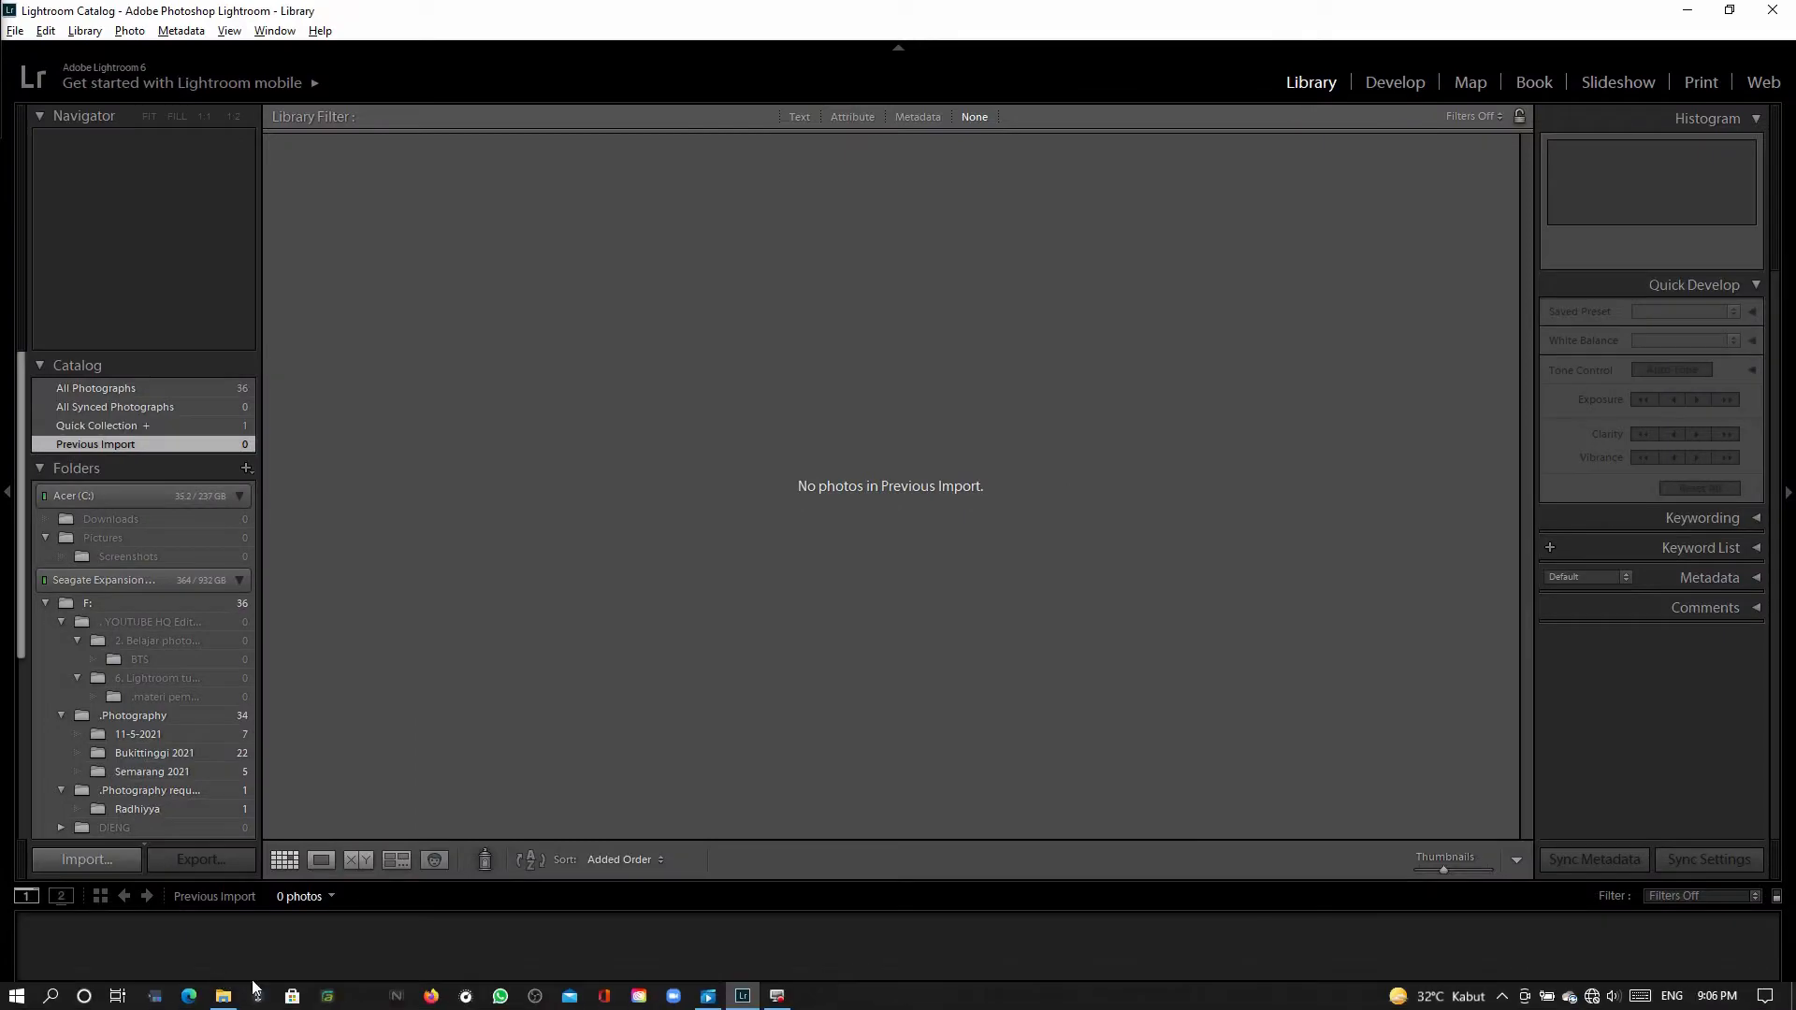
Switch to File Explorer's .materi pembahasan folder, preview the _DSC0194 photo in Photos, and close the preview.
mouse_move(223, 996)
left_click(243, 945)
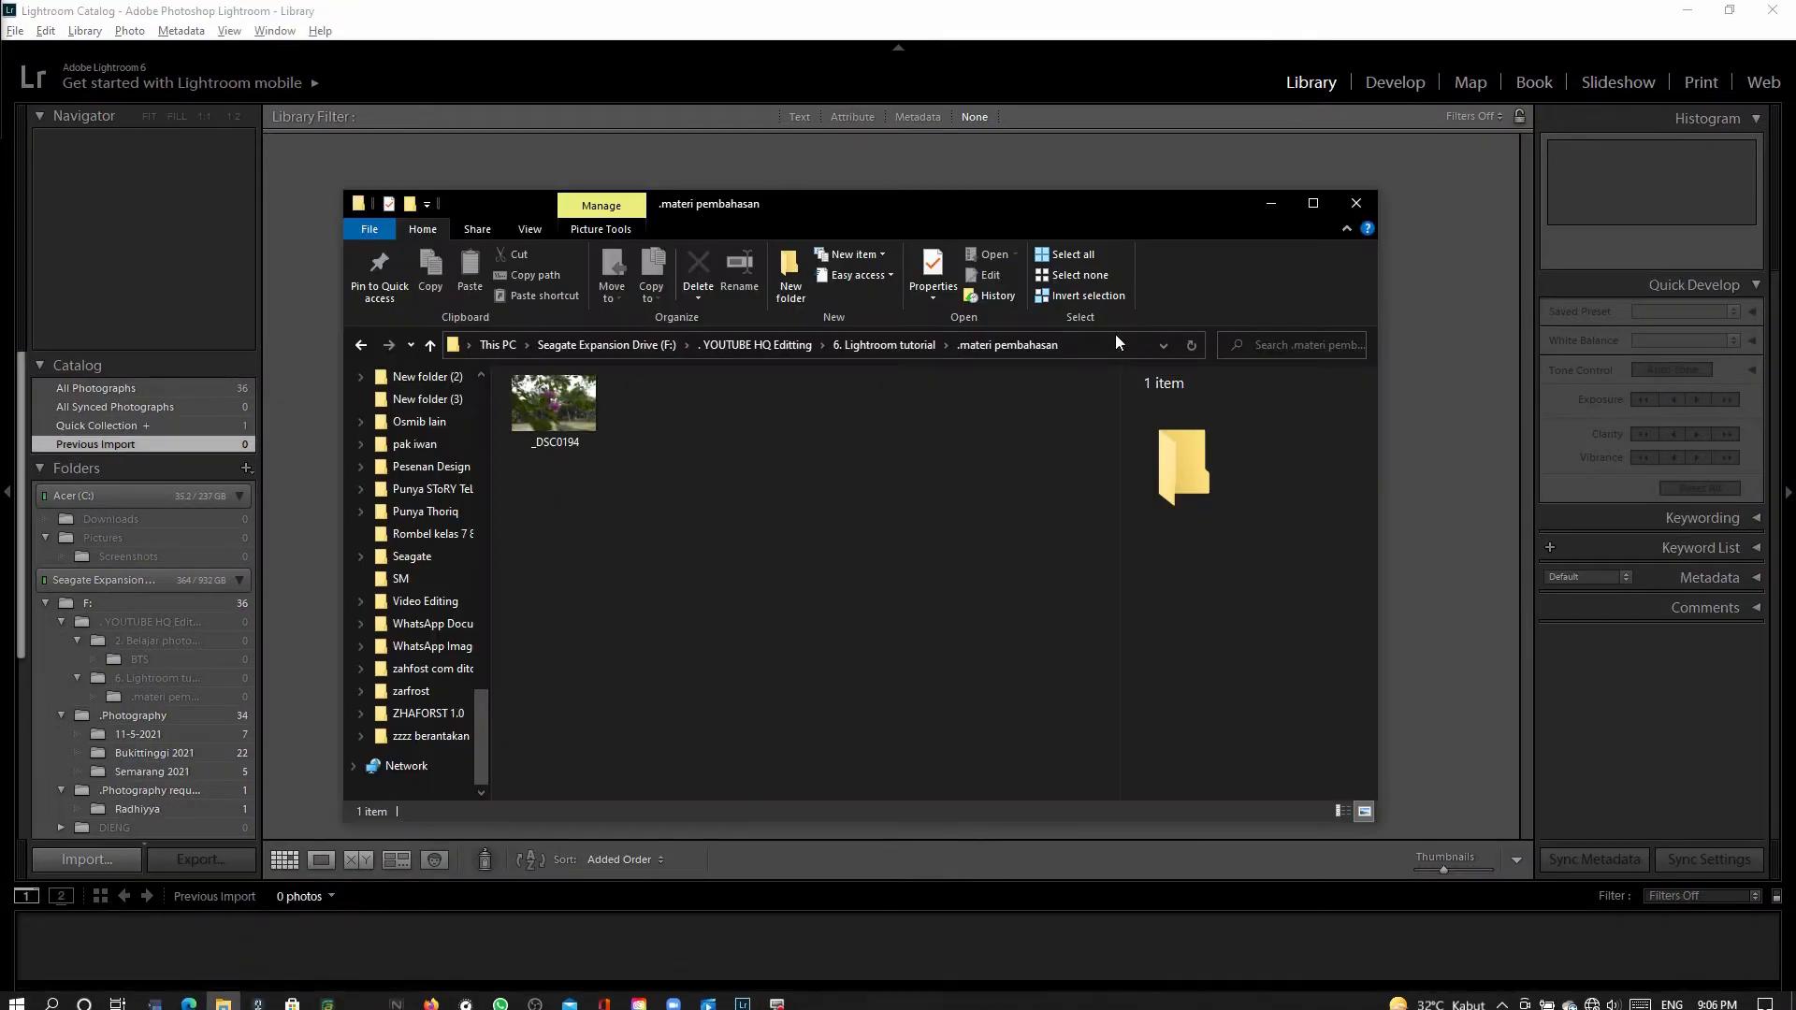
double_click(556, 411)
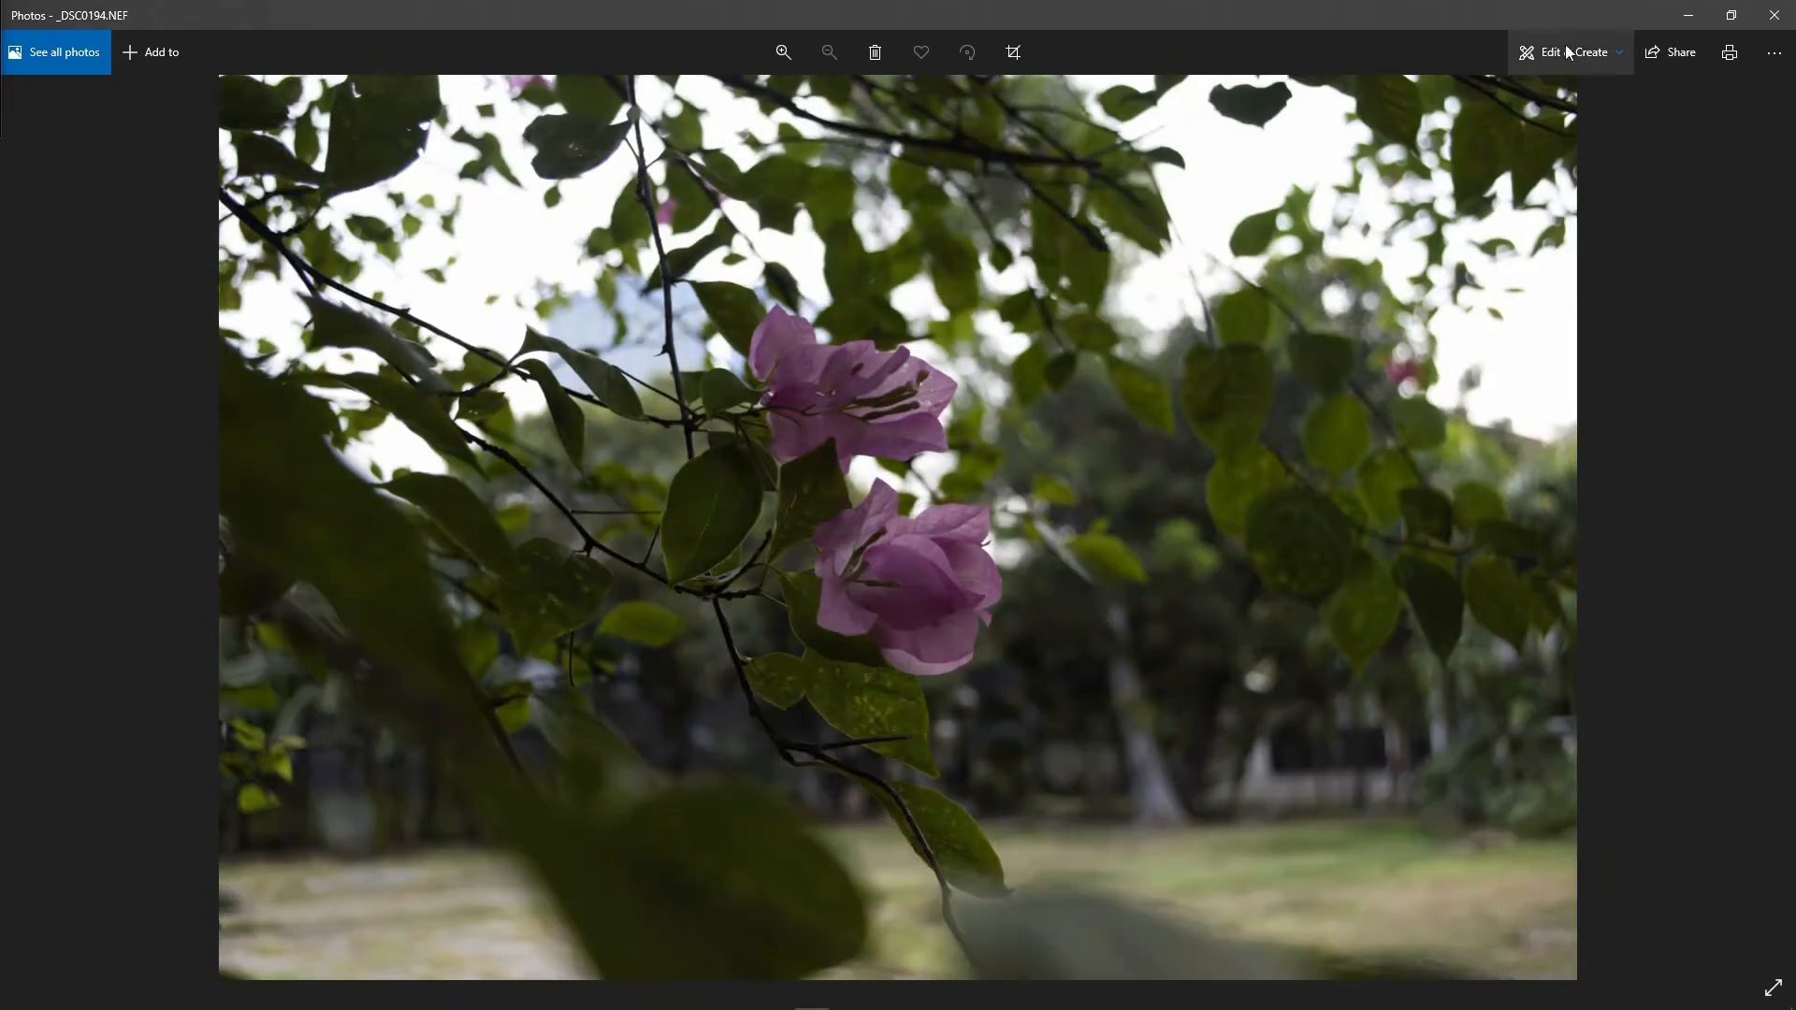
left_click(1774, 15)
left_click(722, 524)
left_click(298, 226)
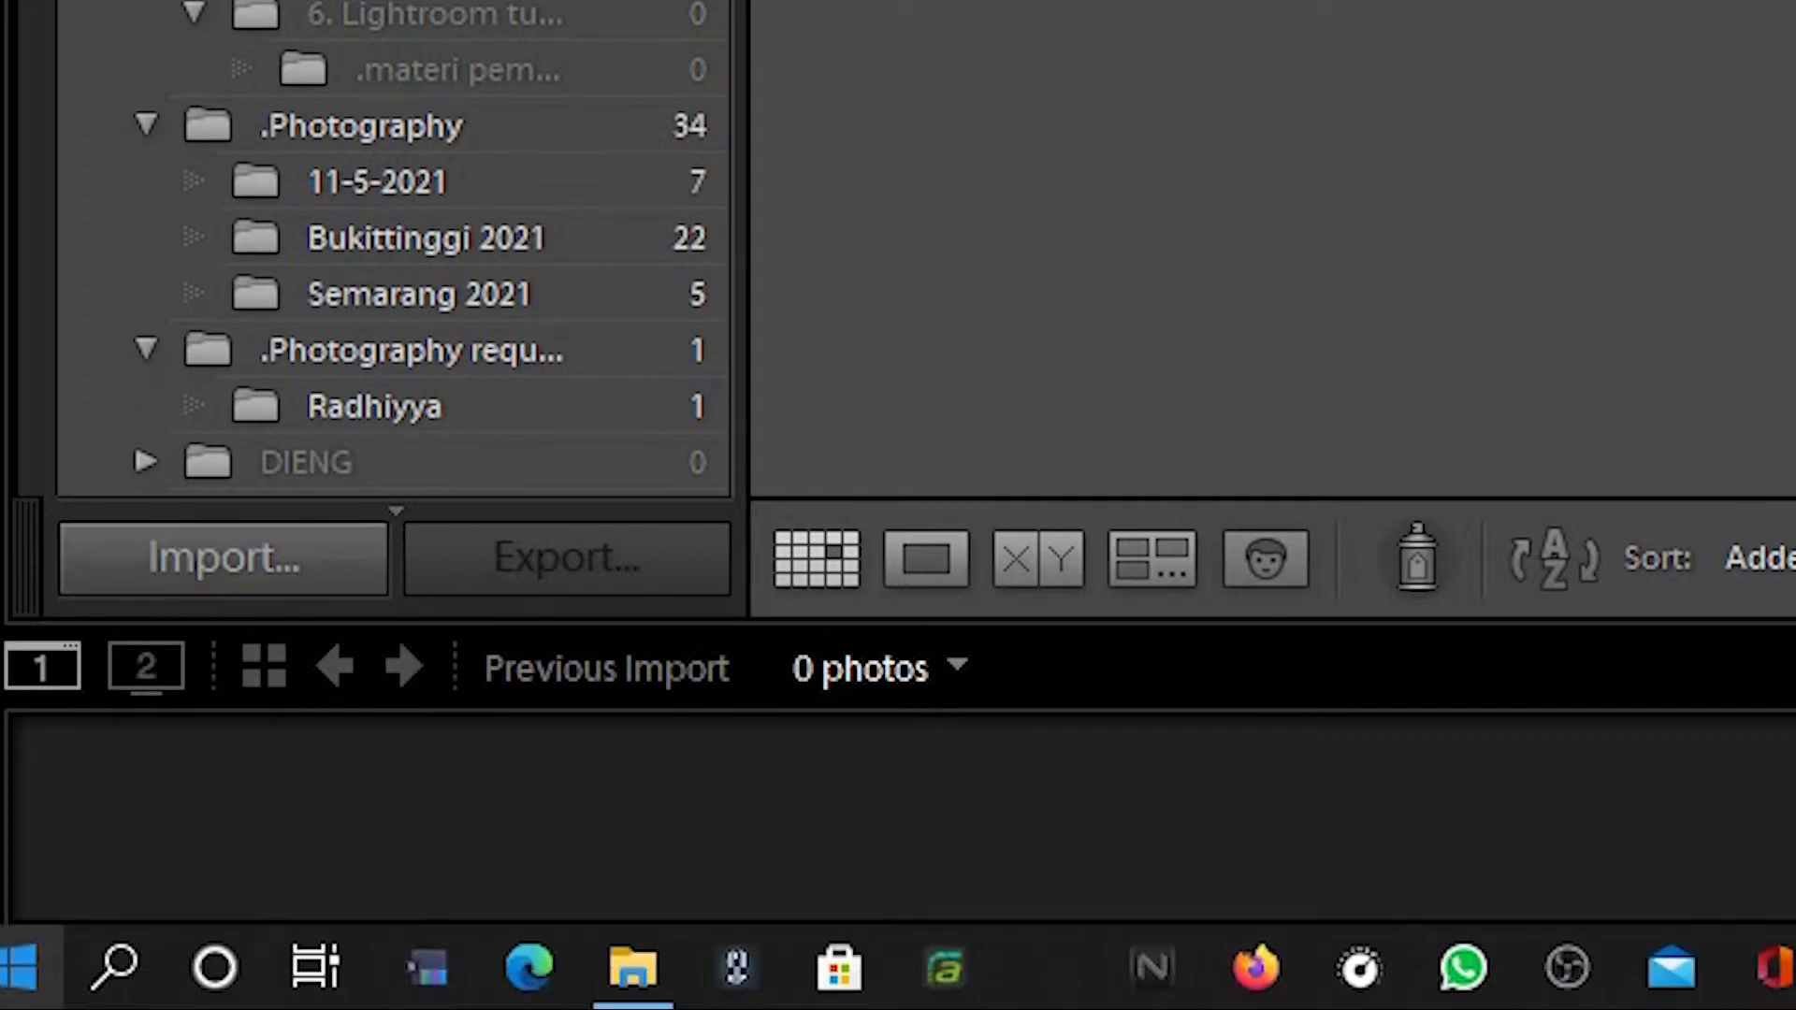
Import the _DSC0194 photo from the File Explorer folder .materi pembahasan into the Lightroom library.
mouse_move(633, 967)
left_click(252, 924)
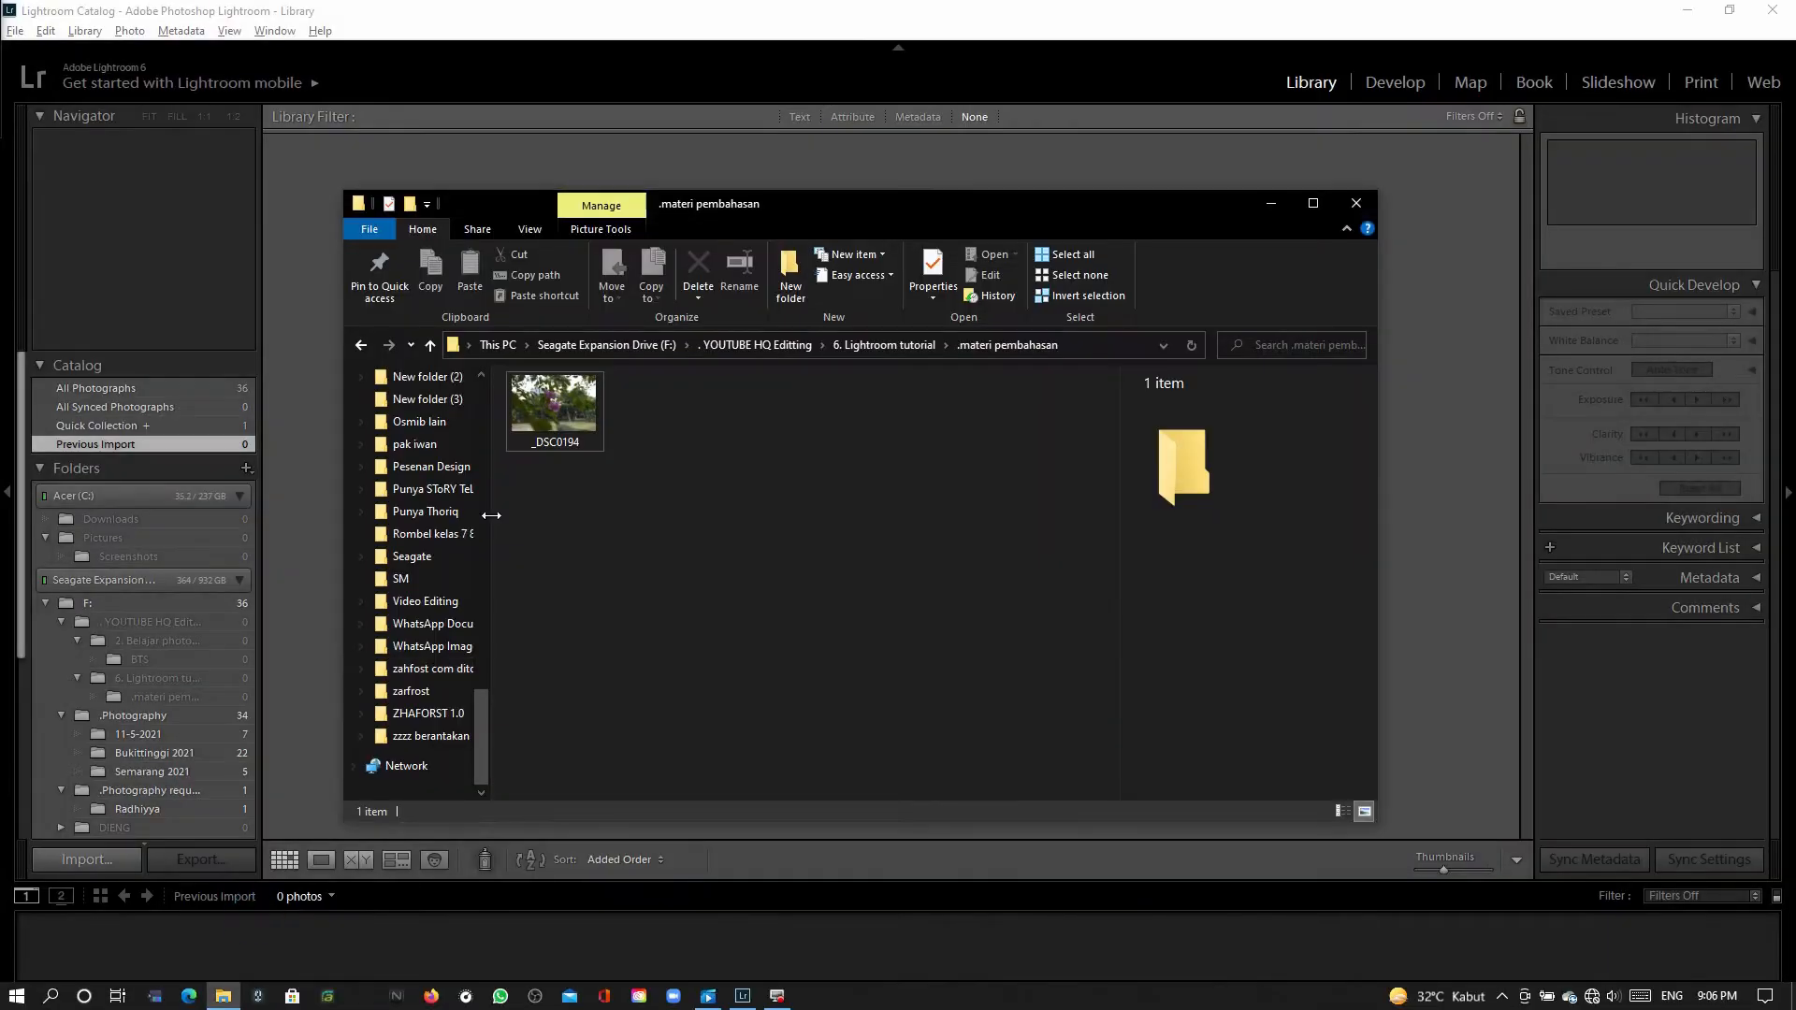
left_click(554, 407)
left_click(286, 207)
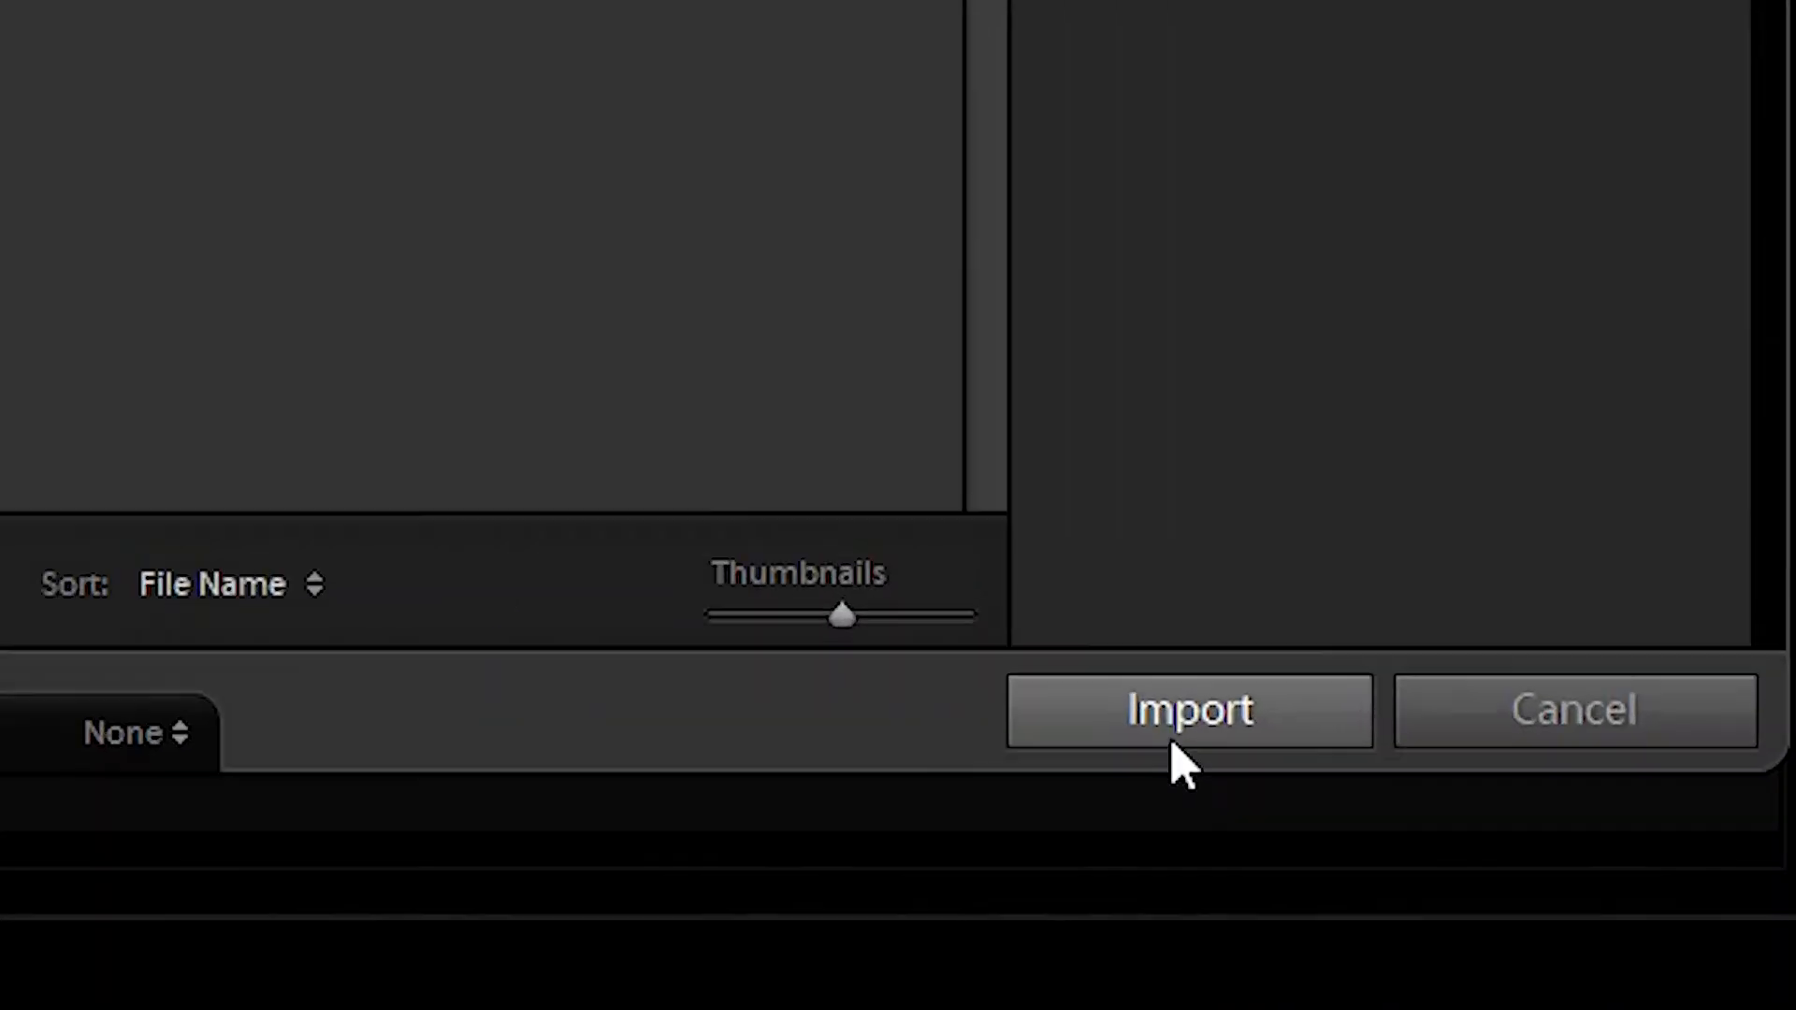
left_click(1577, 945)
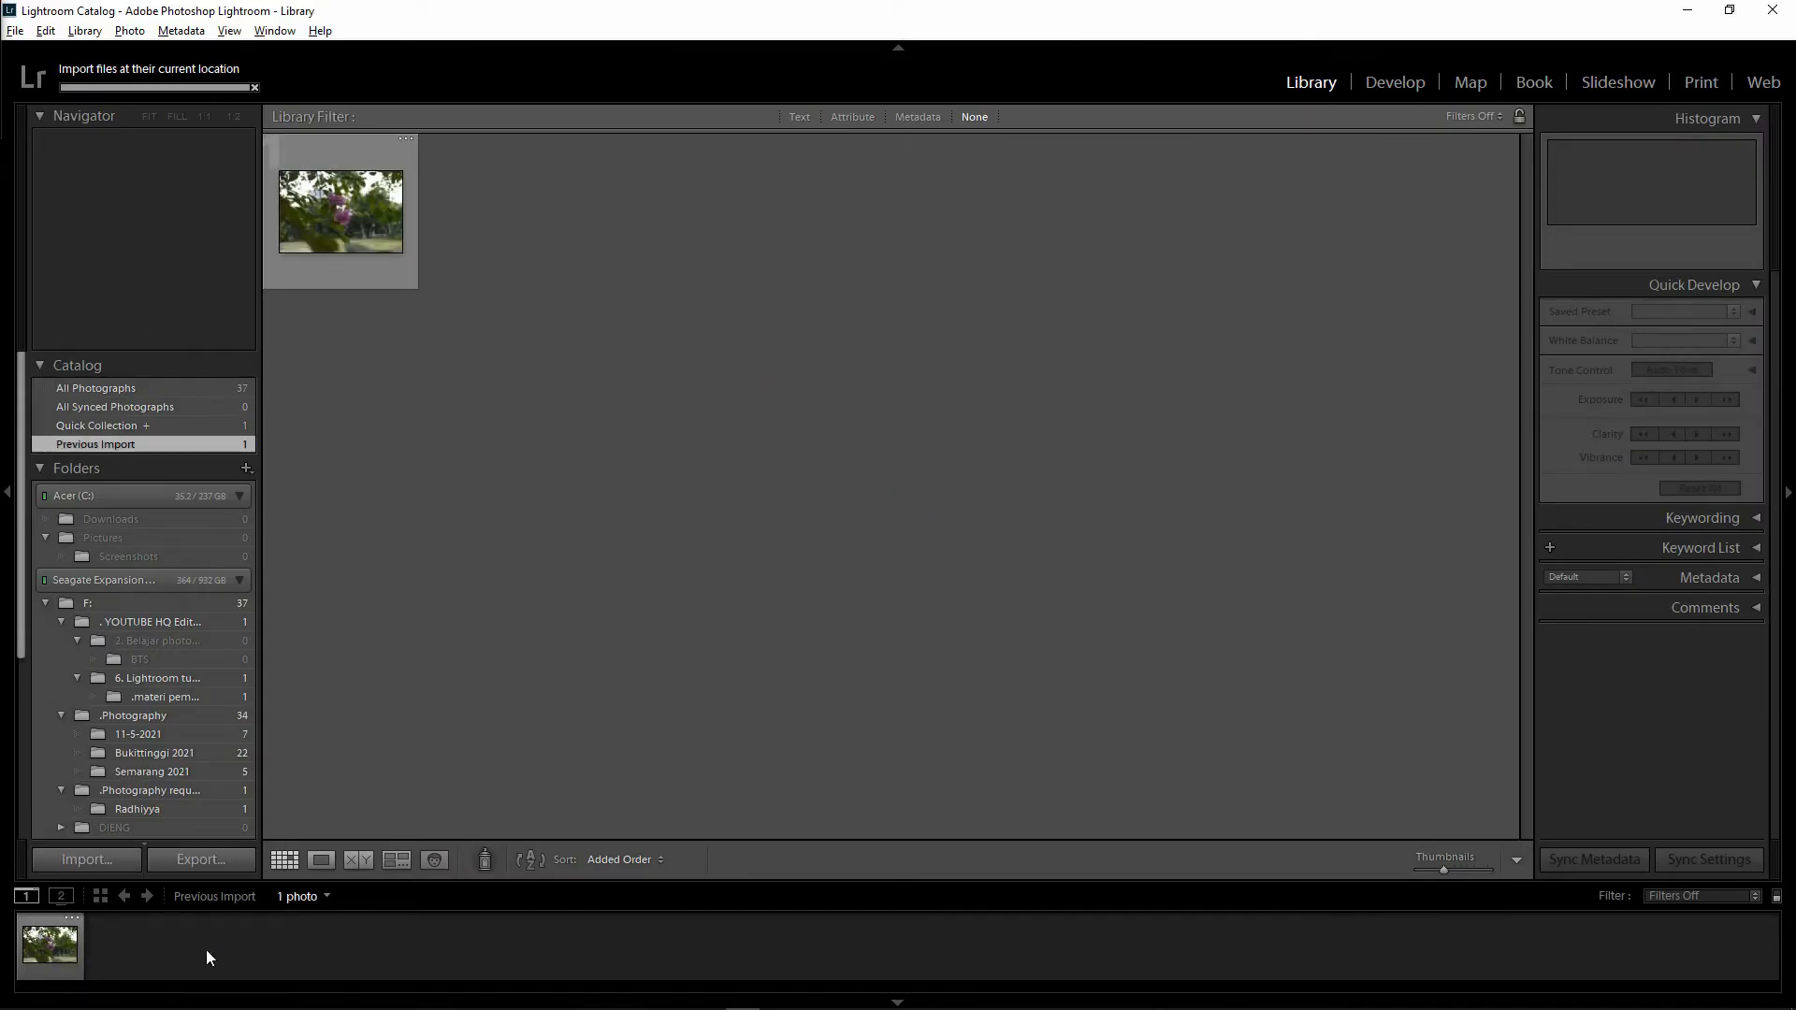
Switch to the Develop module and load the imported _DSC0194.NEF photo for editing.
left_click(97, 946)
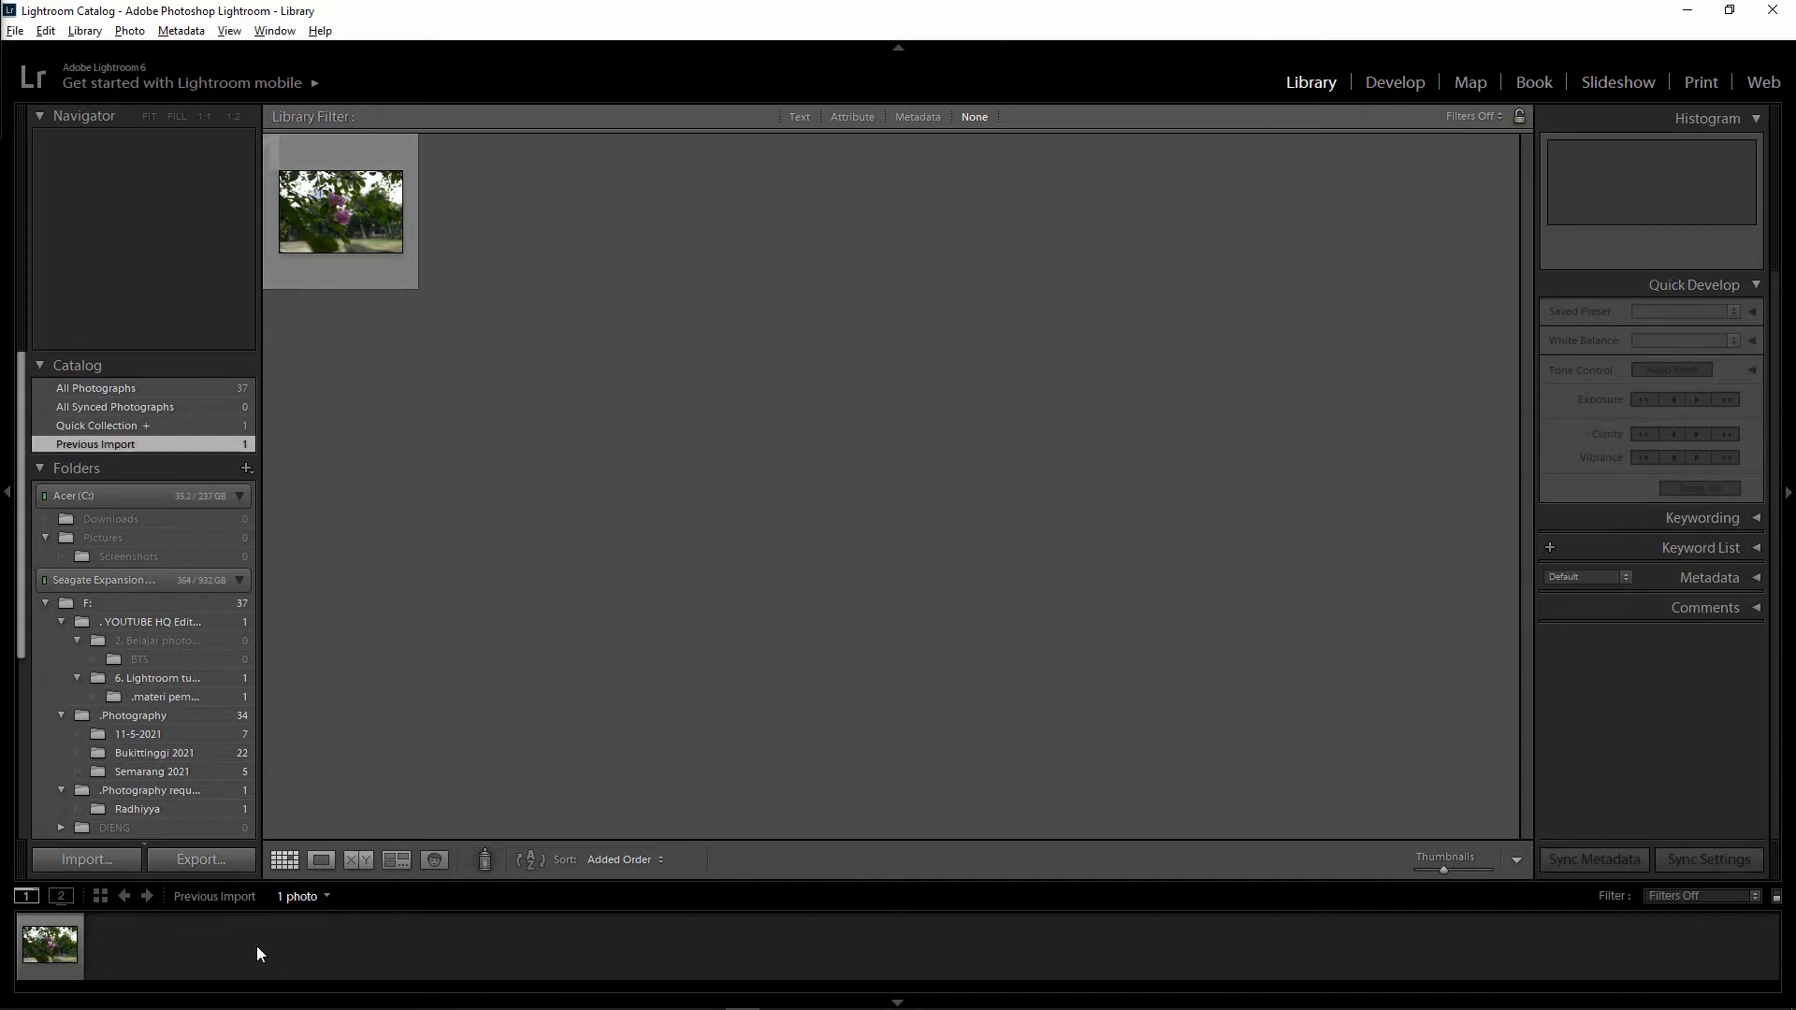
left_click(51, 944)
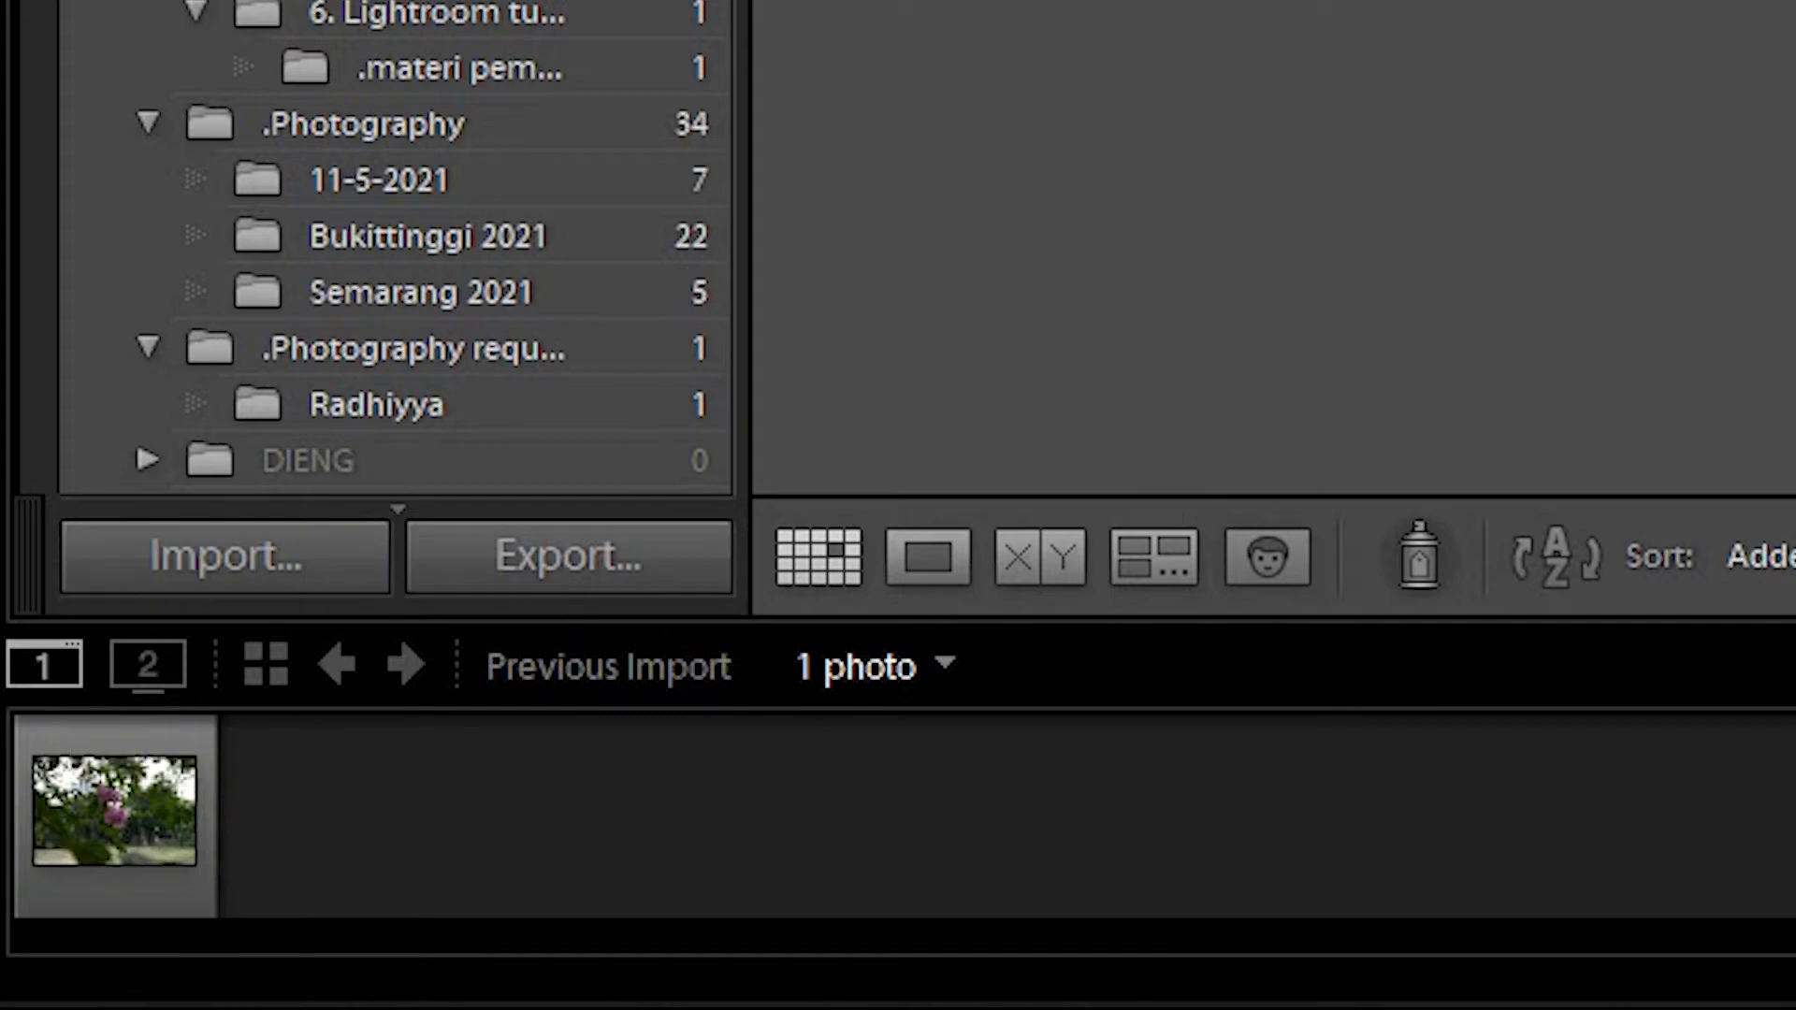
left_click(132, 666)
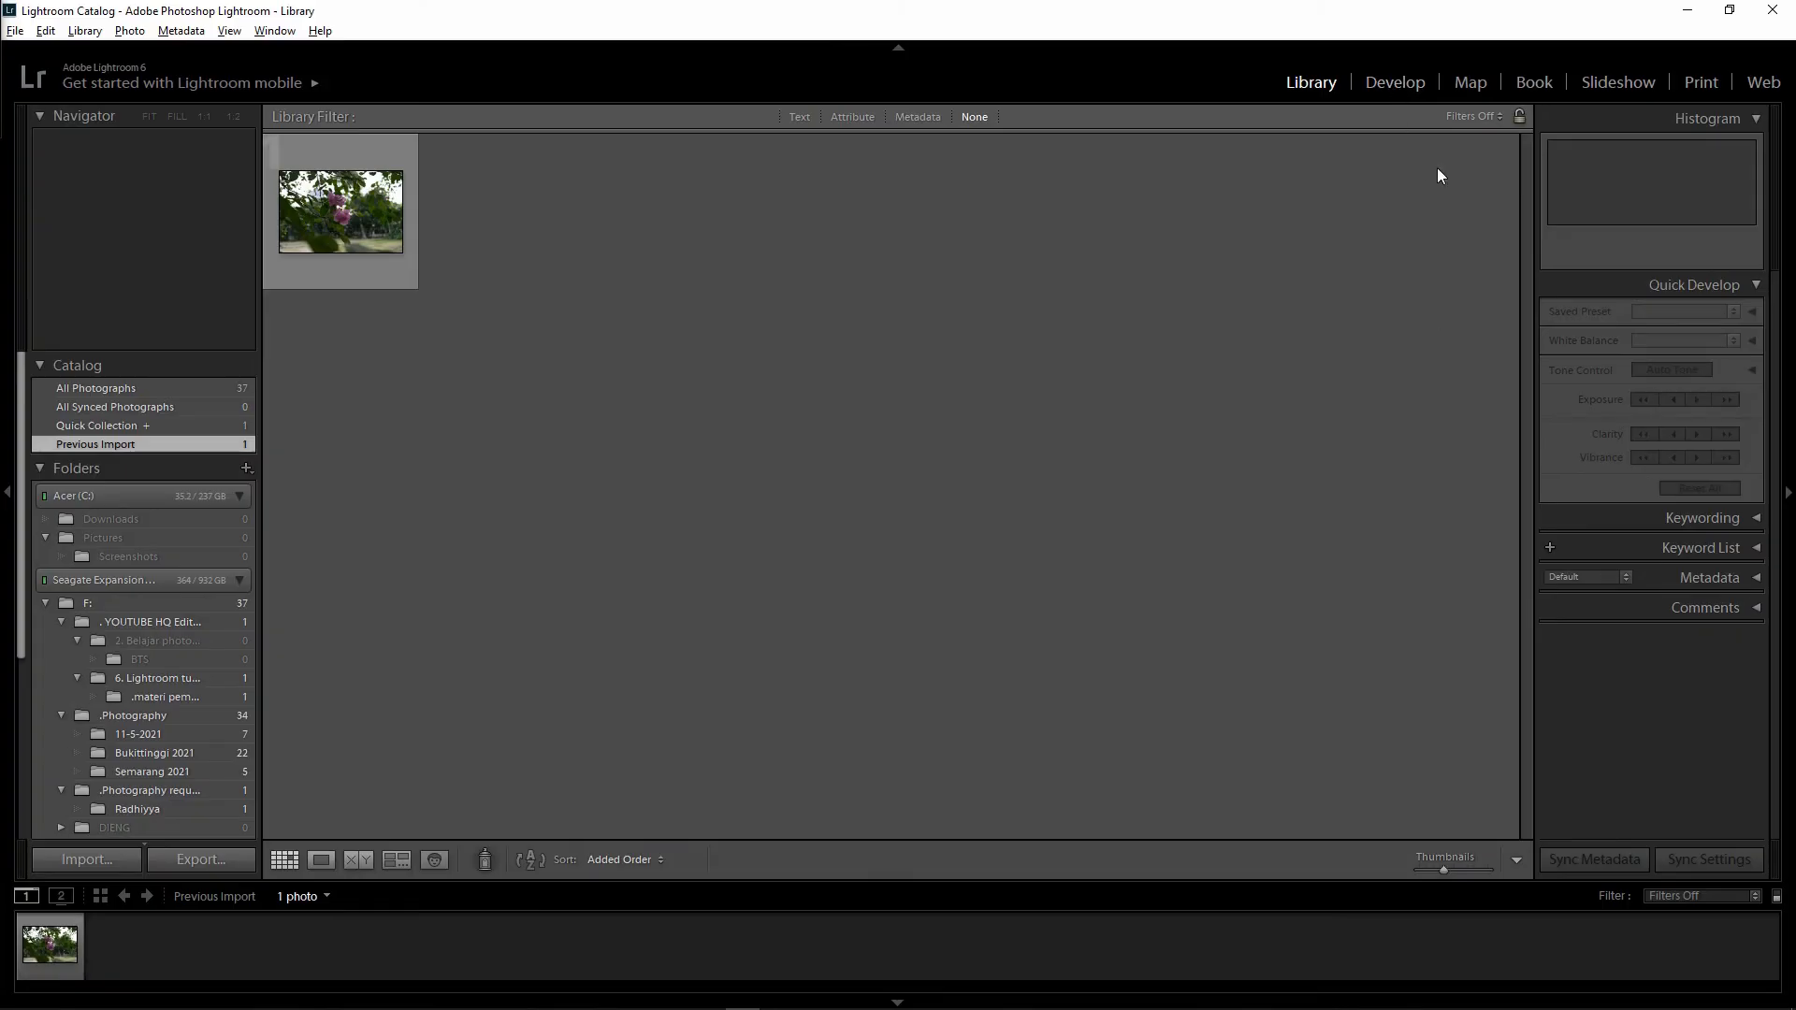
left_click(1396, 81)
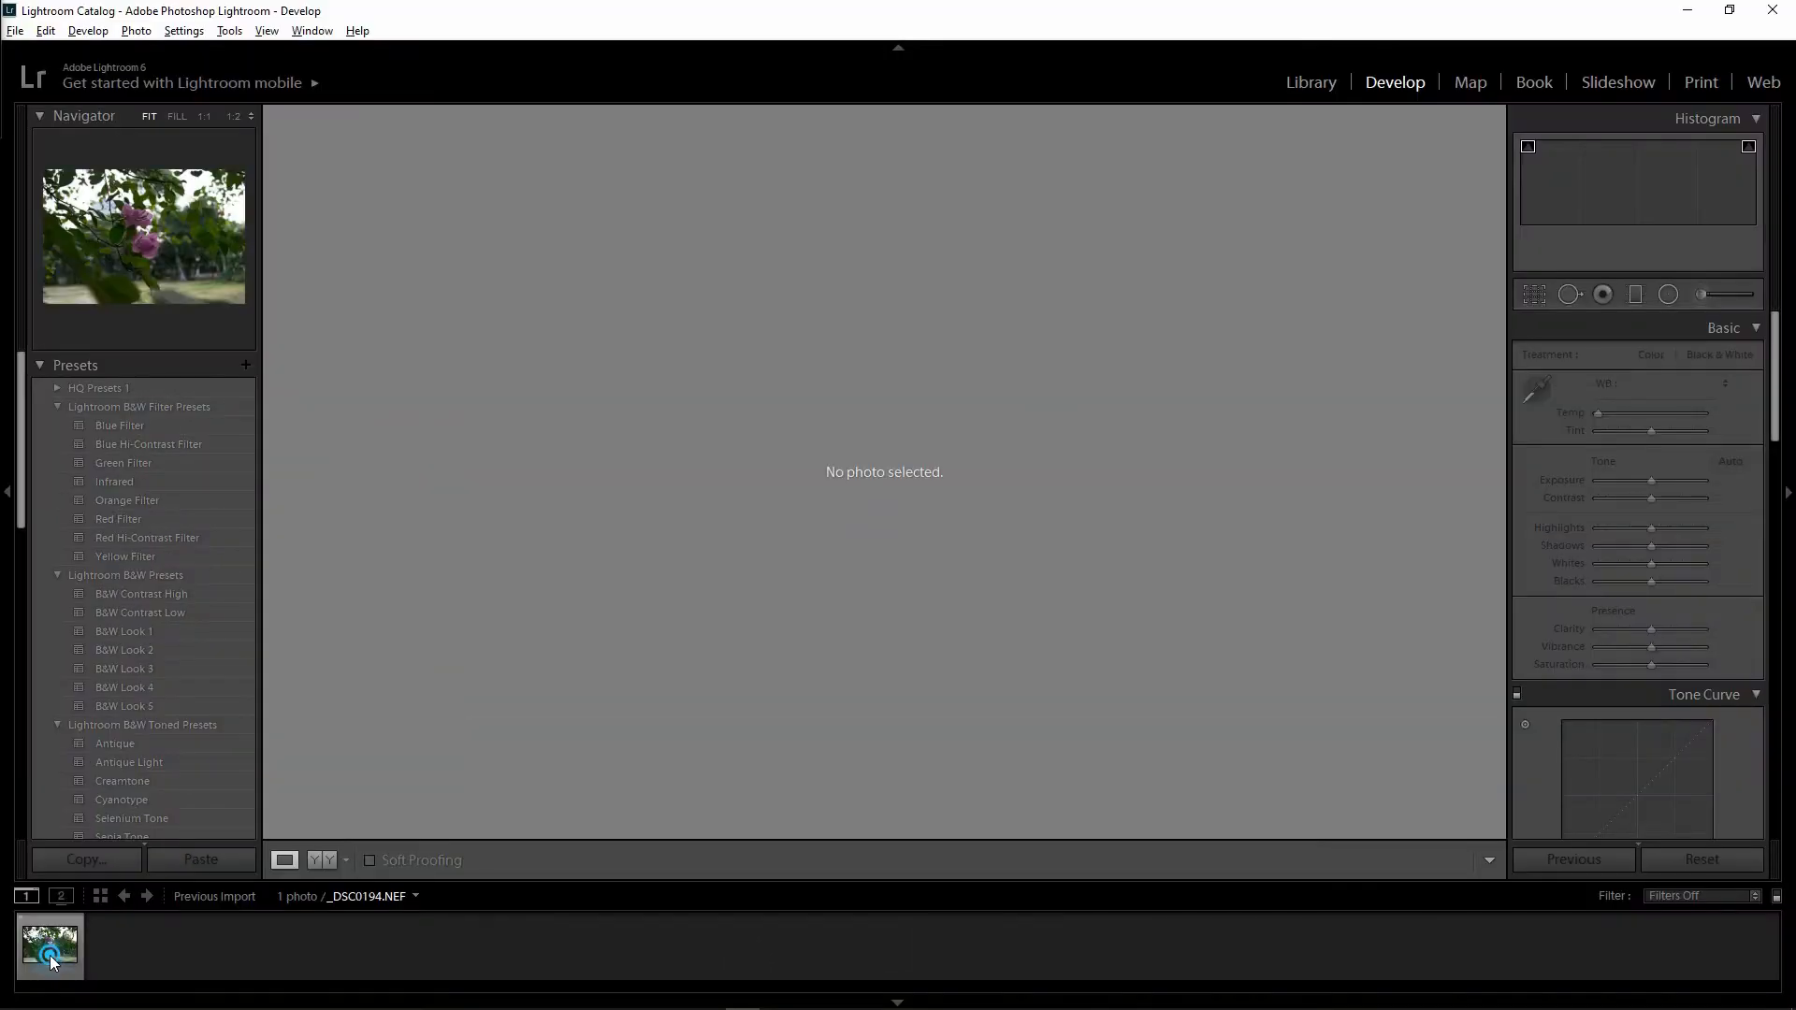
left_click(48, 952)
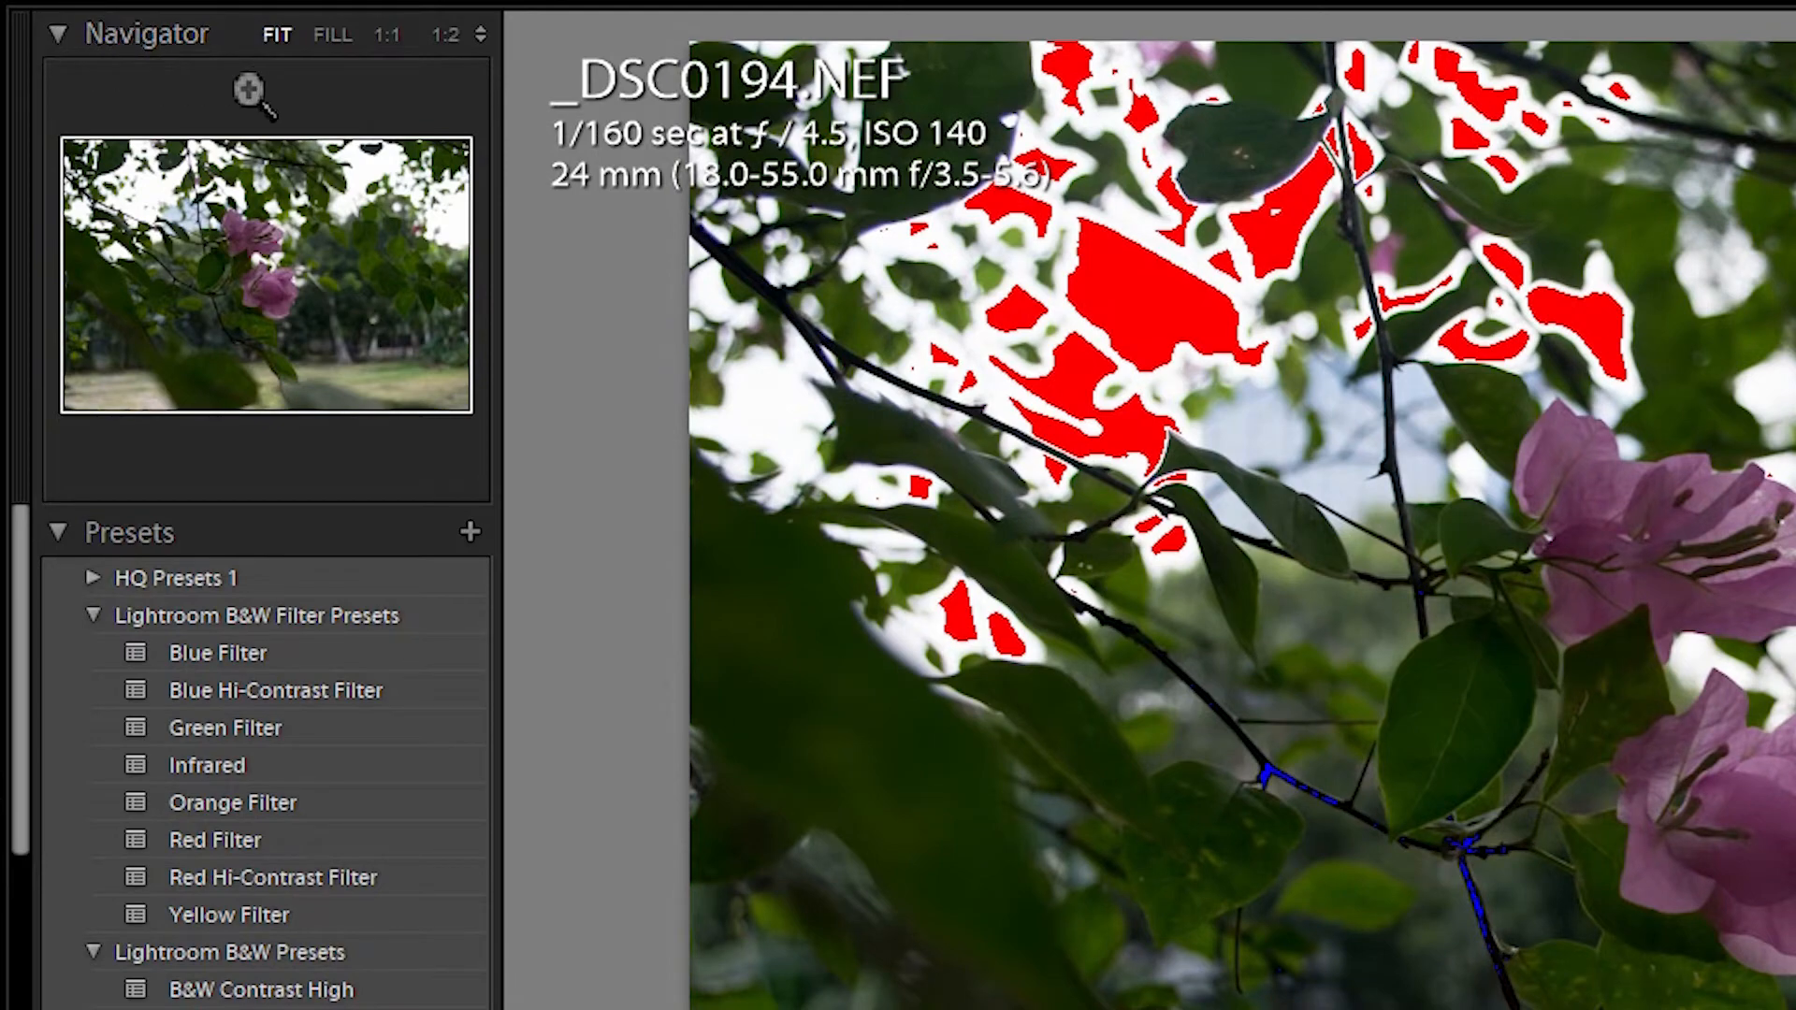
Collapse and re-expand the Navigator, and examine different parts of the photo at Fill zoom.
left_click(56, 34)
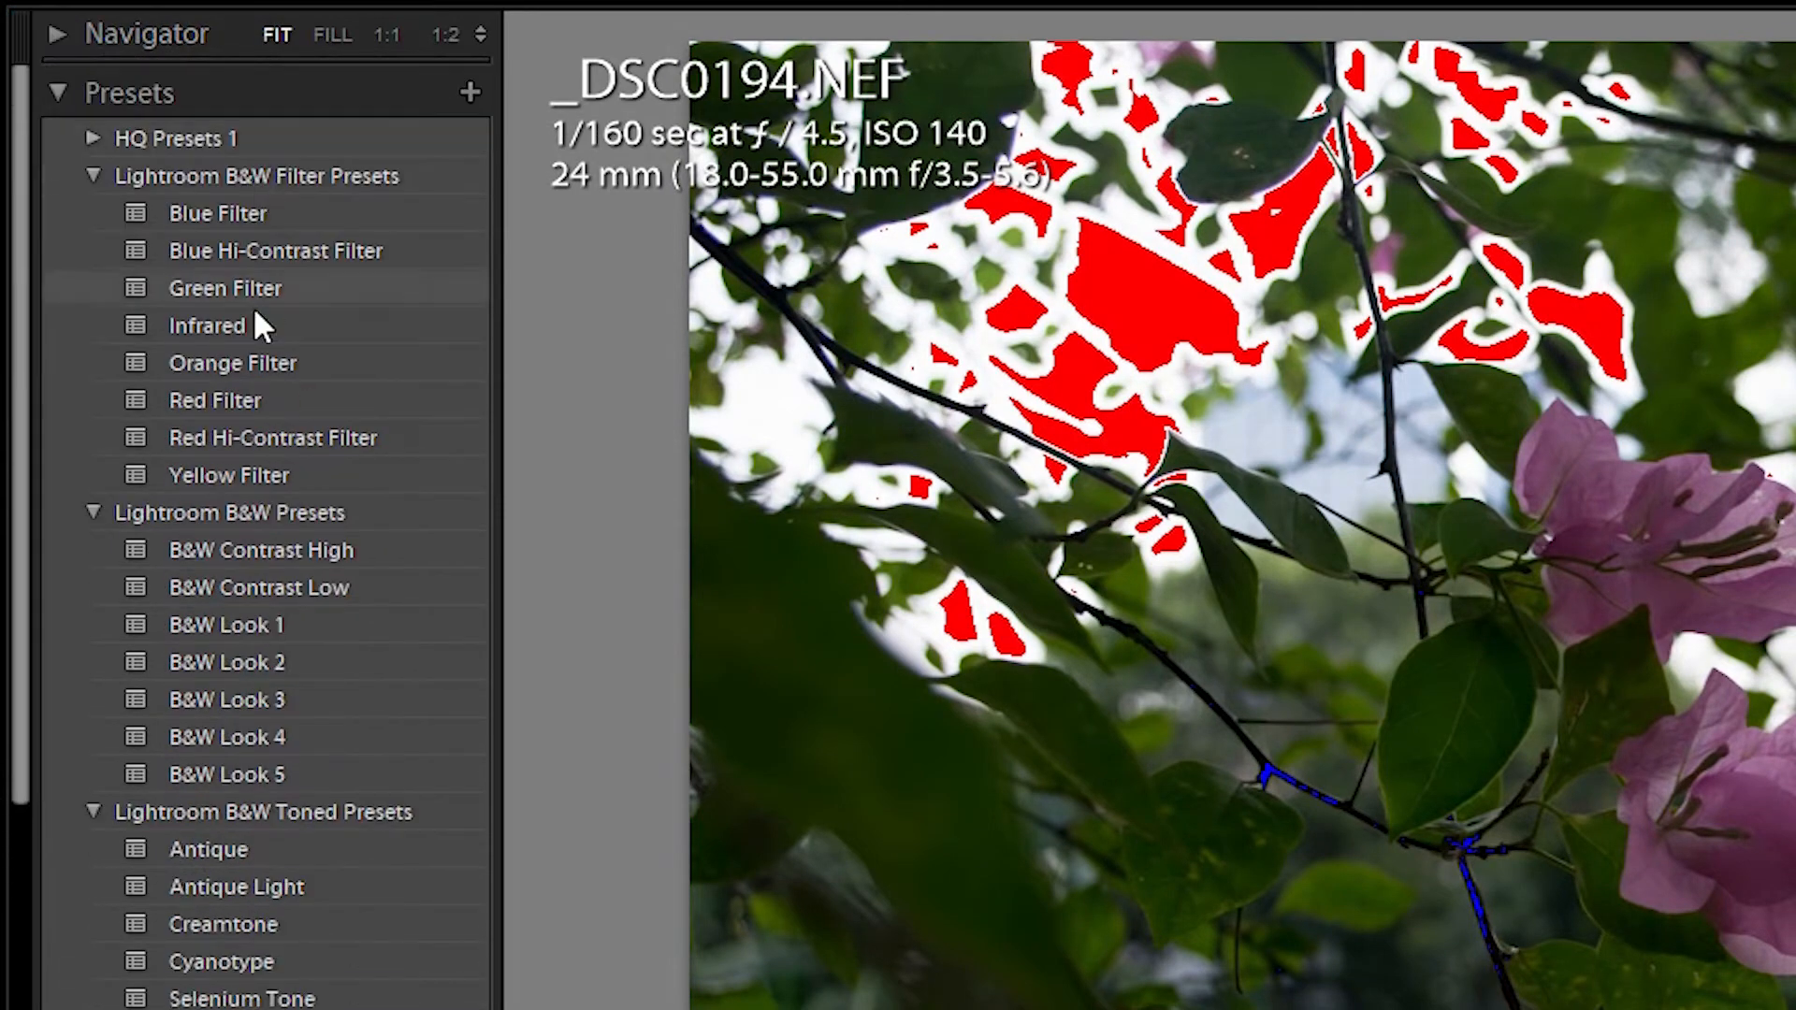
left_click(53, 33)
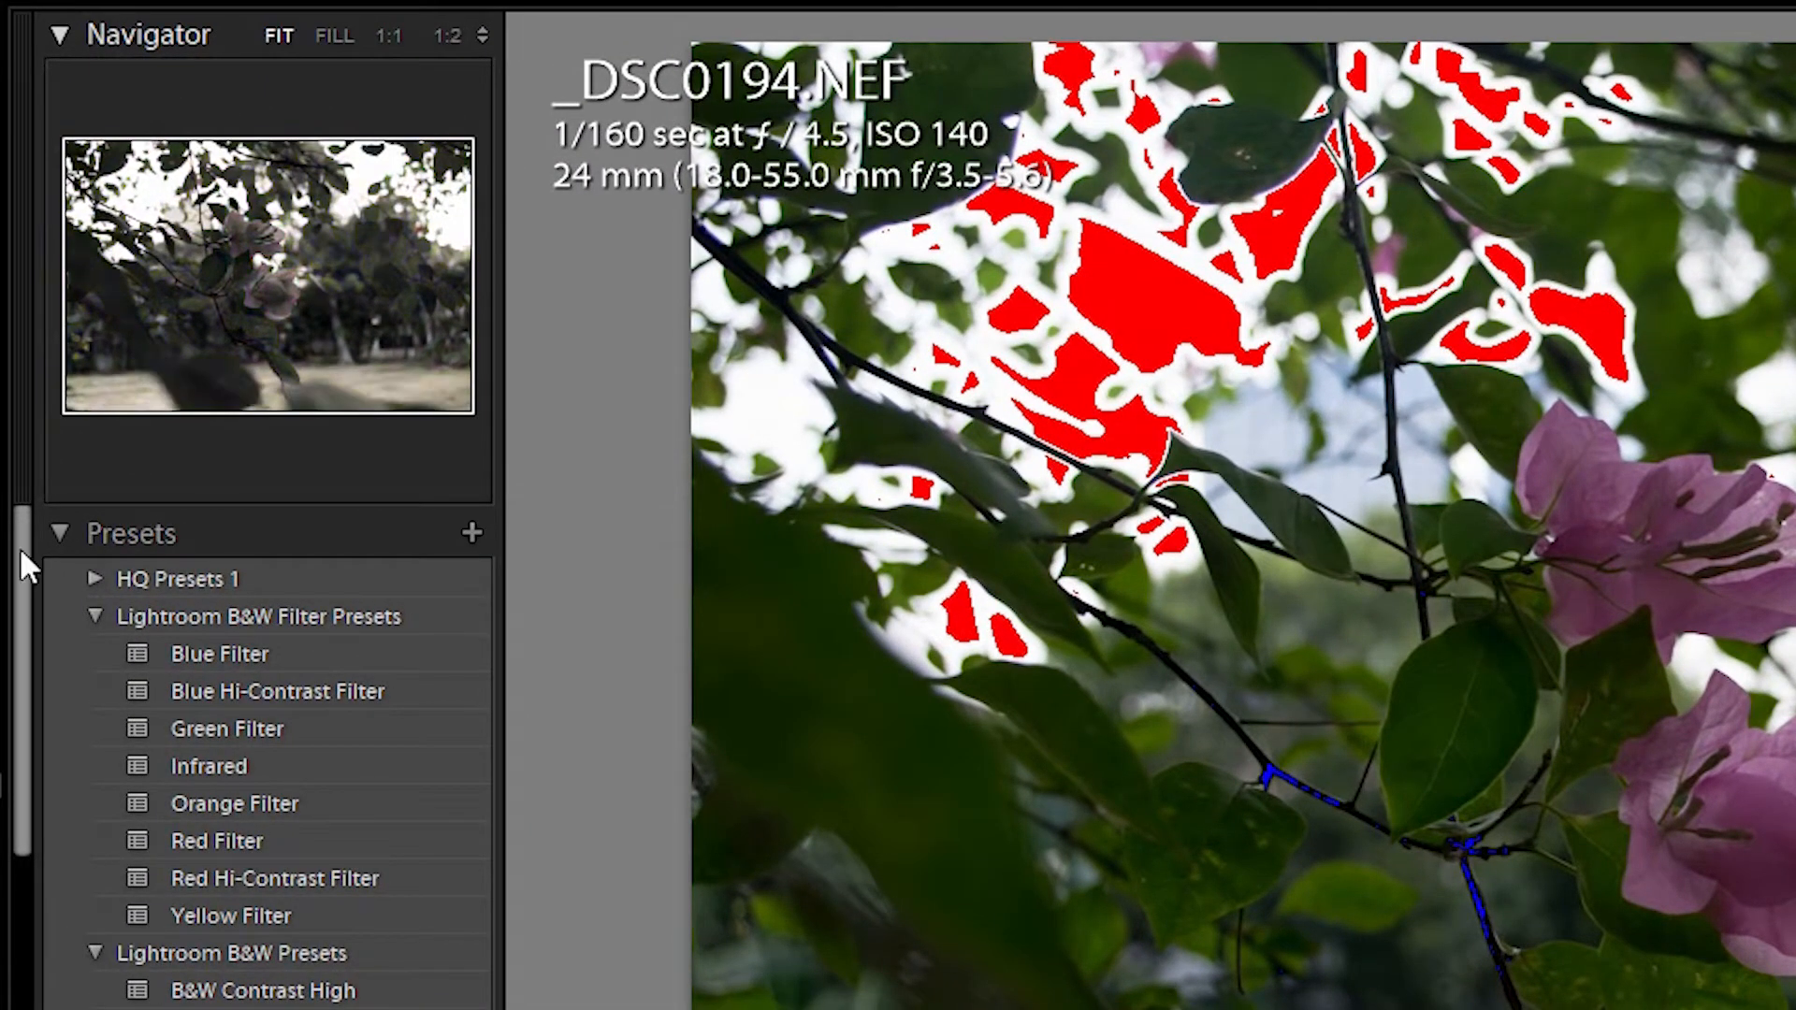
left_click(333, 38)
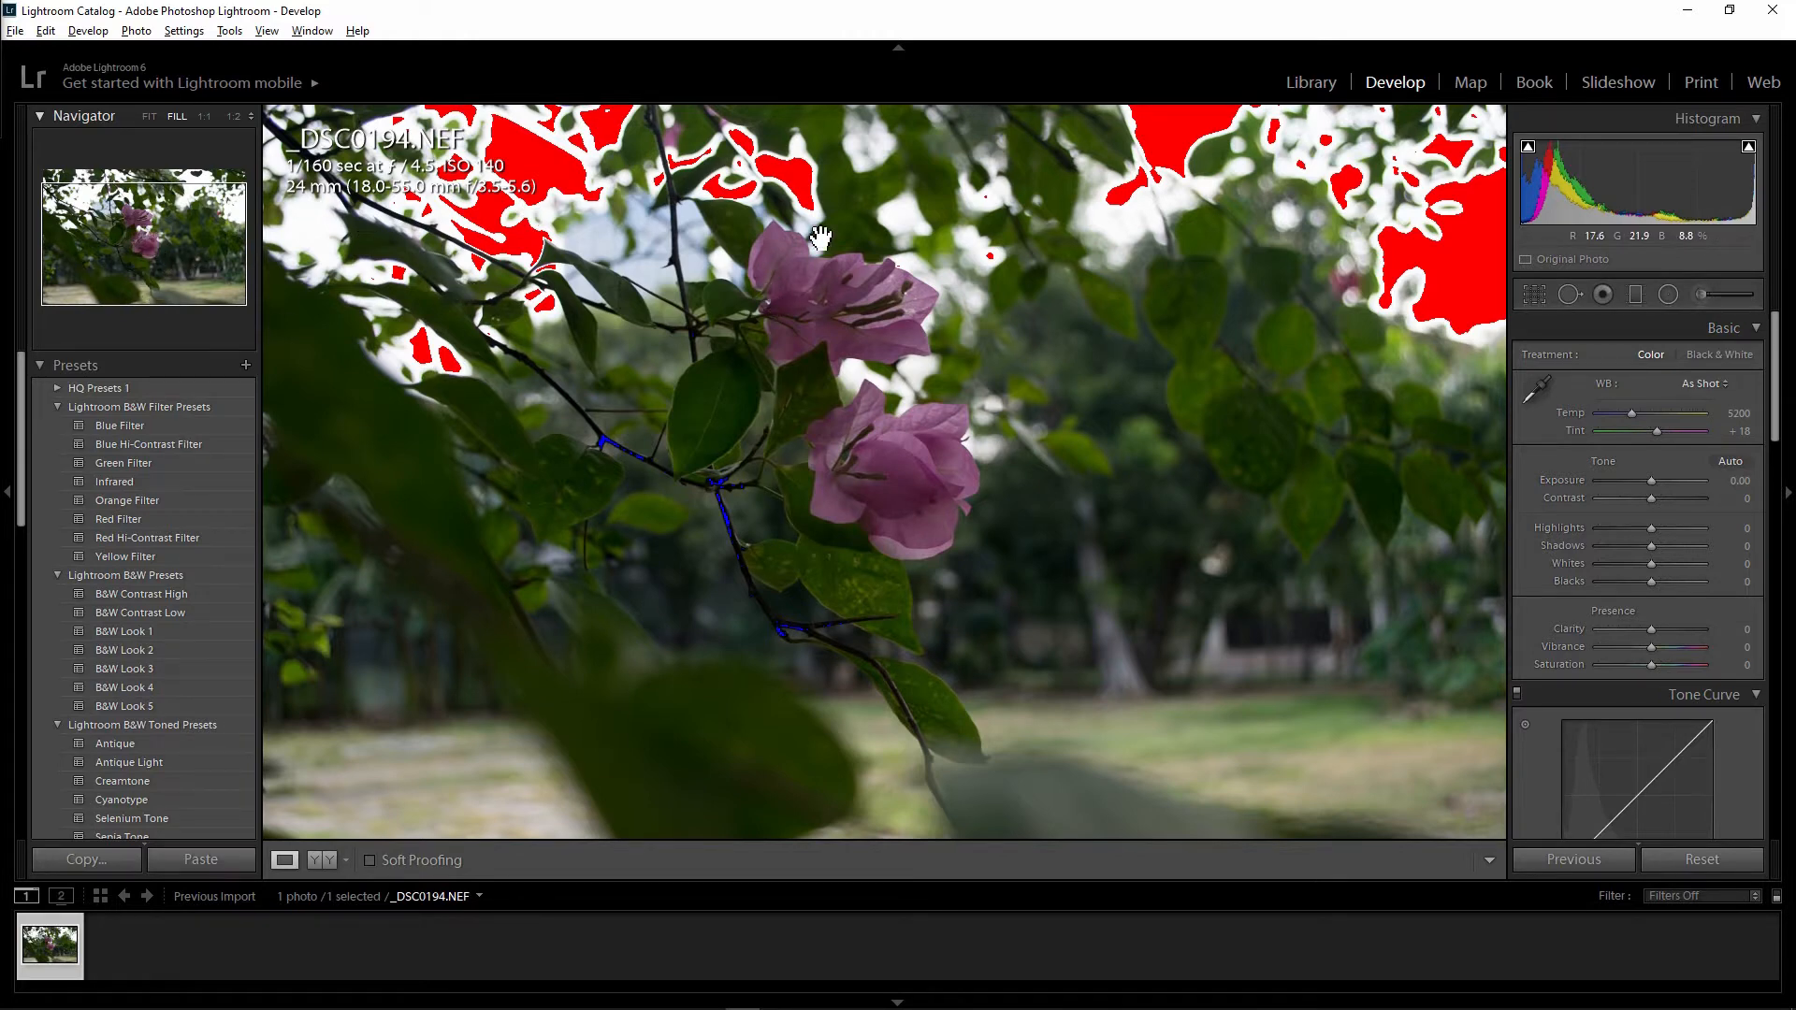
left_click_drag(767, 248, 790, 392)
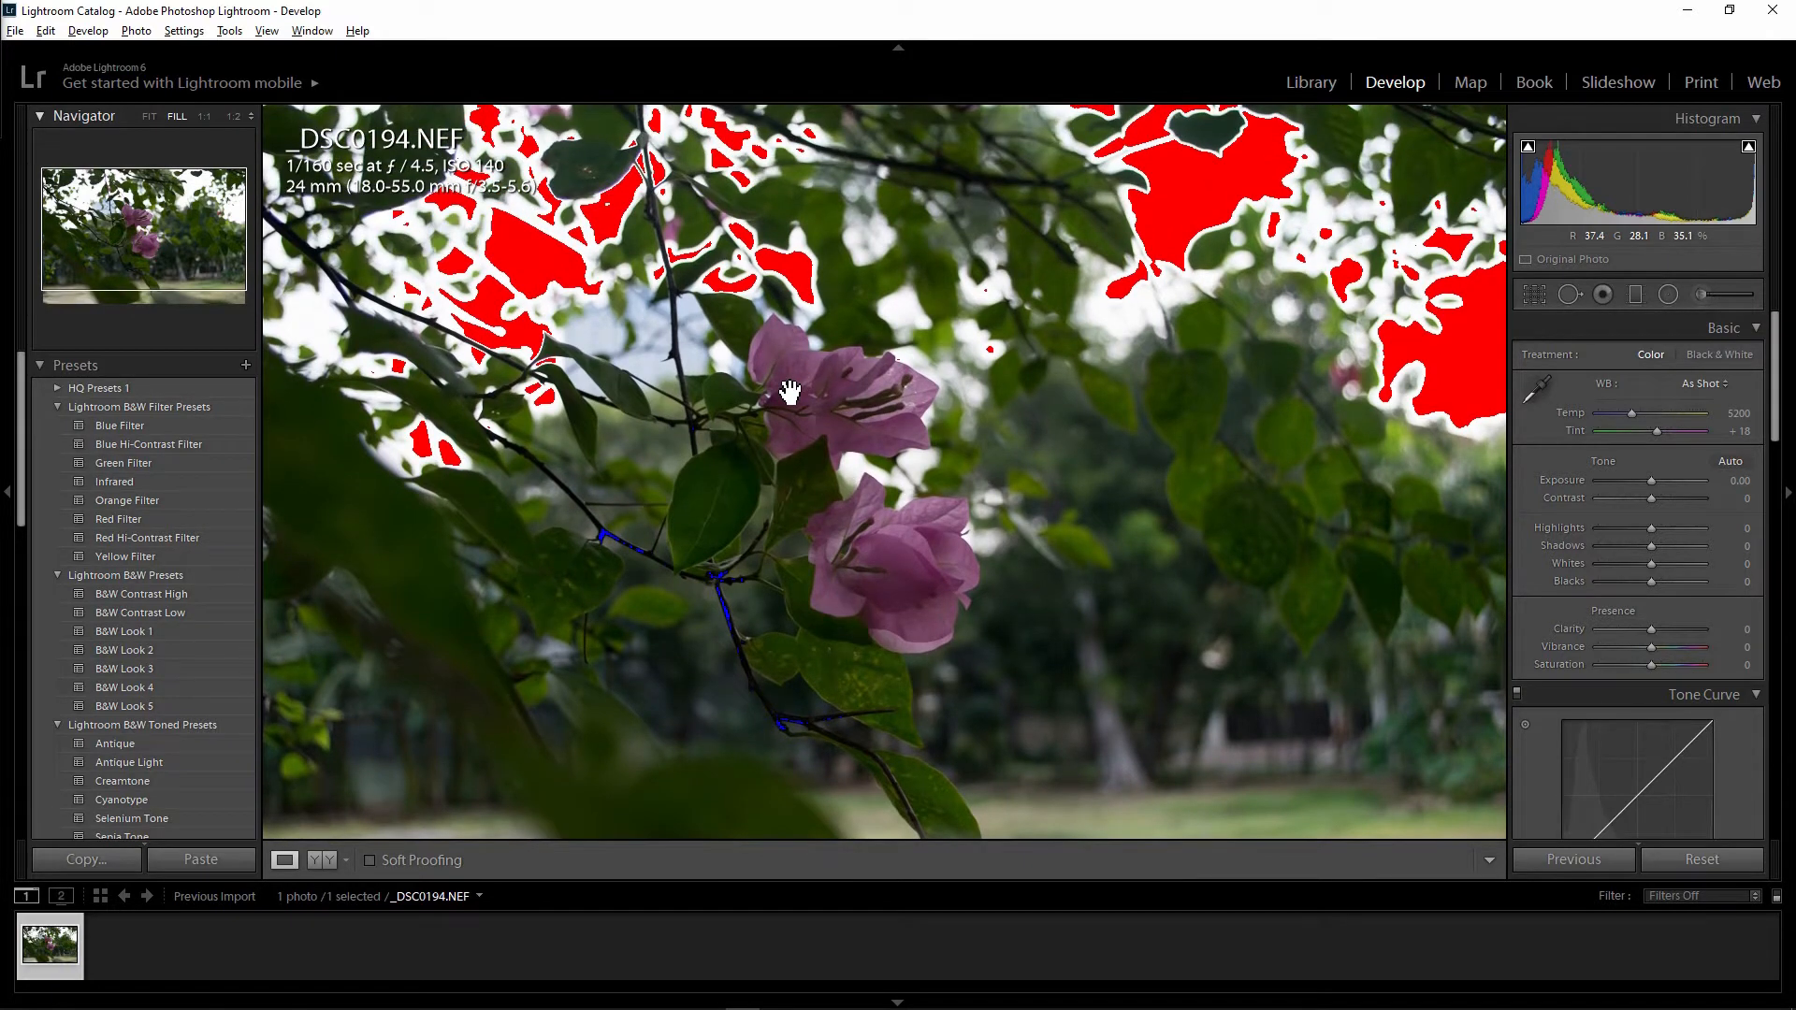
left_click_drag(800, 586, 823, 261)
left_click_drag(801, 189, 423, 440)
left_click_drag(669, 491, 910, 483)
left_click_drag(595, 547, 781, 486)
left_click_drag(798, 587, 866, 316)
left_click_drag(861, 330, 739, 449)
left_click_drag(588, 493, 601, 350)
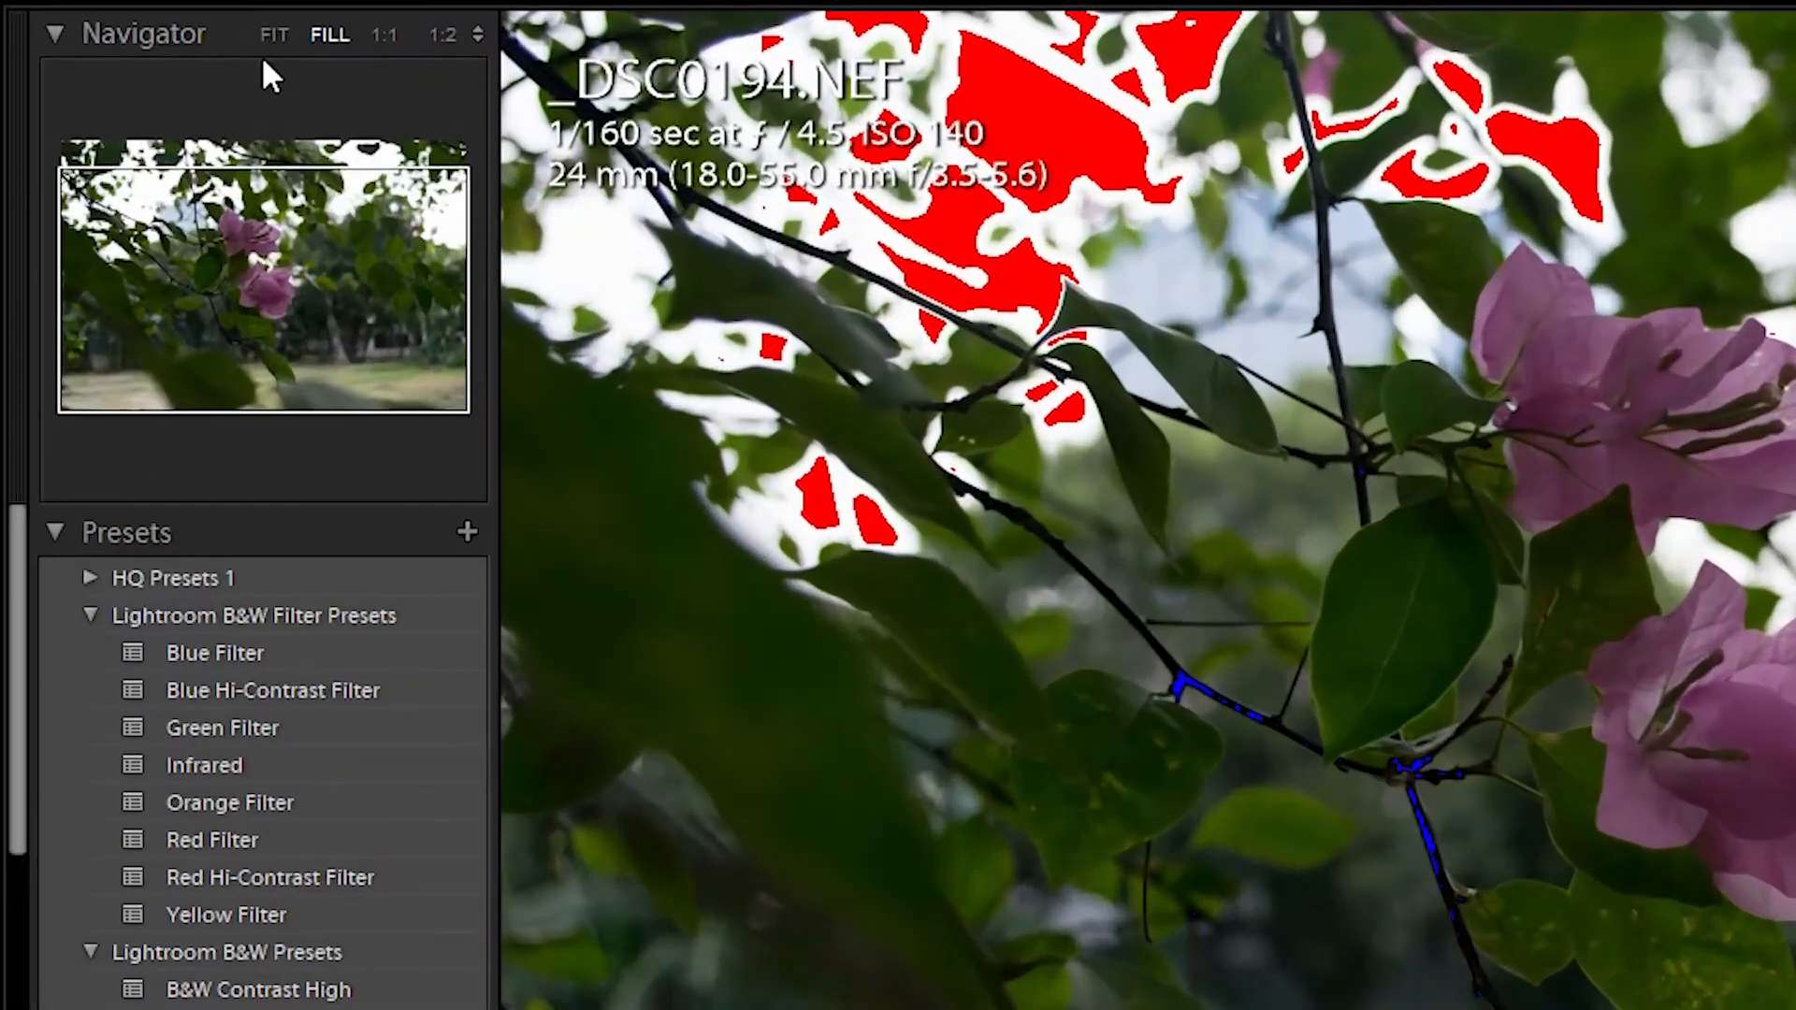
Examine the flowers, leaves and branches of the photo at 1:1 zoom, and return the view to Fit.
left_click(389, 37)
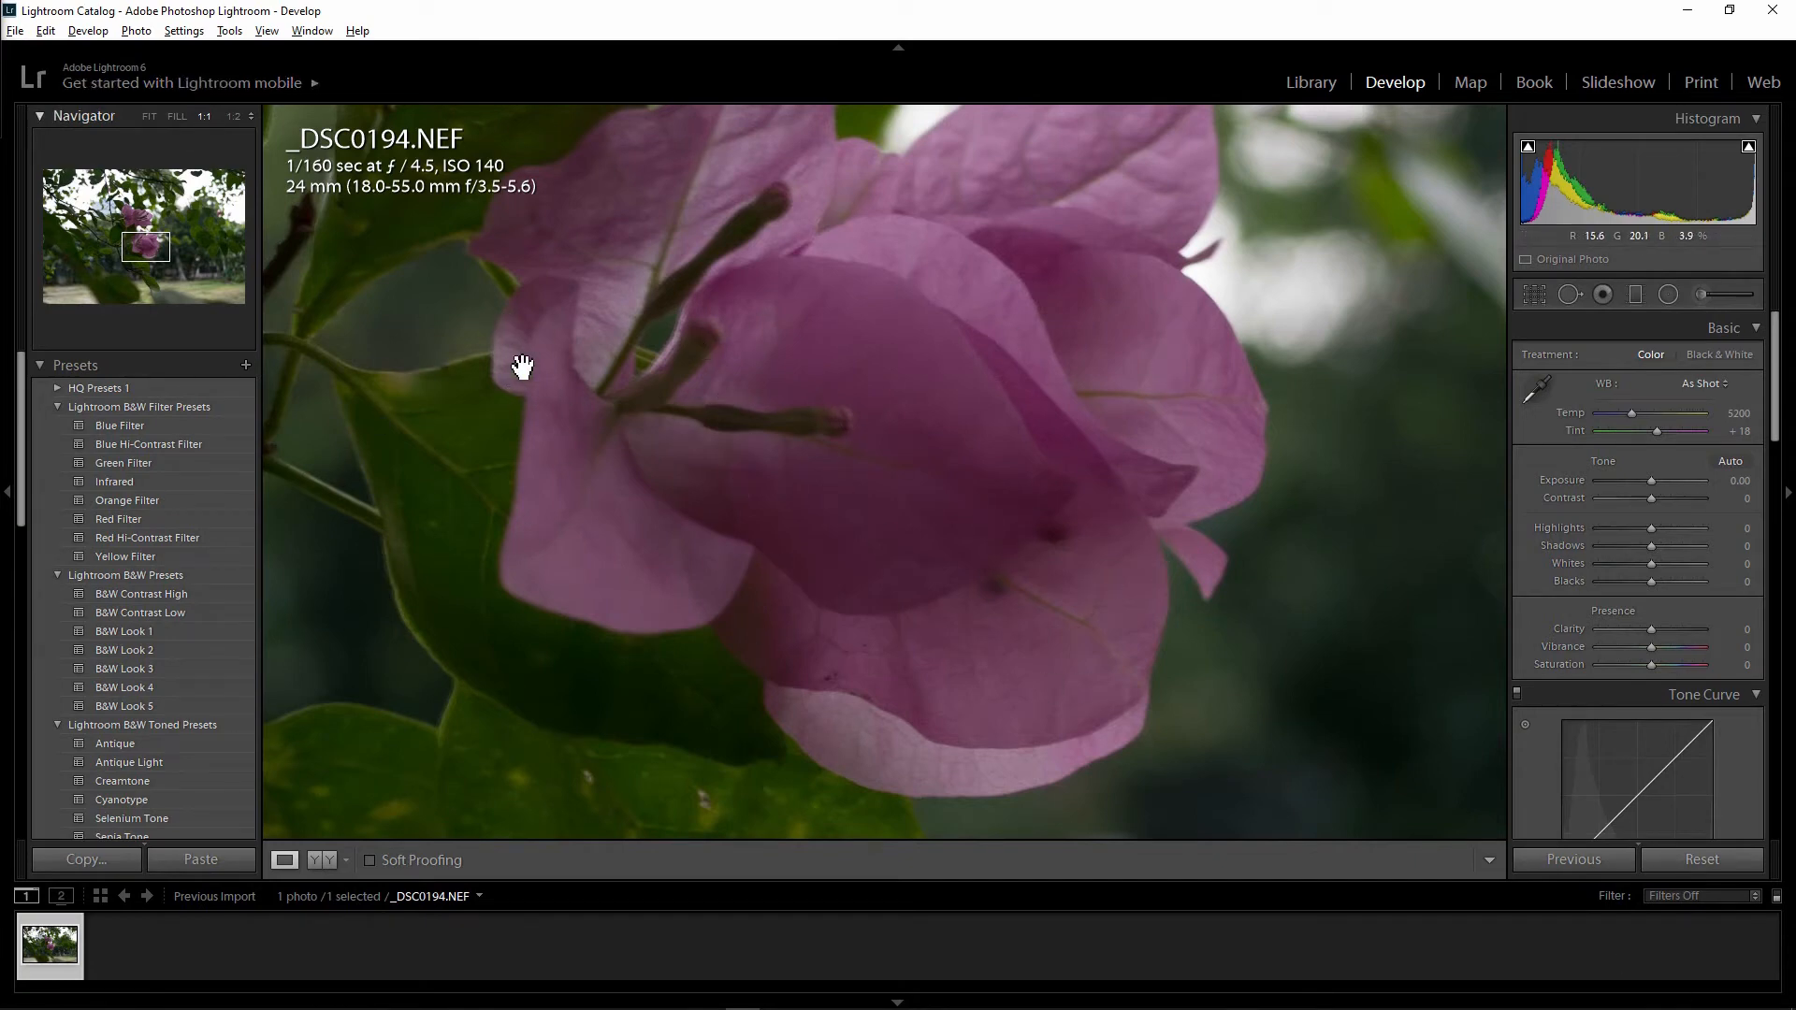
left_click_drag(425, 289, 792, 675)
left_click_drag(589, 407, 481, 393)
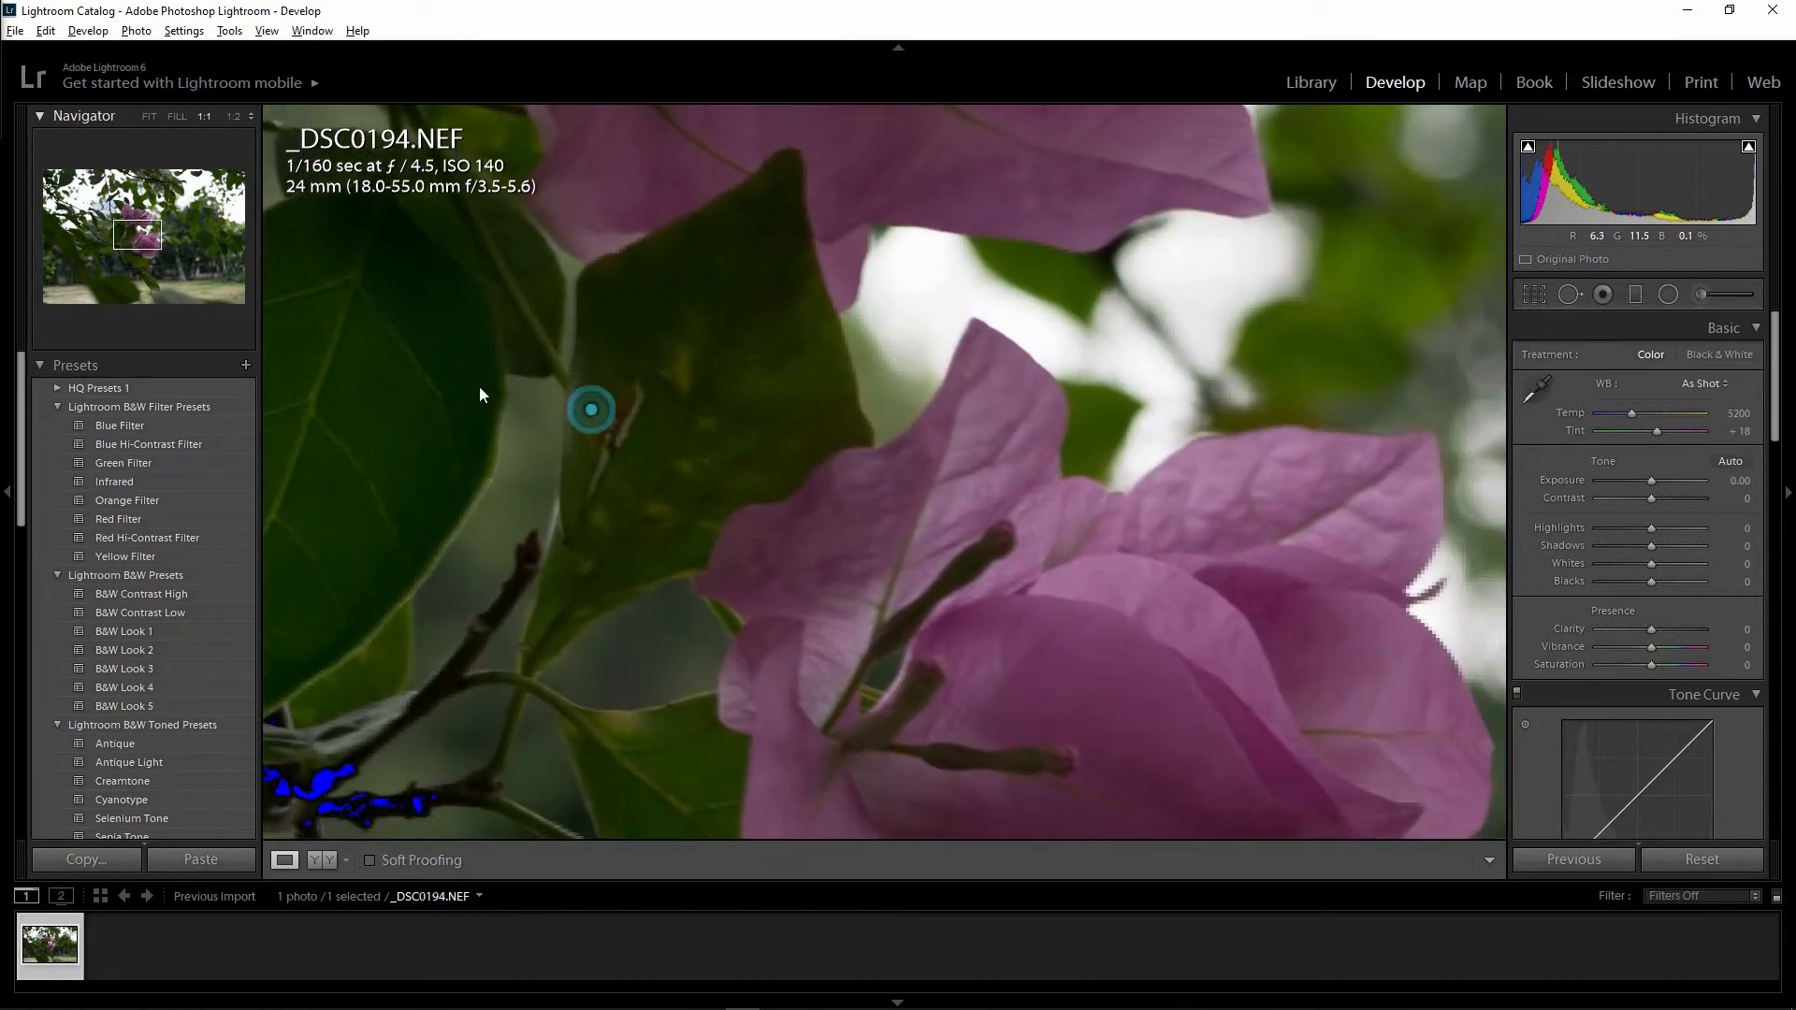
left_click_drag(440, 313, 749, 549)
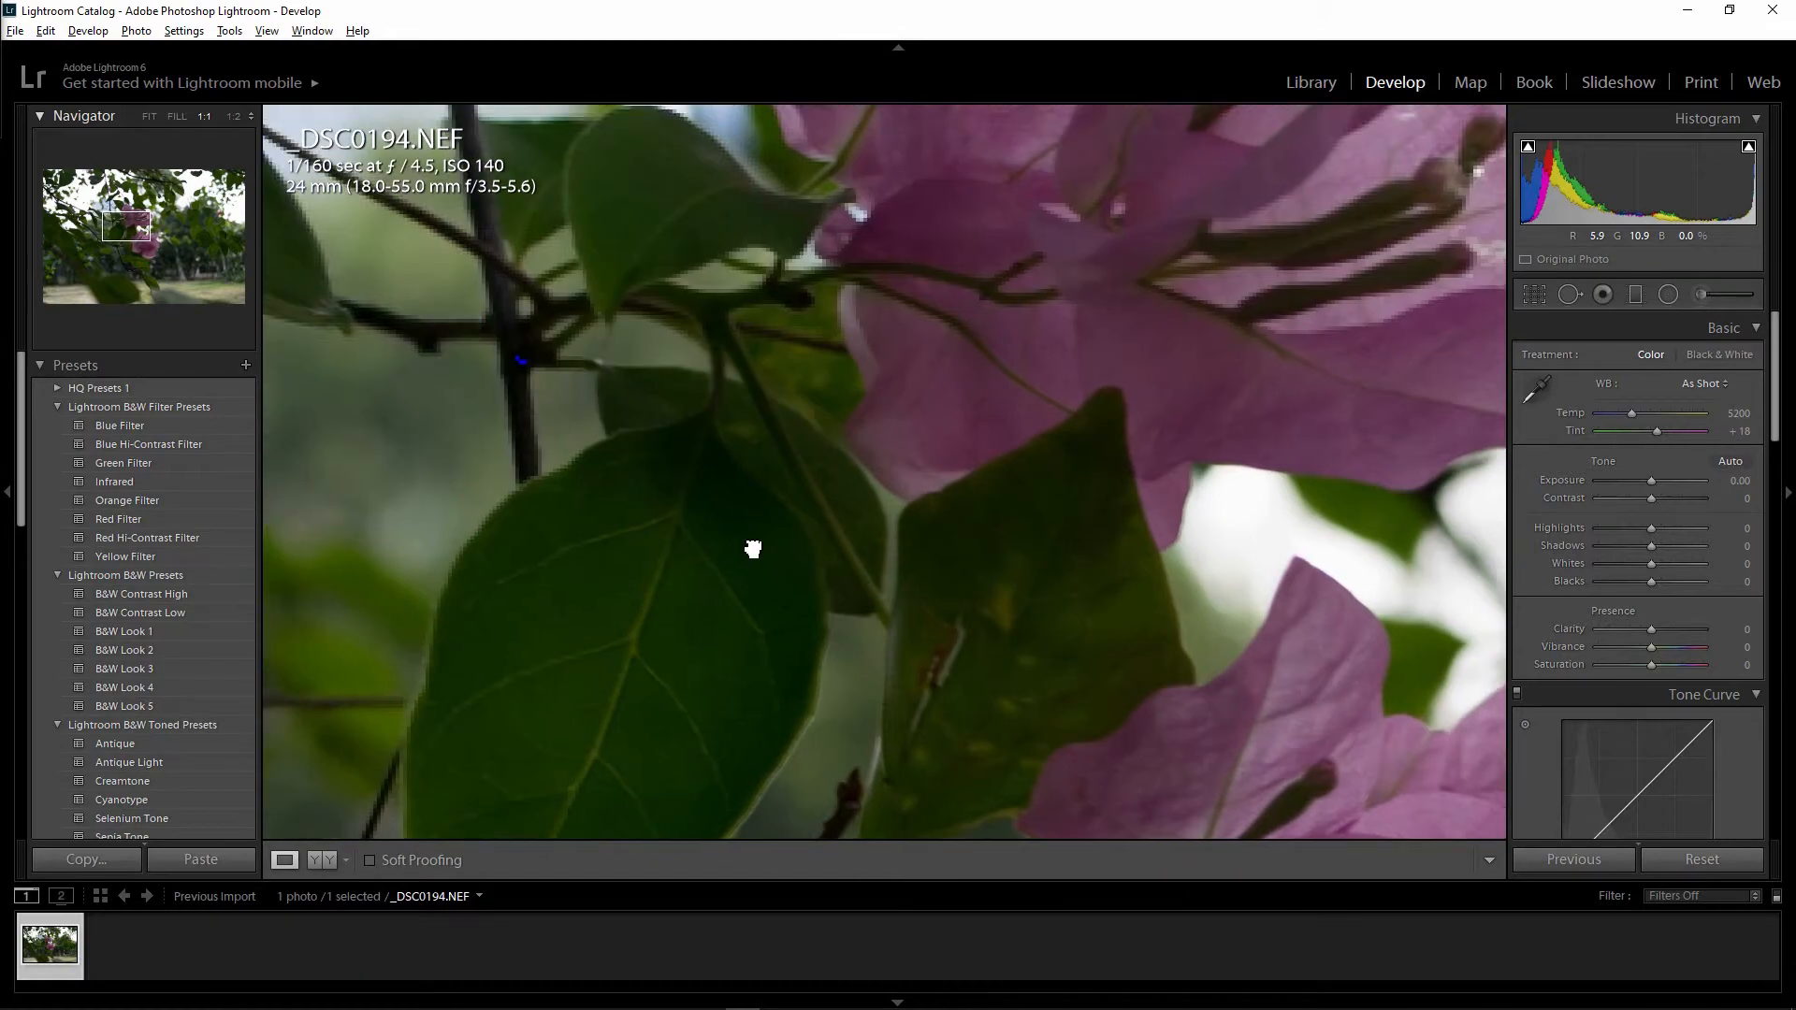
left_click_drag(493, 269, 636, 486)
left_click_drag(549, 373, 733, 633)
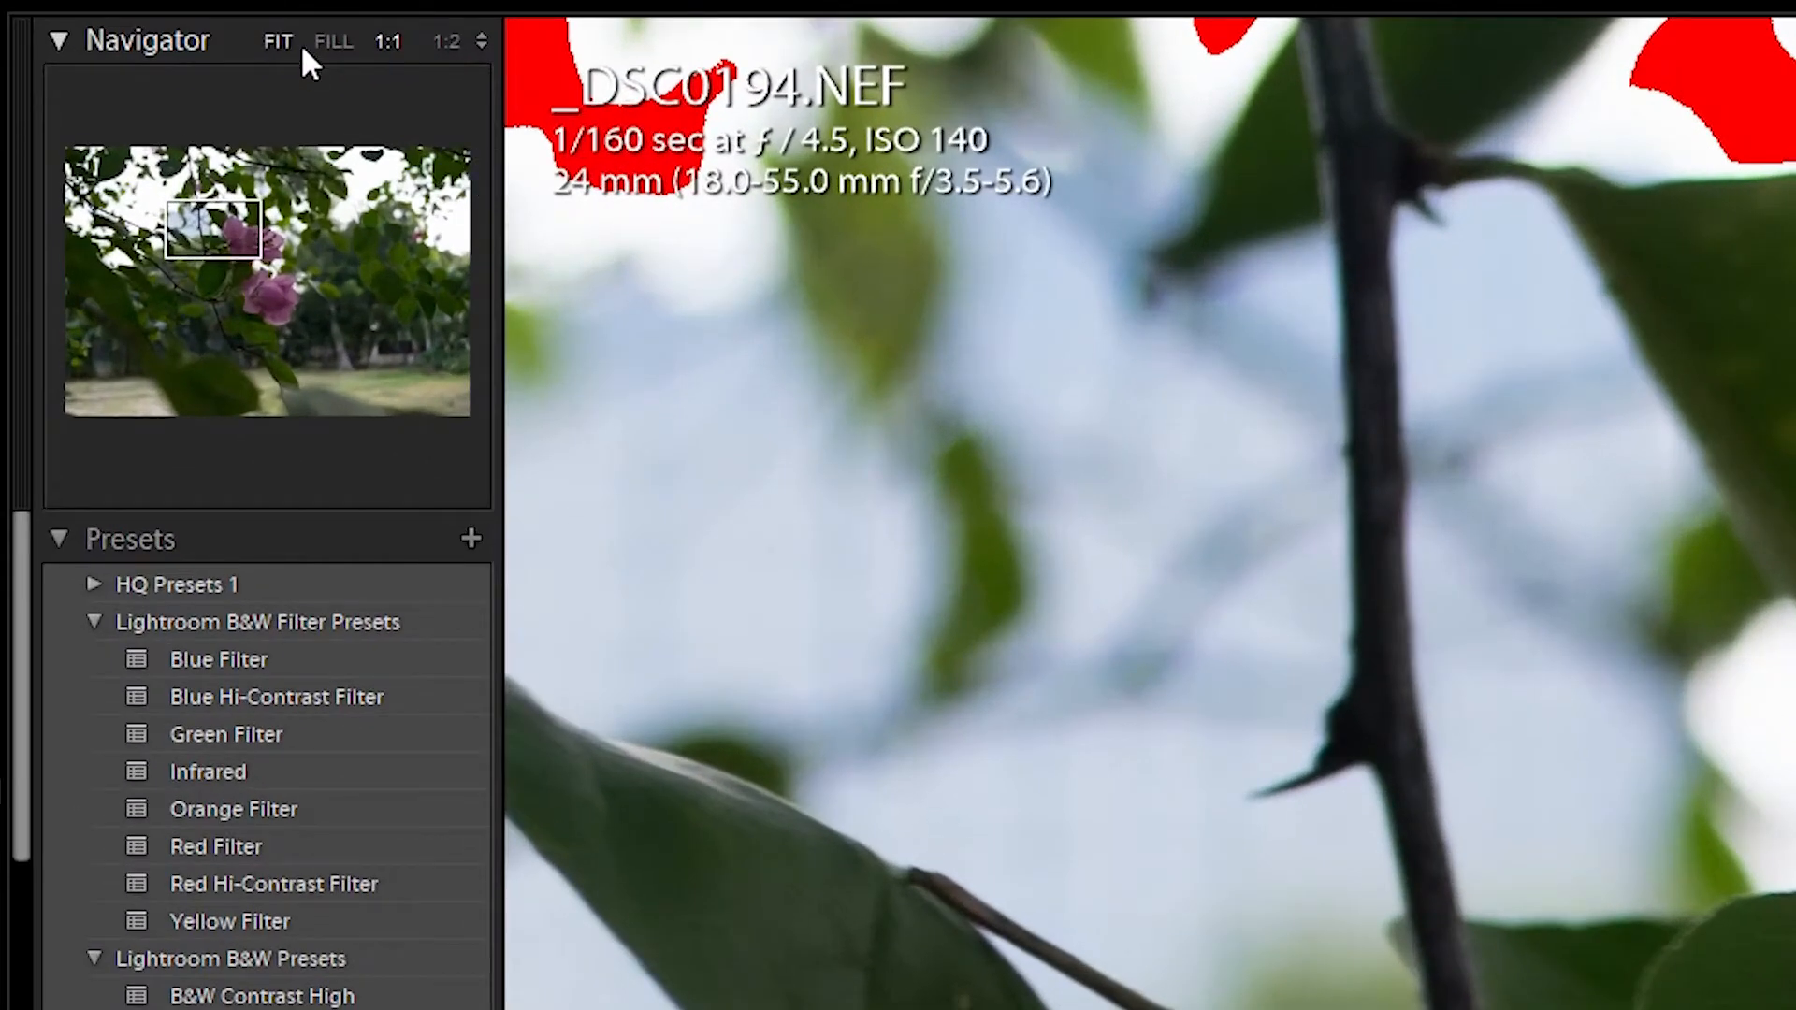
left_click(481, 41)
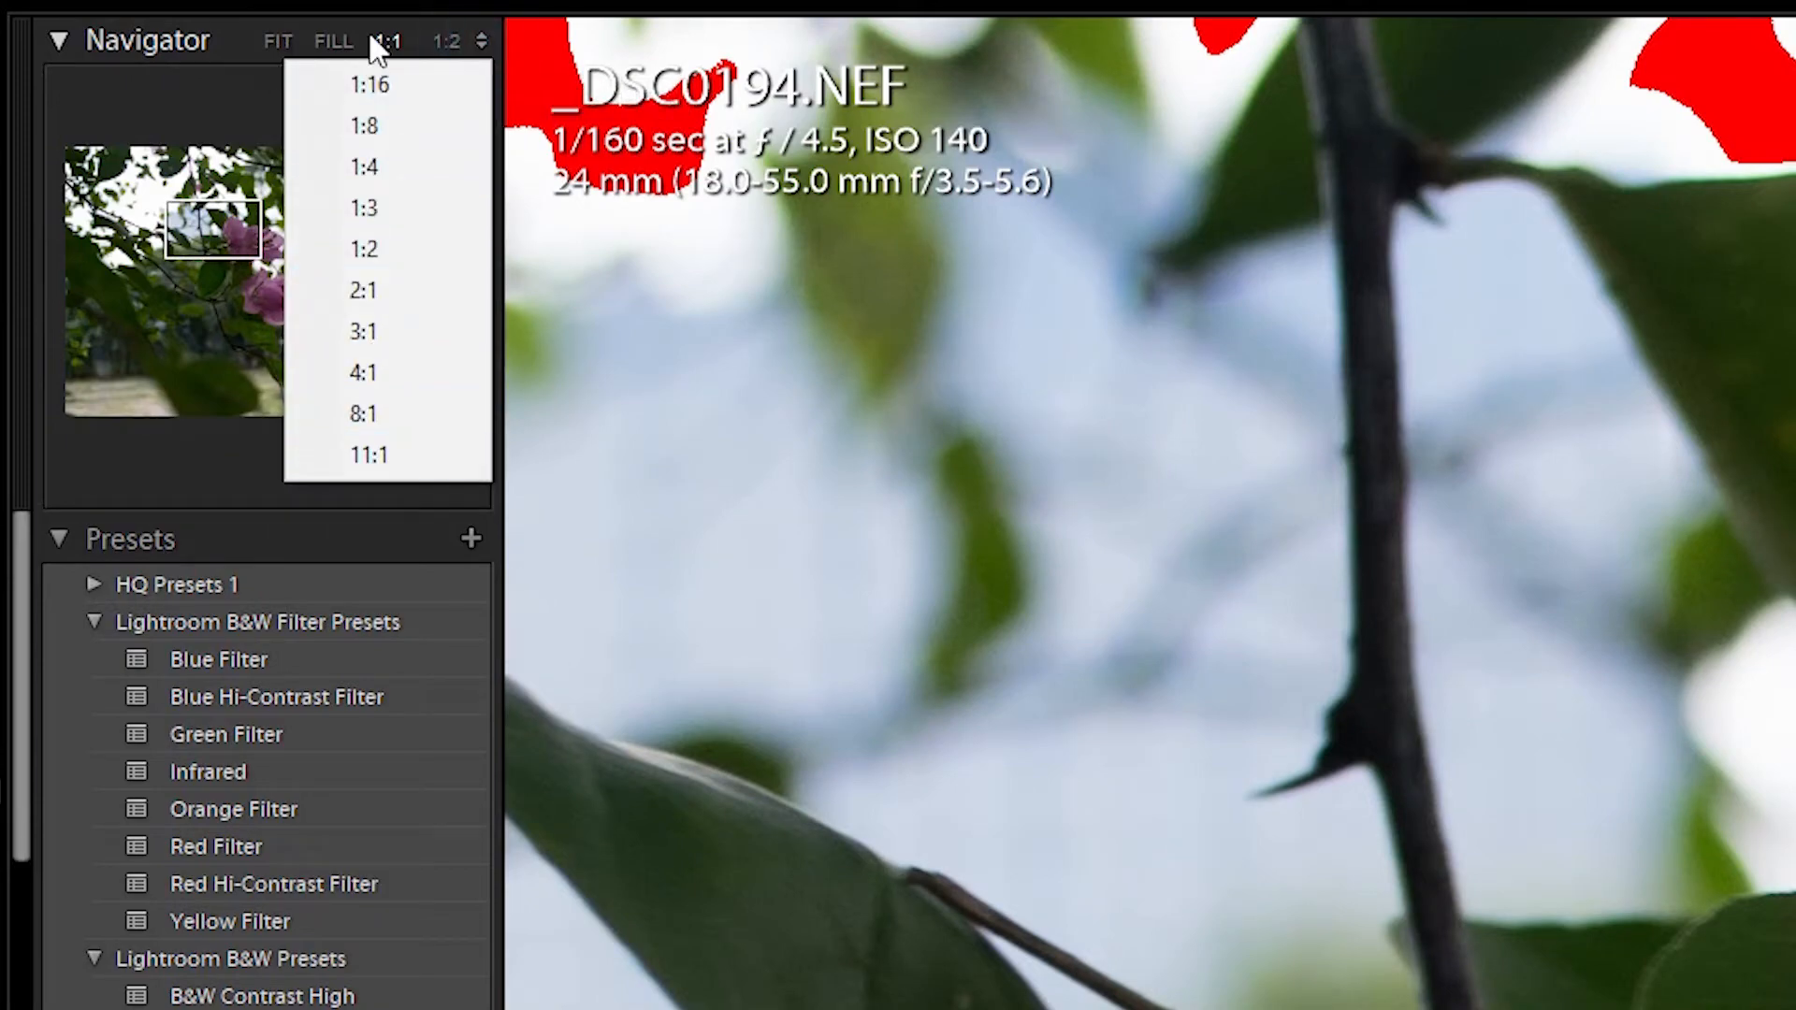
left_click(276, 39)
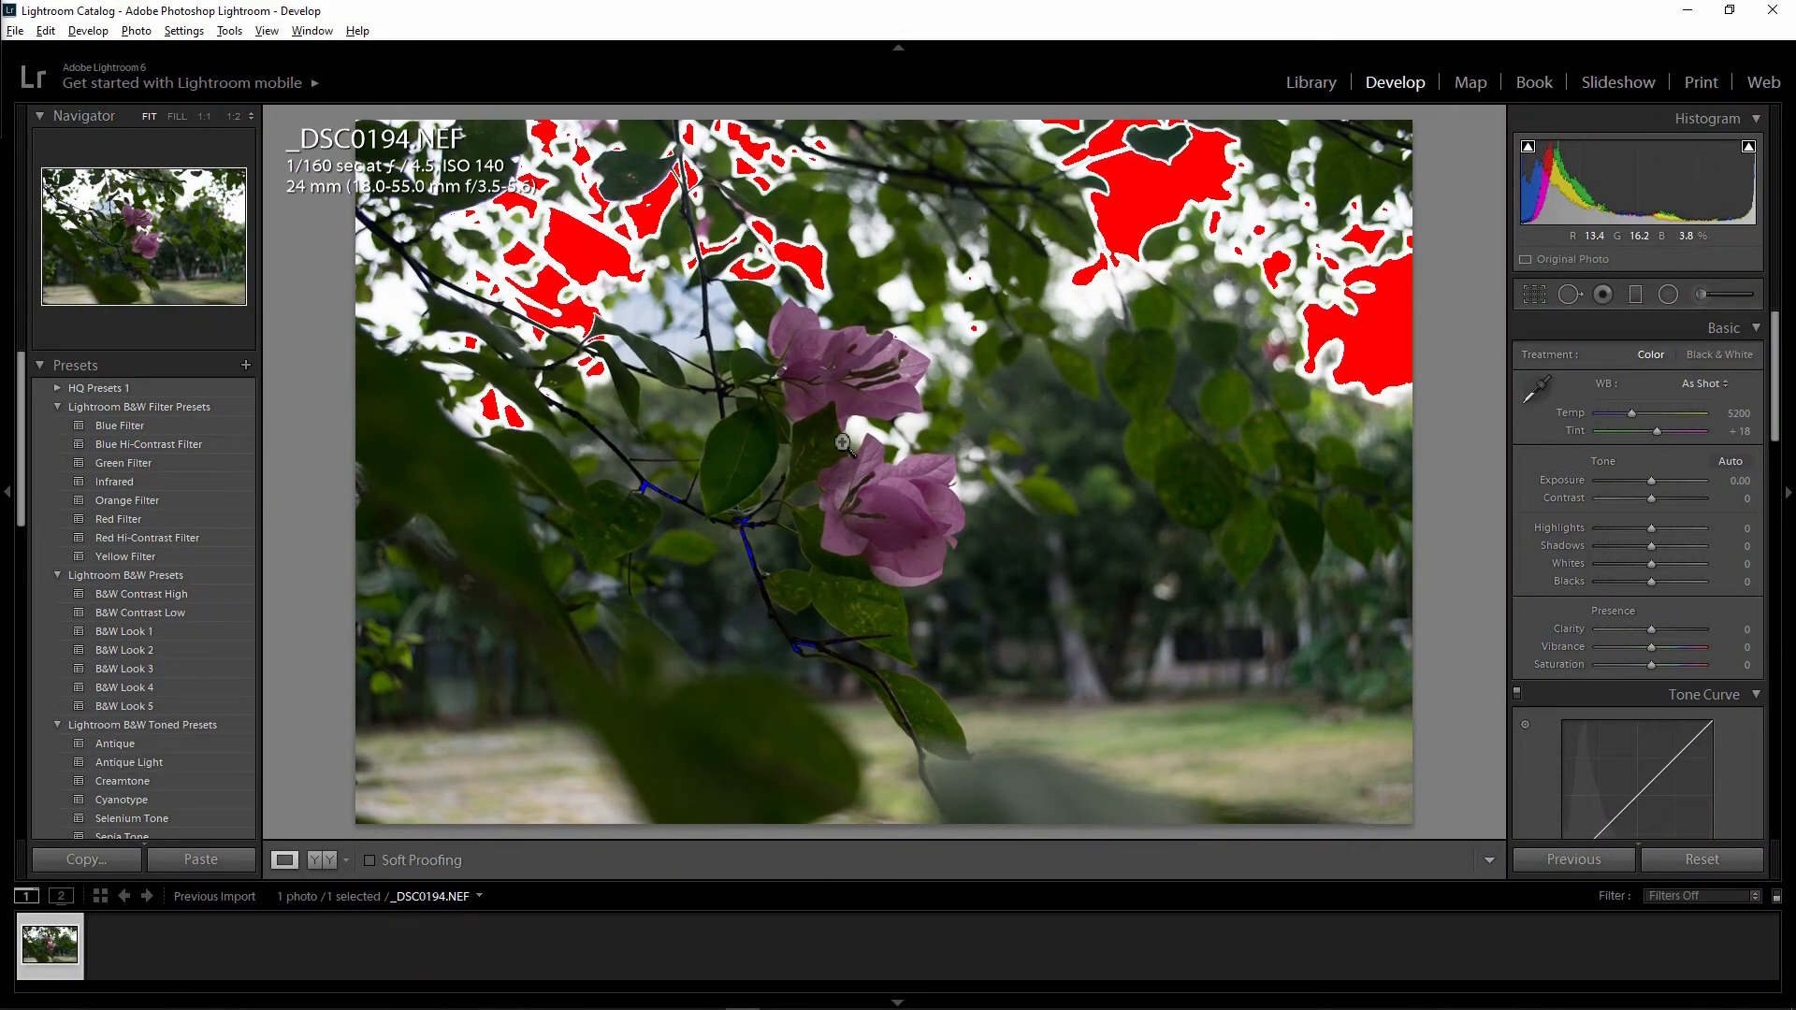
Zoom in on the pink flowers directly in the photo, look across the petals, and zoom back out.
left_click(877, 436)
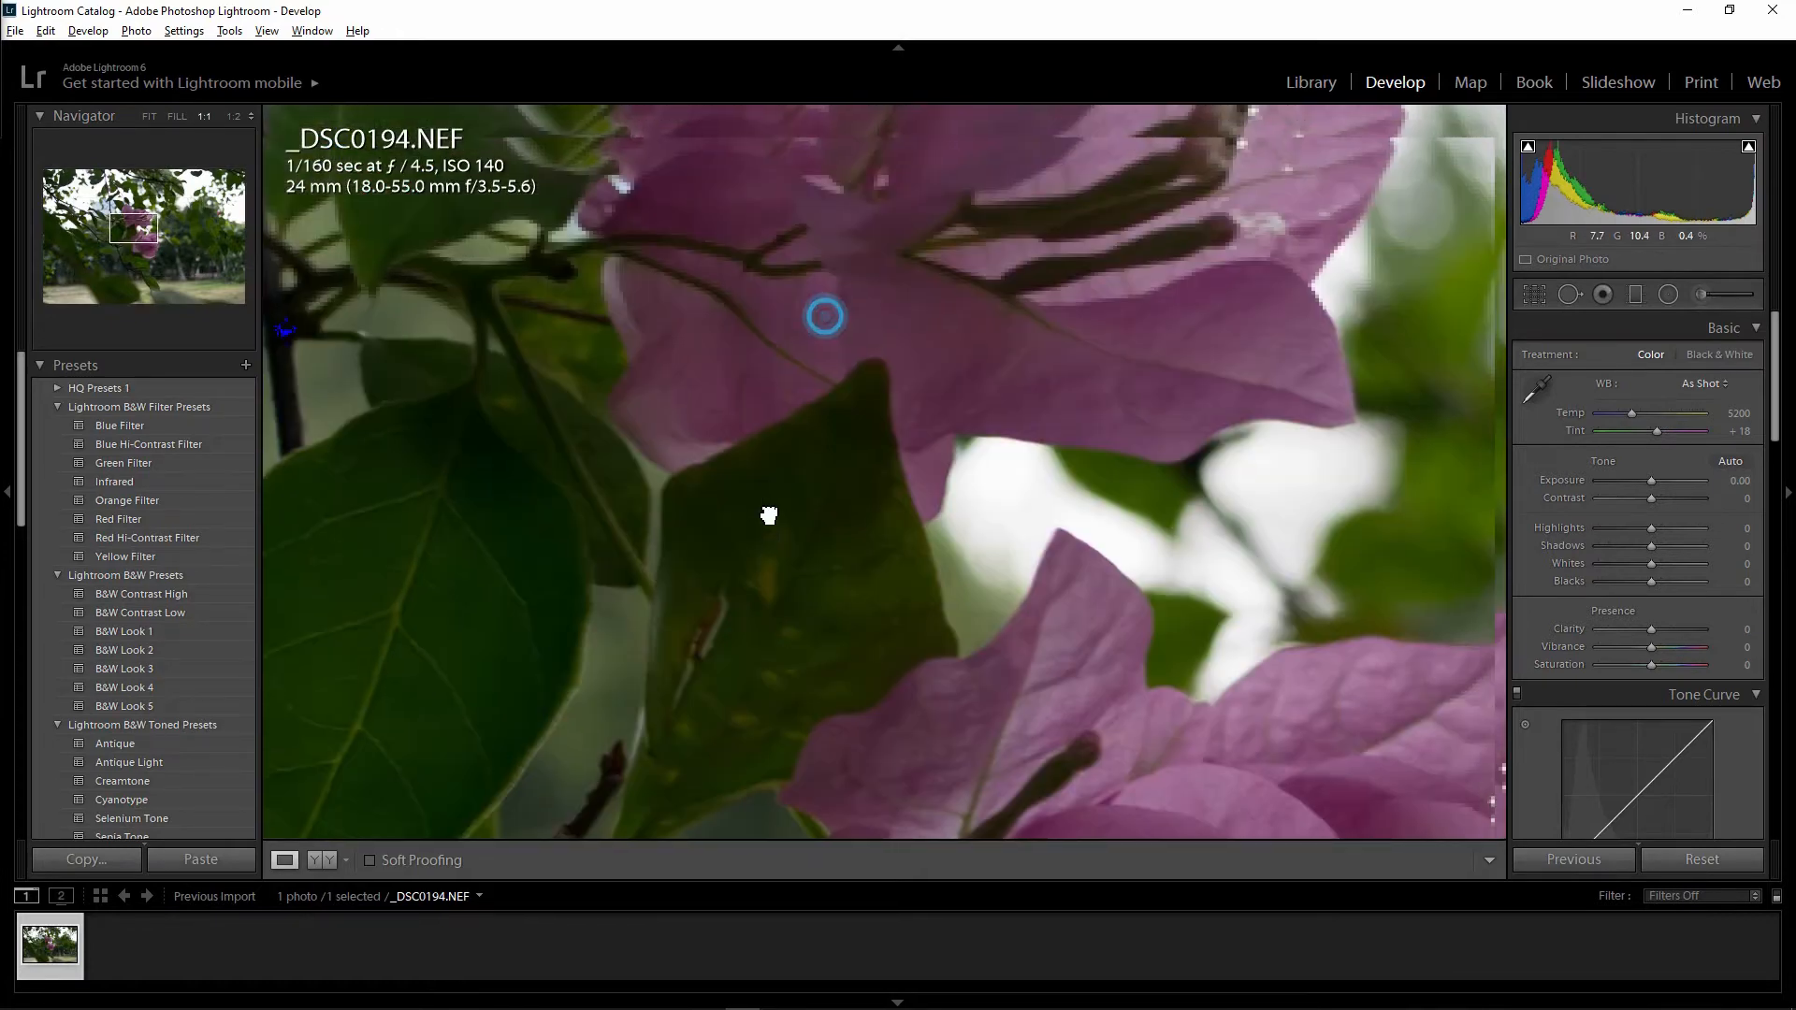
left_click_drag(769, 515, 688, 599)
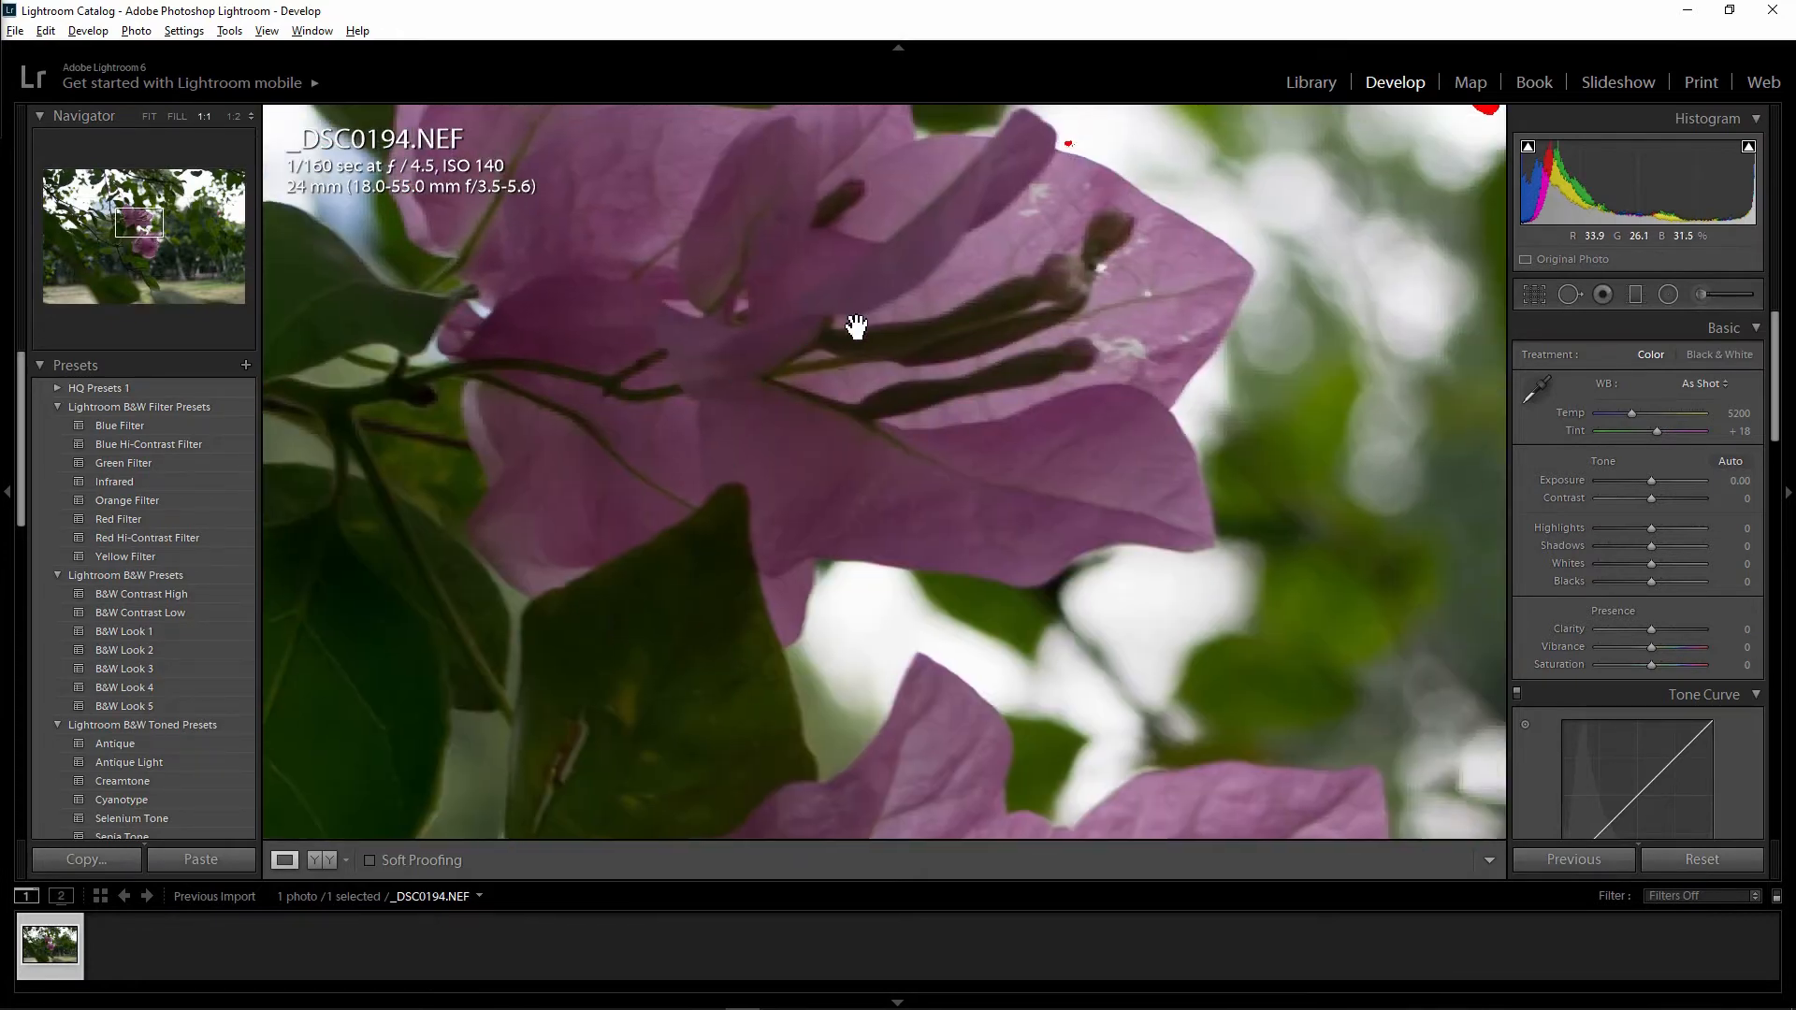
left_click_drag(874, 288, 571, 510)
left_click_drag(795, 379, 944, 338)
left_click(624, 488)
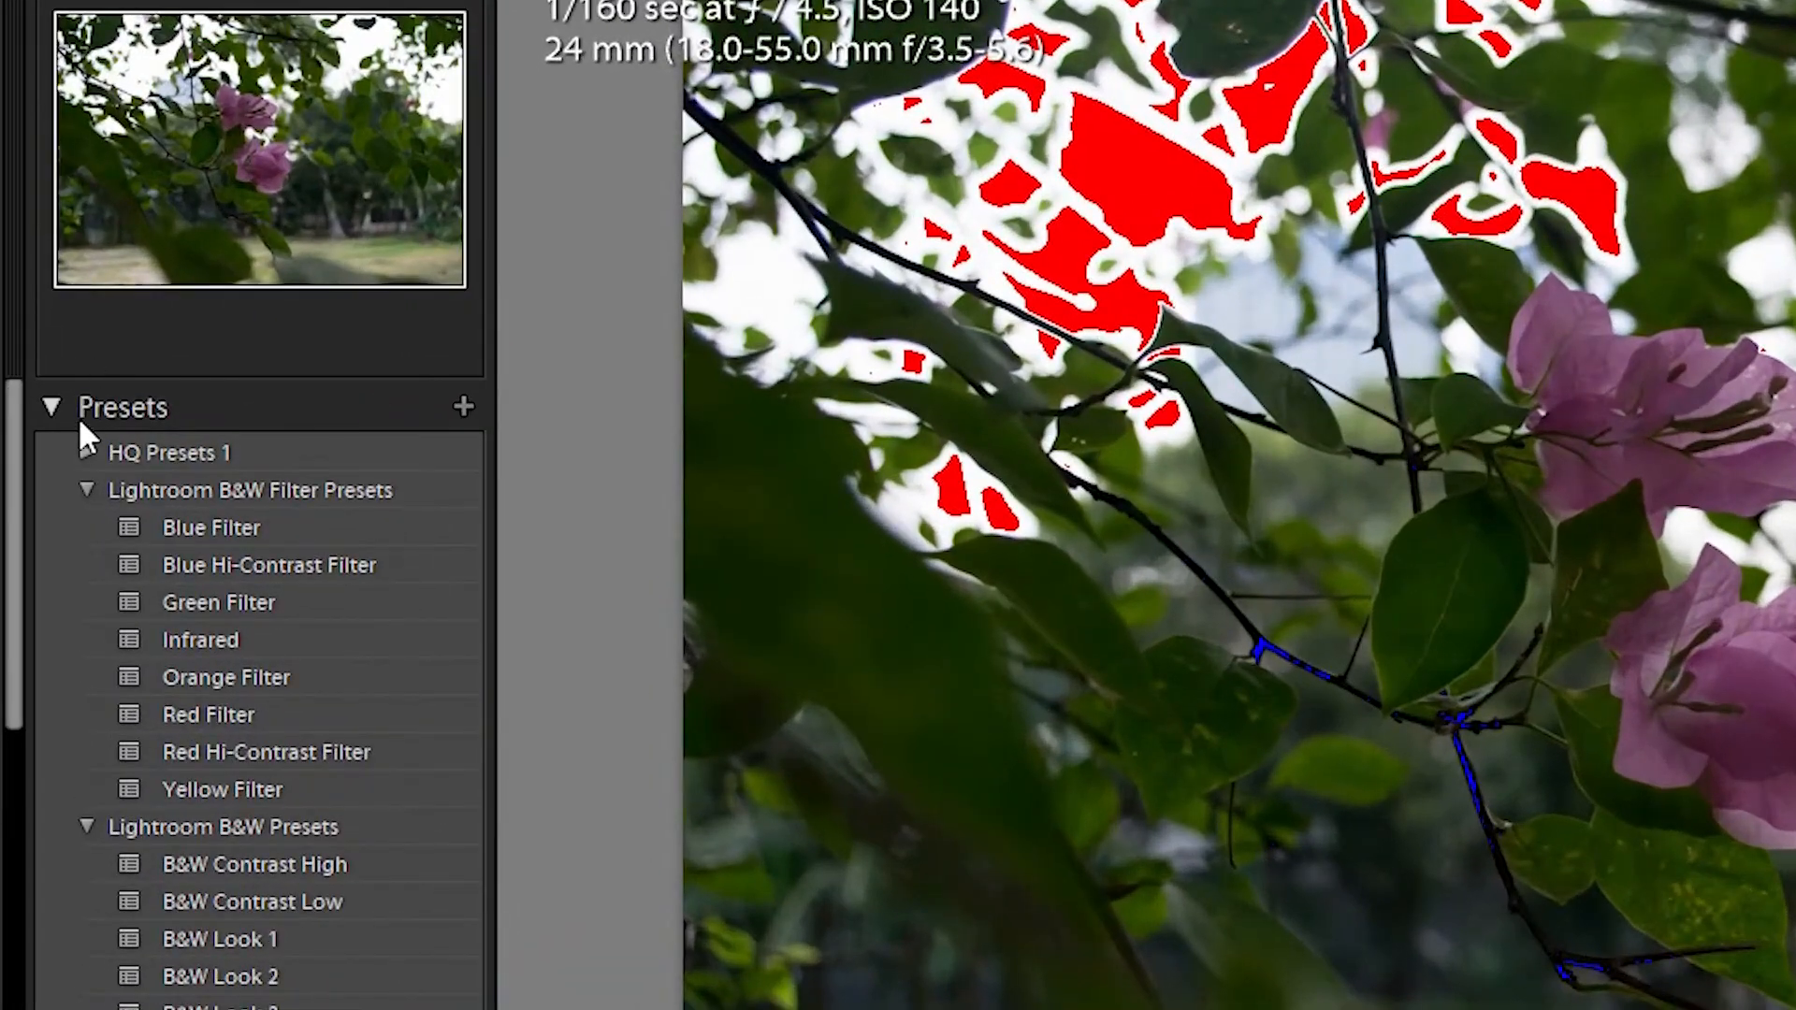
Collapse and re-expand the Presets section, and browse the preset groups down to Lightroom Video Presets and back up.
left_click(50, 408)
left_click(50, 408)
scroll(260, 750, "down", 5)
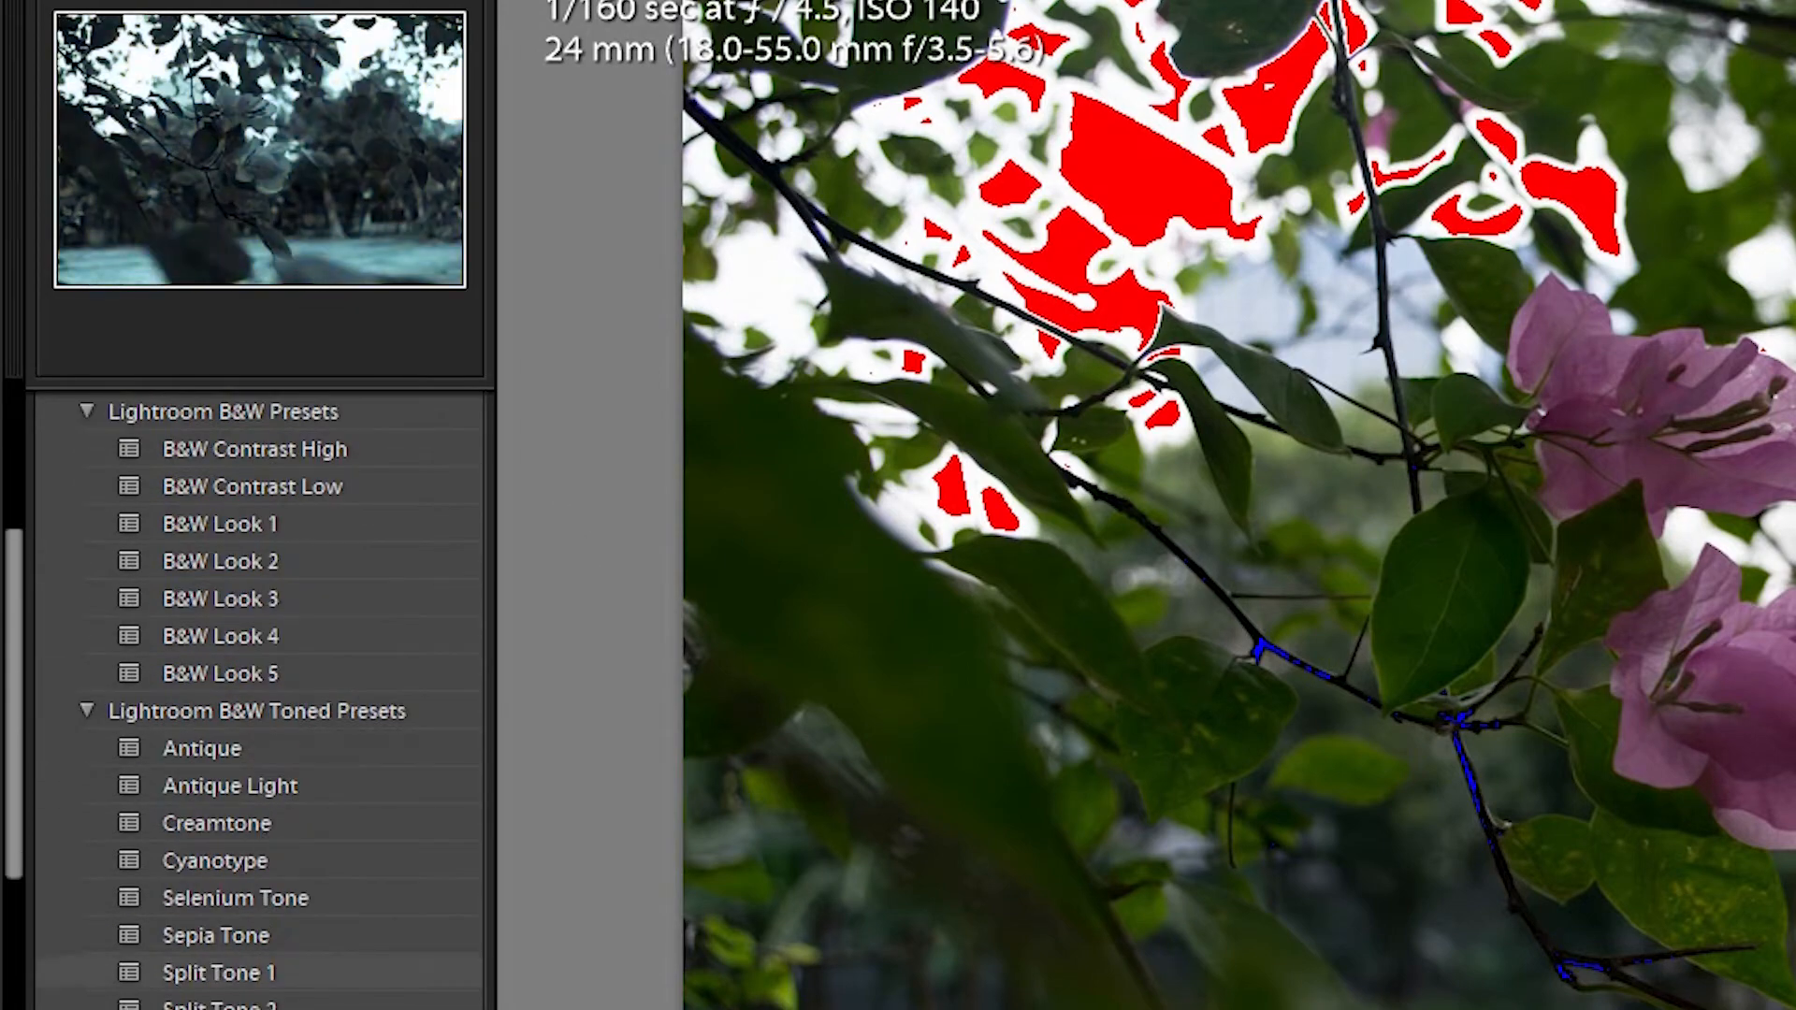
scroll(256, 673, "down", 10)
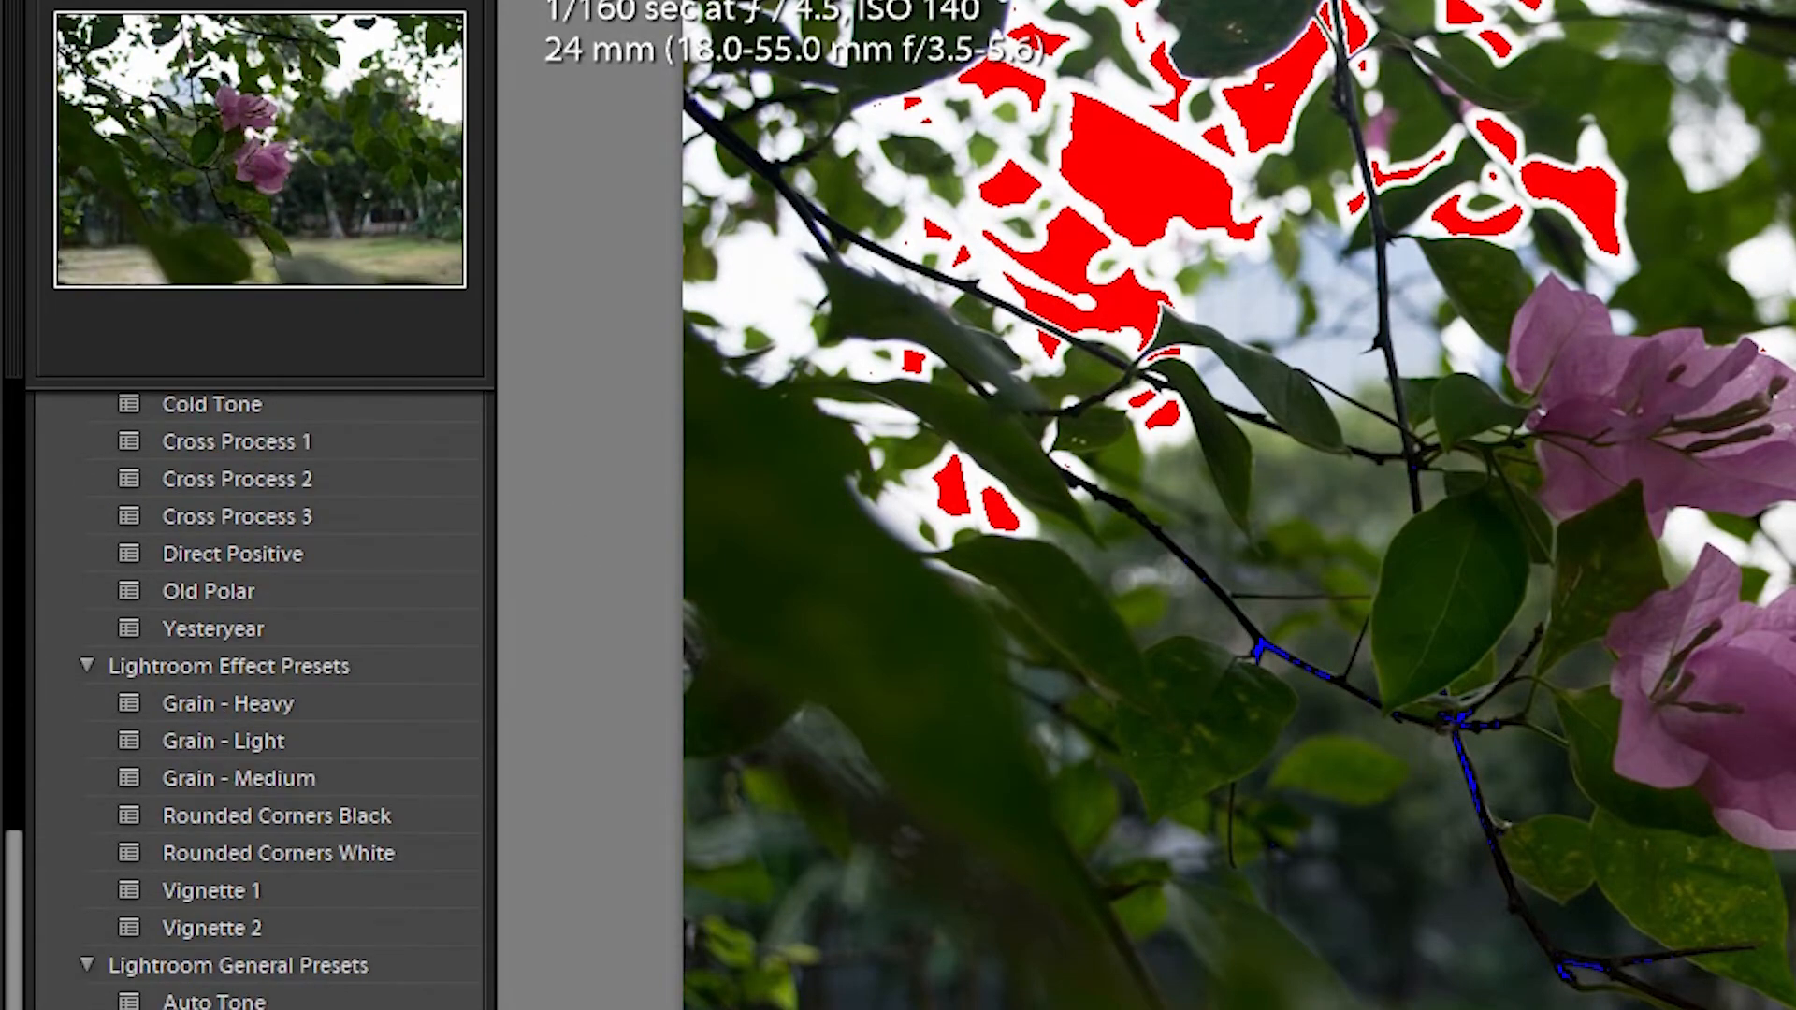
scroll(227, 765, "down", 6)
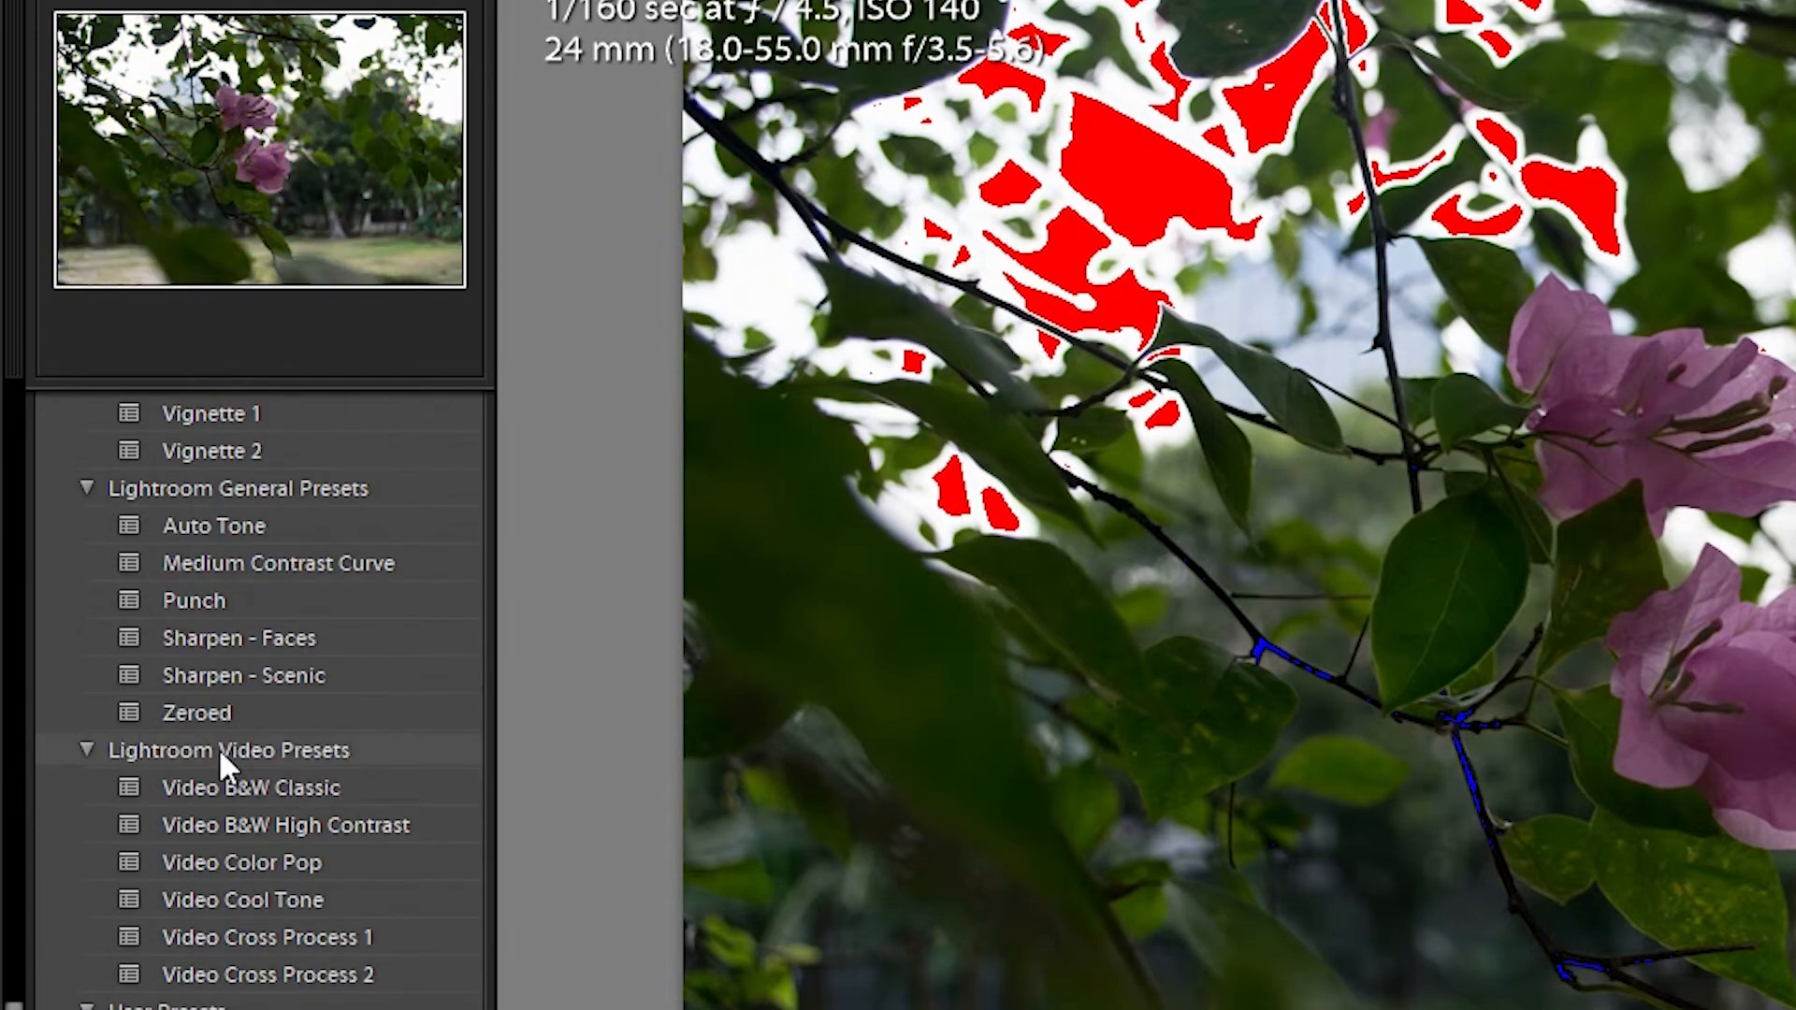
scroll(227, 765, "up", 9)
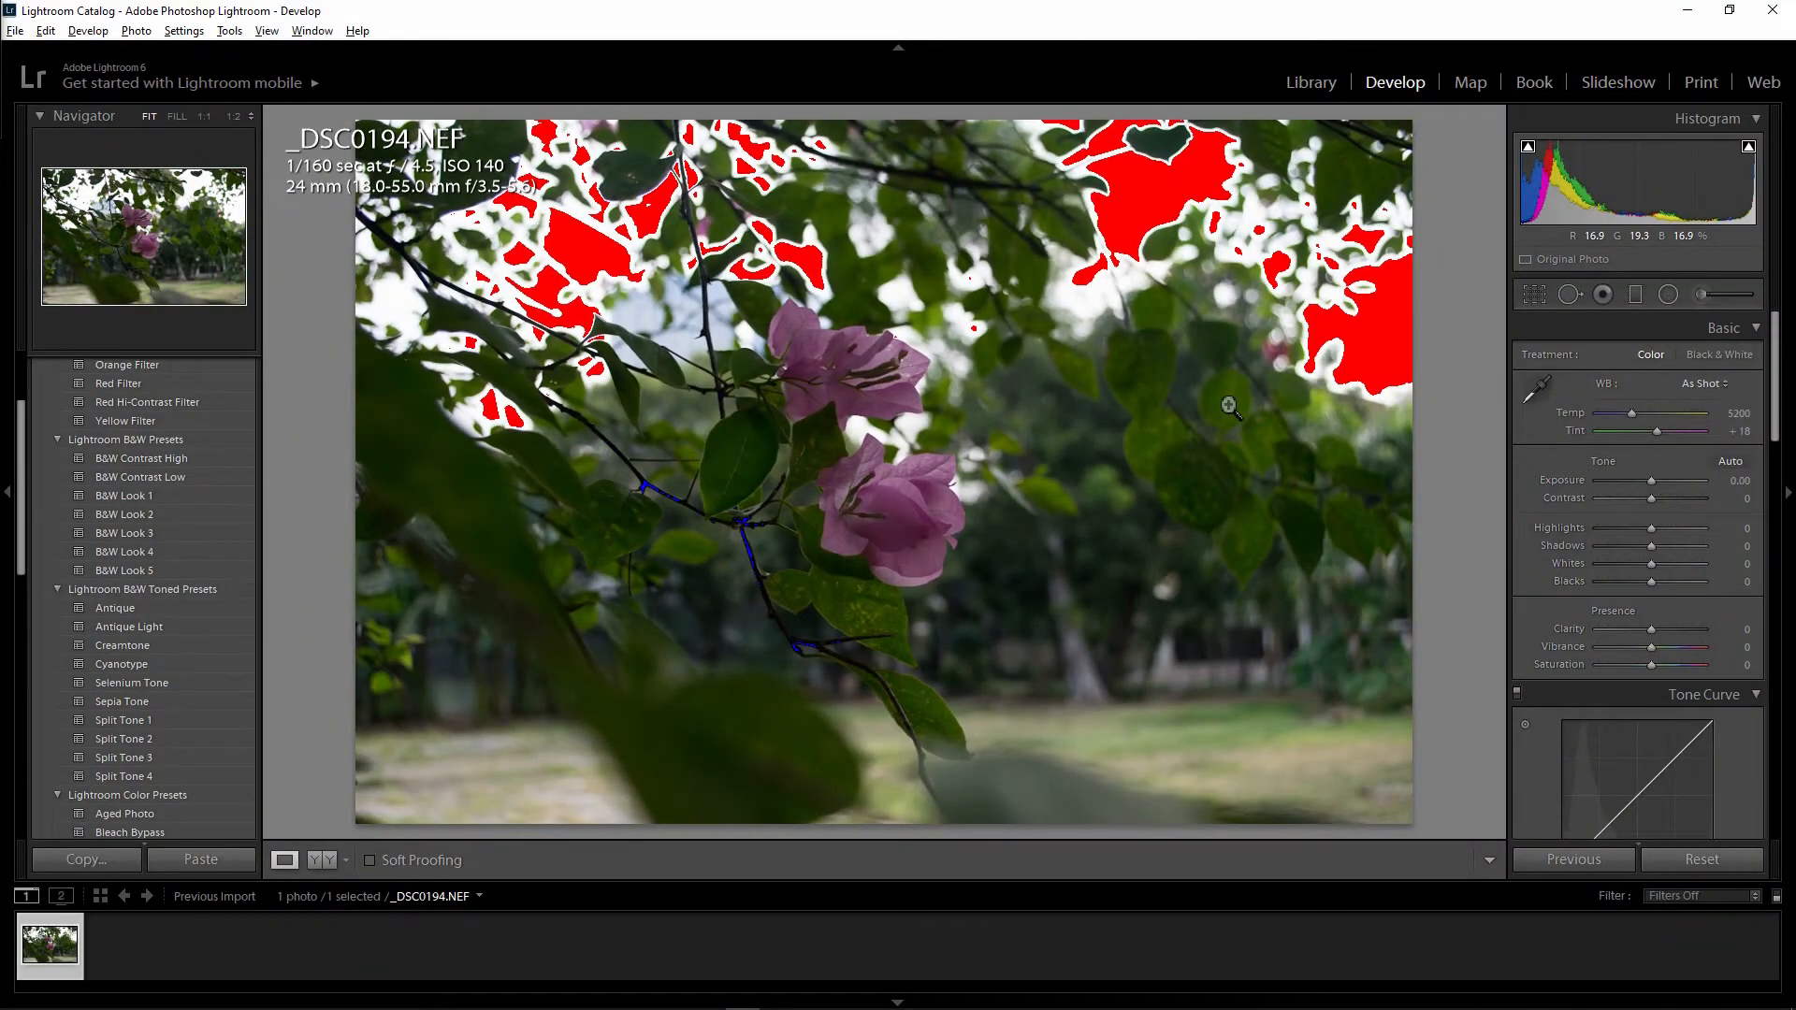
scroll(115, 558, "up", 3)
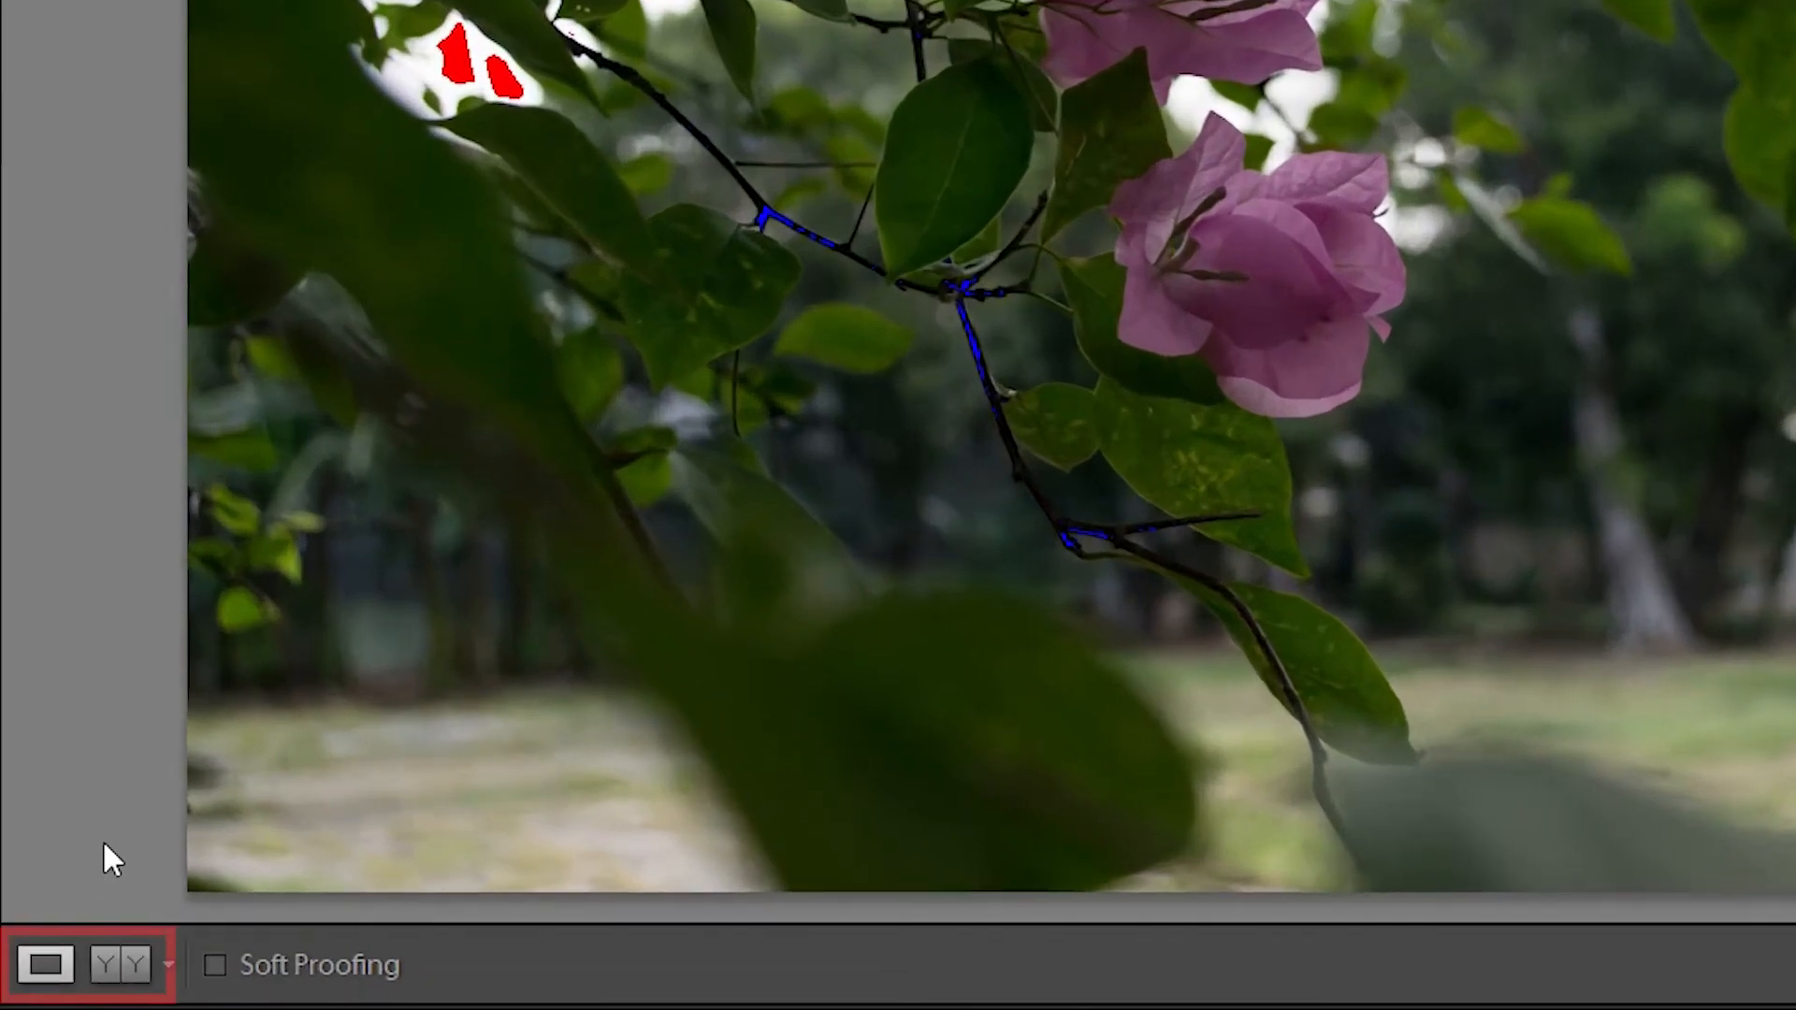
Compare the photo in side-by-side, single-image, split and stacked Before & After views.
left_click(122, 962)
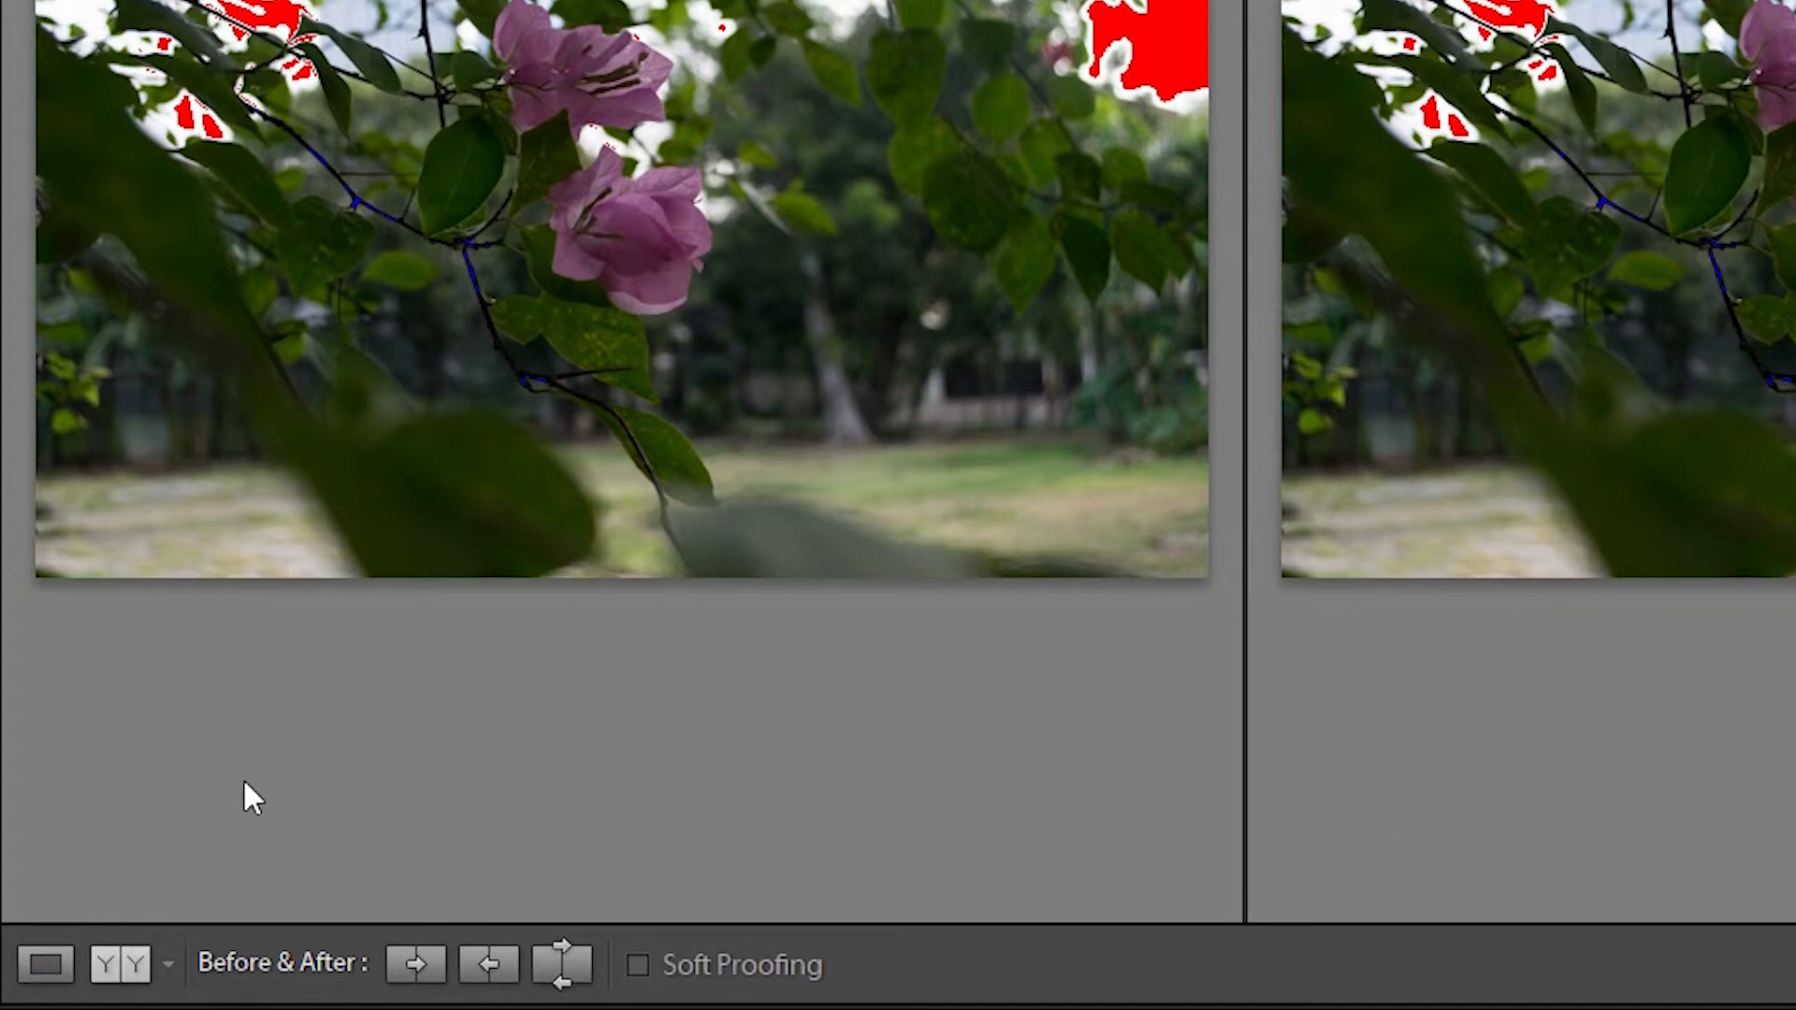
left_click(44, 963)
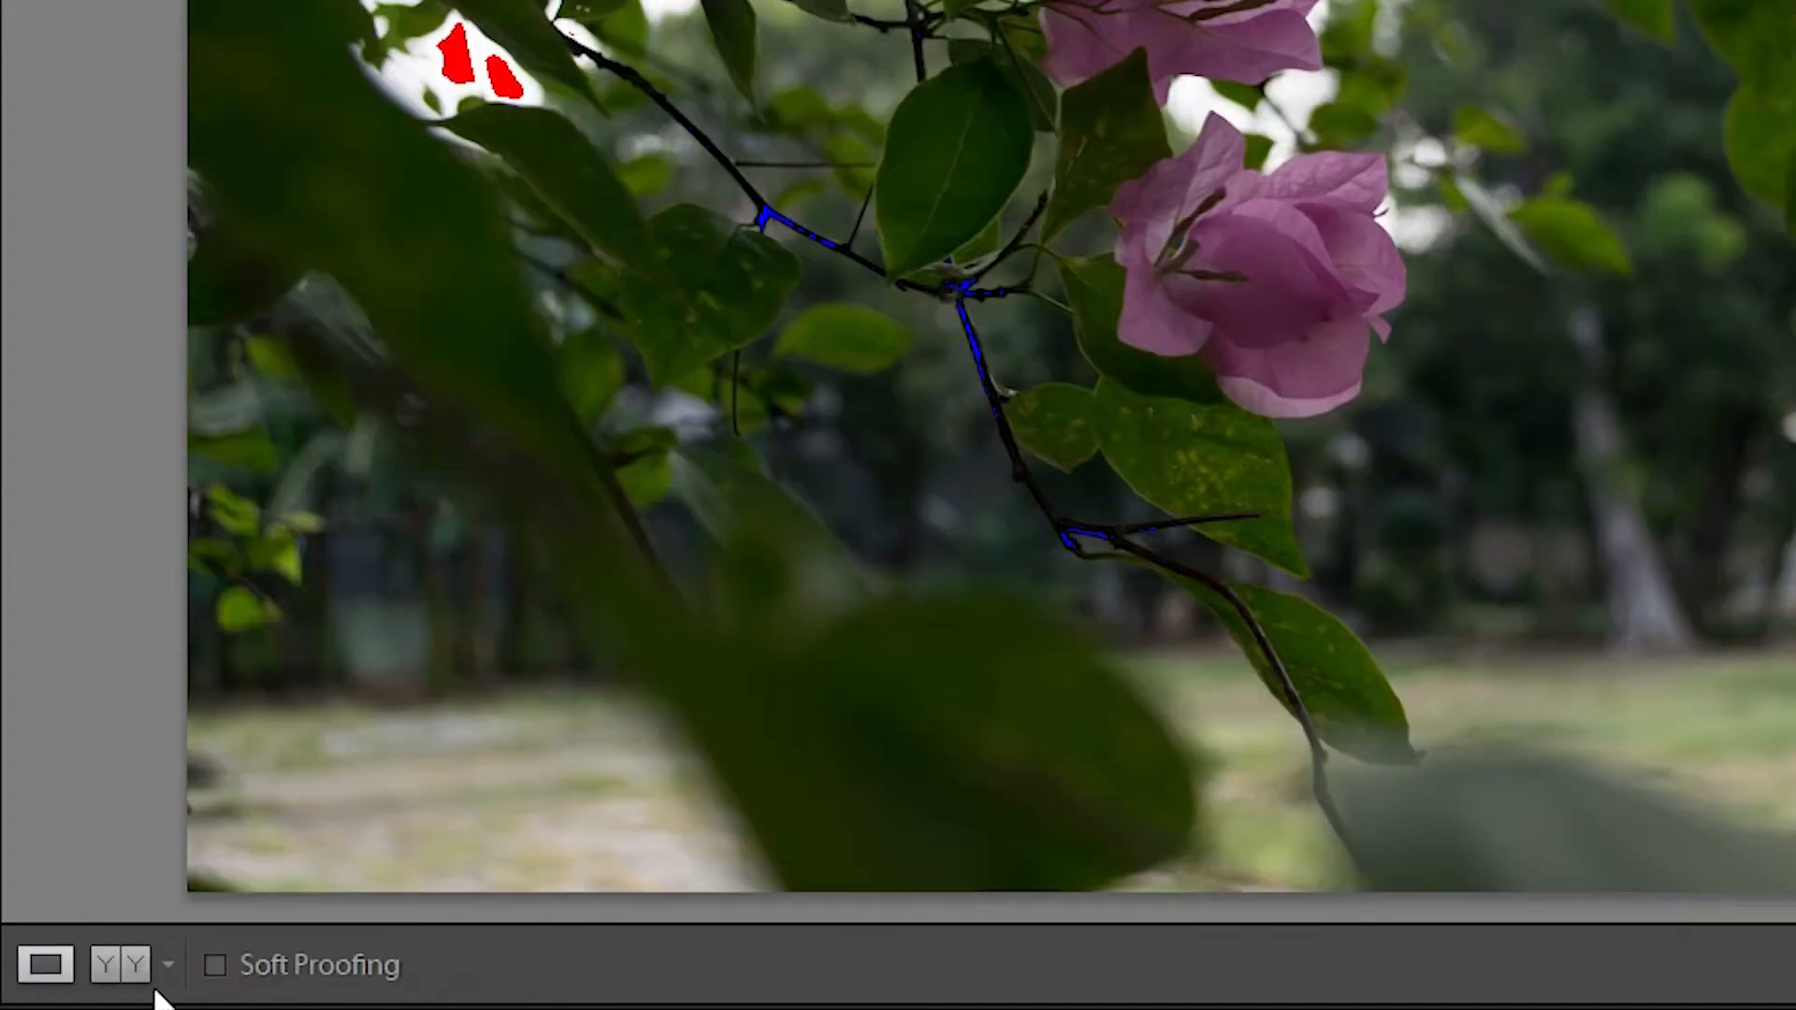
left_click(120, 977)
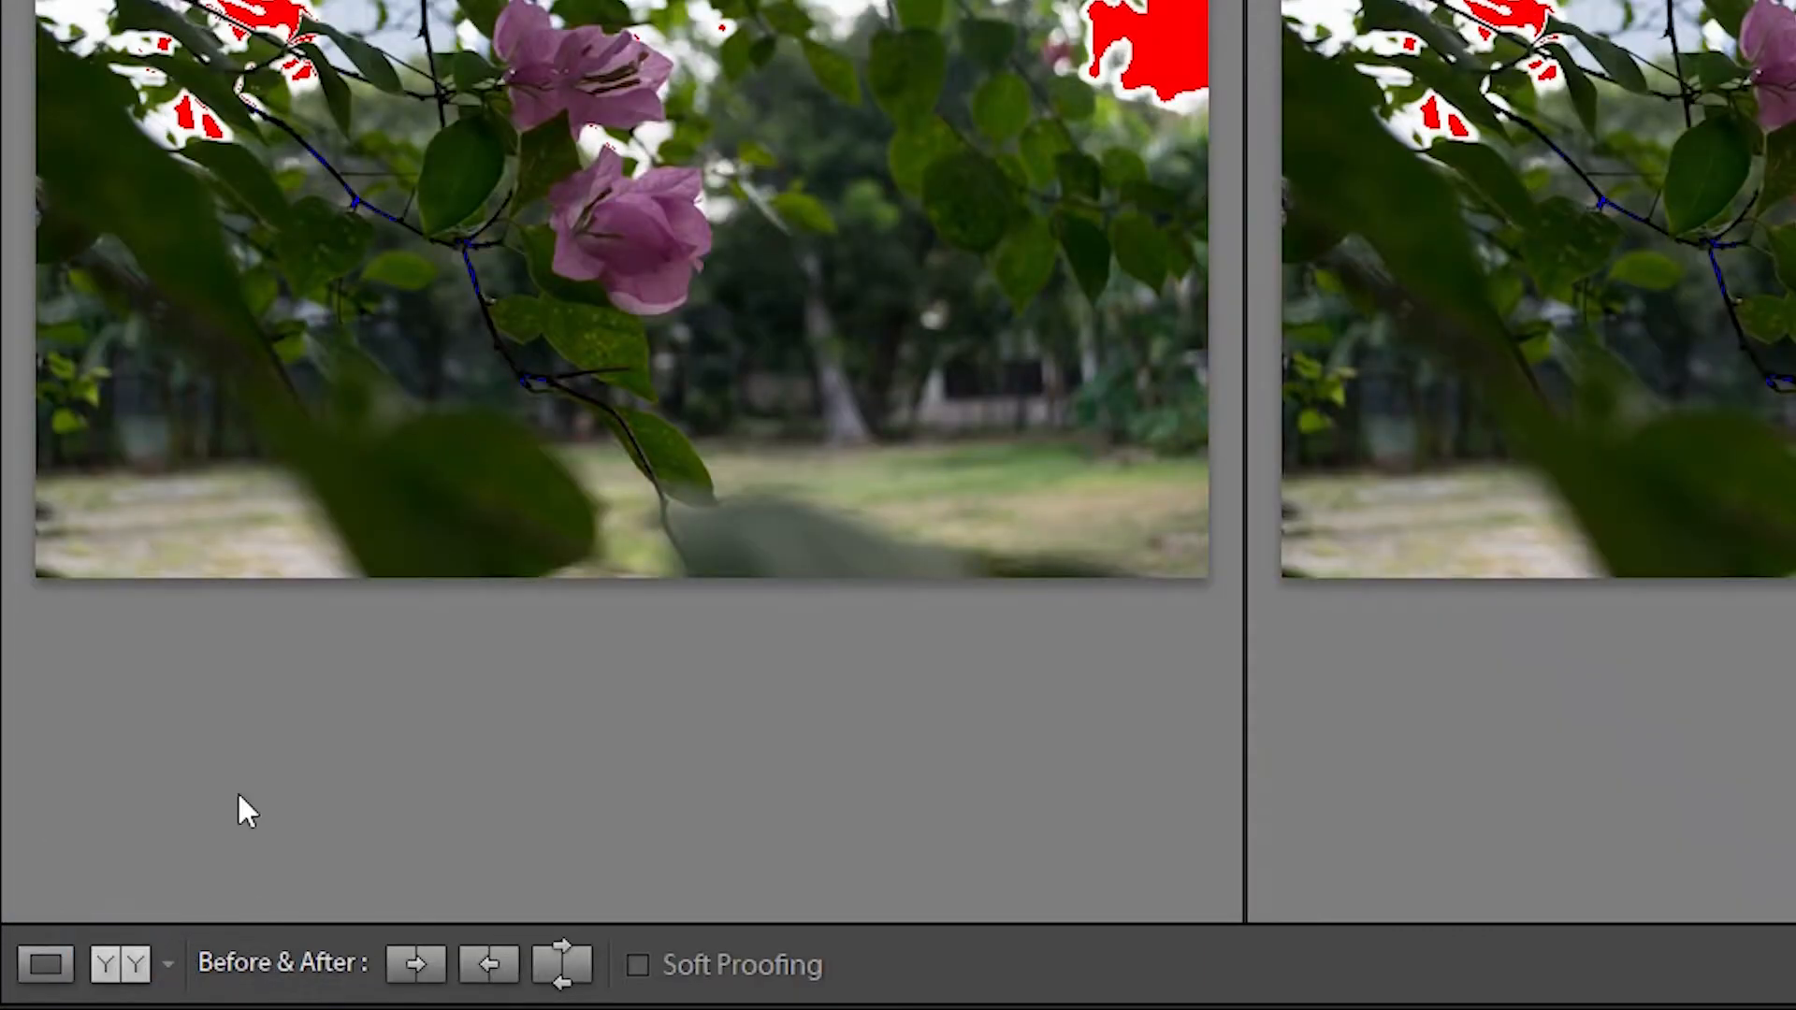
left_click(122, 961)
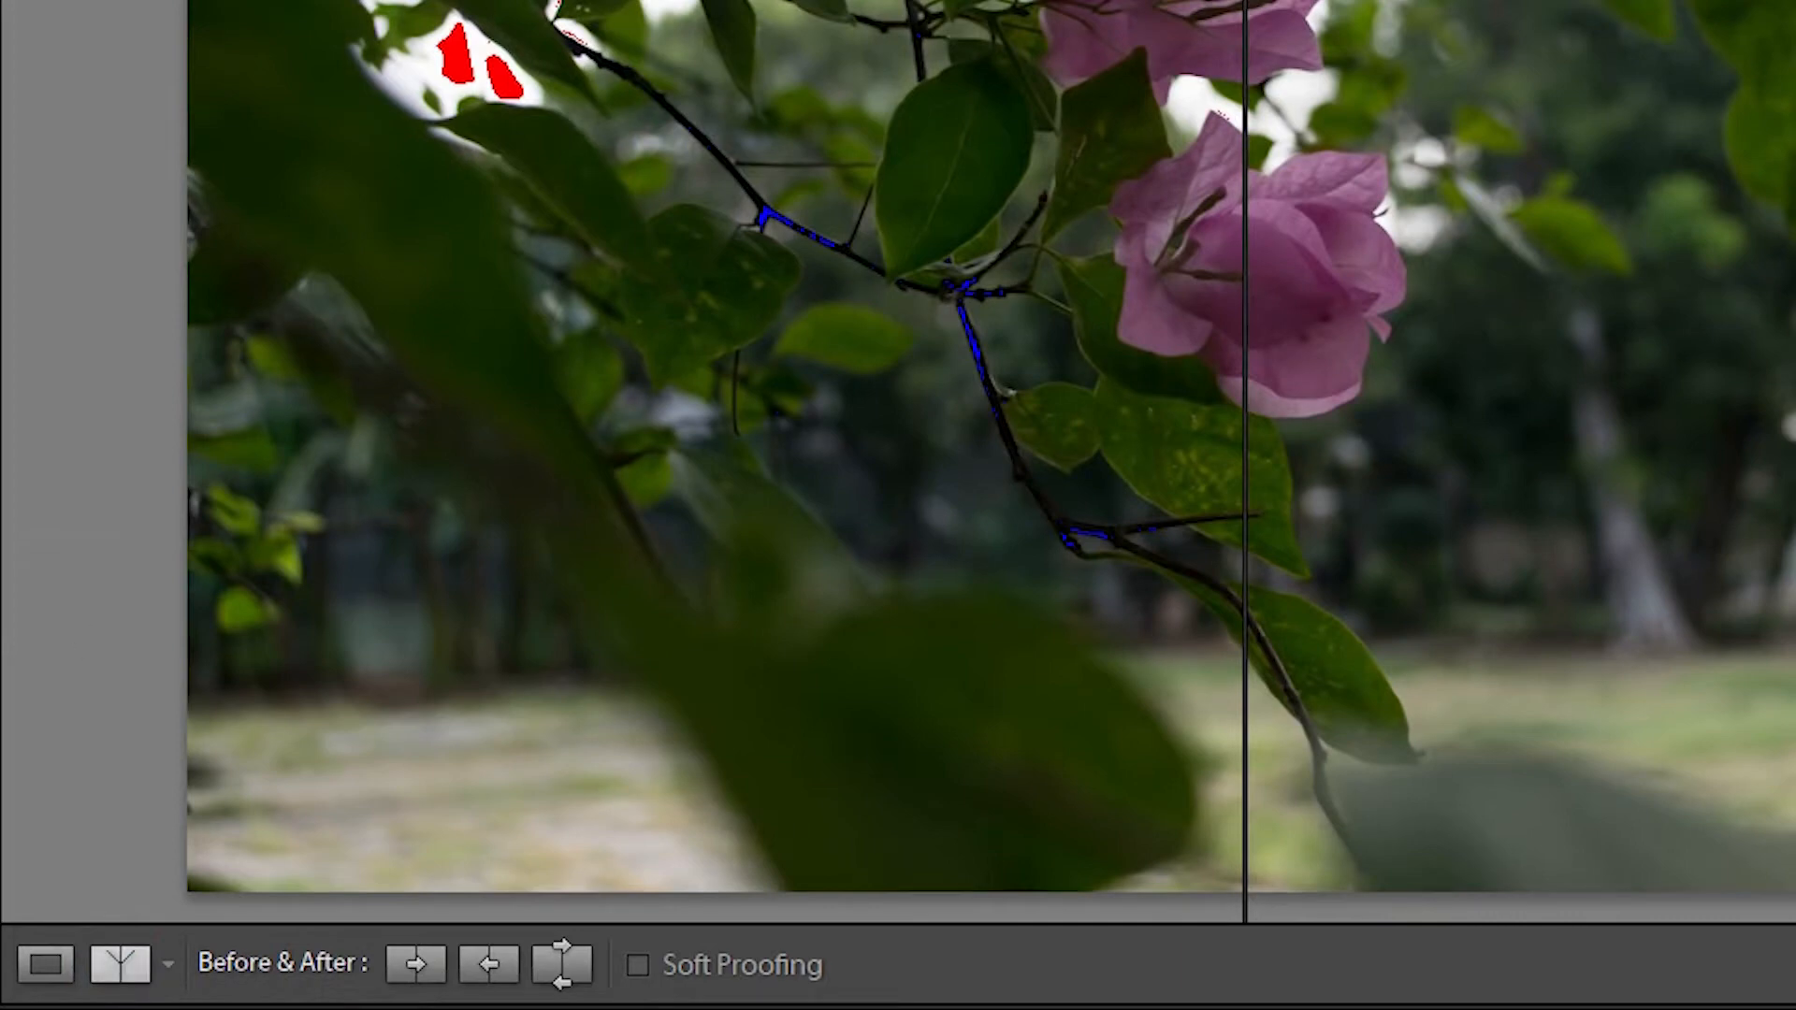
left_click(119, 963)
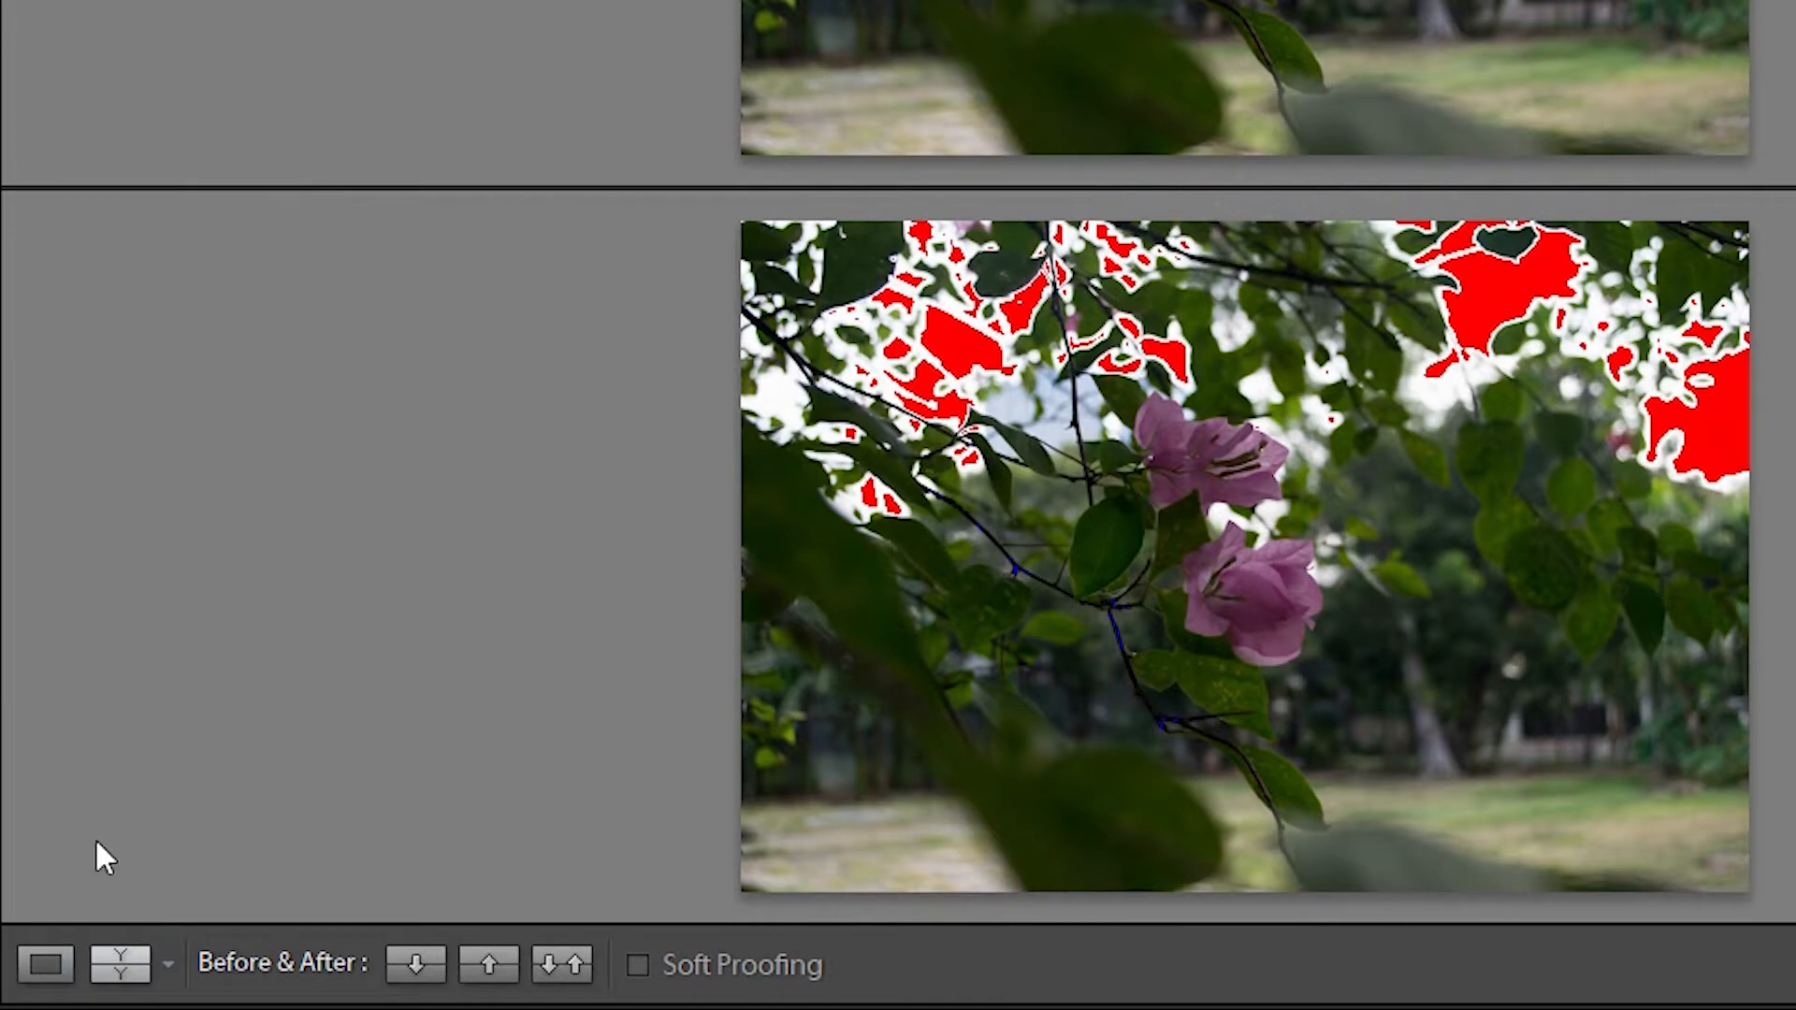
Compare the photo in the remaining split and side-by-side Before & After views, and return to the single-image Loupe view.
left_click(105, 956)
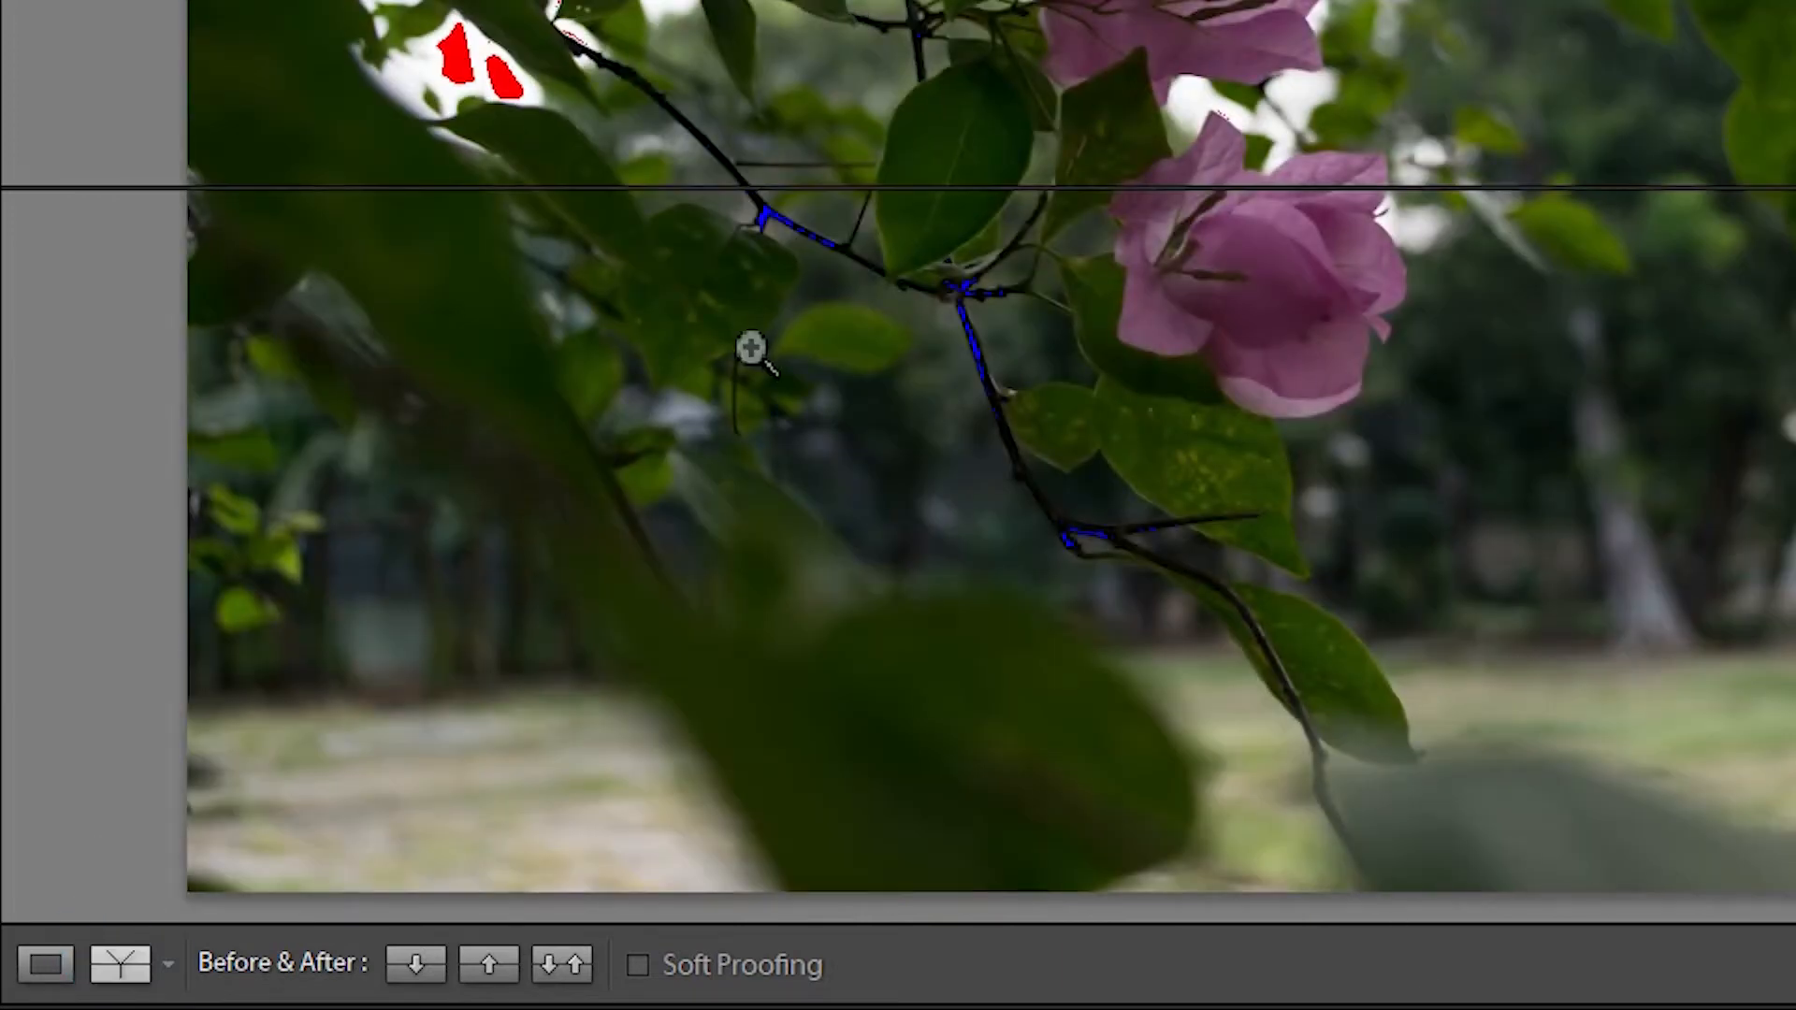
left_click(120, 964)
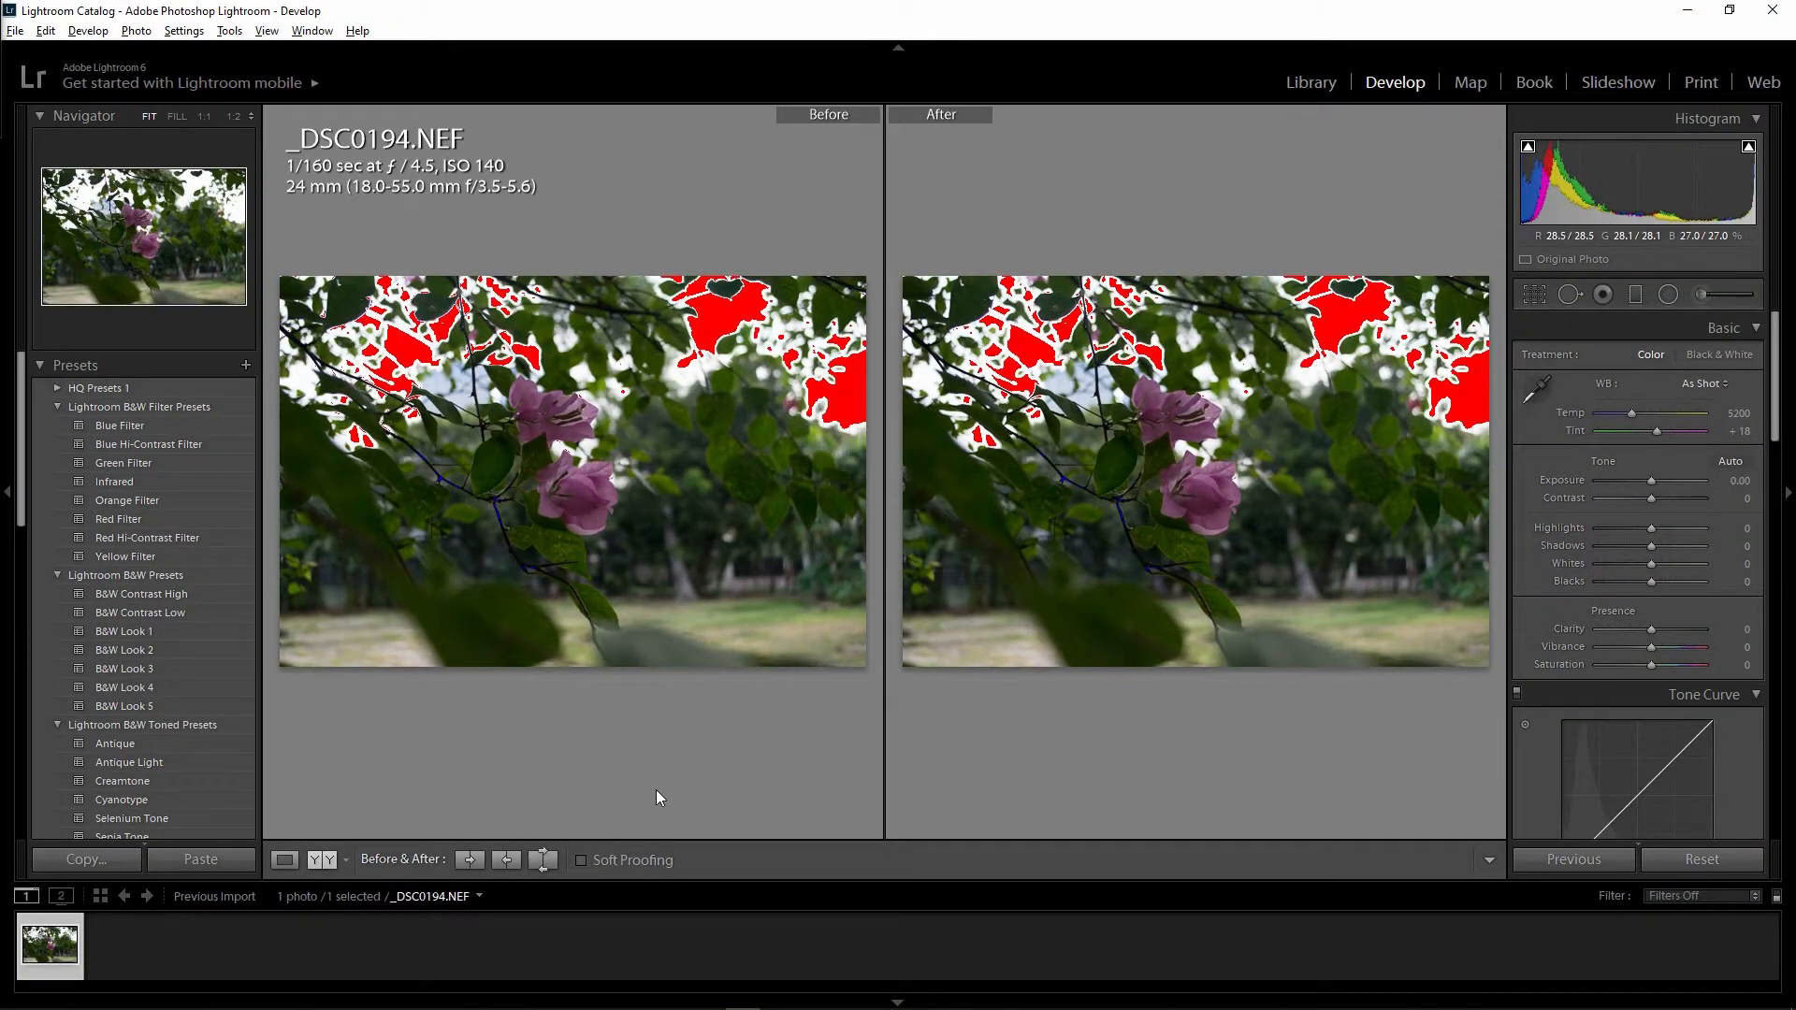
left_click(286, 861)
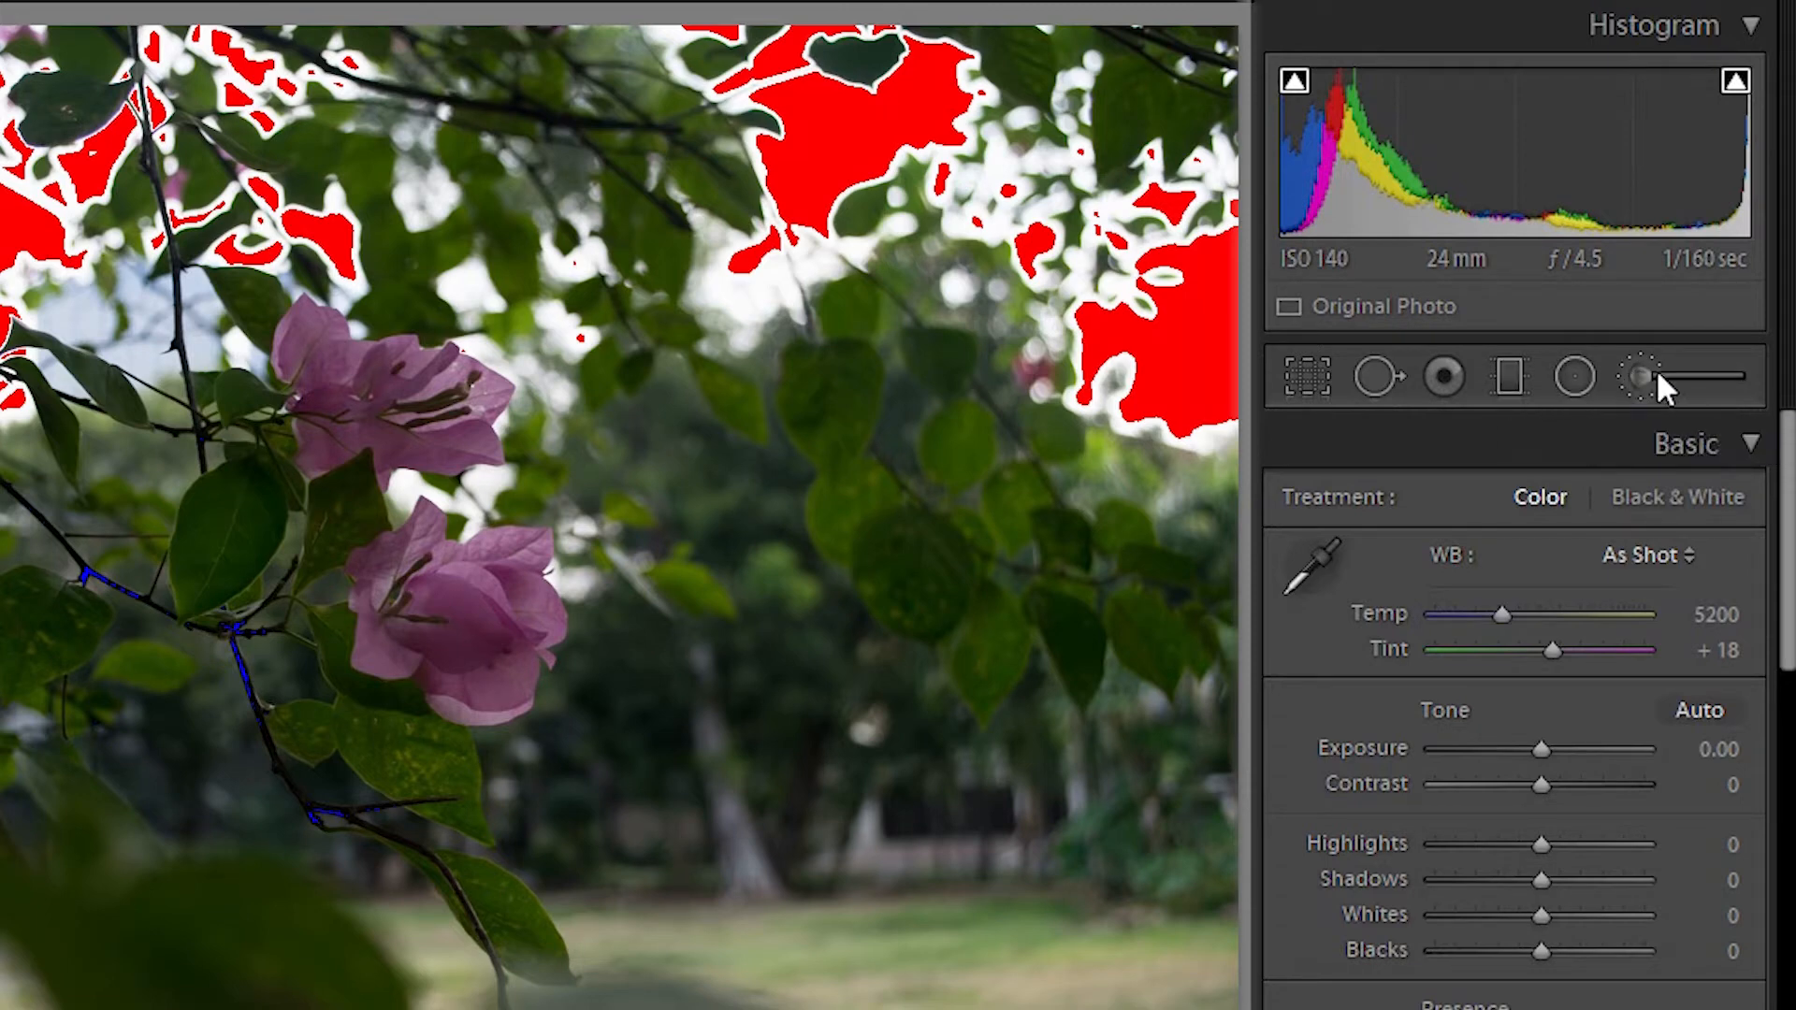
Collapse the Basic, Tone Curve, HSL, Detail and Effects sections, and expand only Basic again.
scroll(1431, 587, "down", 3)
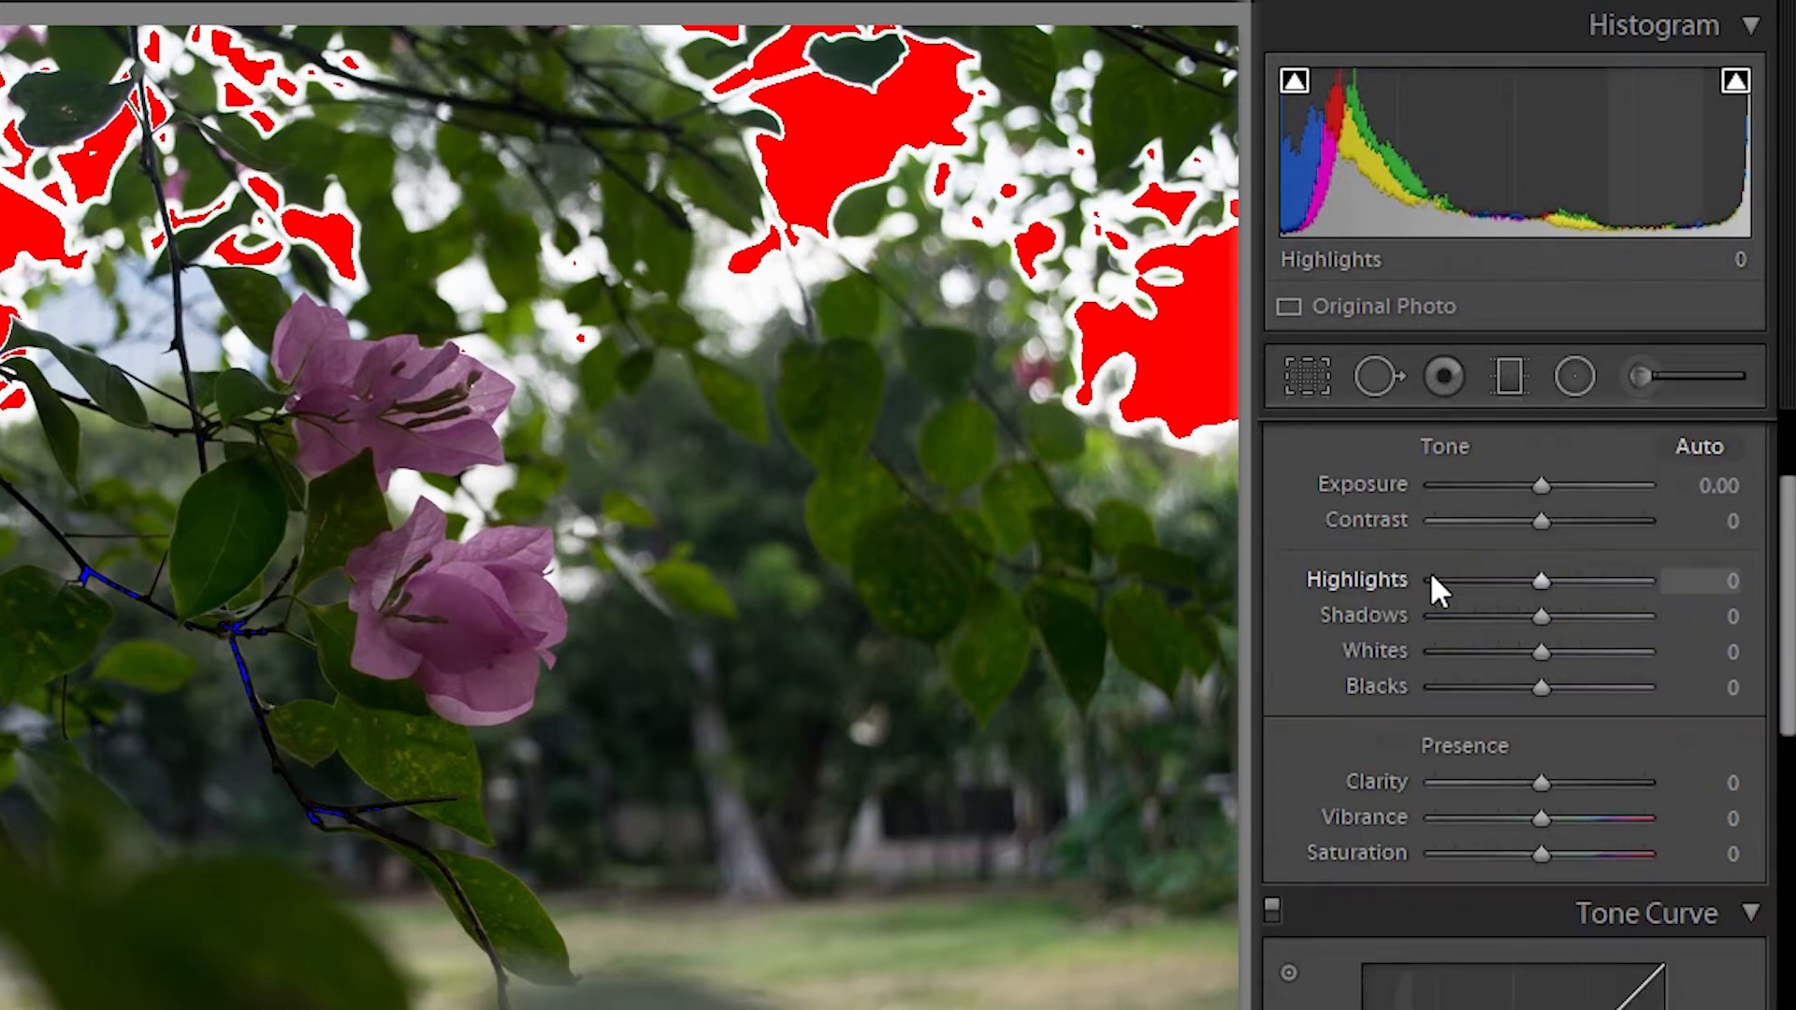
scroll(1543, 523, "up", 3)
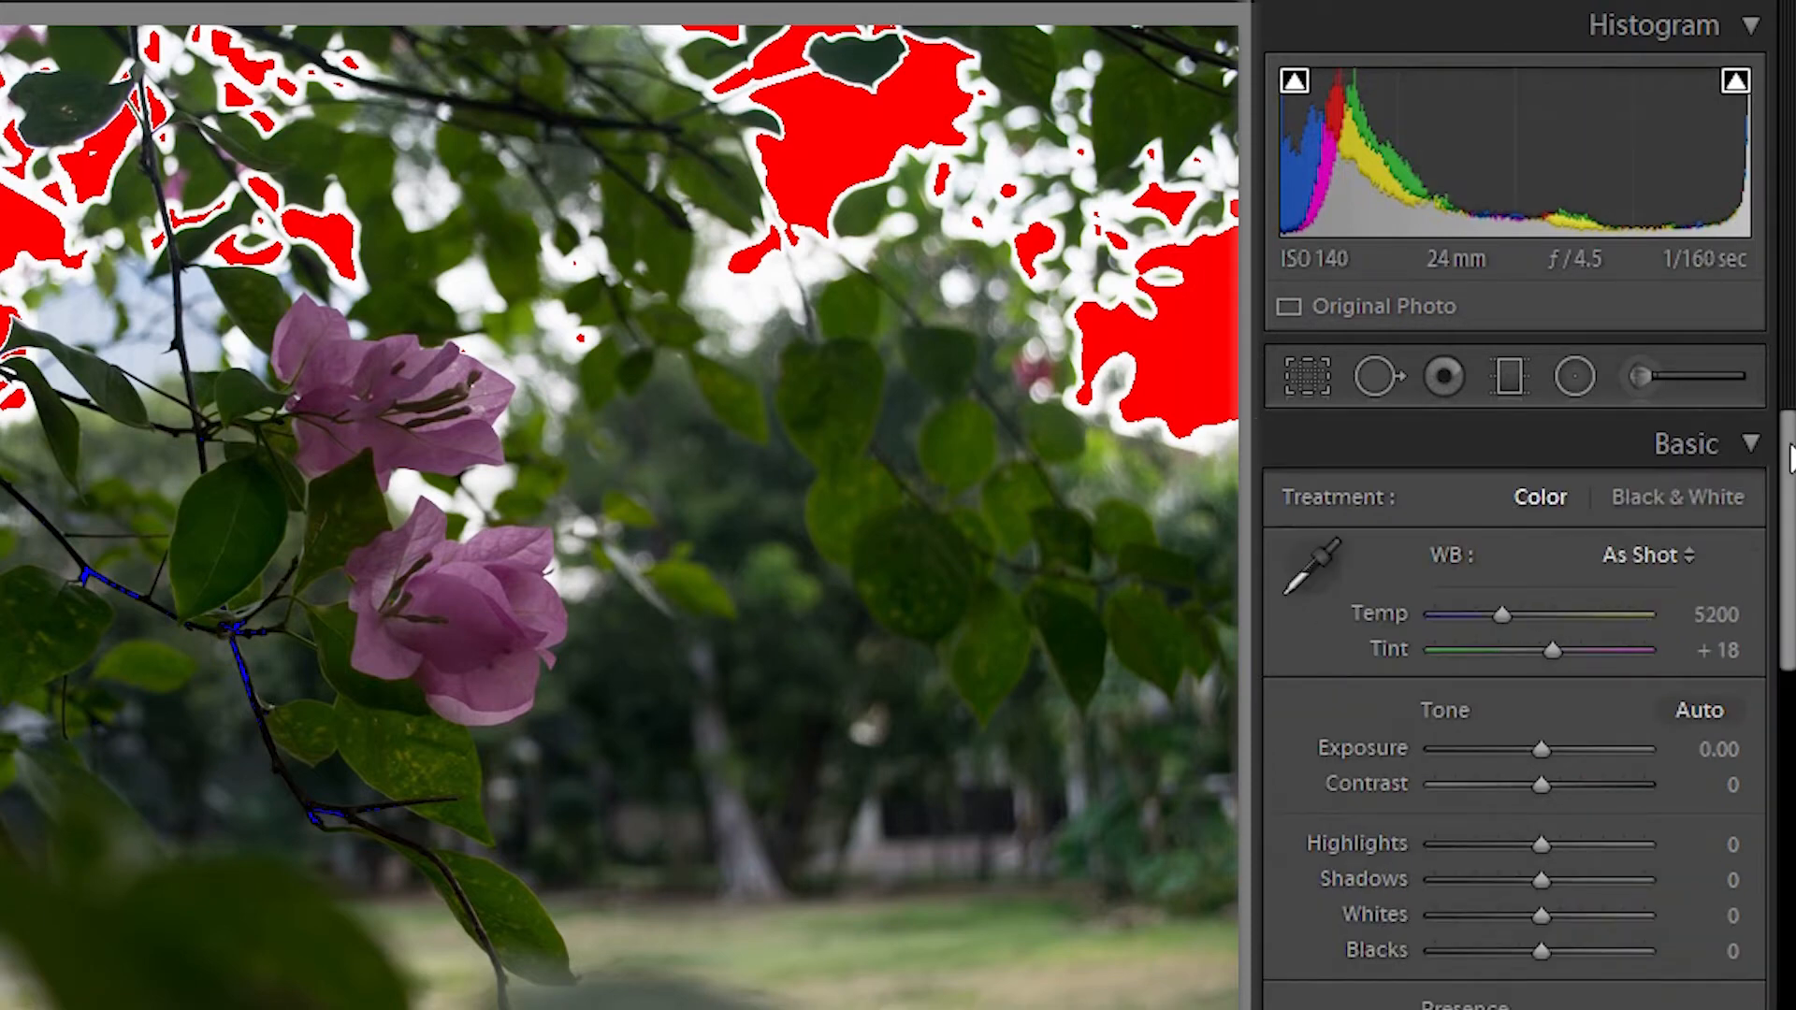
left_click(1750, 440)
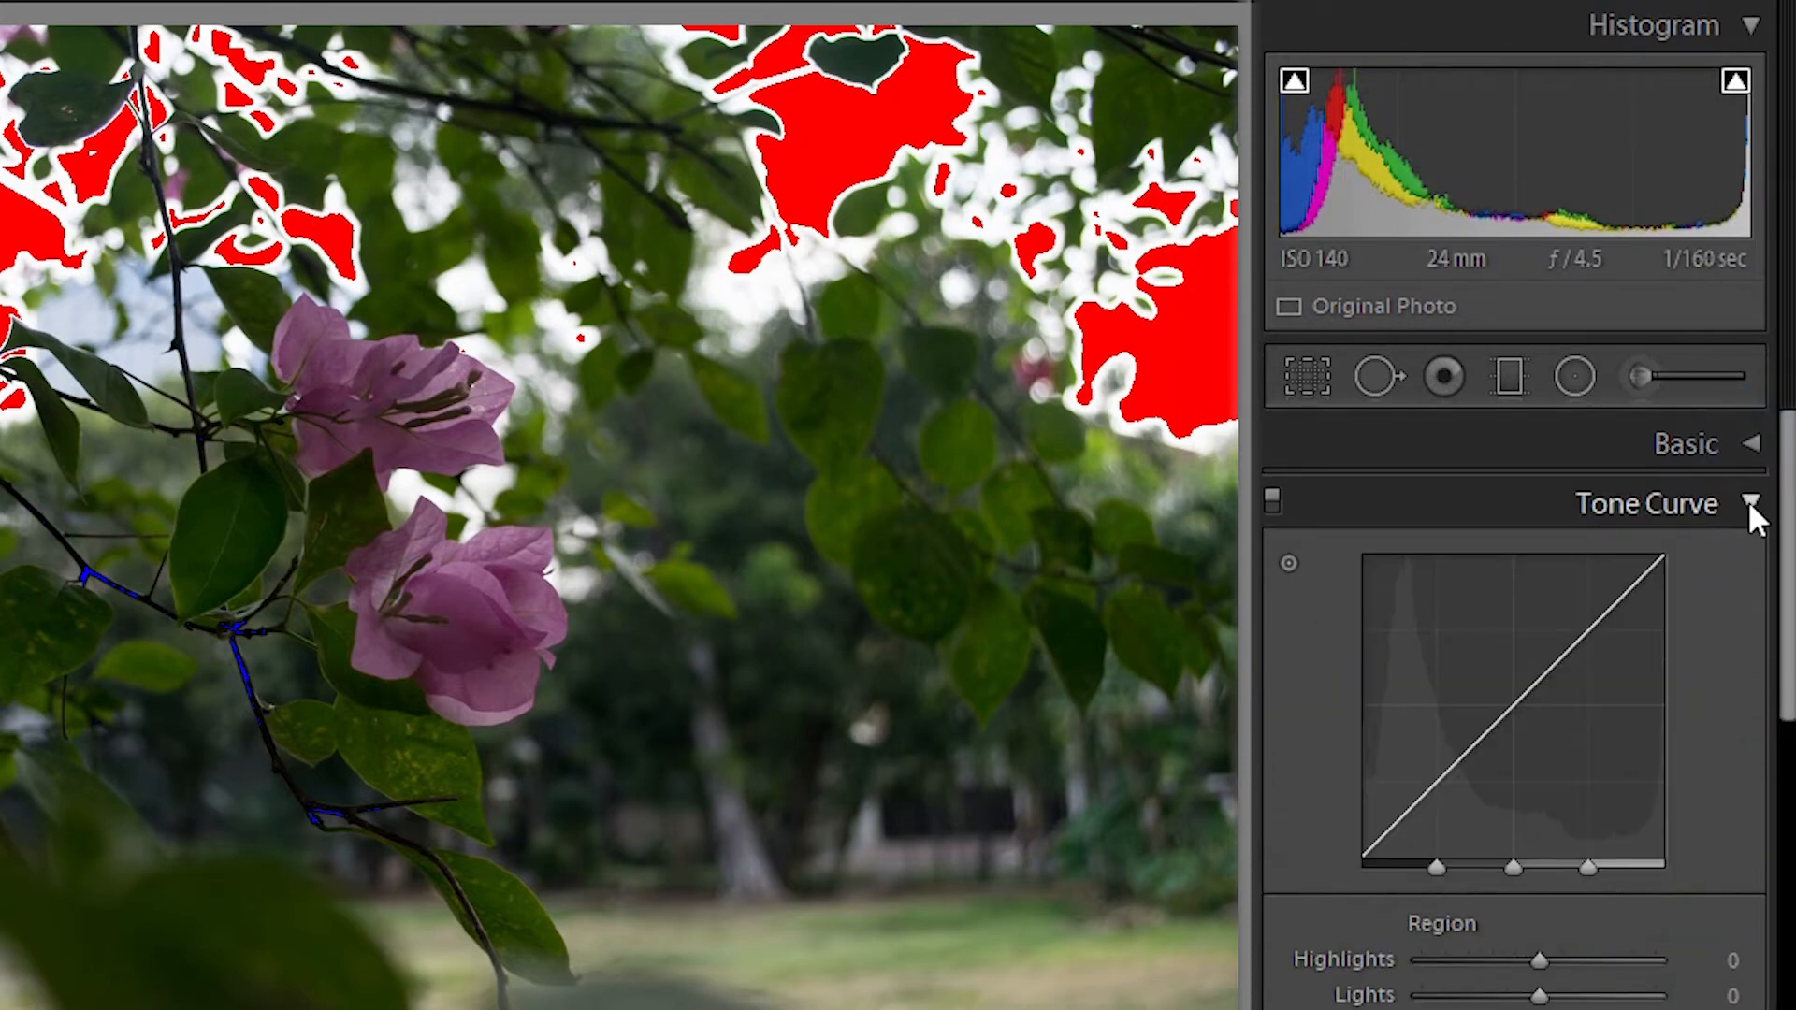
left_click(1748, 505)
left_click(1750, 559)
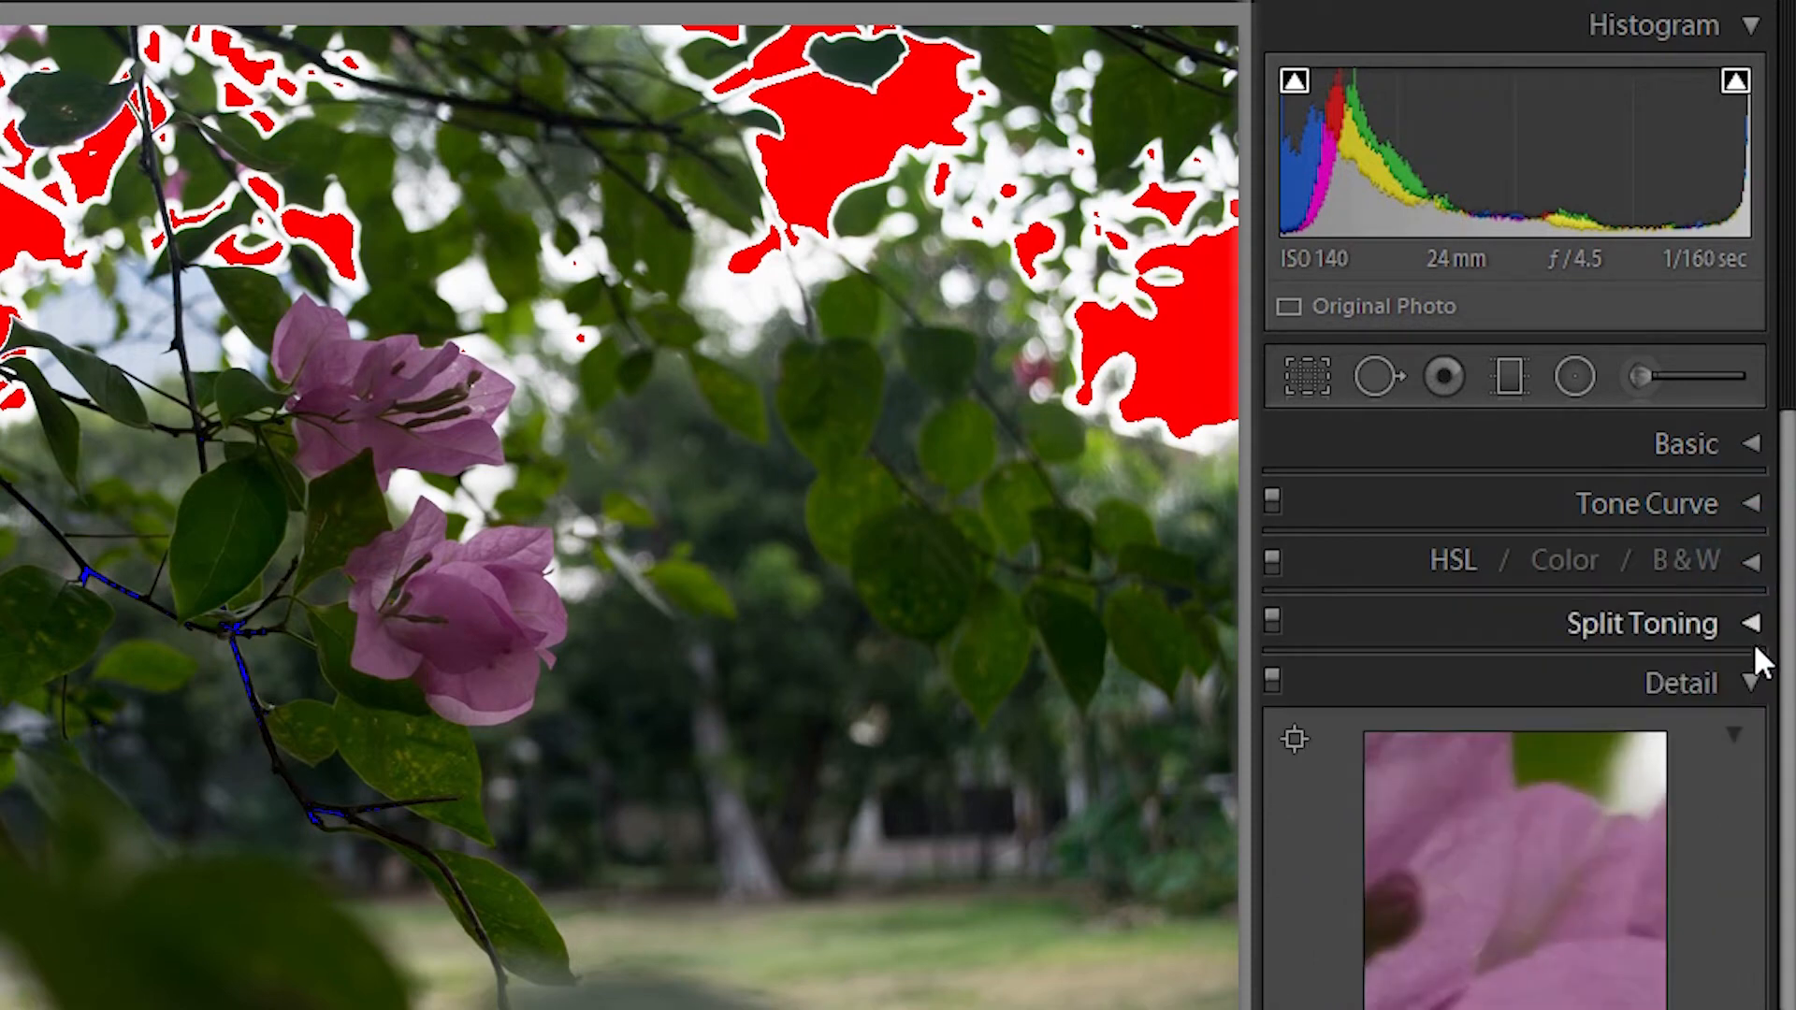
left_click(1750, 682)
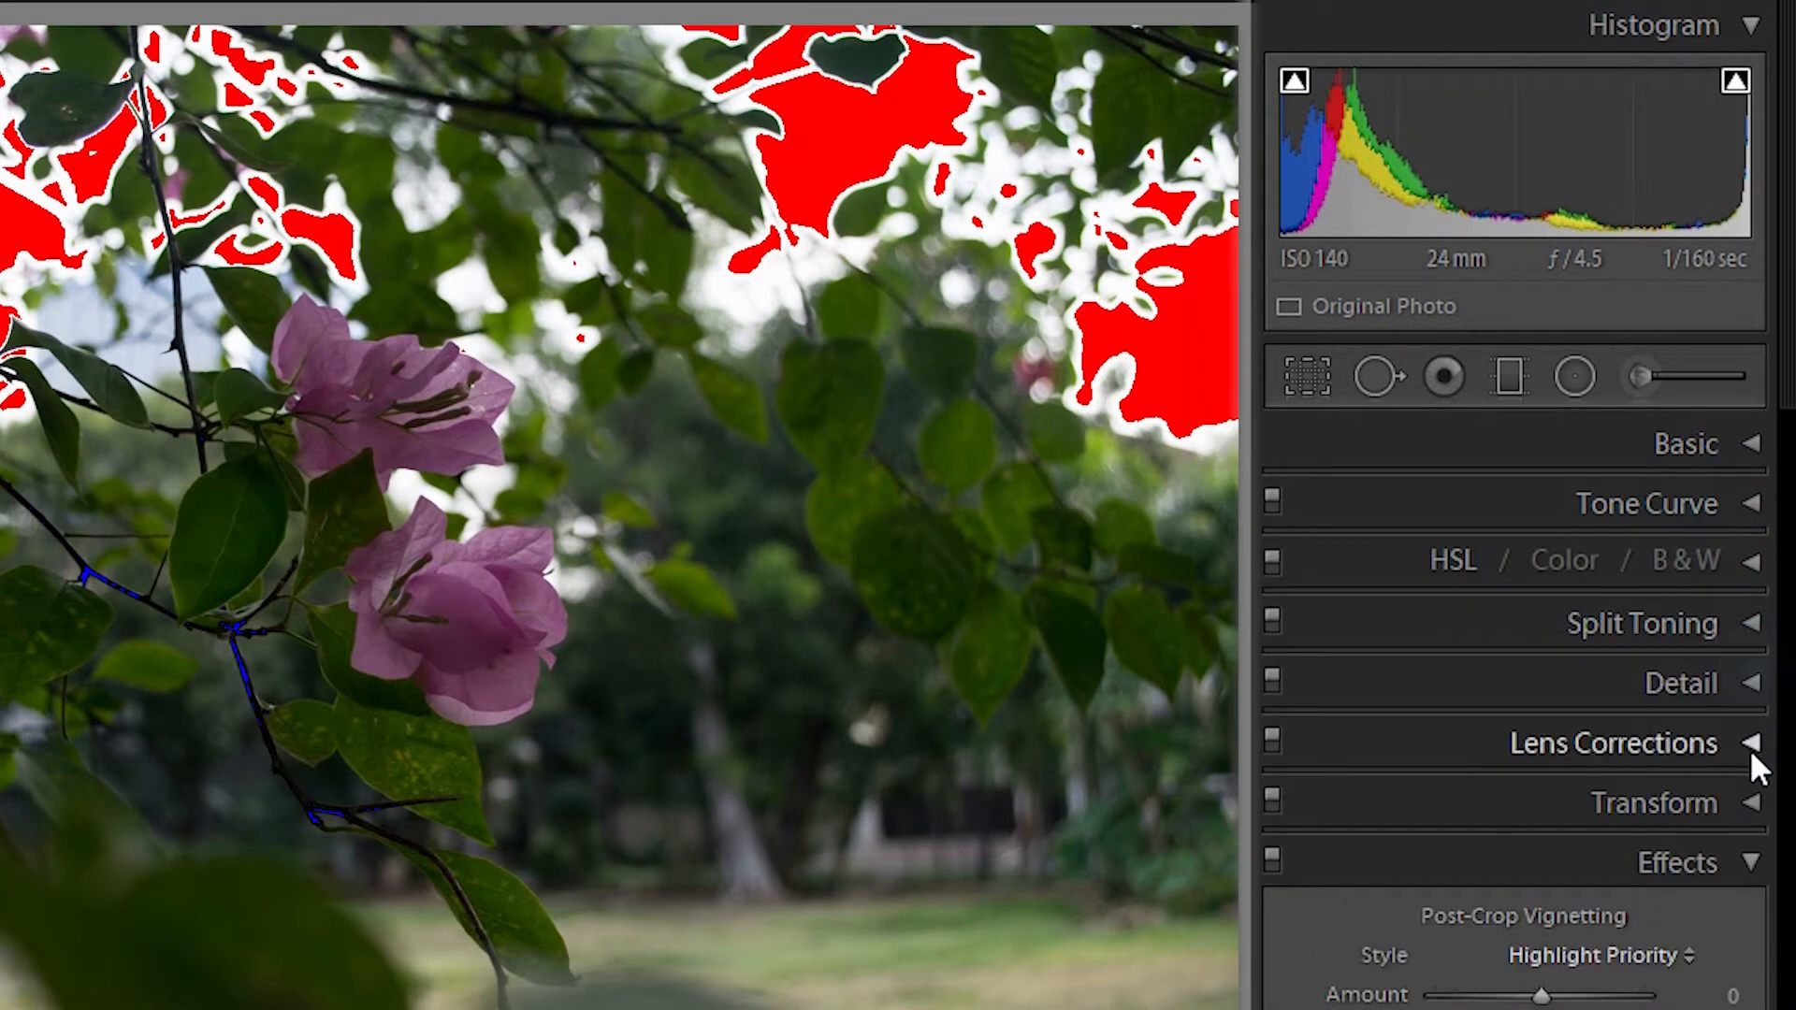
left_click(1750, 862)
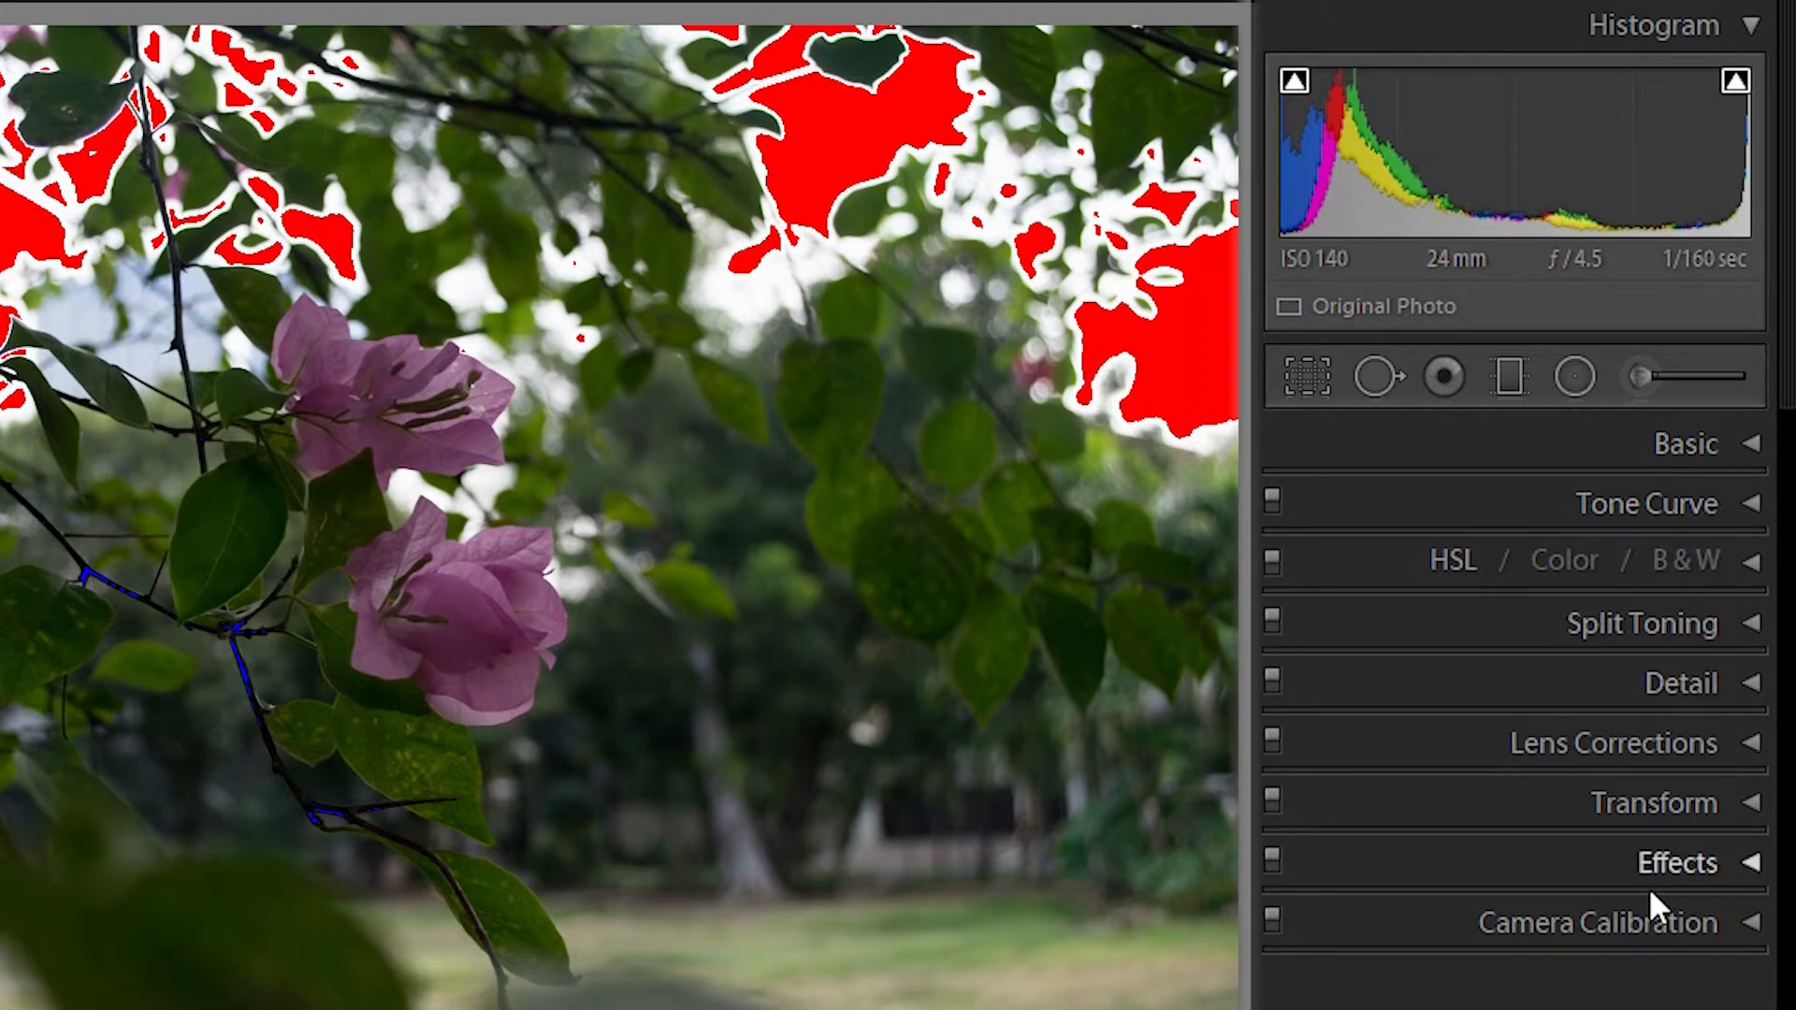
left_click(1754, 445)
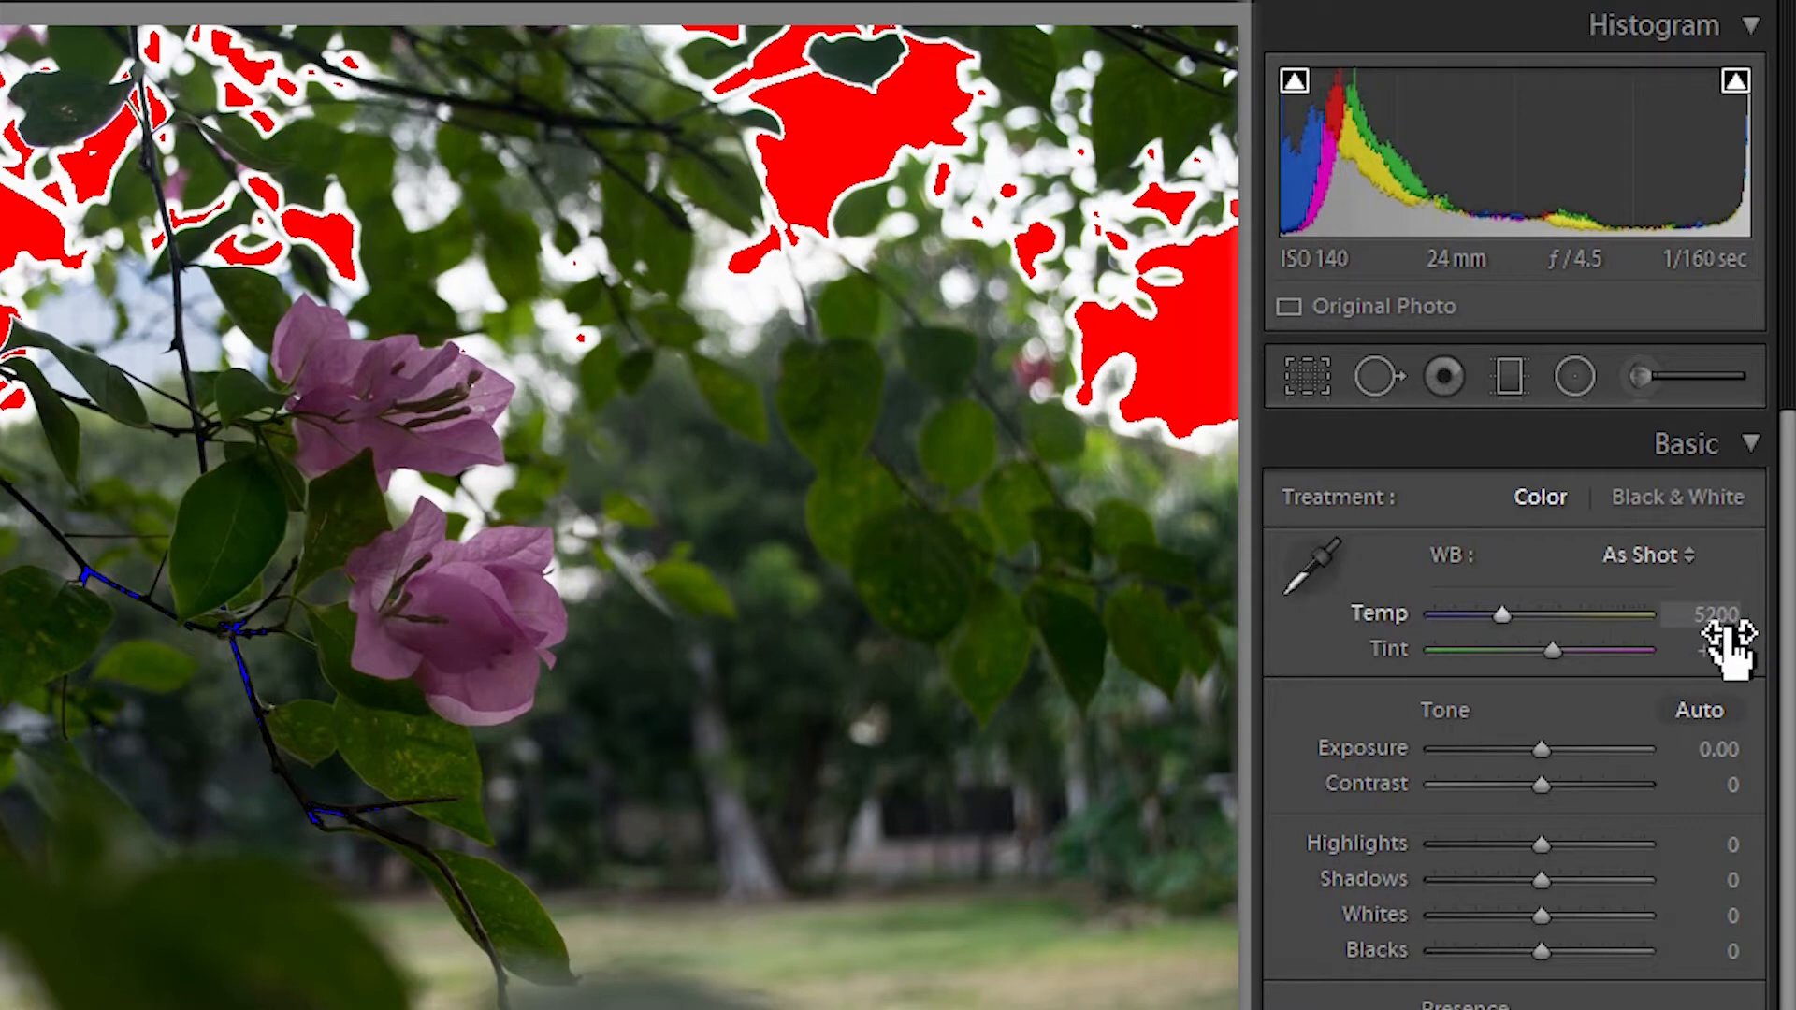
Sample a neutral target in the blurred background for the white balance, and set Temp to 4950.
left_click(1315, 561)
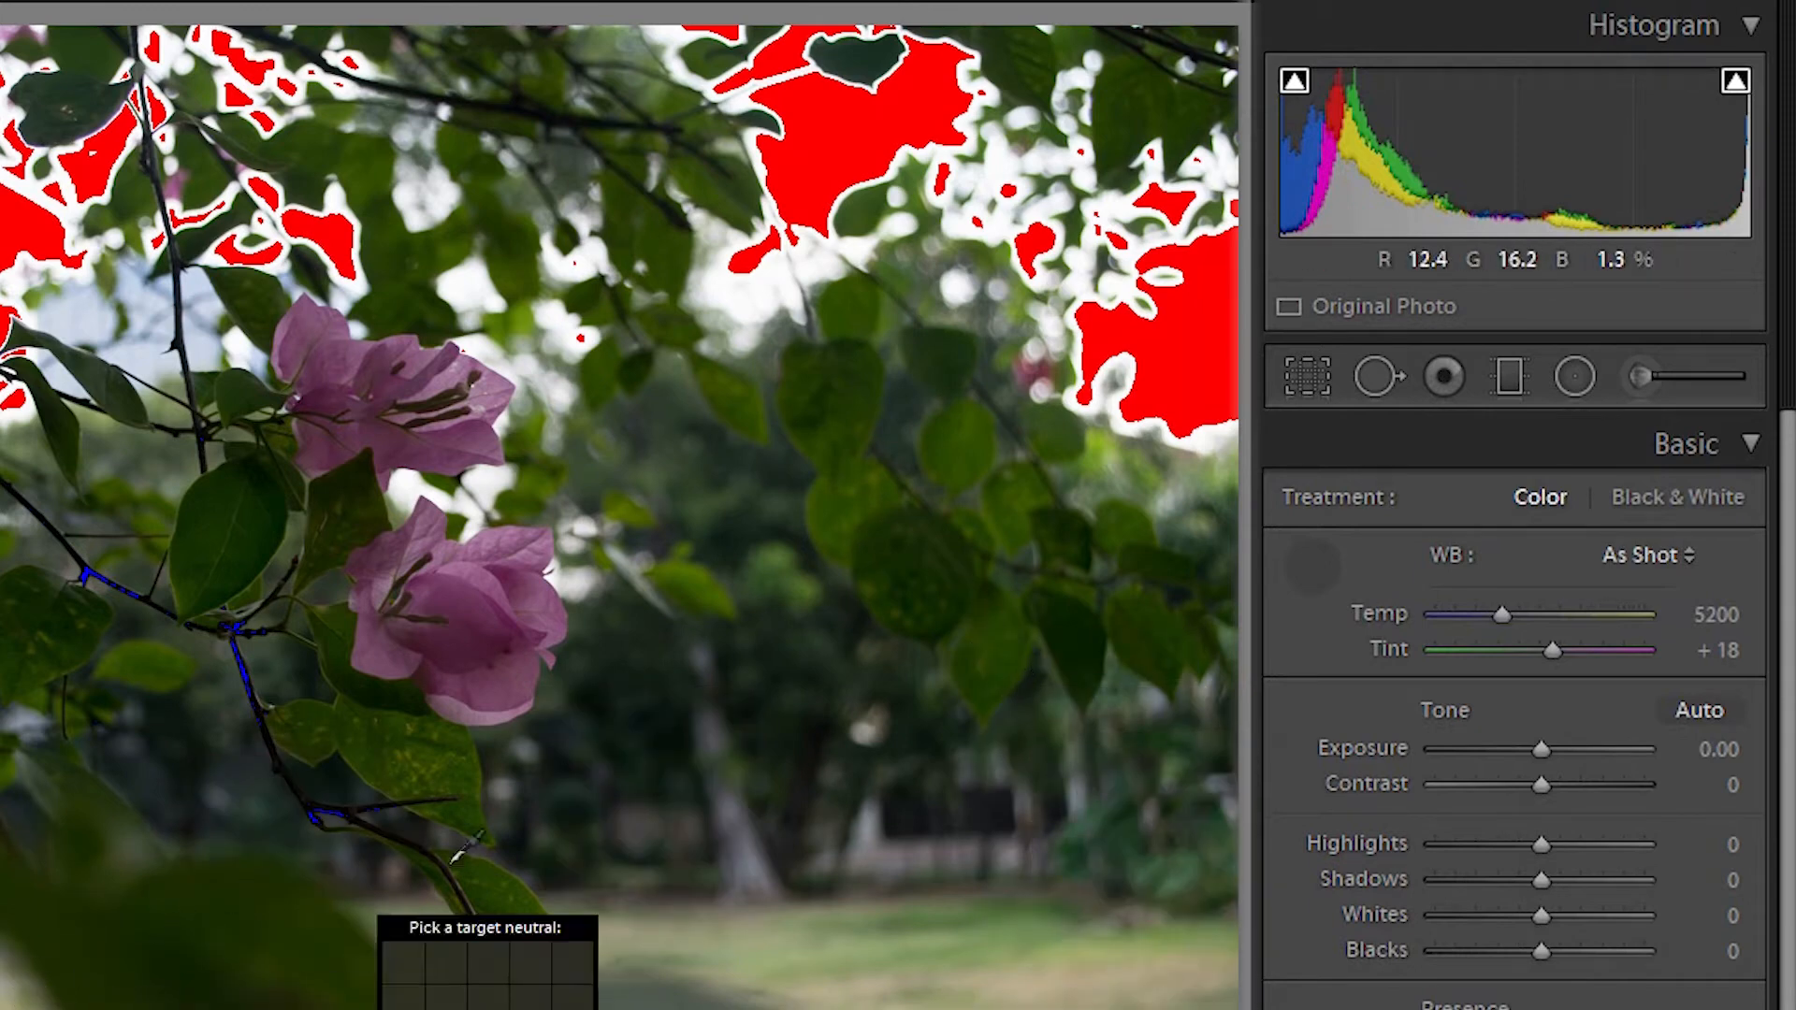
left_click(894, 810)
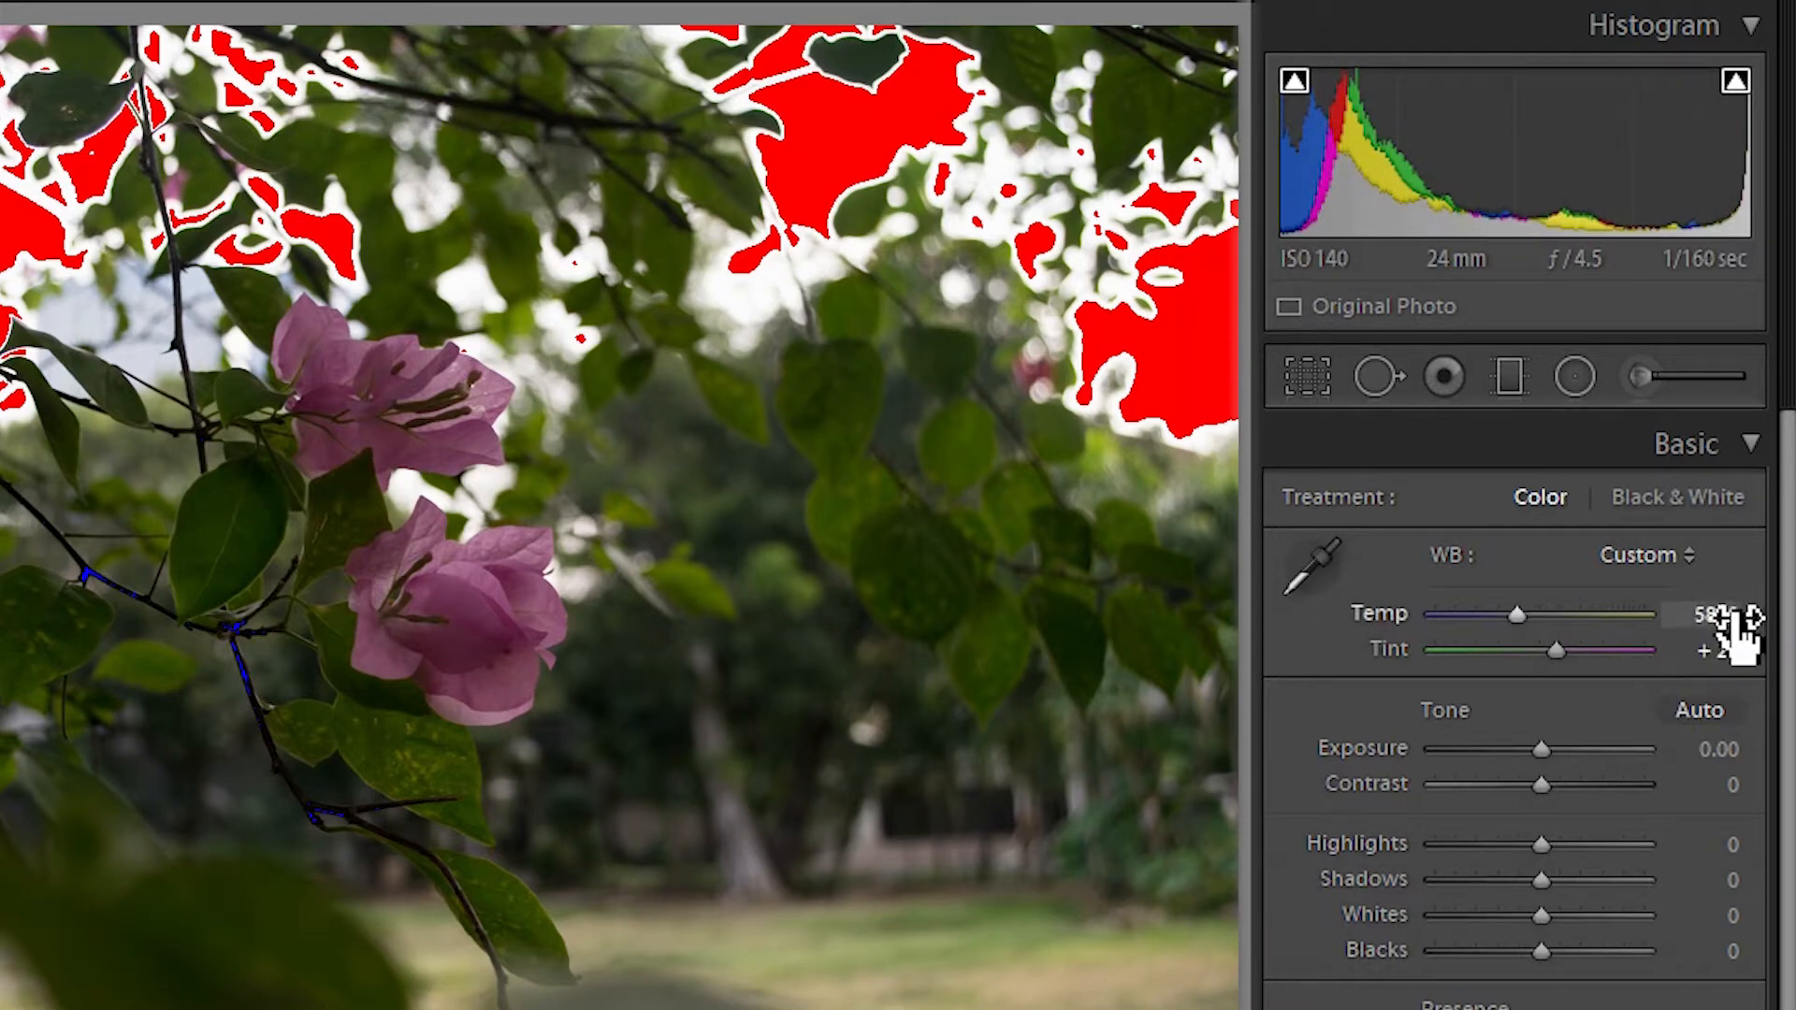
left_click_drag(1738, 619, 1689, 619)
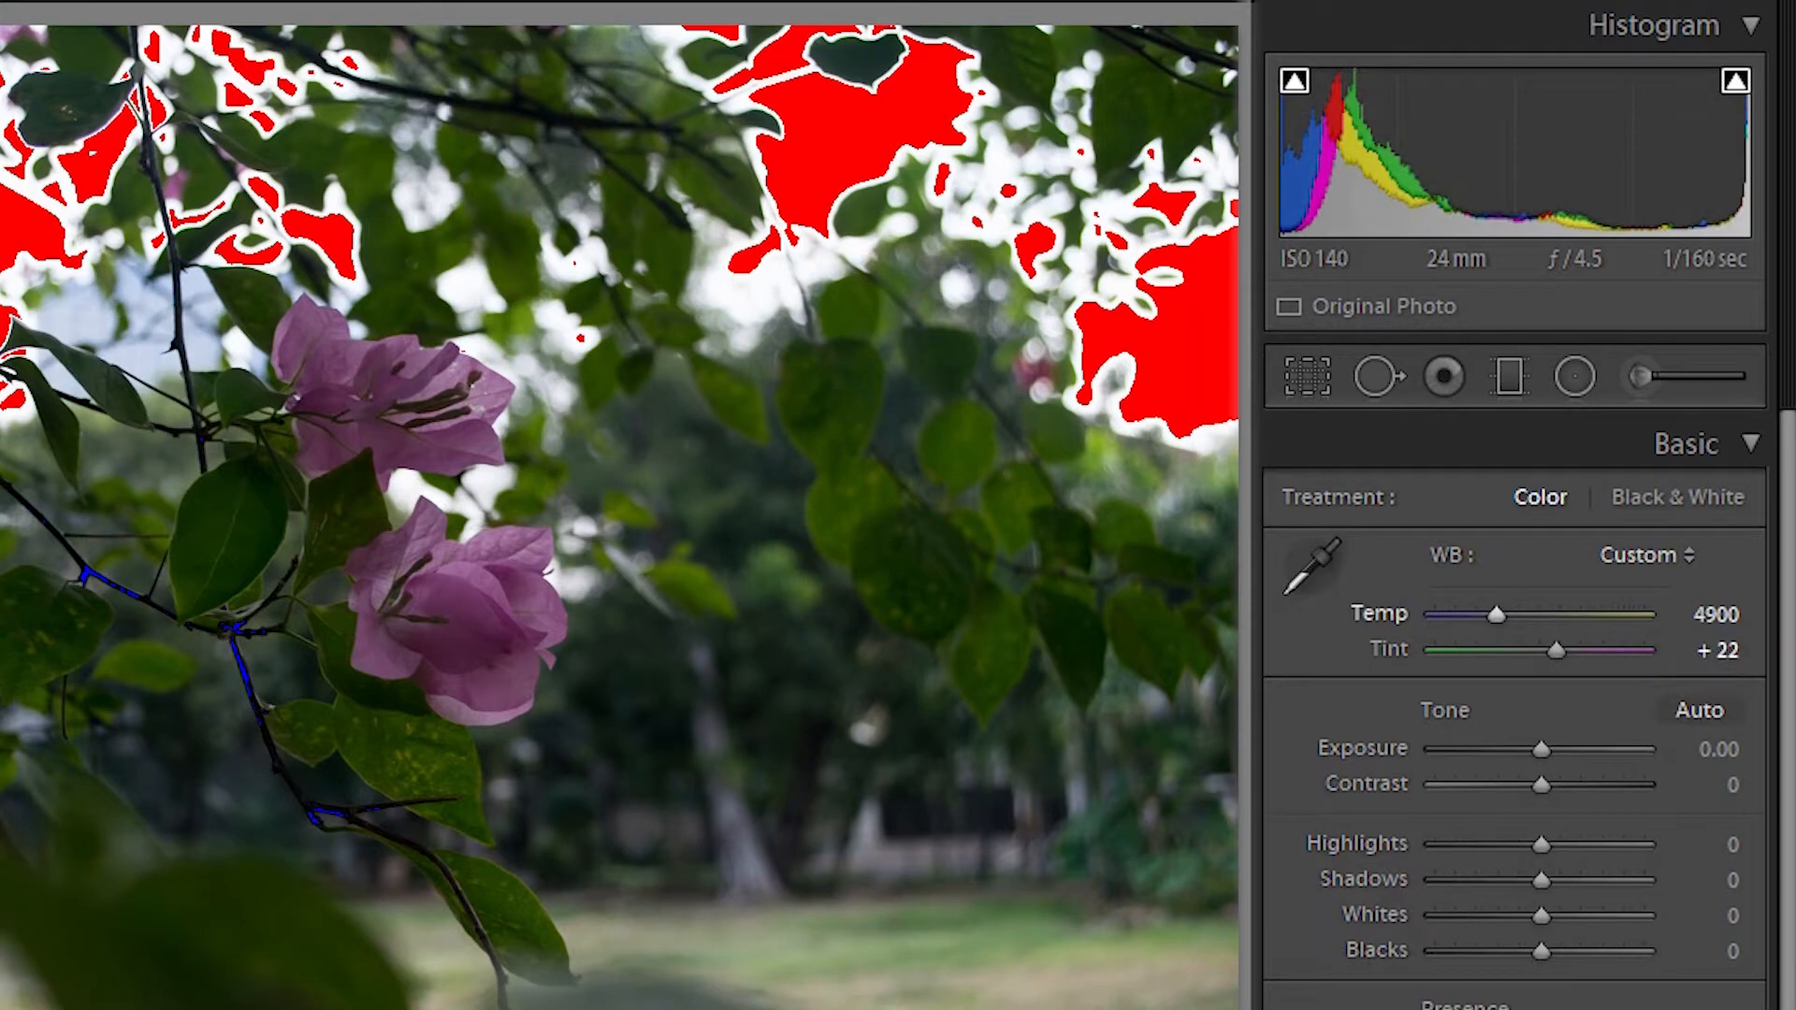
left_click_drag(1684, 619, 1694, 619)
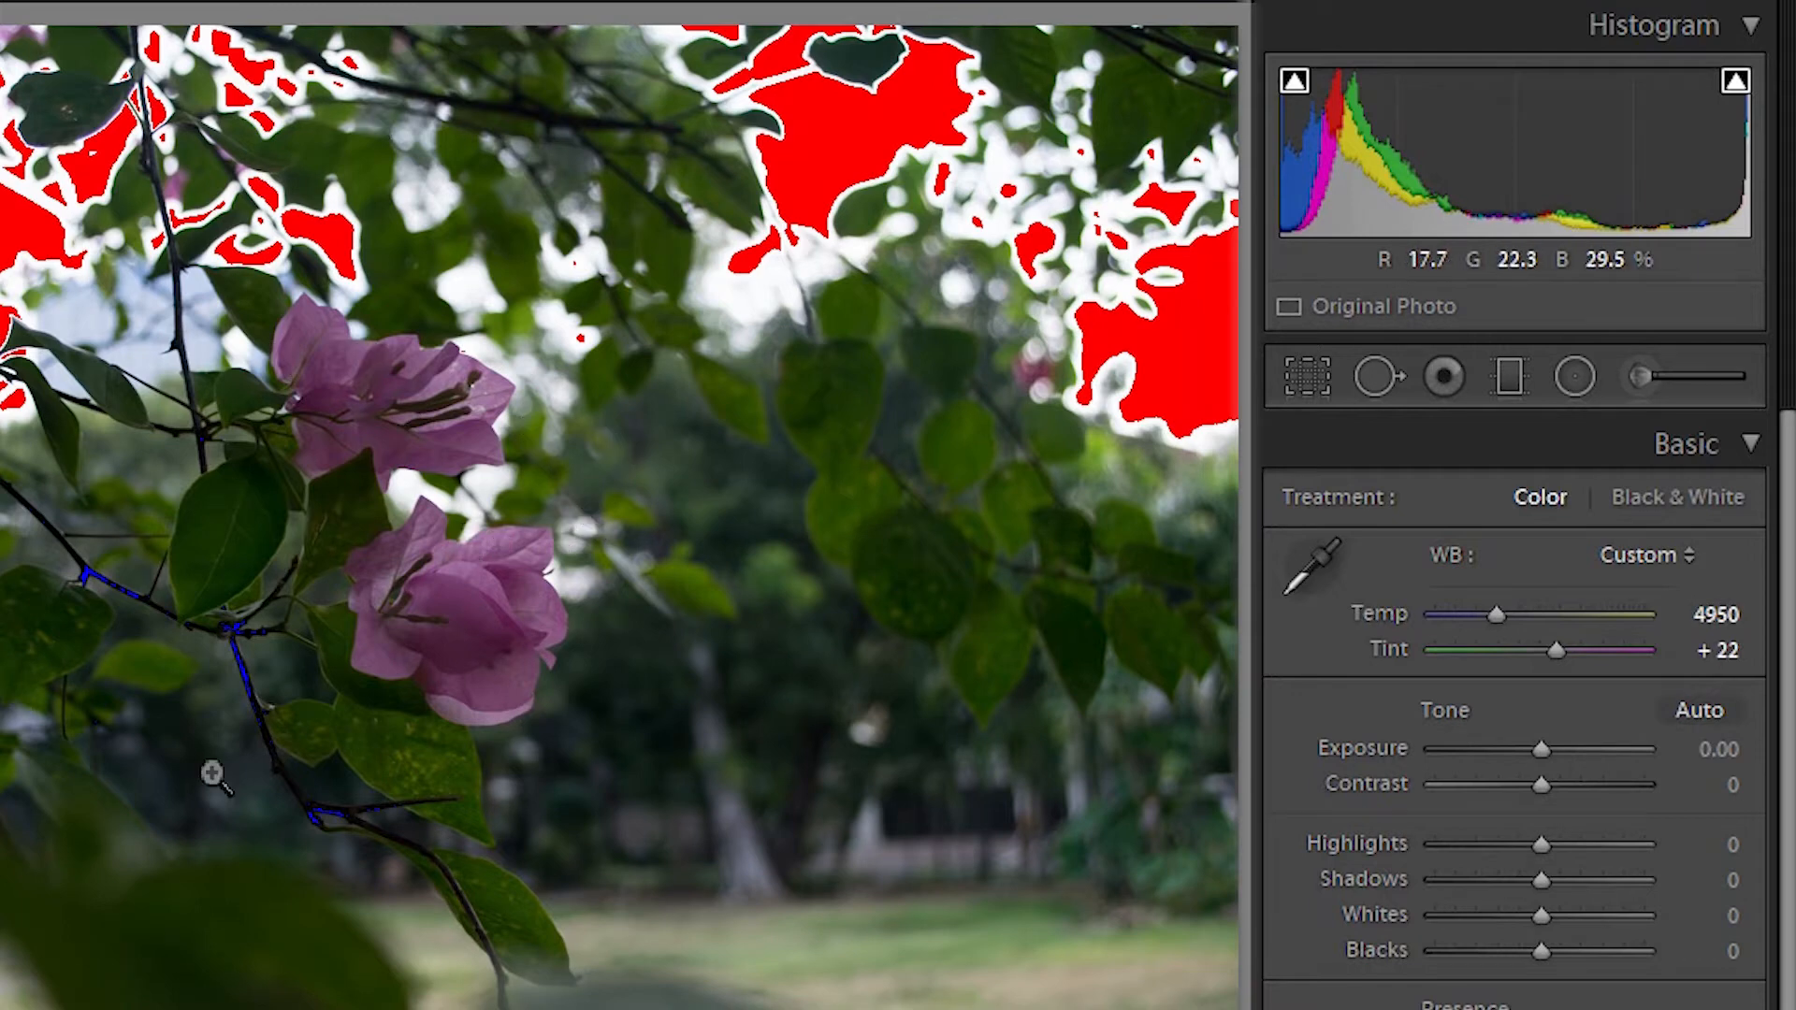
Try the Auto tone adjustment and undo it, and try a lower Exposure before resetting it to 0.00.
left_click(1707, 713)
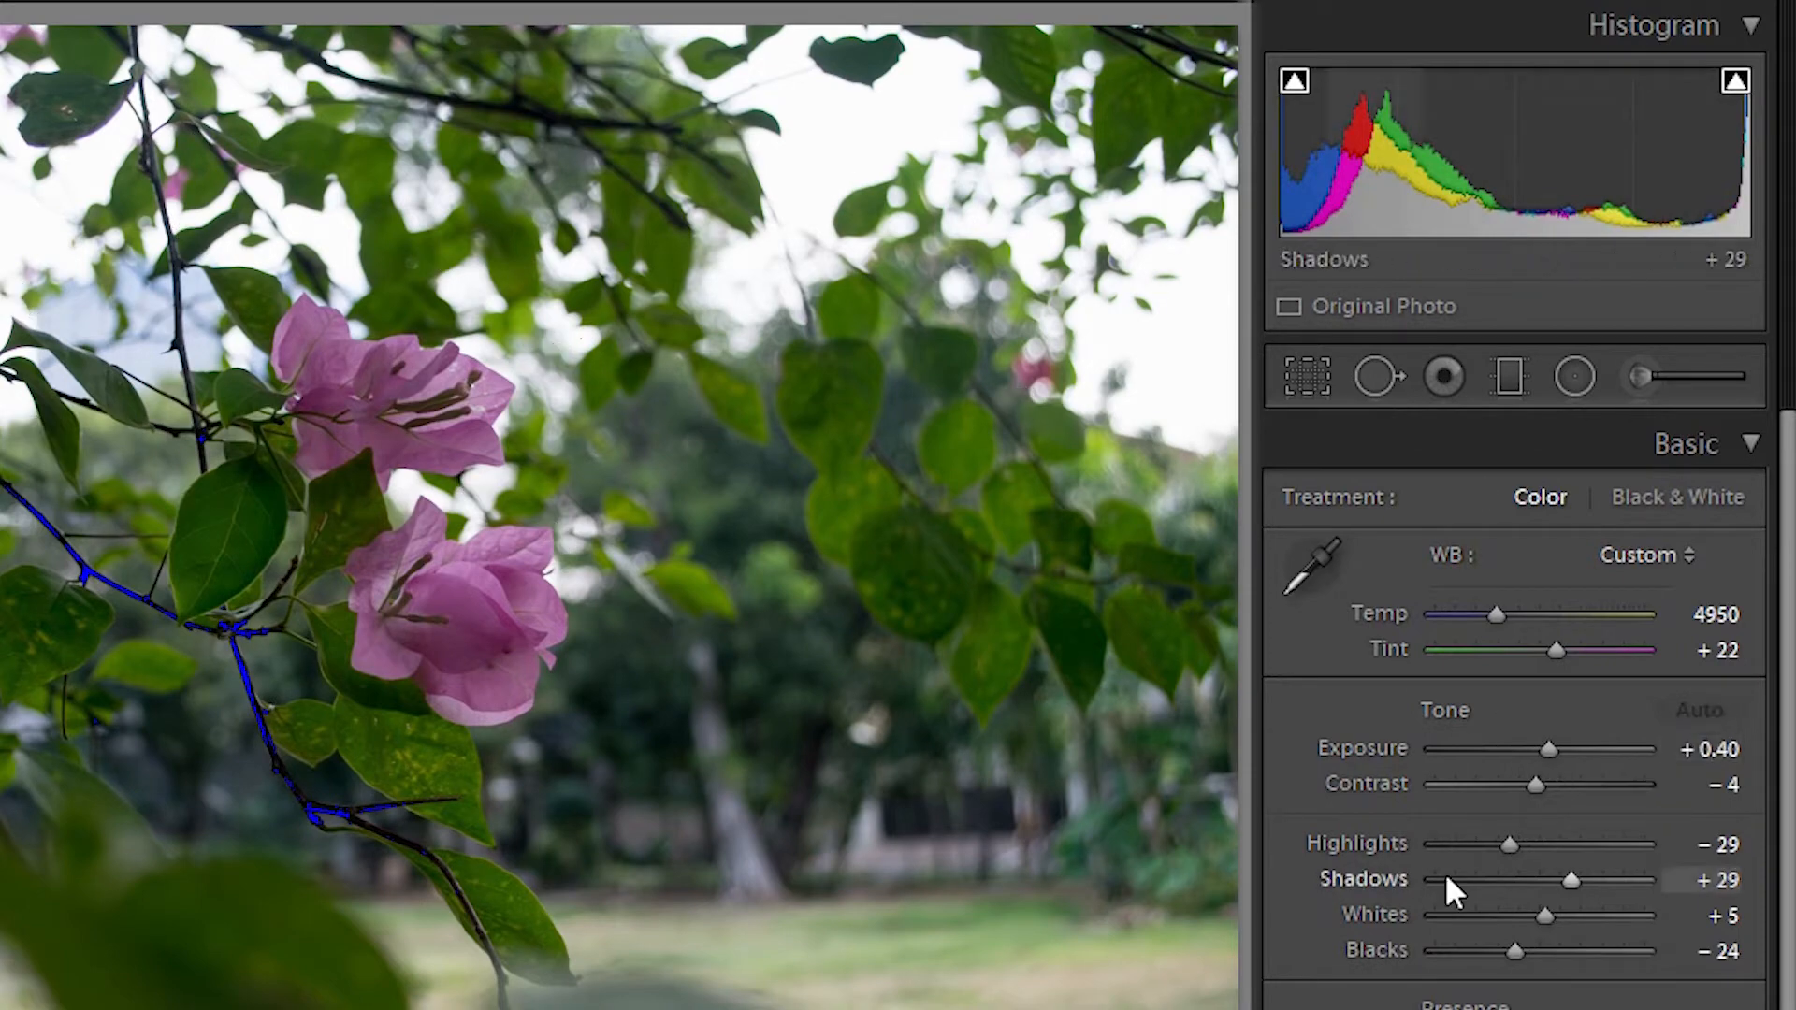
key("ctrl+z")
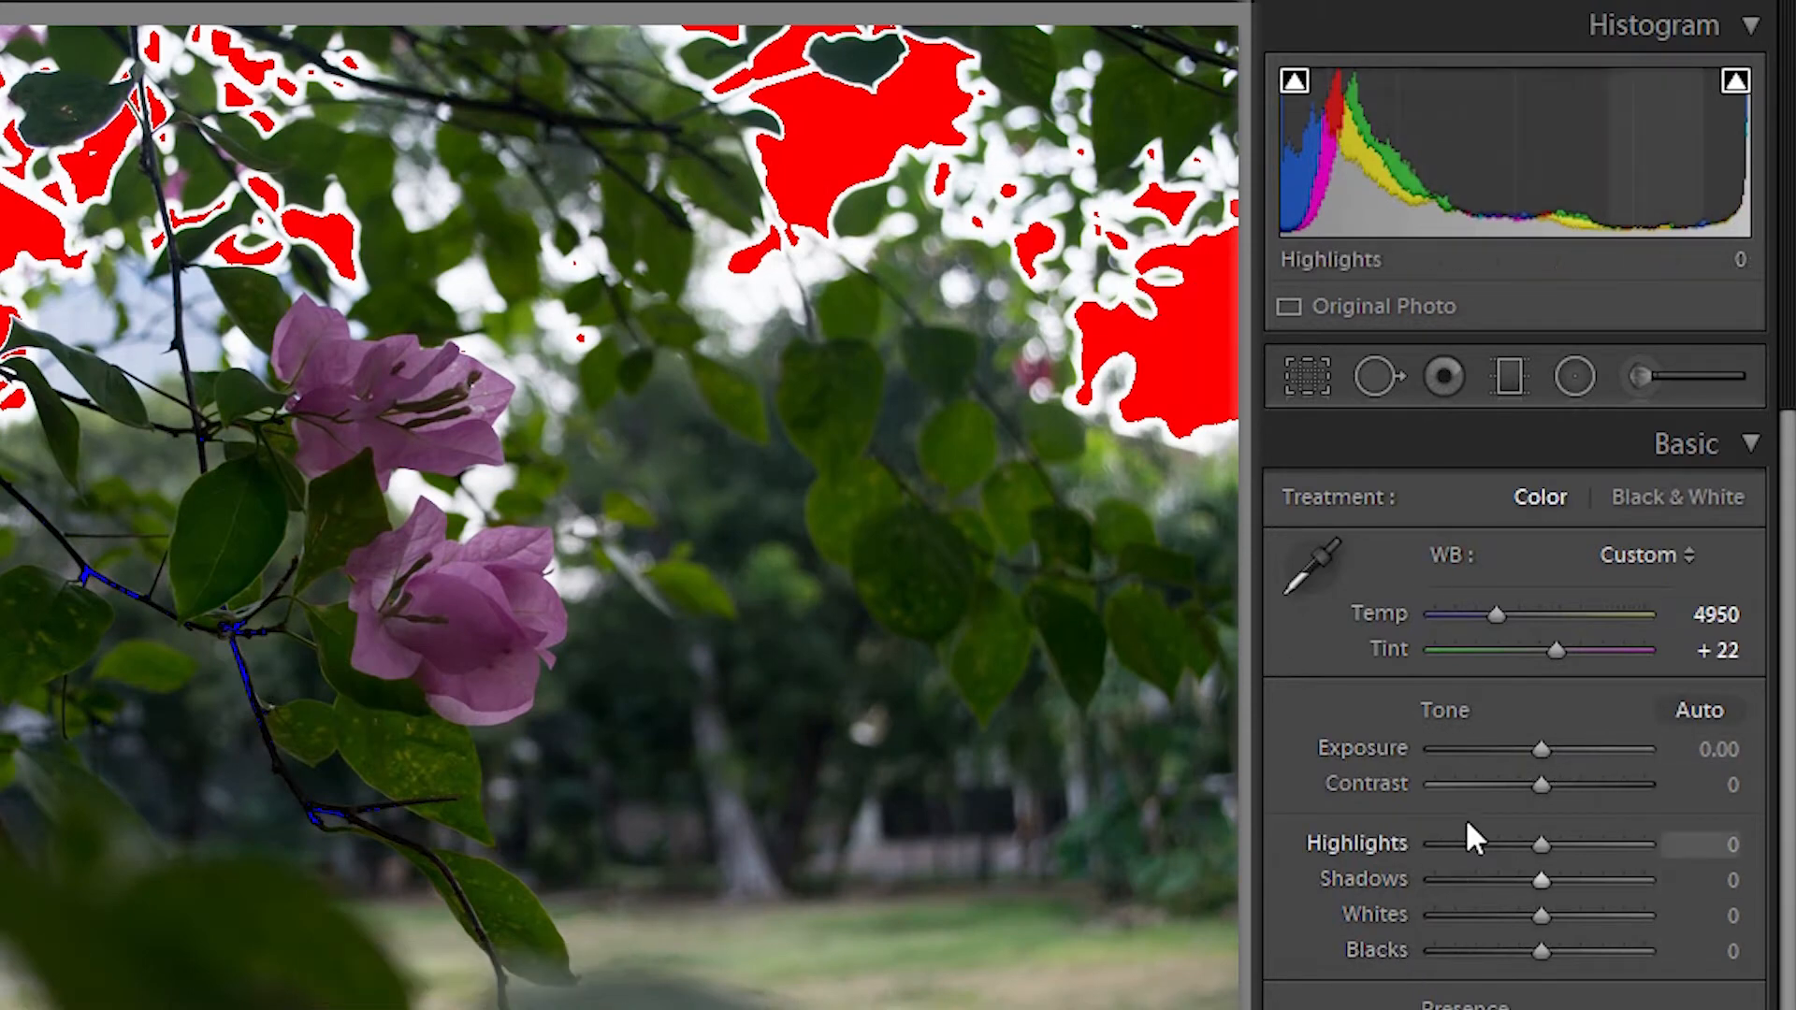
mouse_move(1537, 744)
left_mouse_down()
mouse_move(1562, 745)
mouse_move(1478, 768)
mouse_move(1519, 748)
left_mouse_up()
double_click(1519, 748)
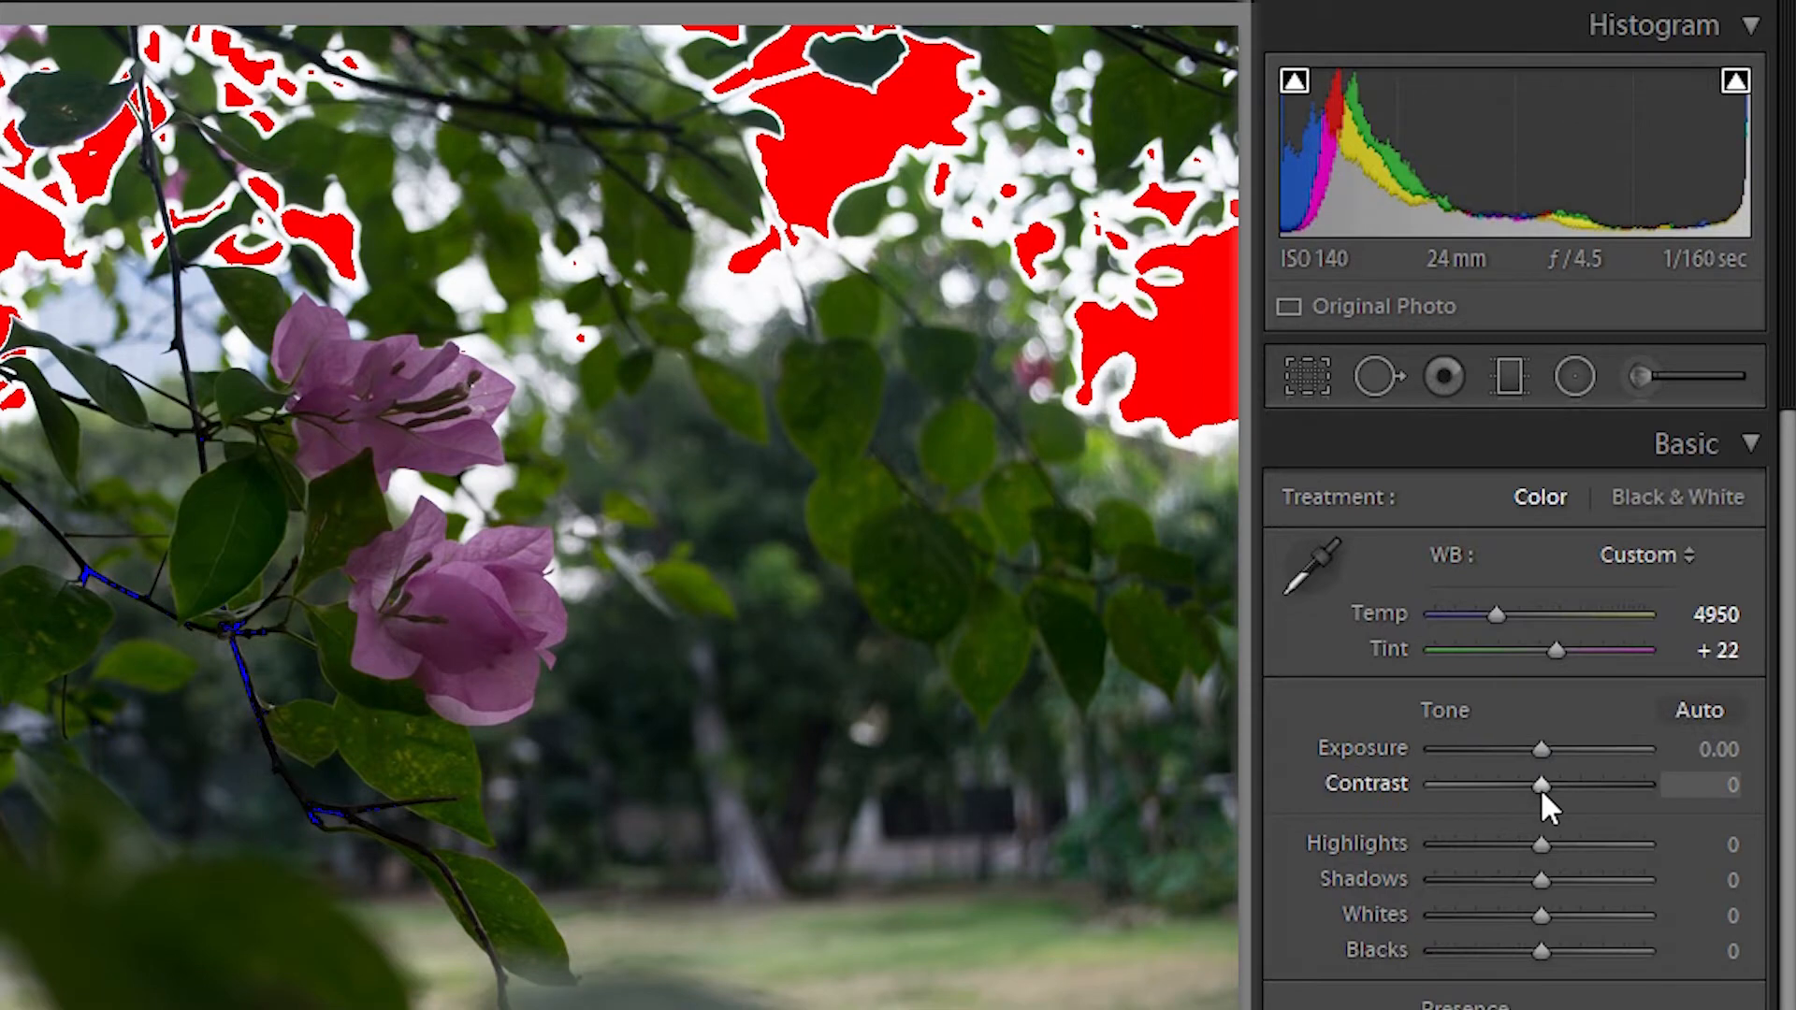
Try Contrast at +26, −82 and +54, and reset it to 0.
left_click_drag(1539, 787, 1565, 780)
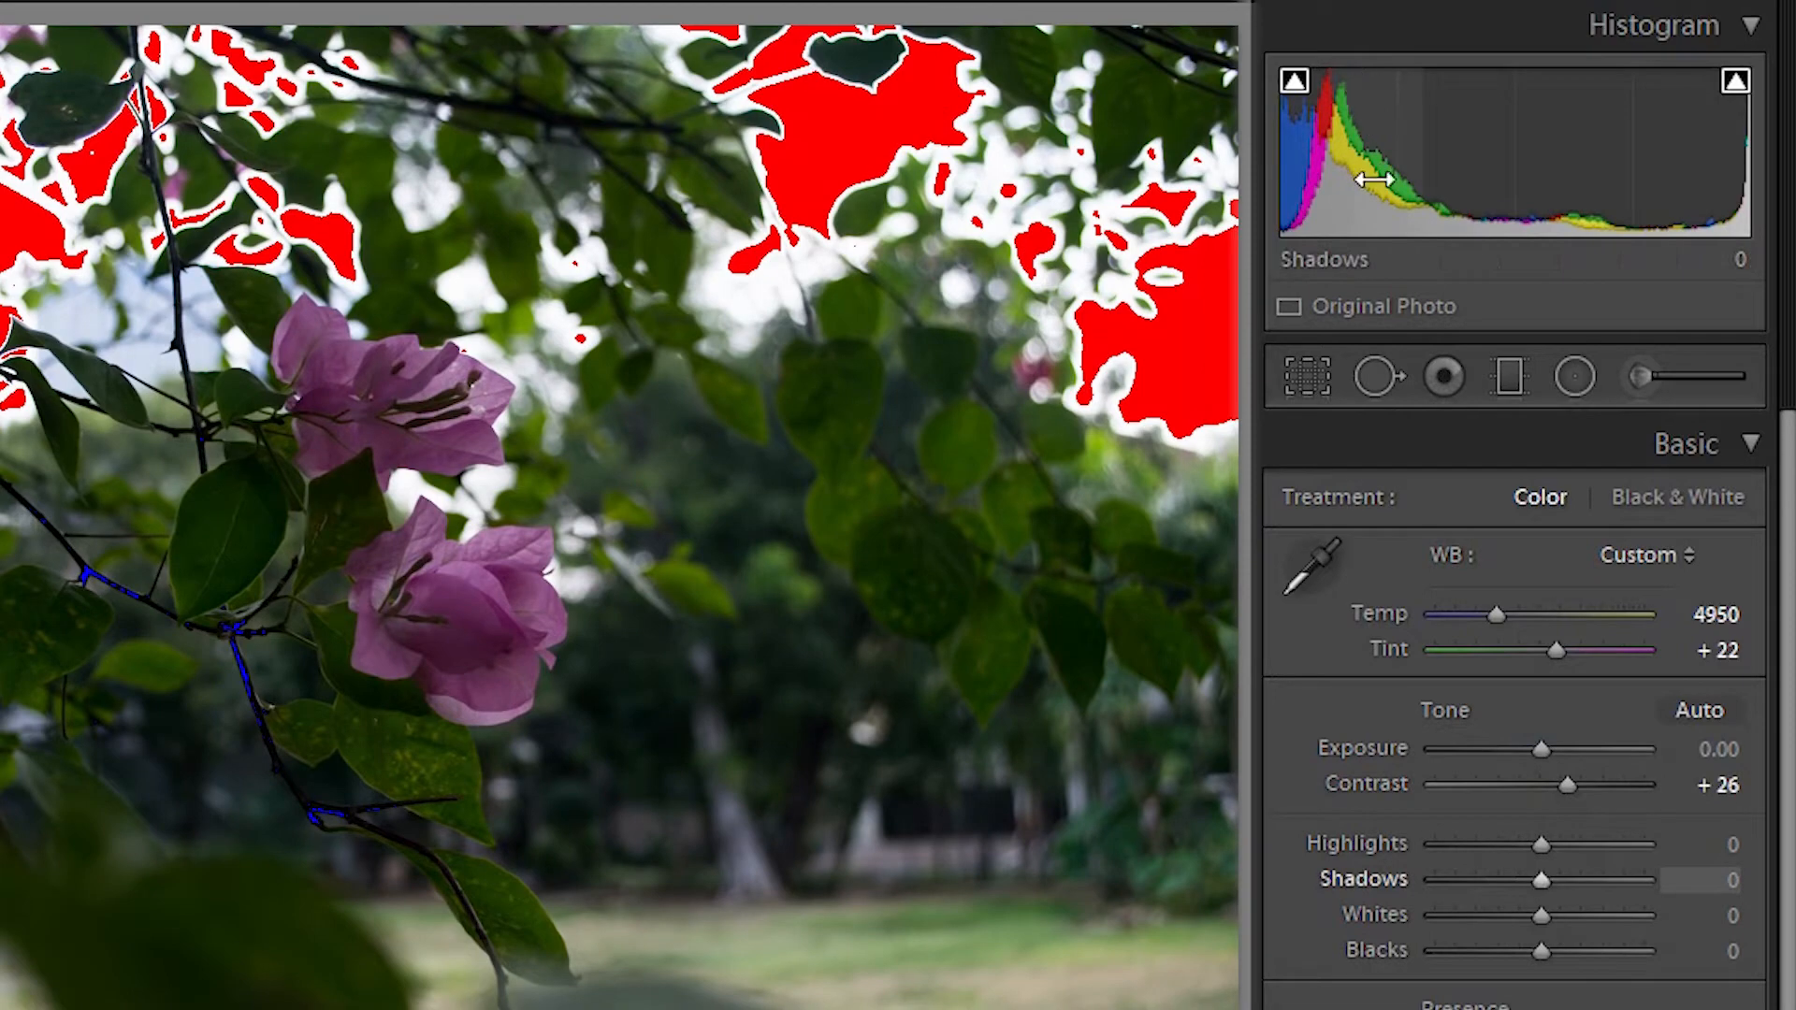
left_click_drag(1541, 749, 1461, 784)
double_click(1501, 751)
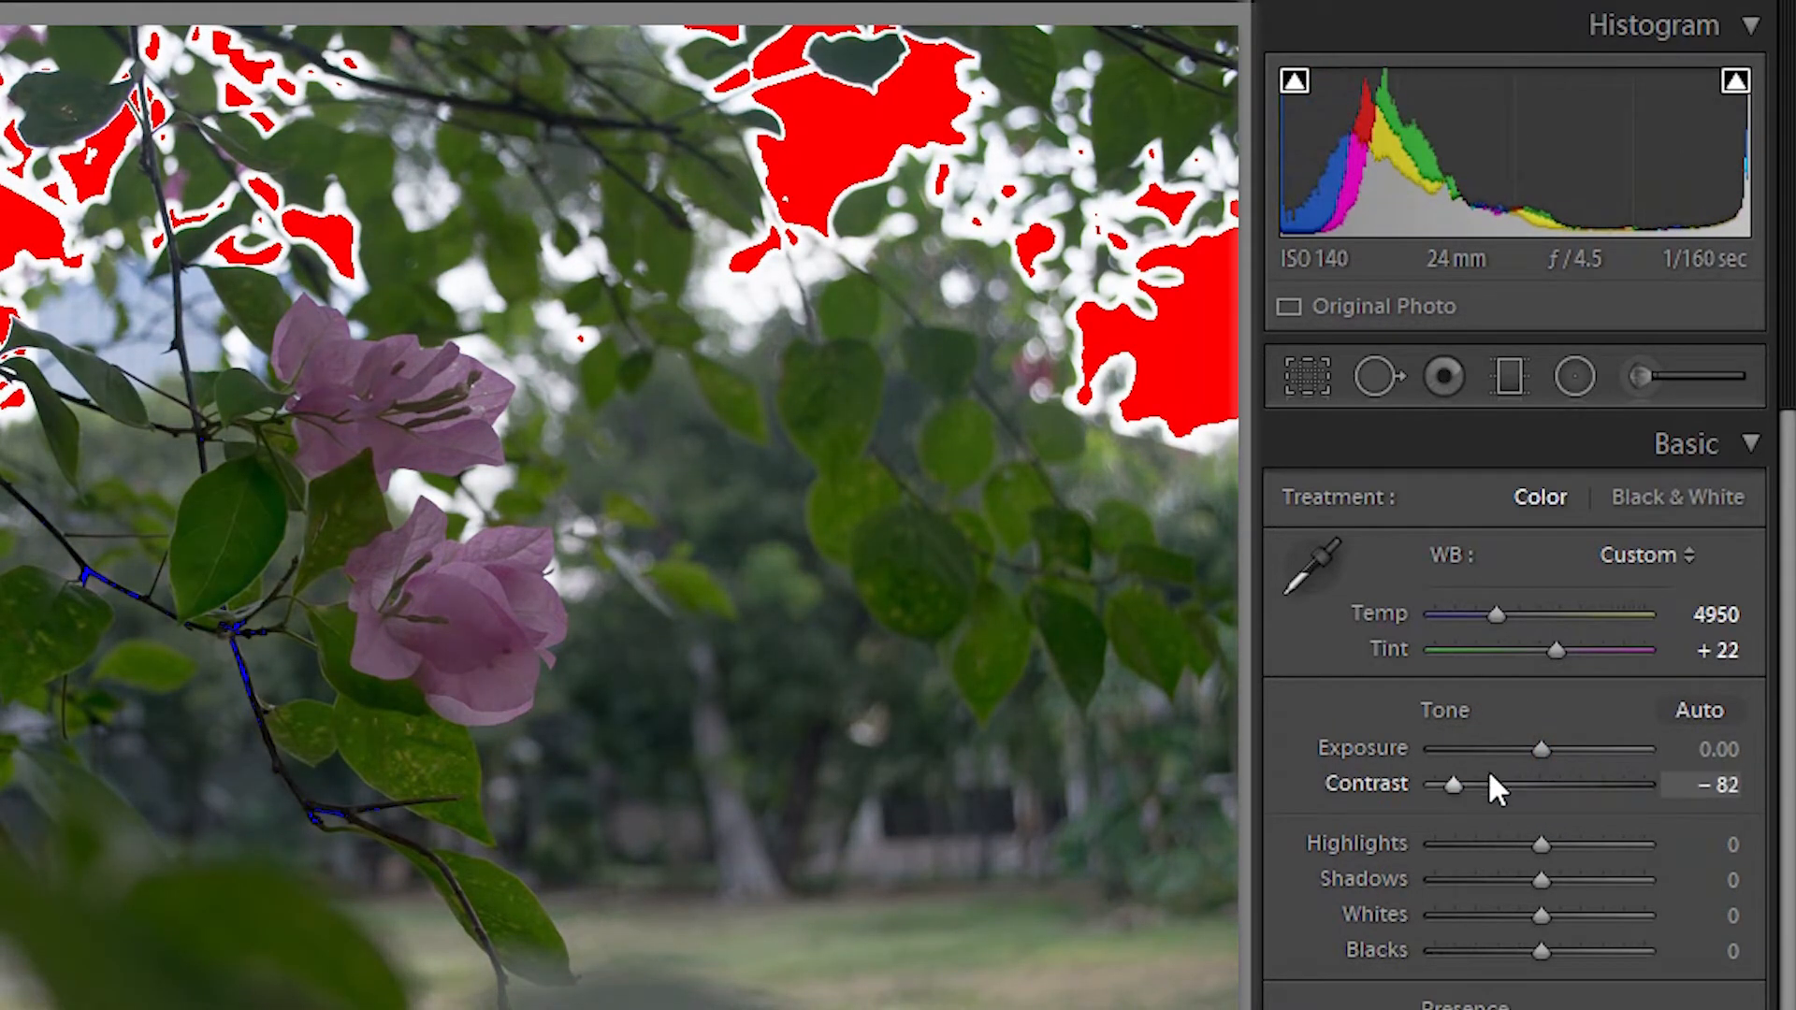
left_click_drag(1449, 784, 1605, 810)
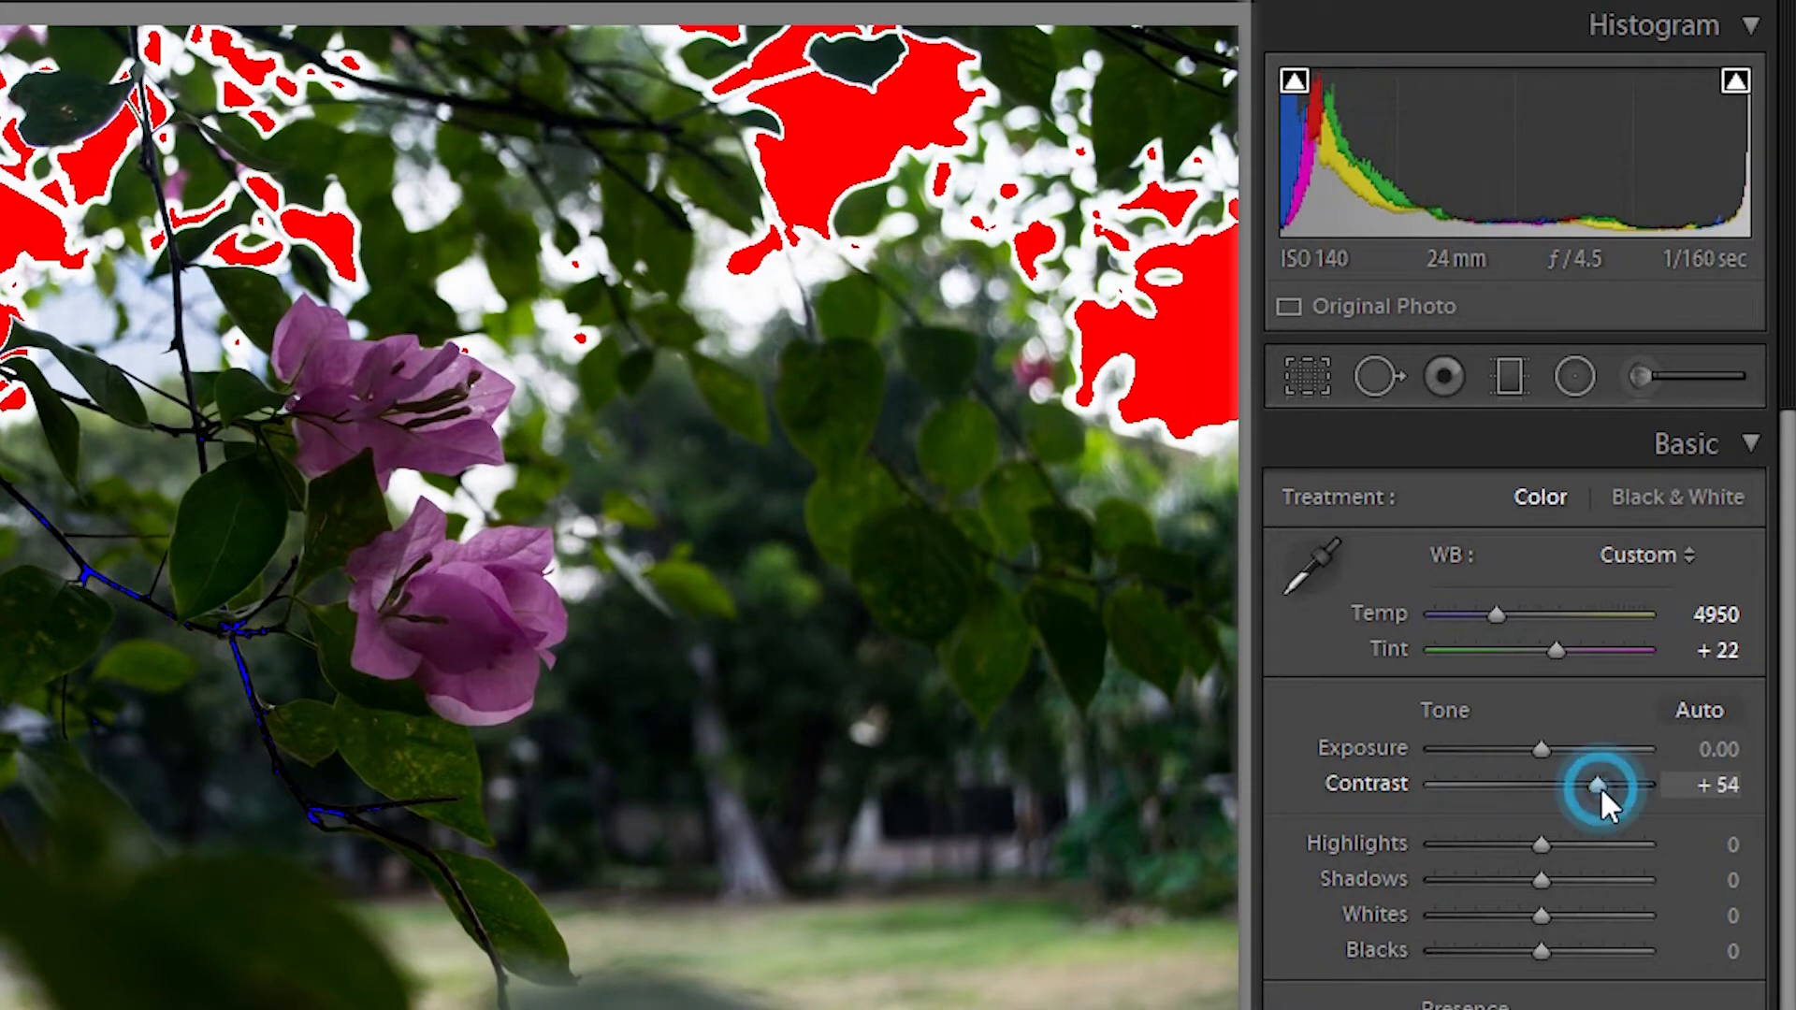
double_click(1599, 786)
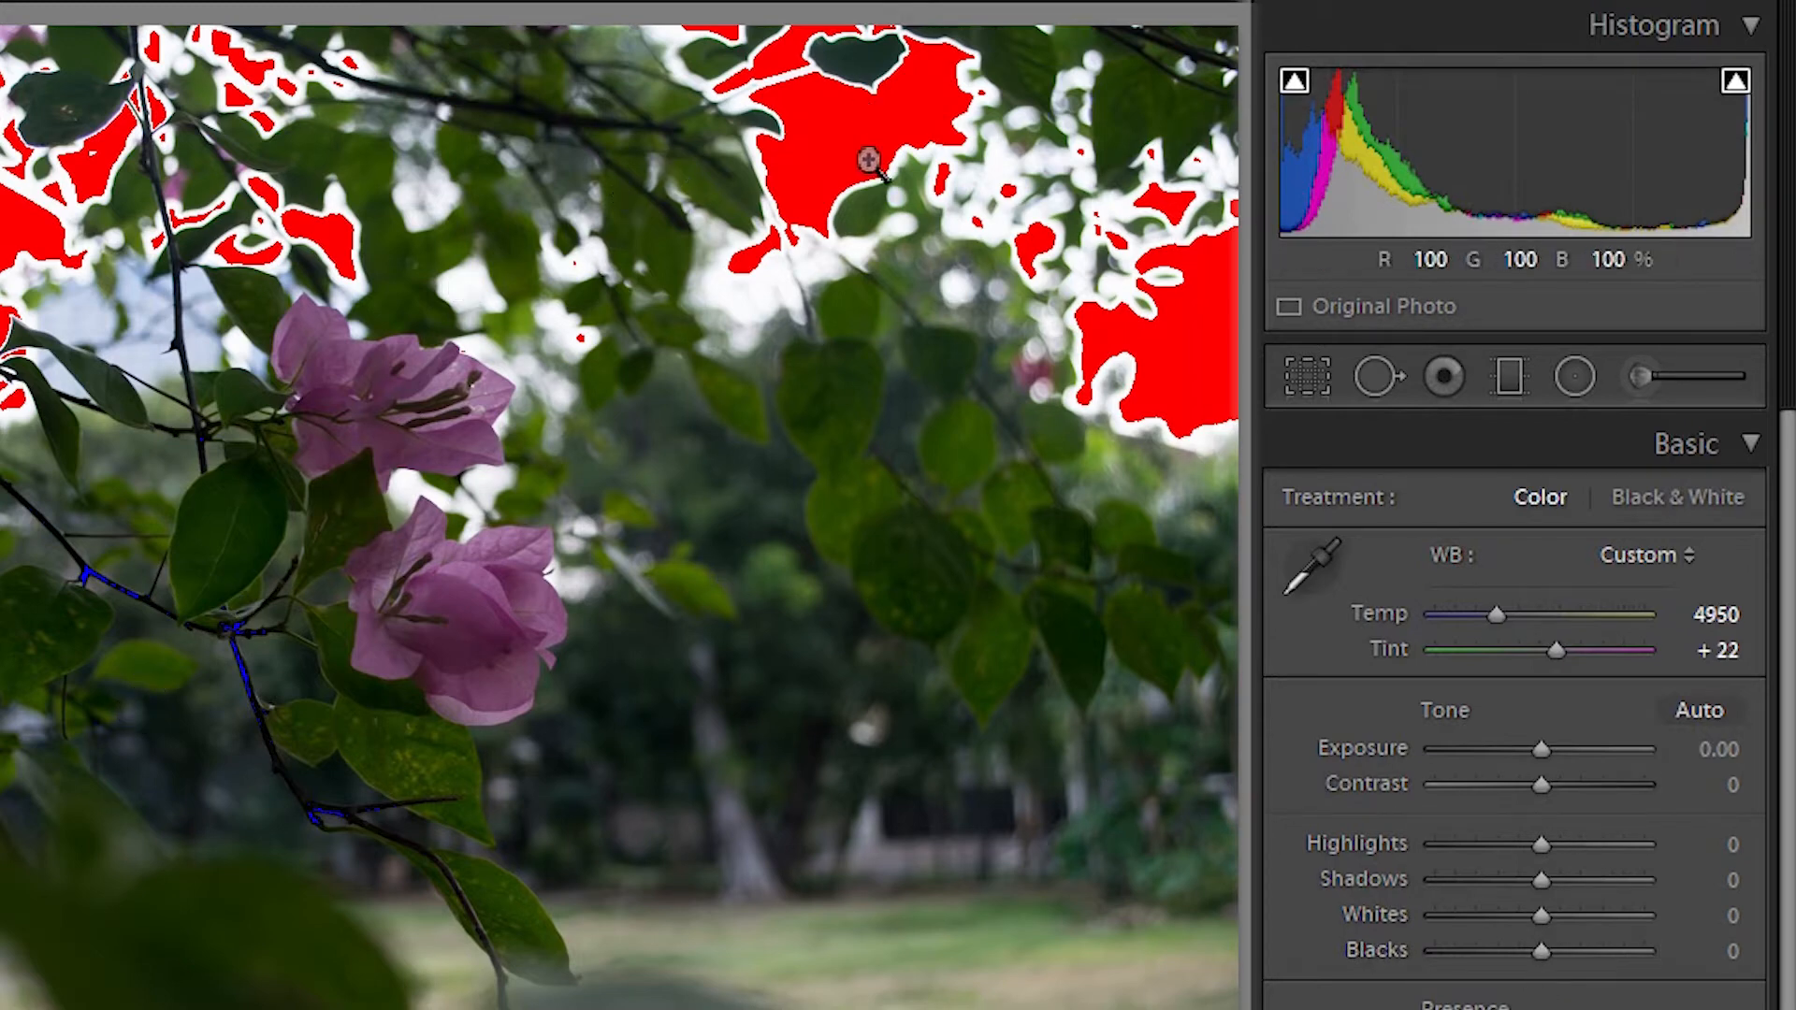
Examine the clipped highlights around the upper leaves up close, and toggle the highlight clipping overlay off and on.
left_click(801, 112)
left_click_drag(764, 144, 533, 521)
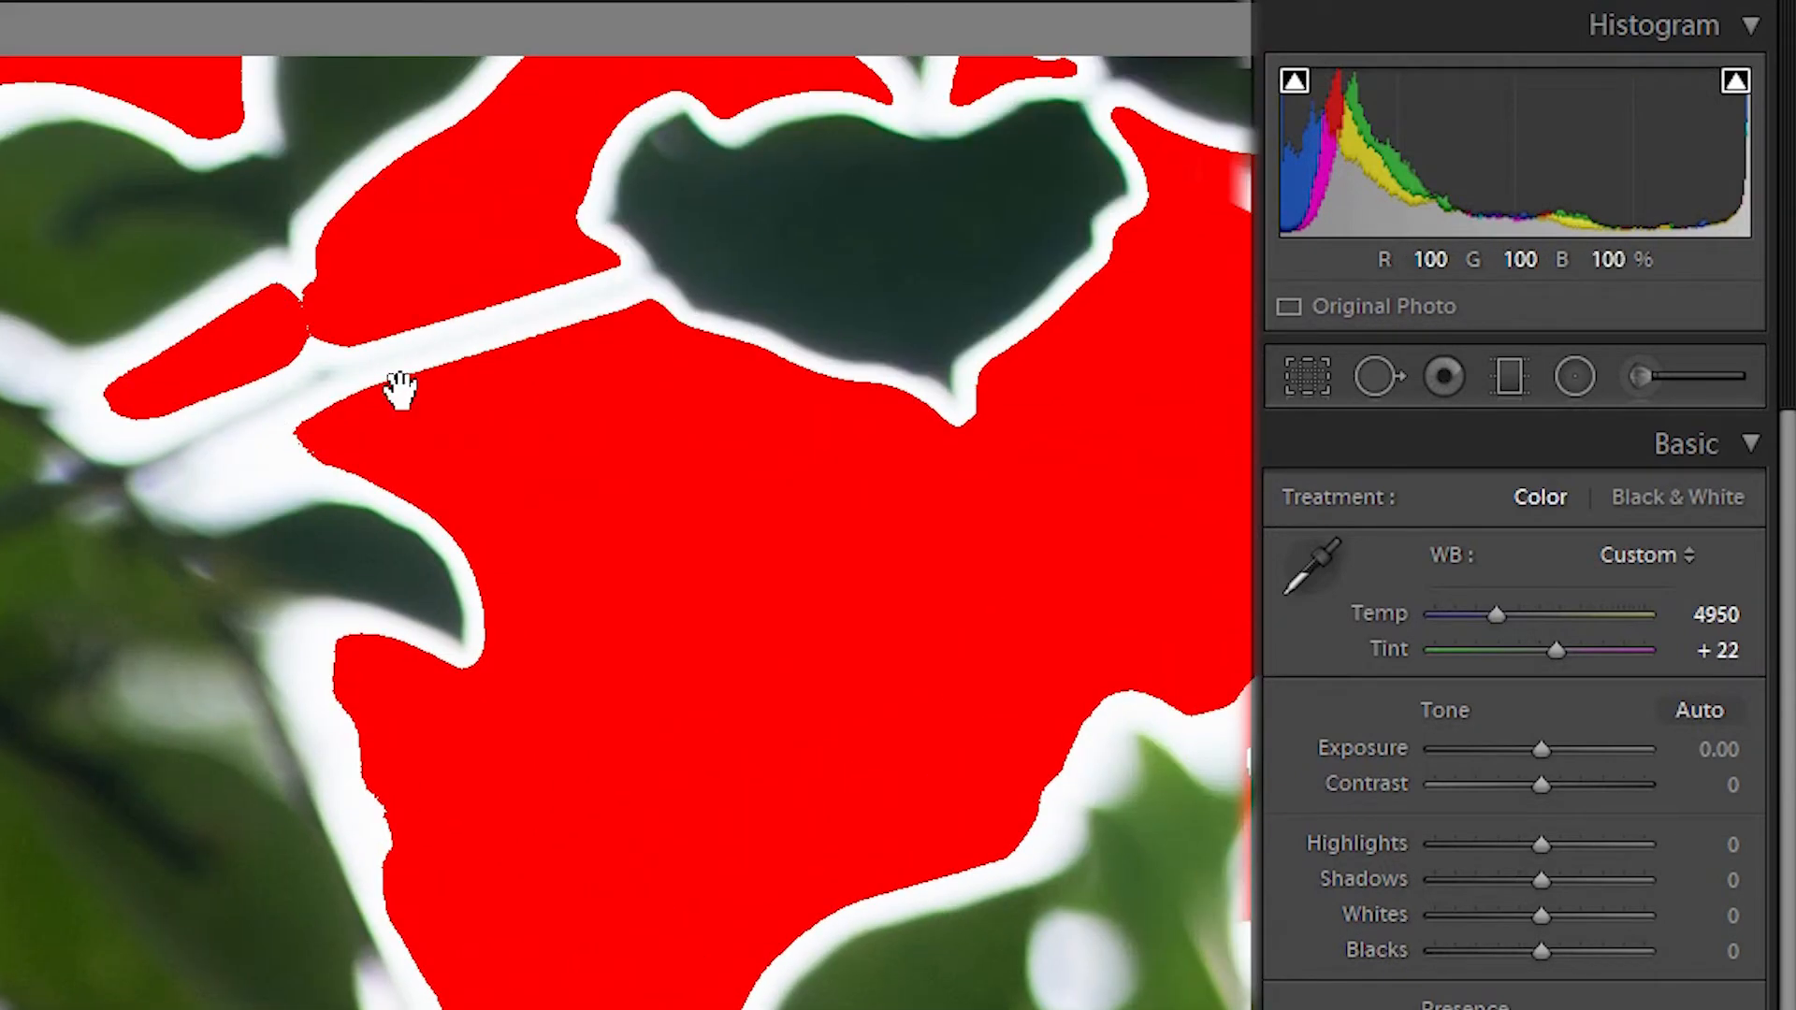
left_click(671, 524)
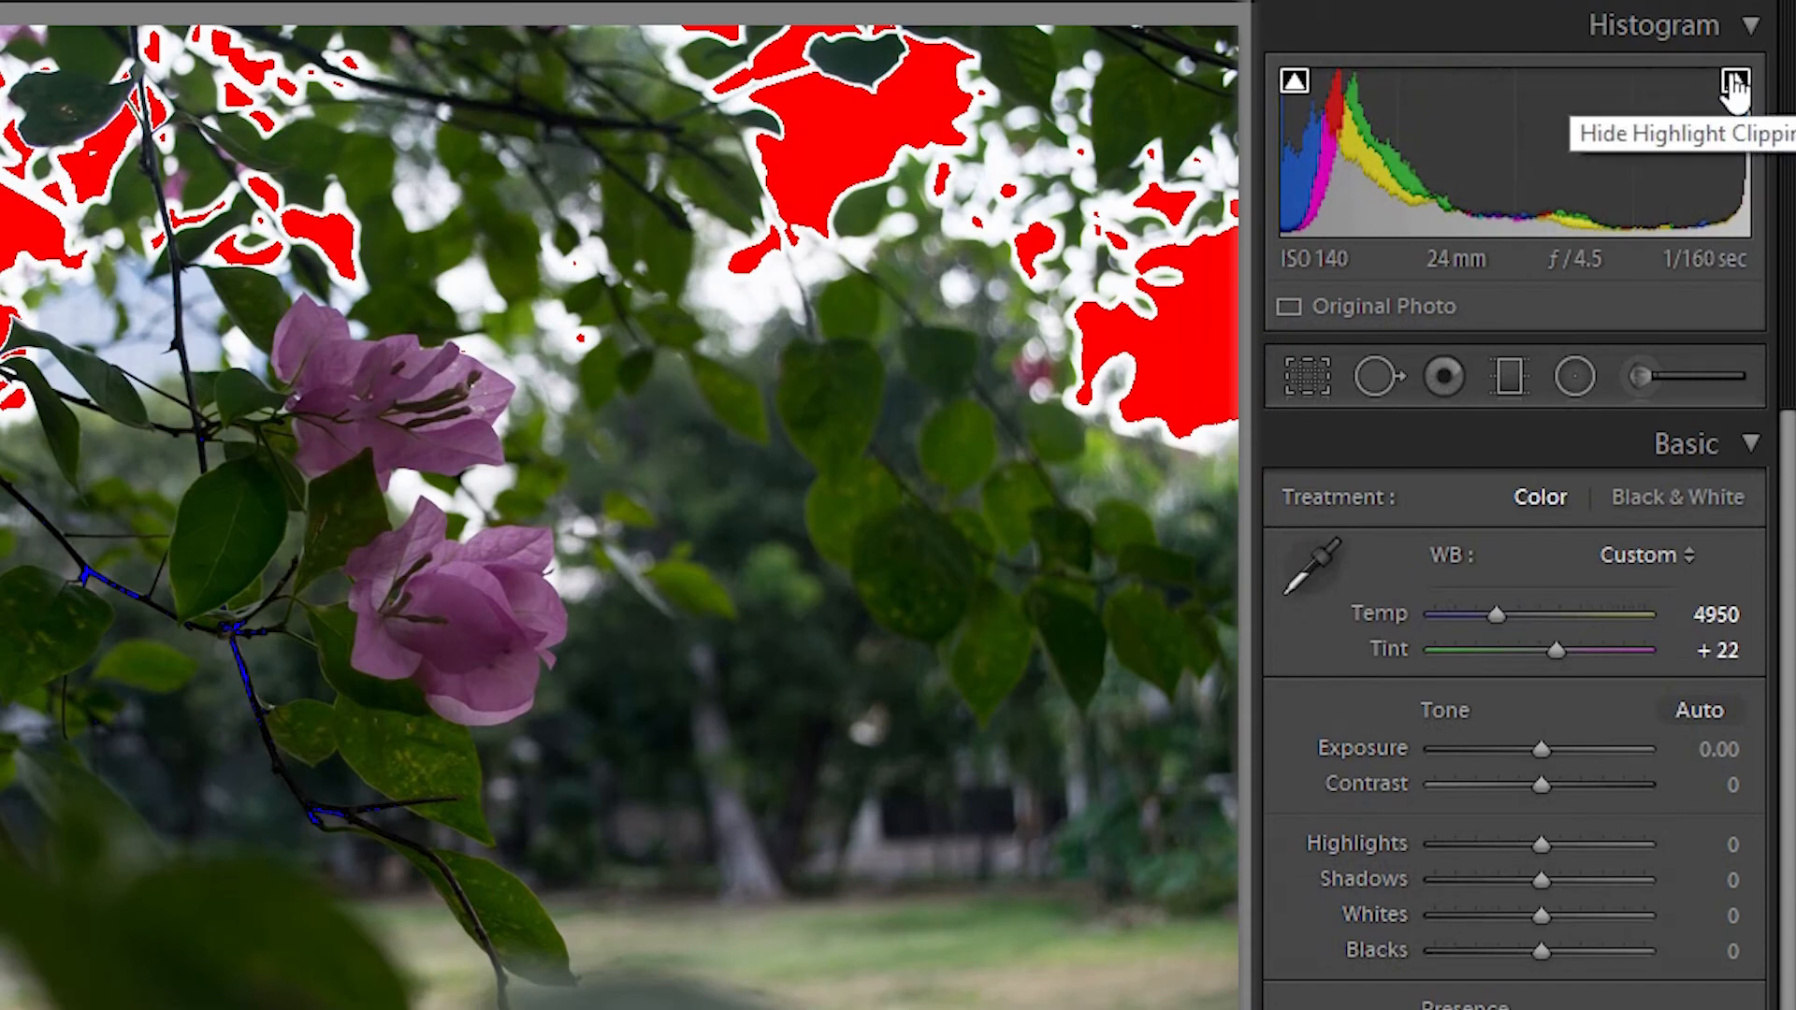
left_click(1735, 82)
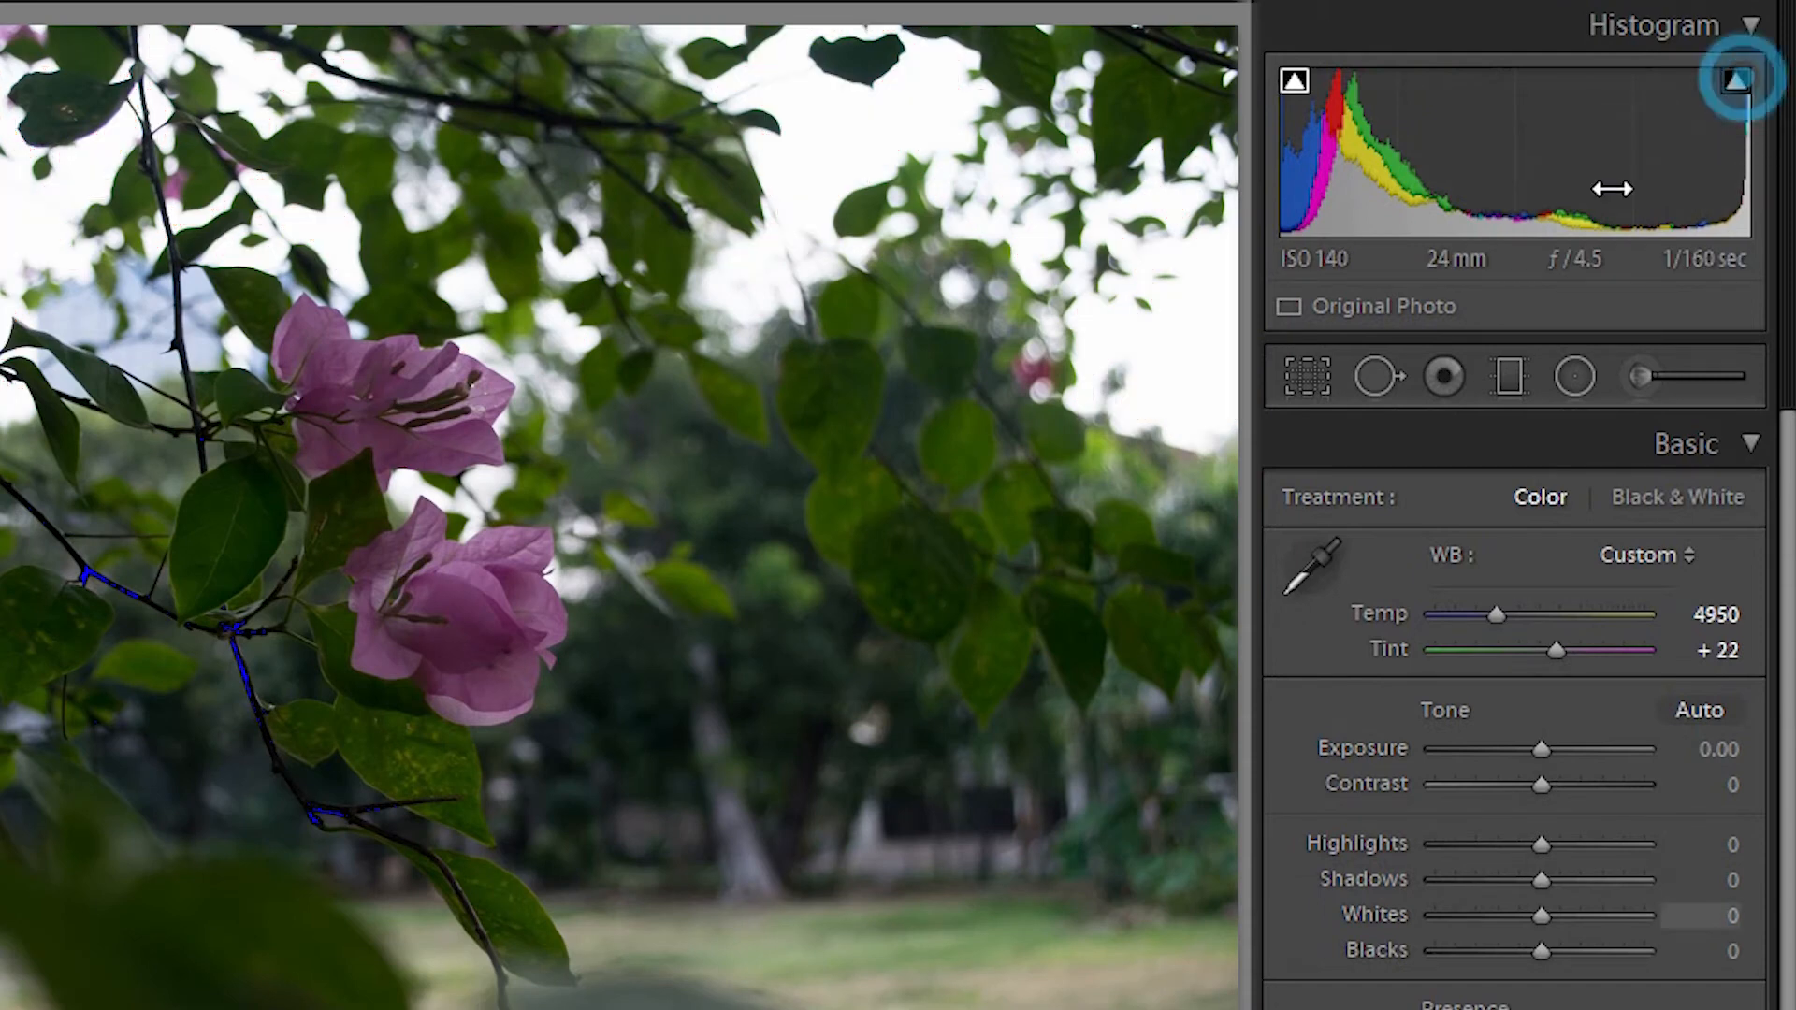
left_click(1735, 82)
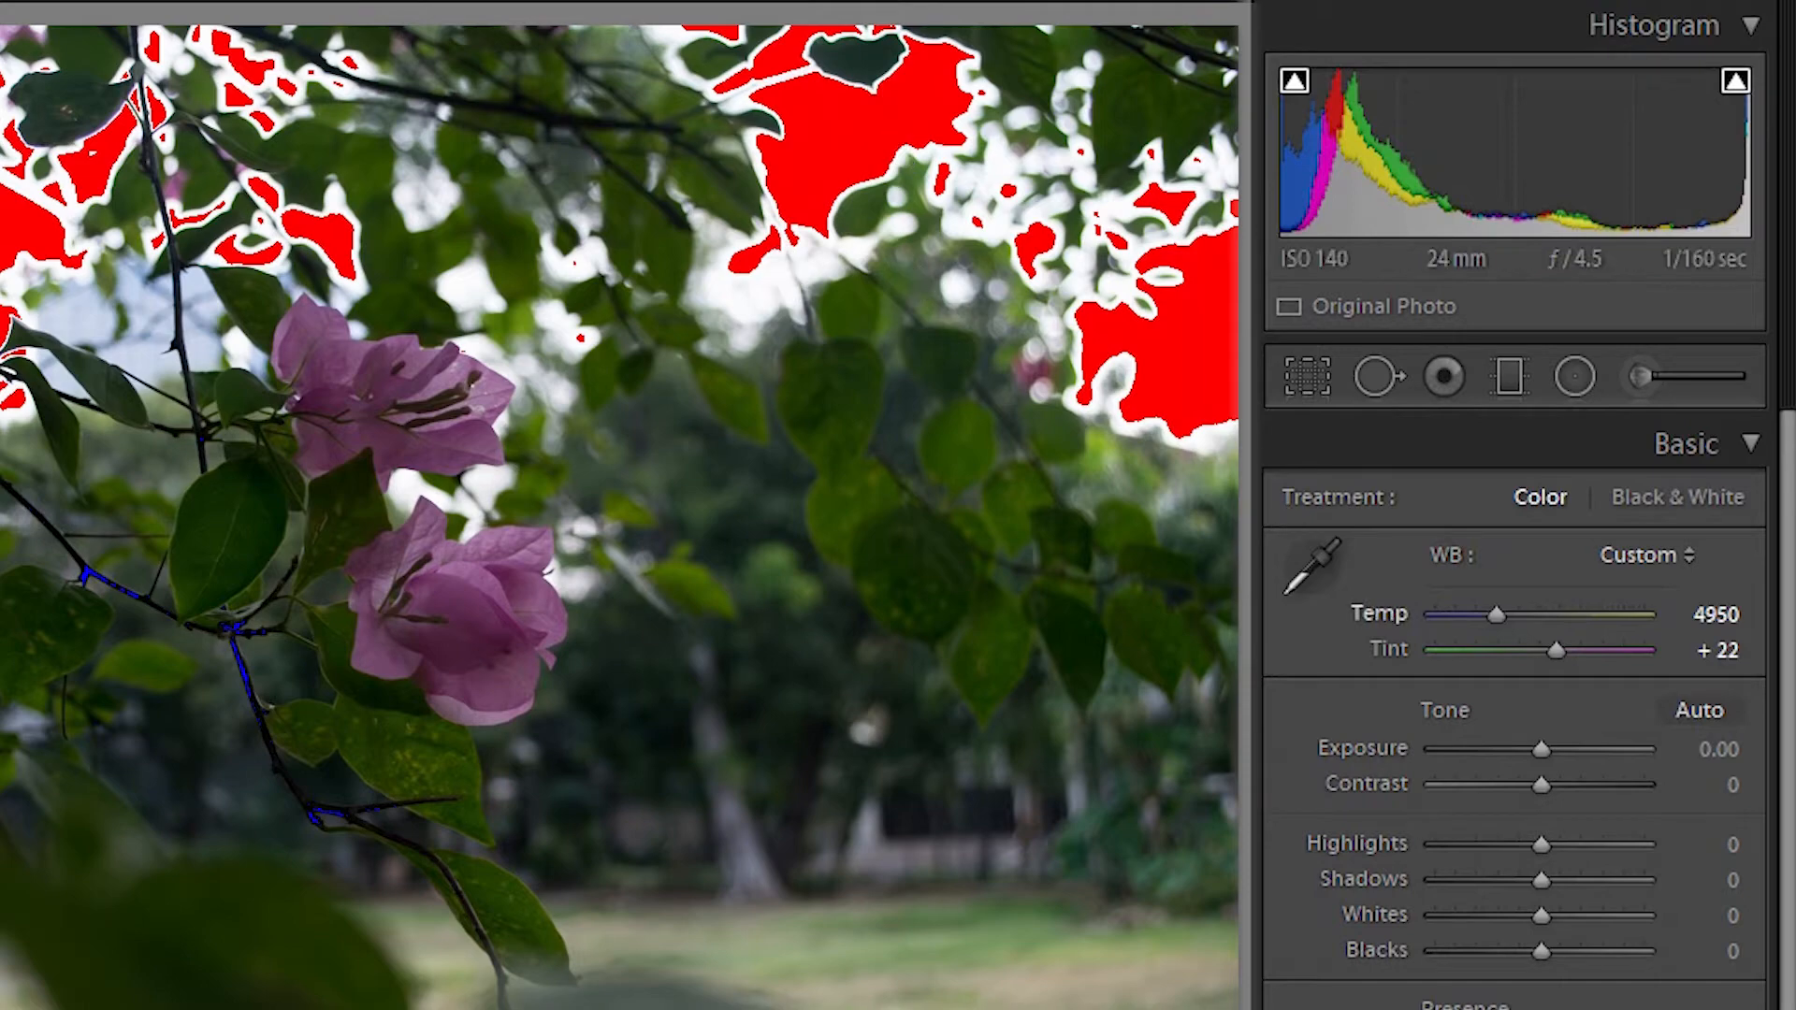
Set Whites to −100, Highlights to −8, Blacks to +19 and Shadows to −42.
left_click_drag(1540, 914, 1379, 890)
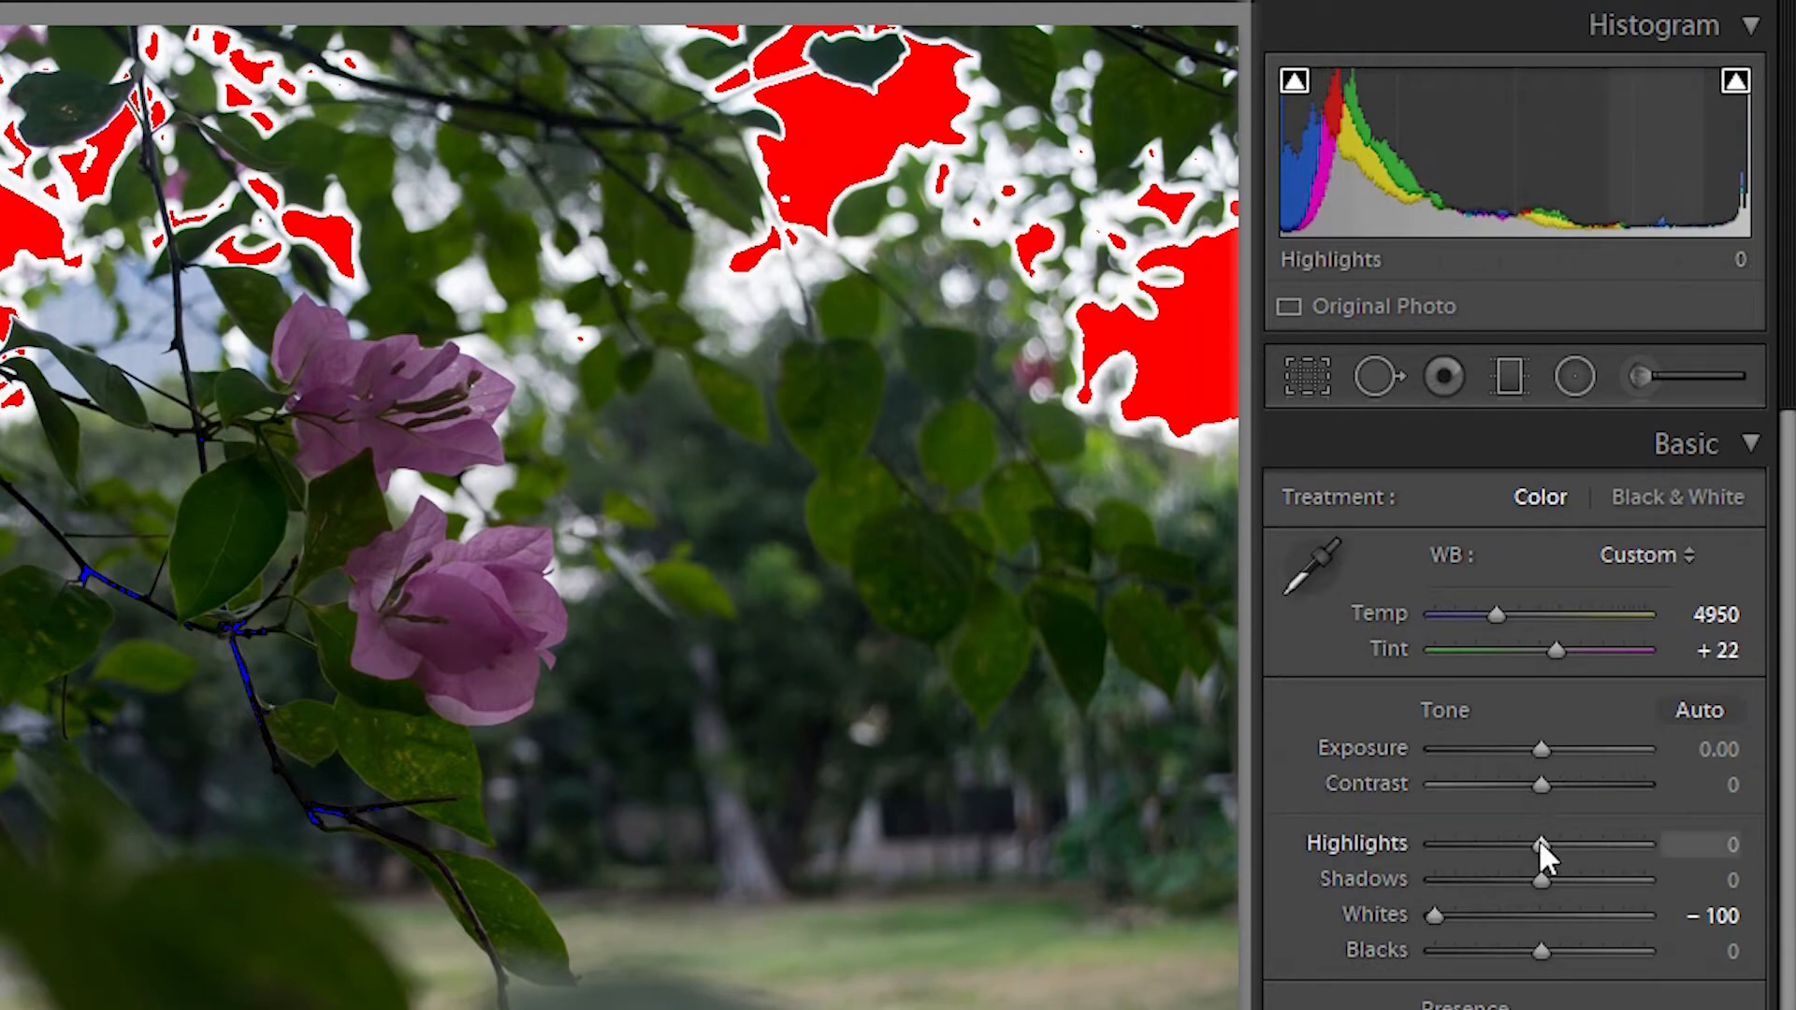
left_click_drag(1538, 845, 1530, 847)
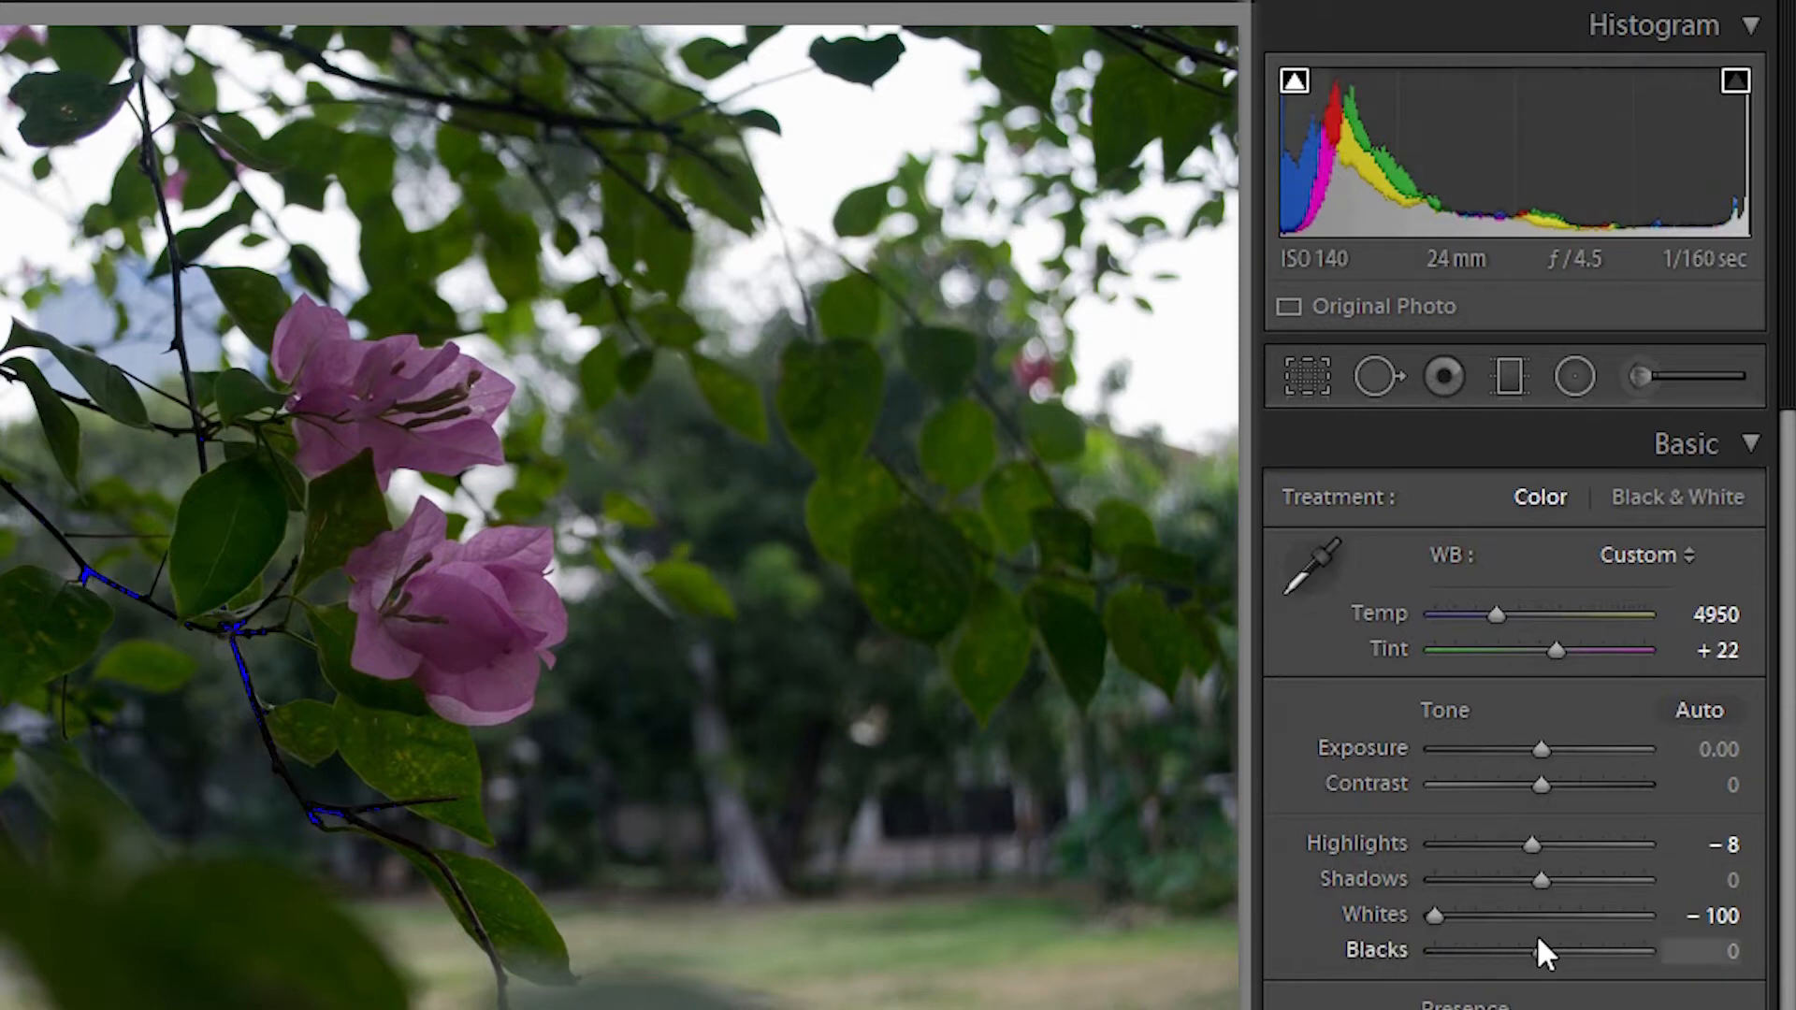
left_click_drag(1540, 950, 1558, 952)
left_click_drag(1534, 873, 1494, 882)
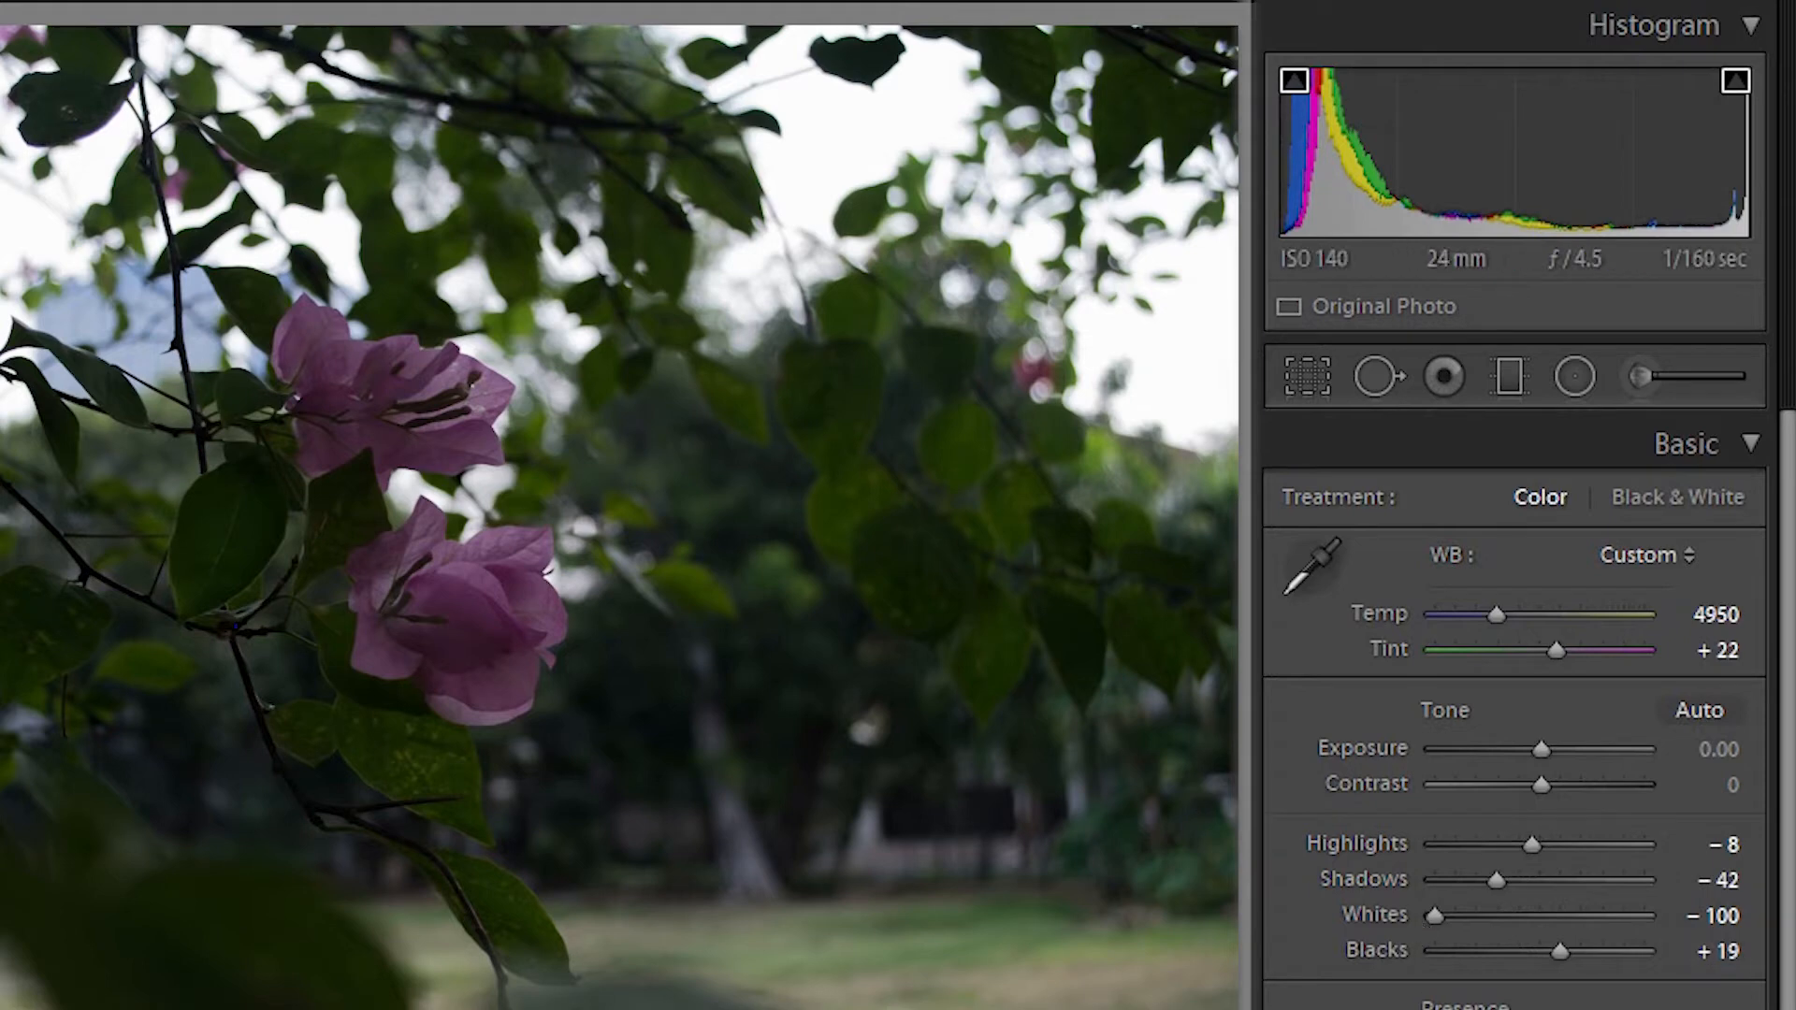
Try Clarity at +68, −47 and −100, and reset it to 0.
scroll(1482, 758, "down", 3)
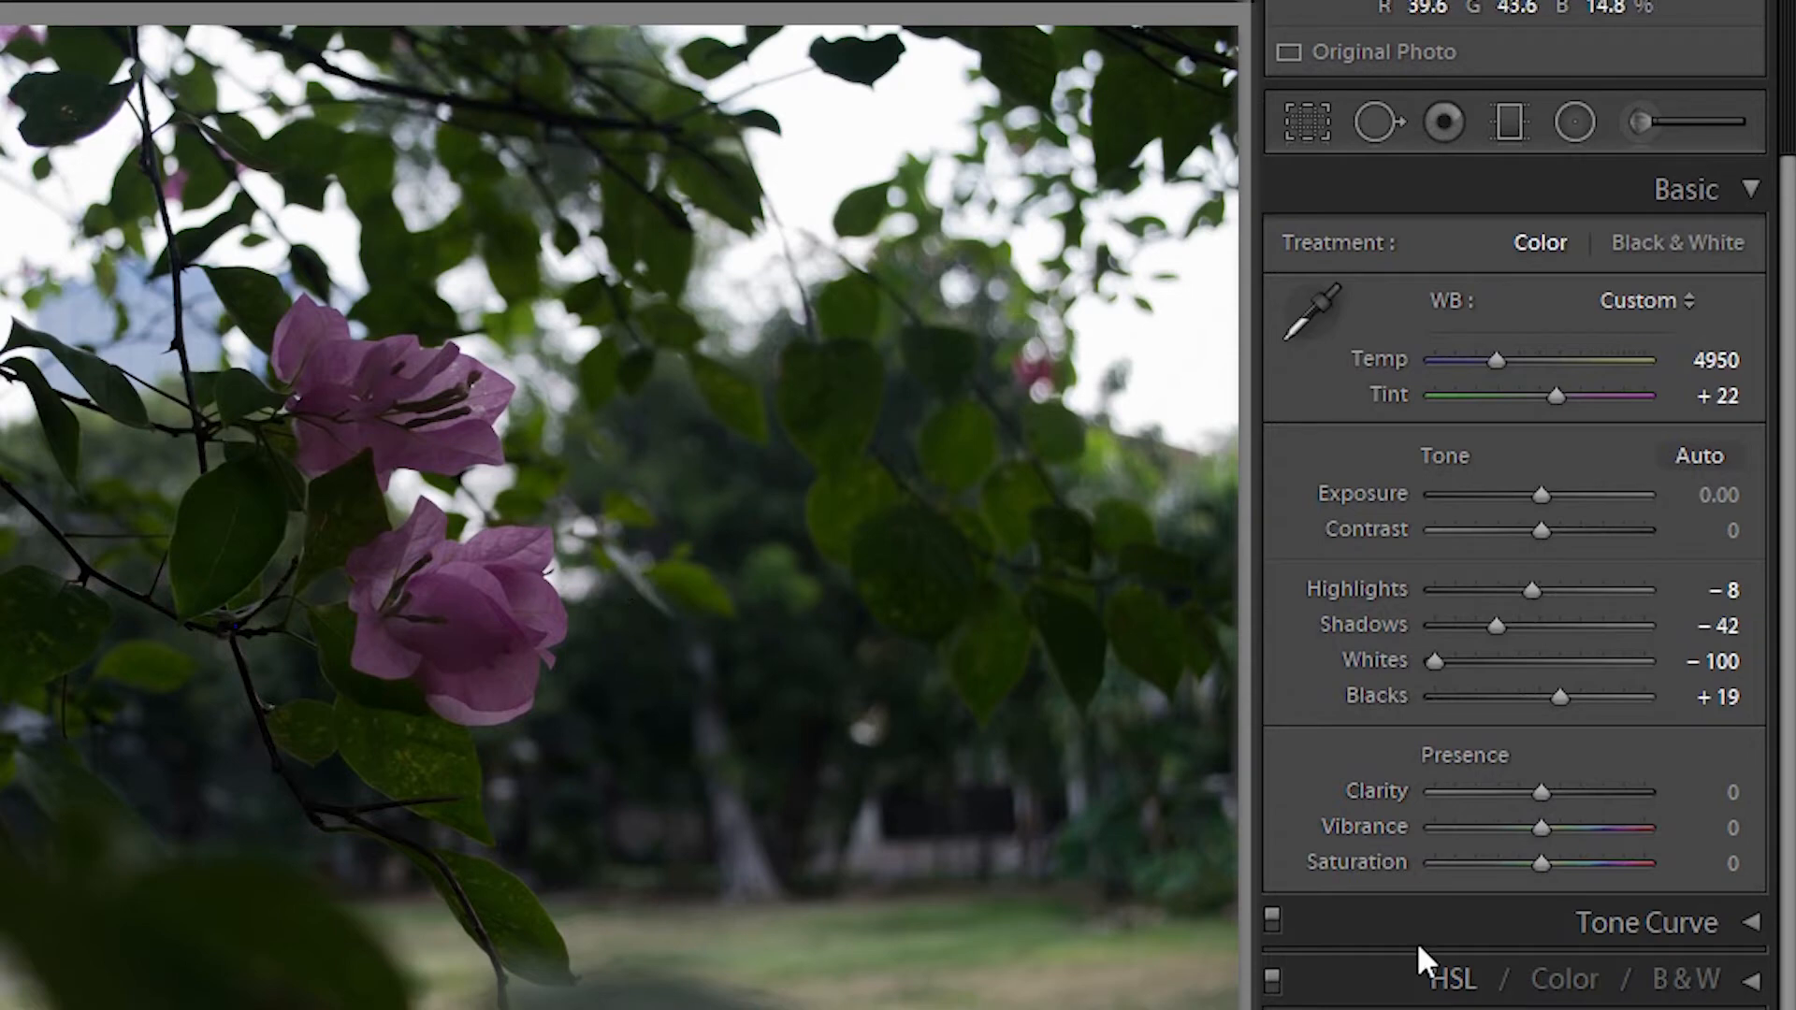
left_click_drag(1537, 793, 1614, 783)
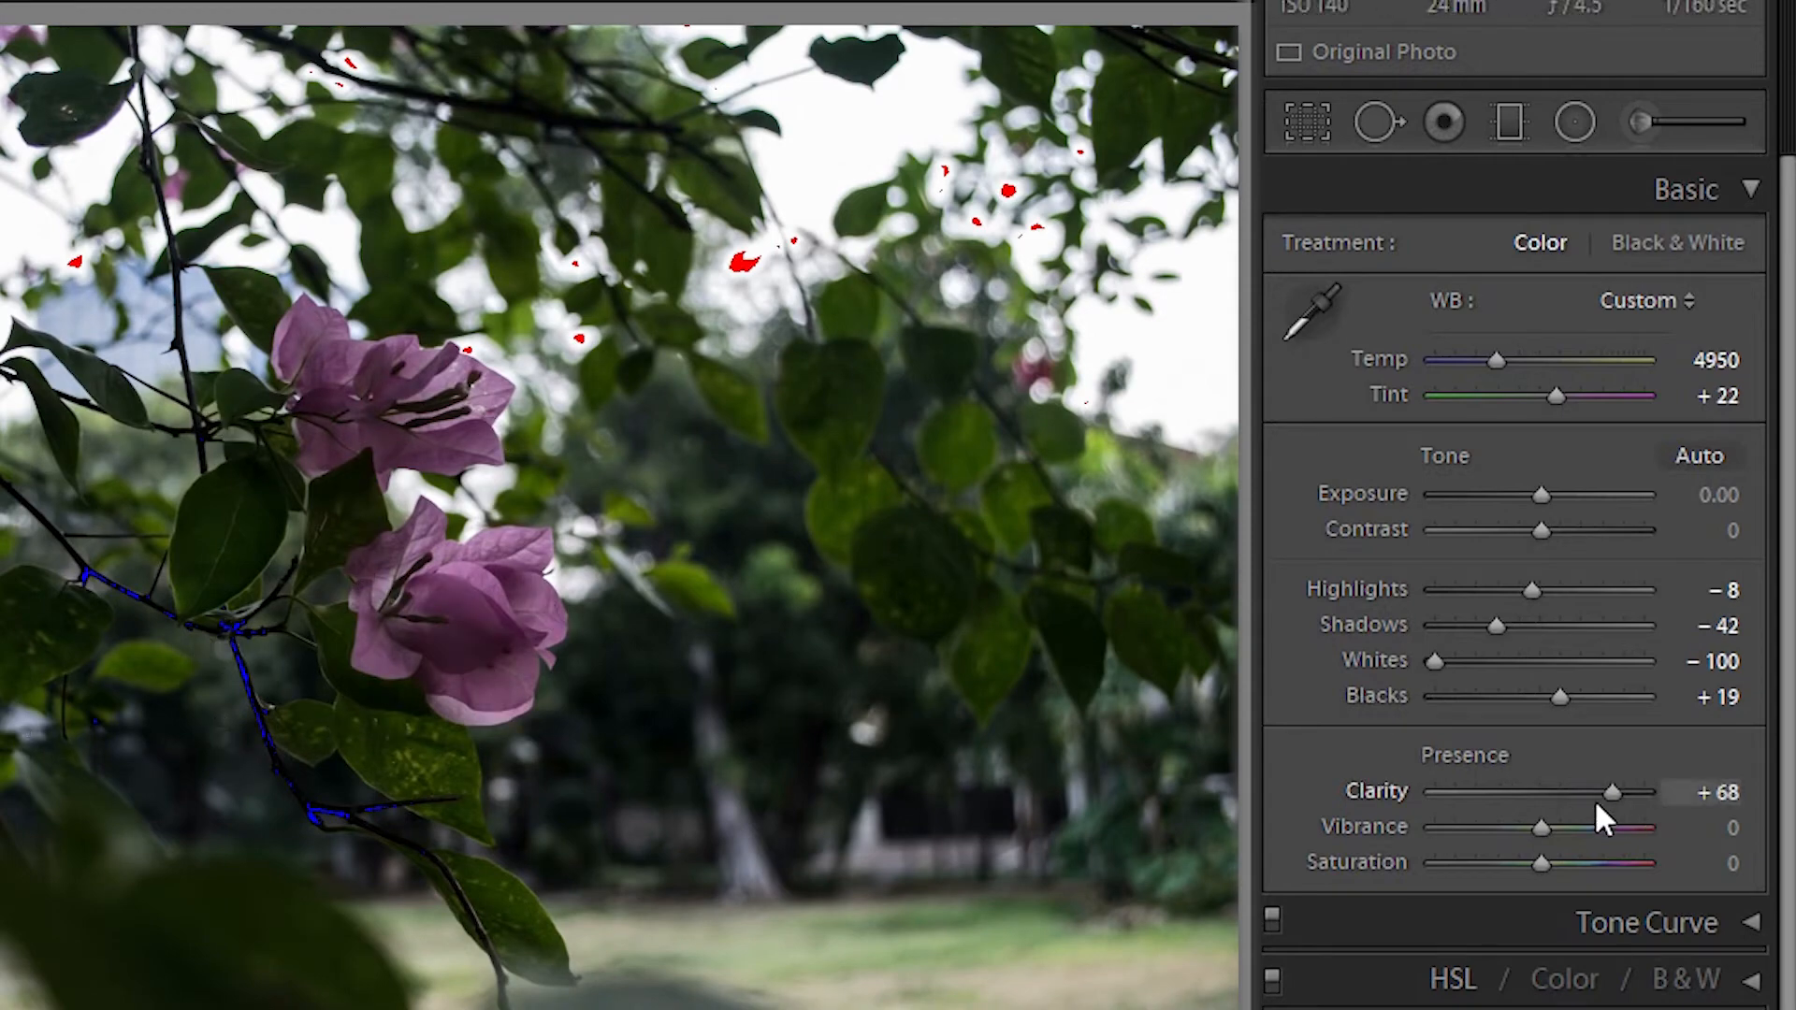
left_click_drag(1610, 791, 1492, 791)
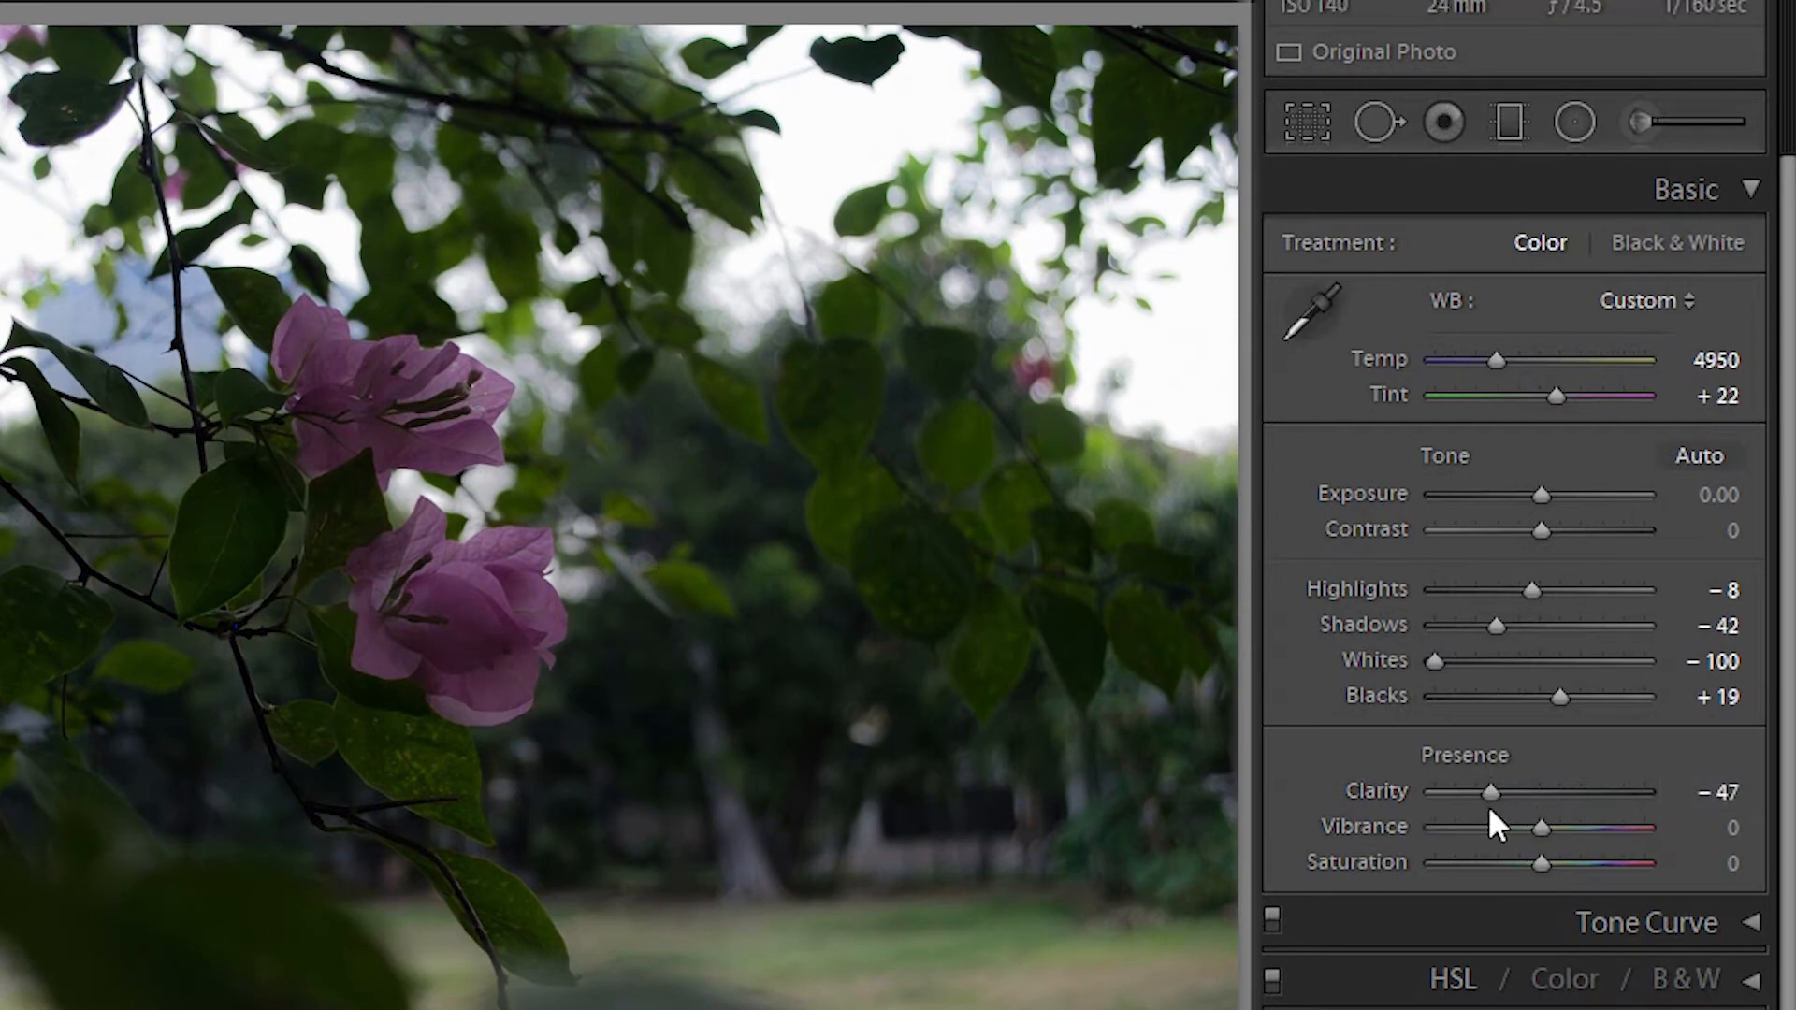
left_click_drag(1493, 792, 1399, 827)
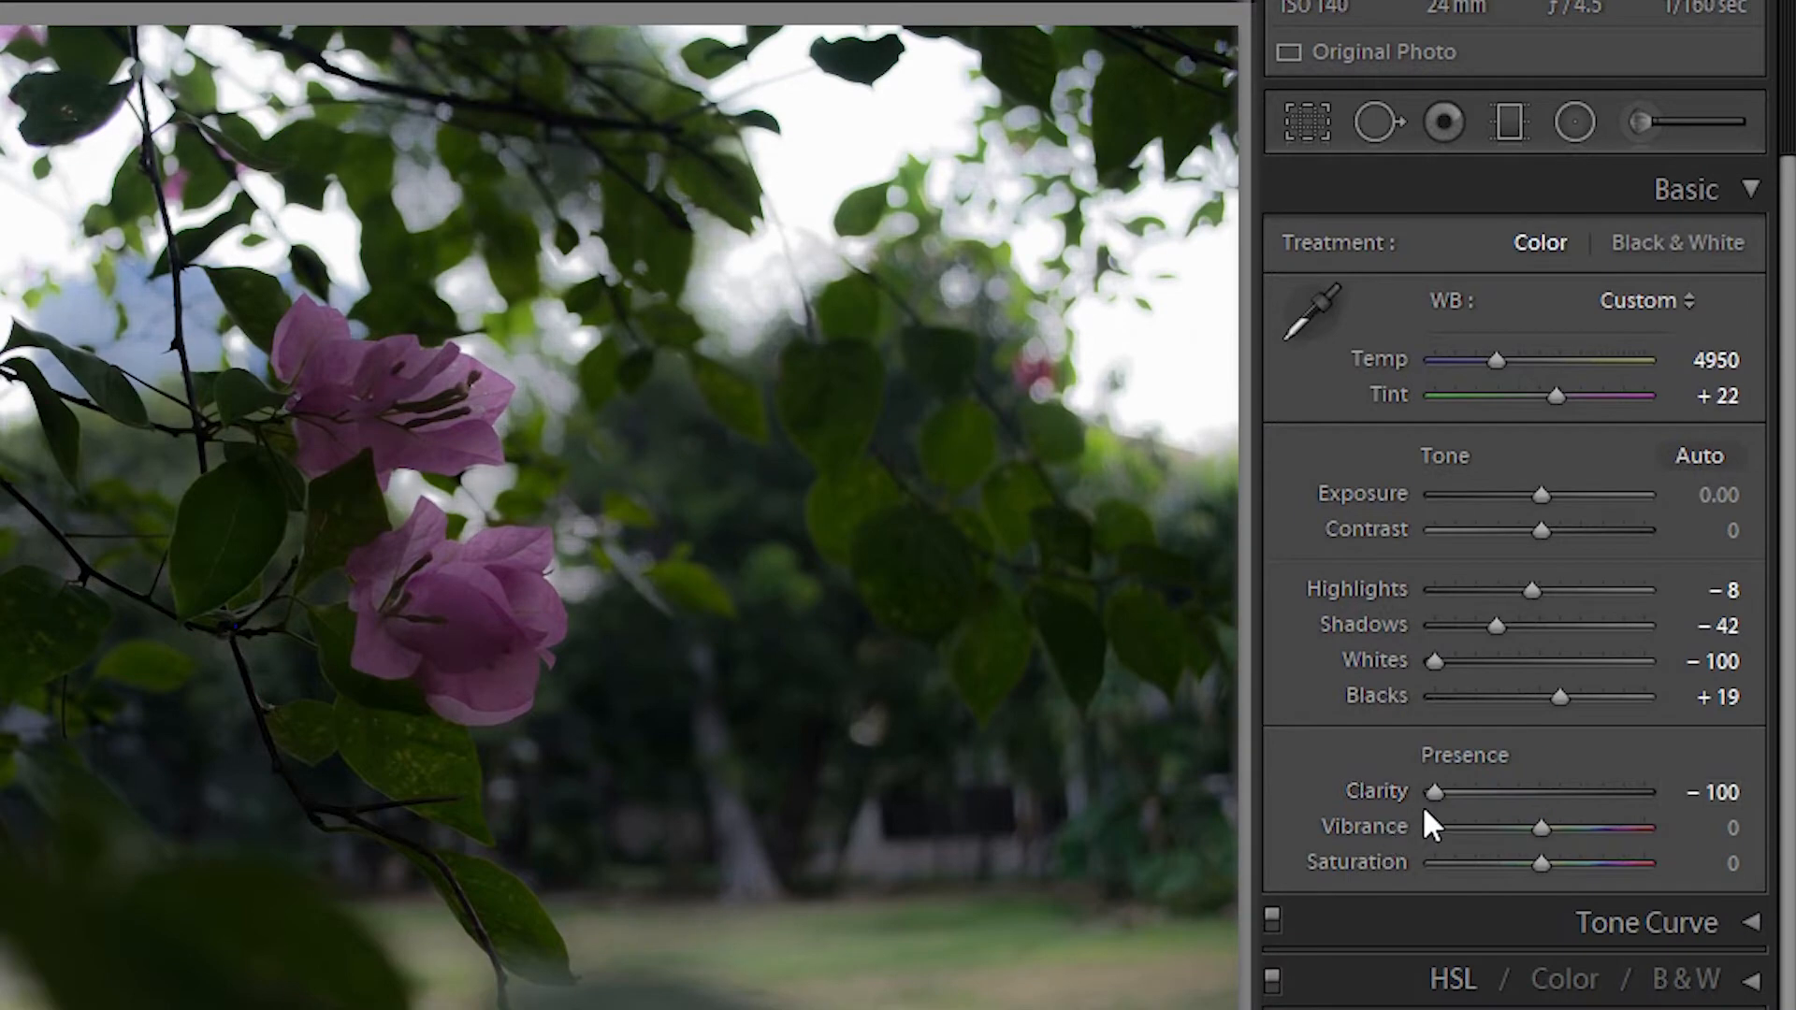
double_click(1428, 797)
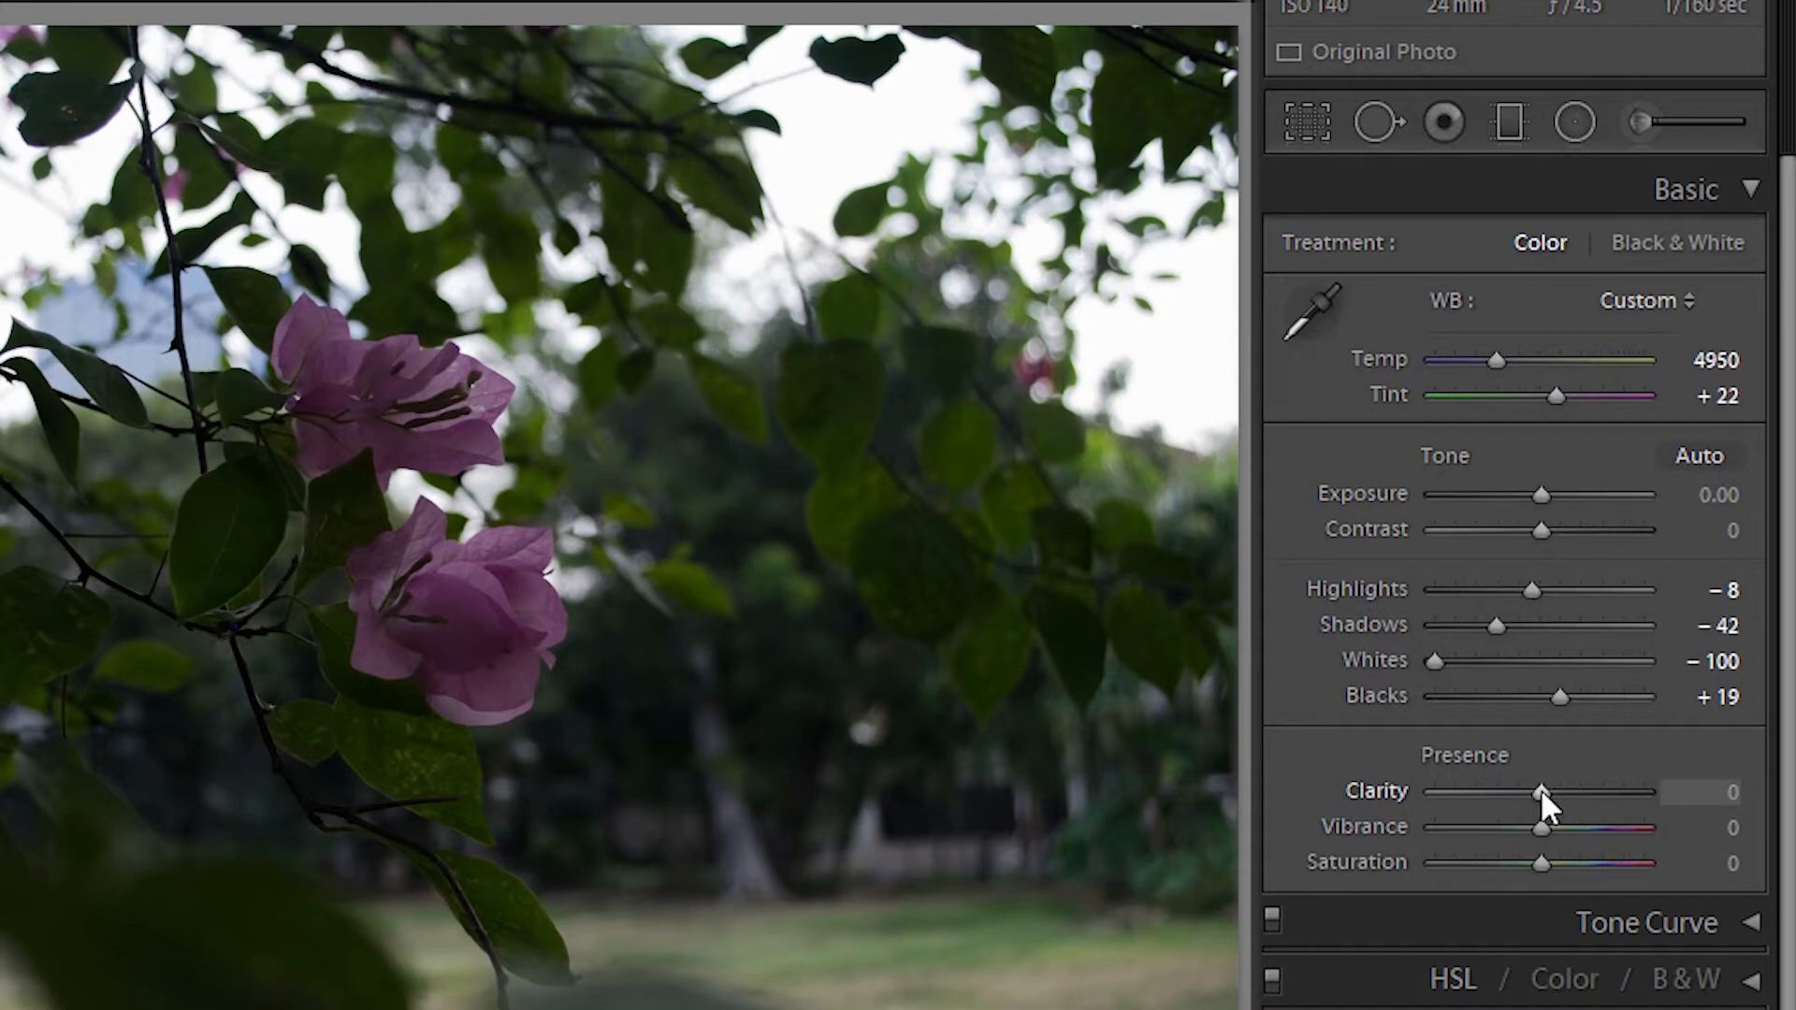
Soften the photo by lowering Clarity to −22 and further to −45.
left_click_drag(1539, 792, 1517, 793)
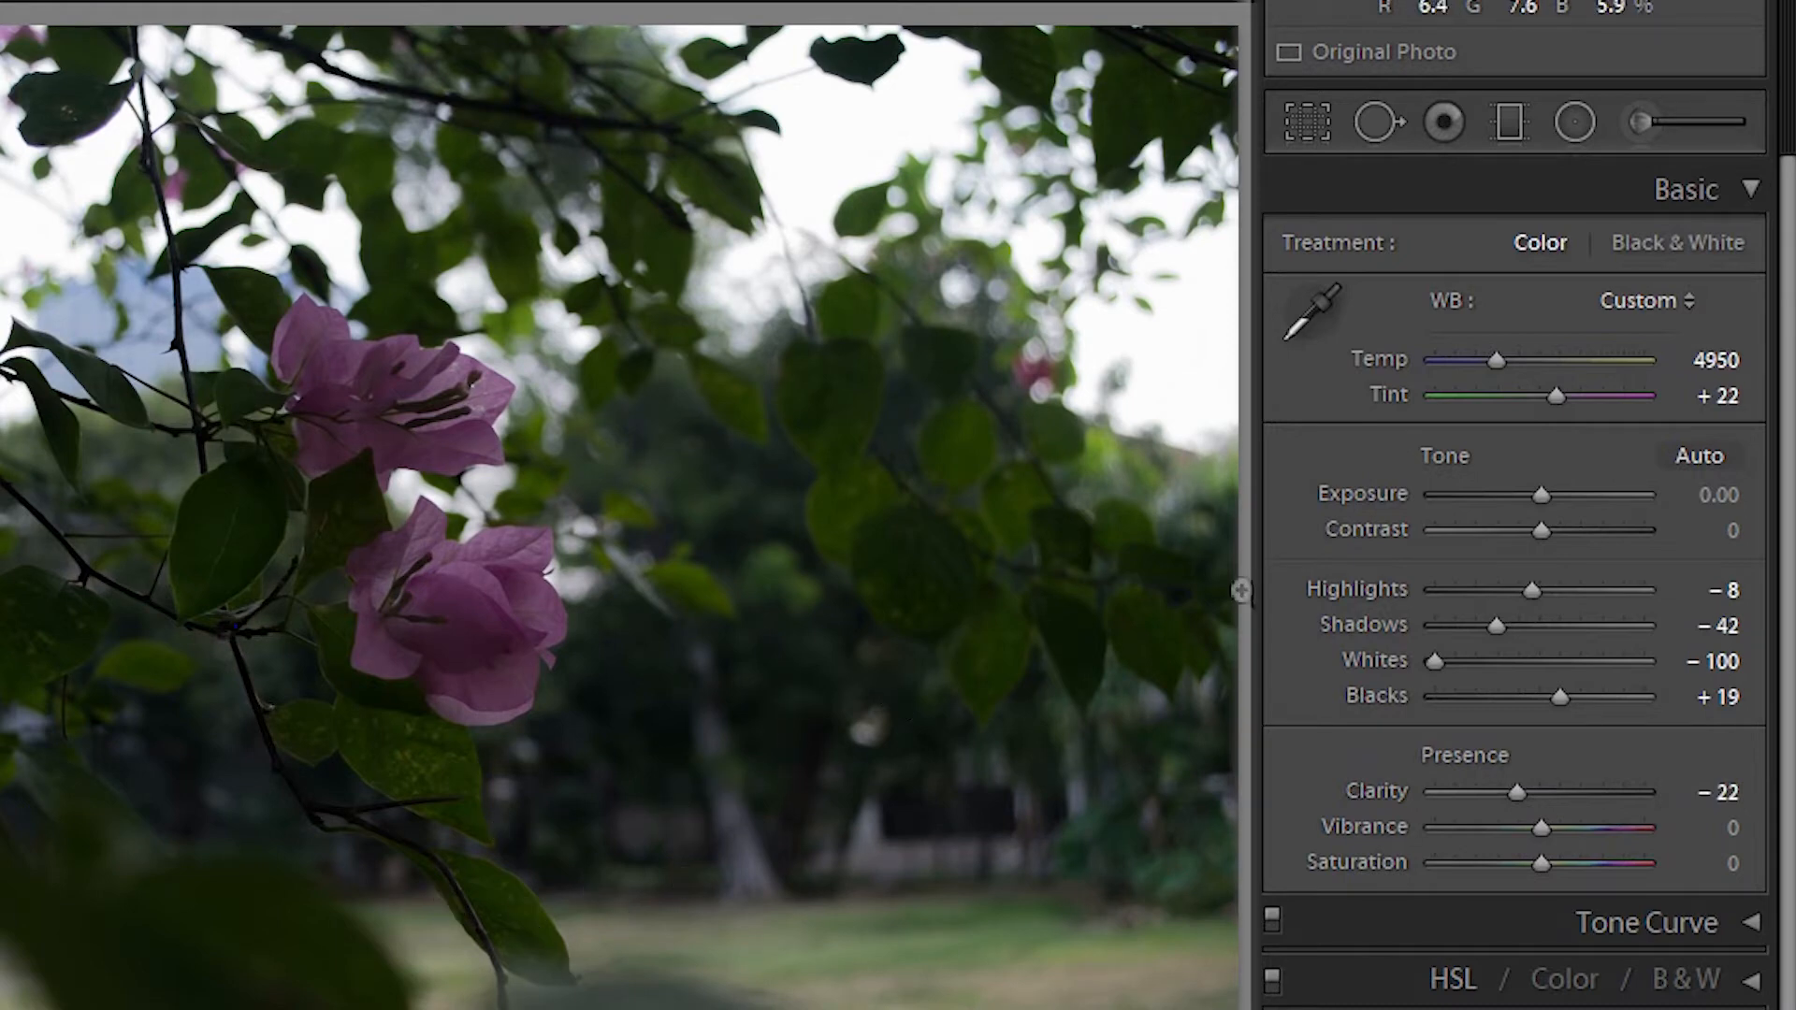
left_click(1509, 791)
left_click_drag(1509, 791, 1485, 797)
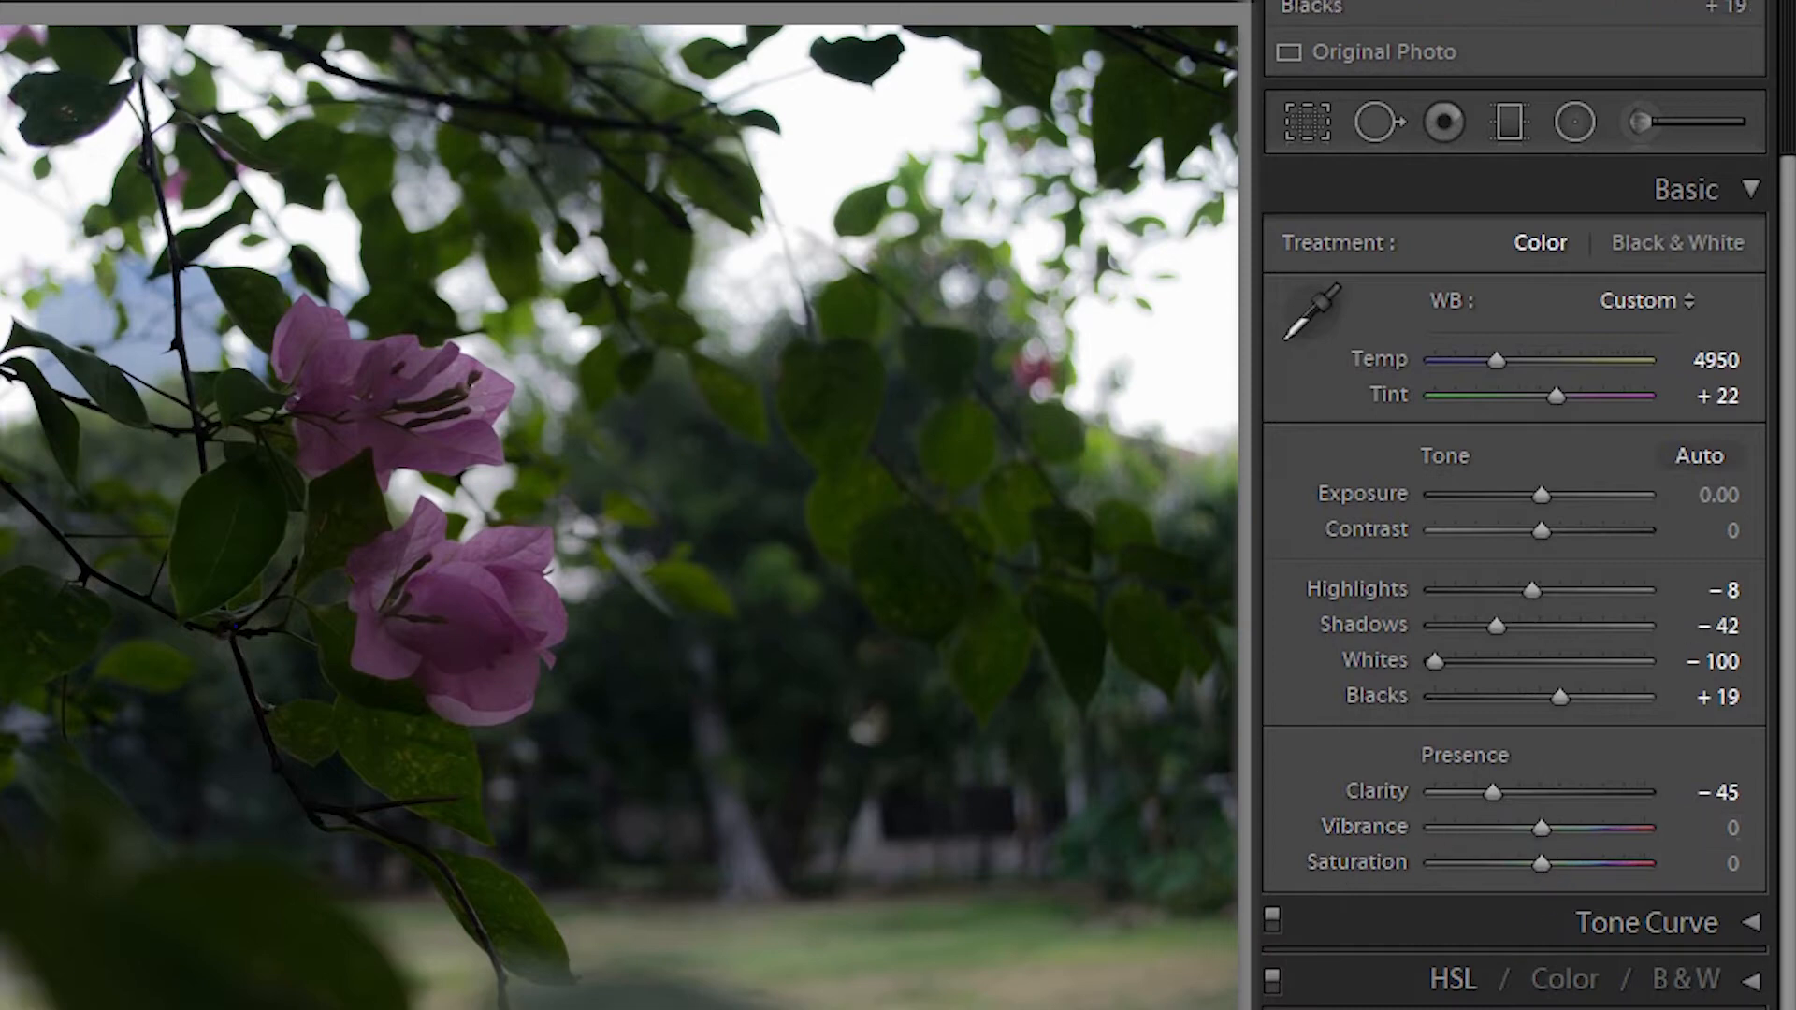
Try Vibrance and Saturation at +100 one at a time, resetting each to 0.
left_click_drag(1538, 829, 1669, 794)
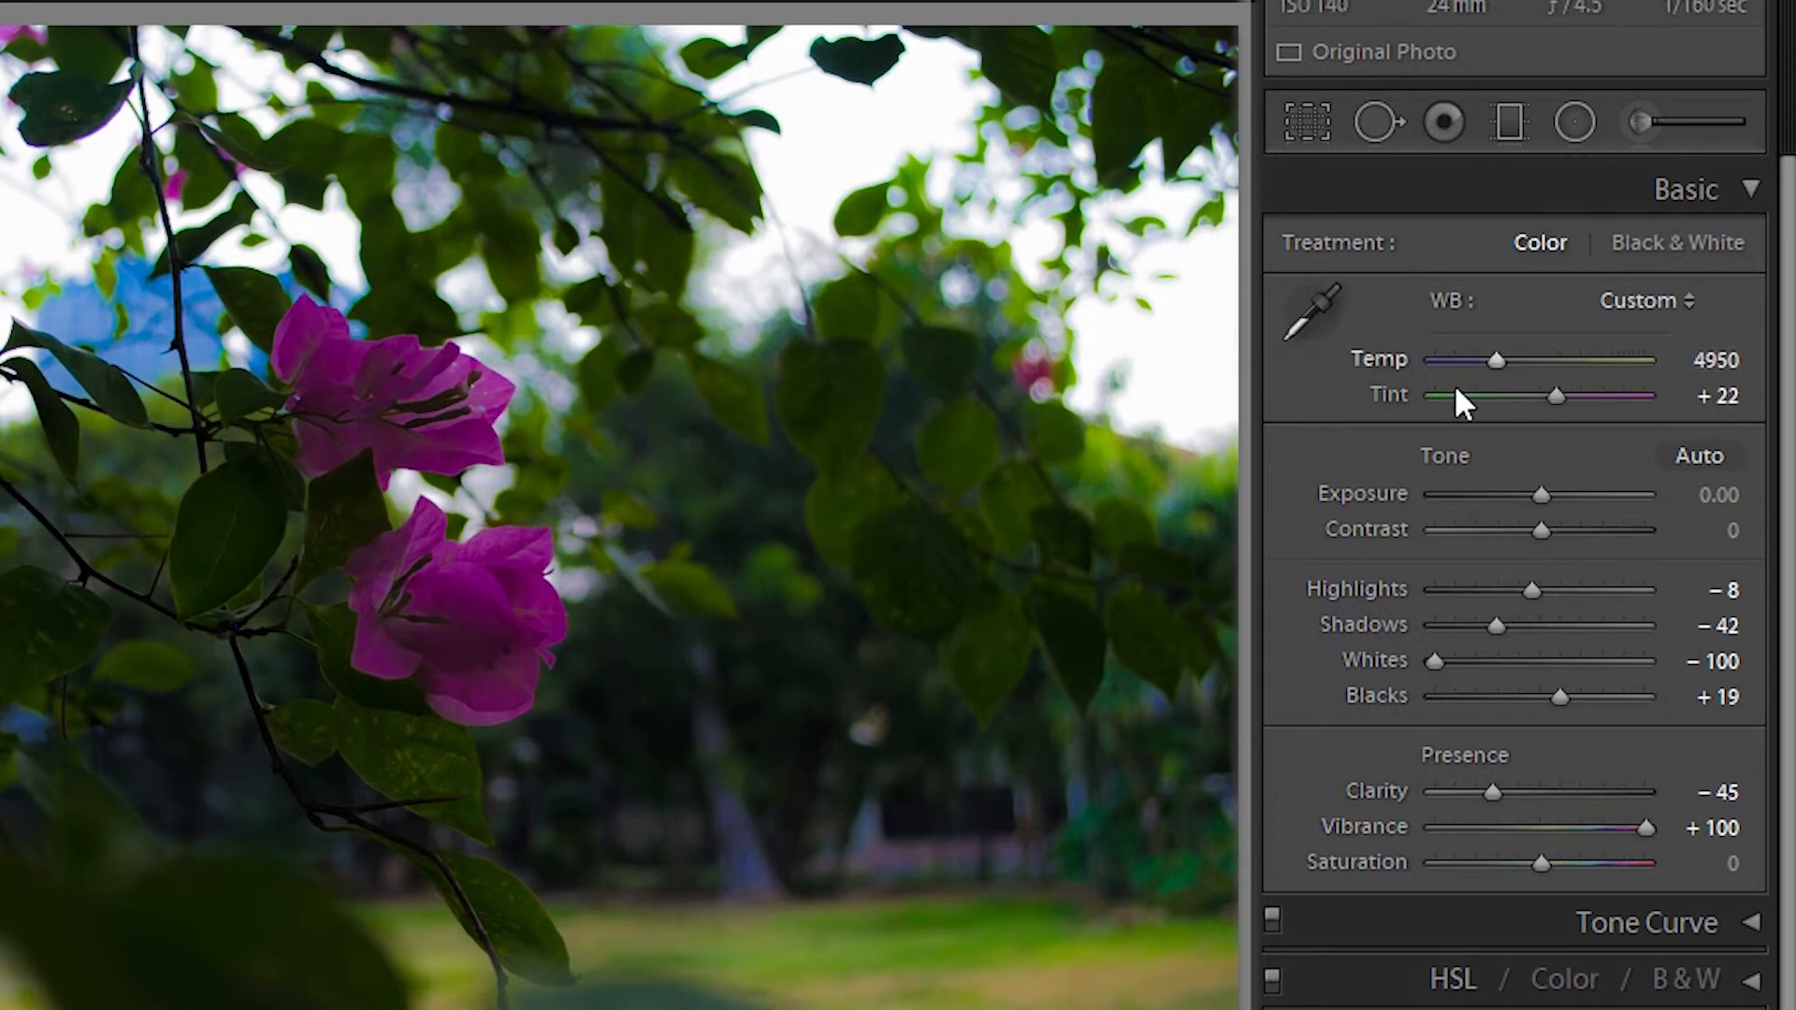
double_click(1644, 826)
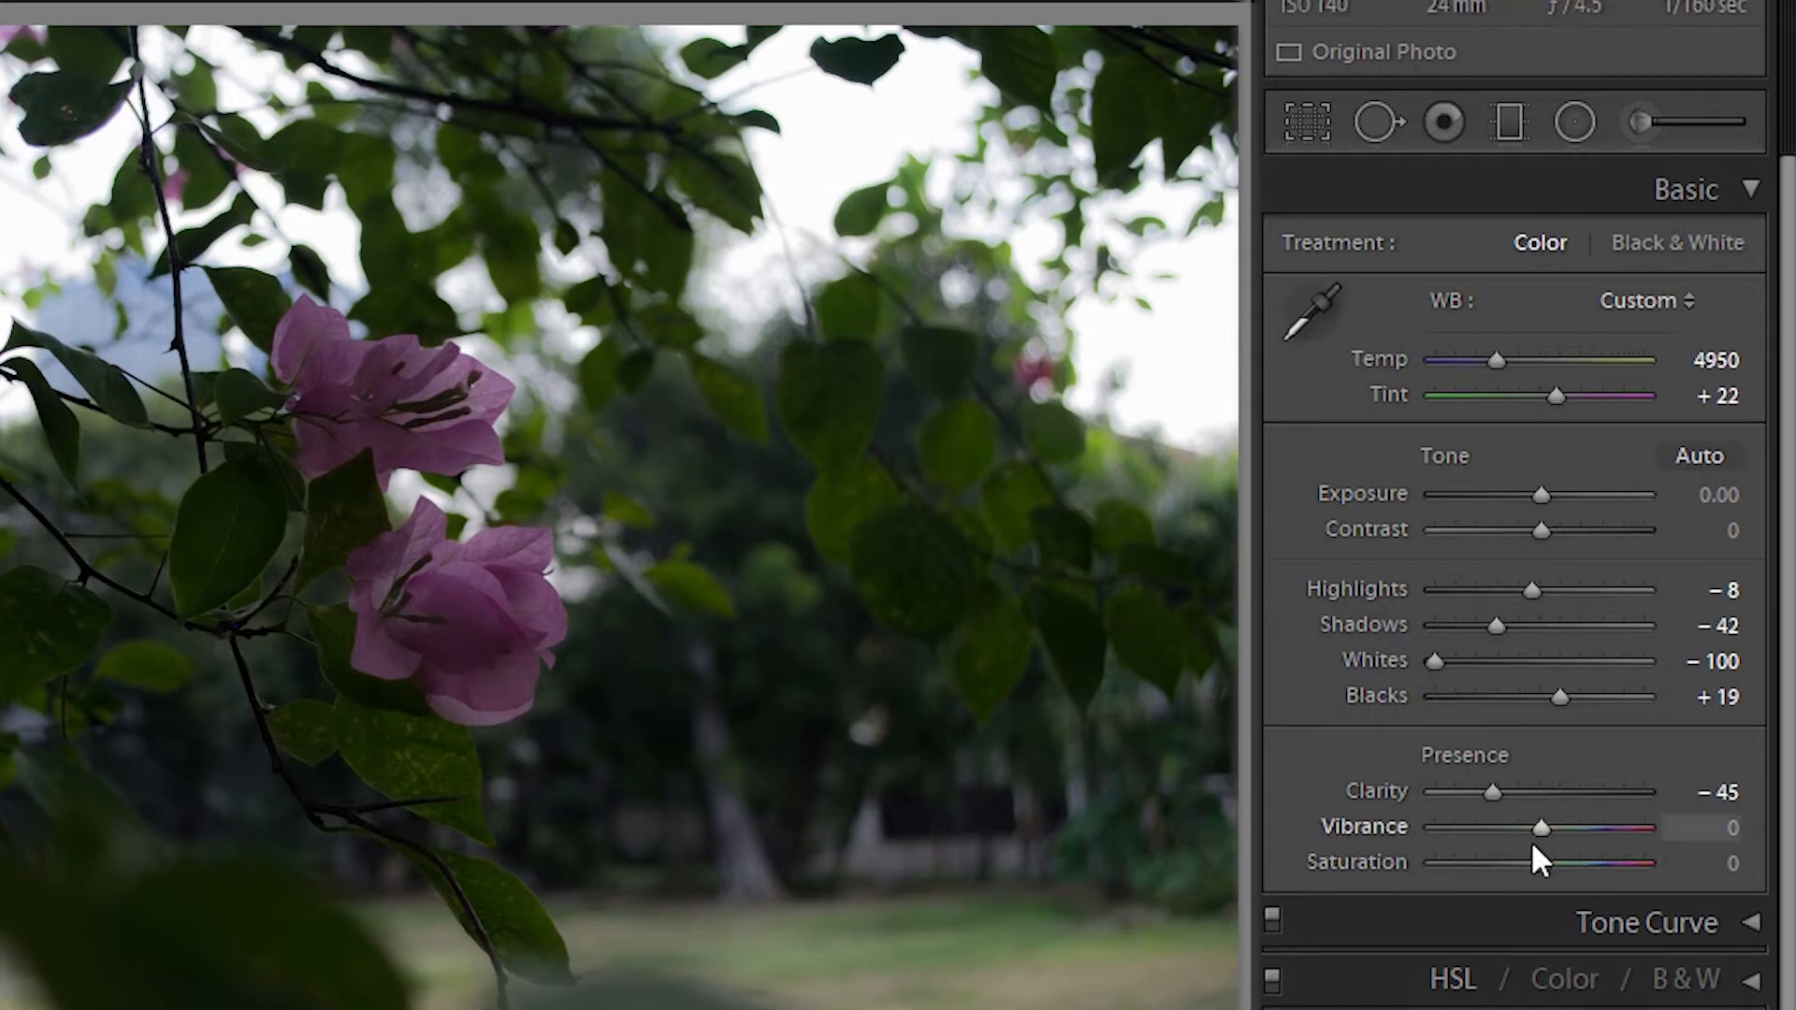
left_click_drag(1543, 864, 1697, 863)
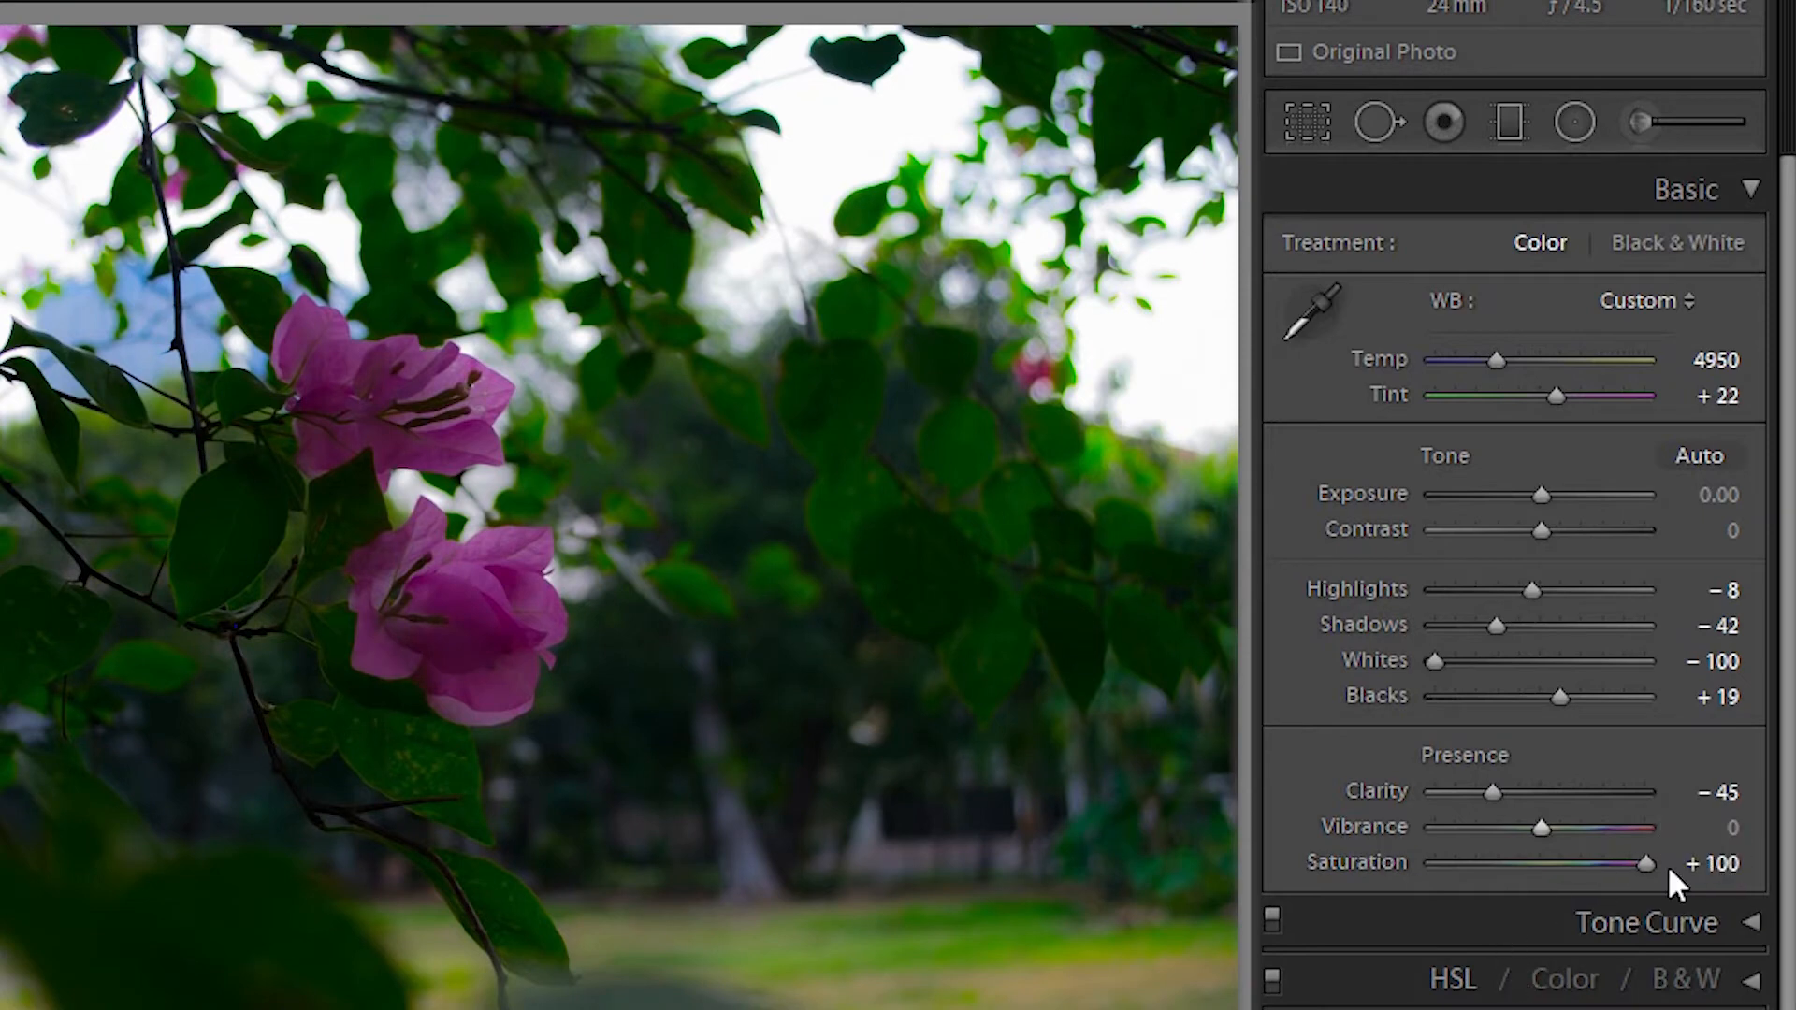
double_click(1640, 865)
left_click_drag(1543, 826, 1734, 847)
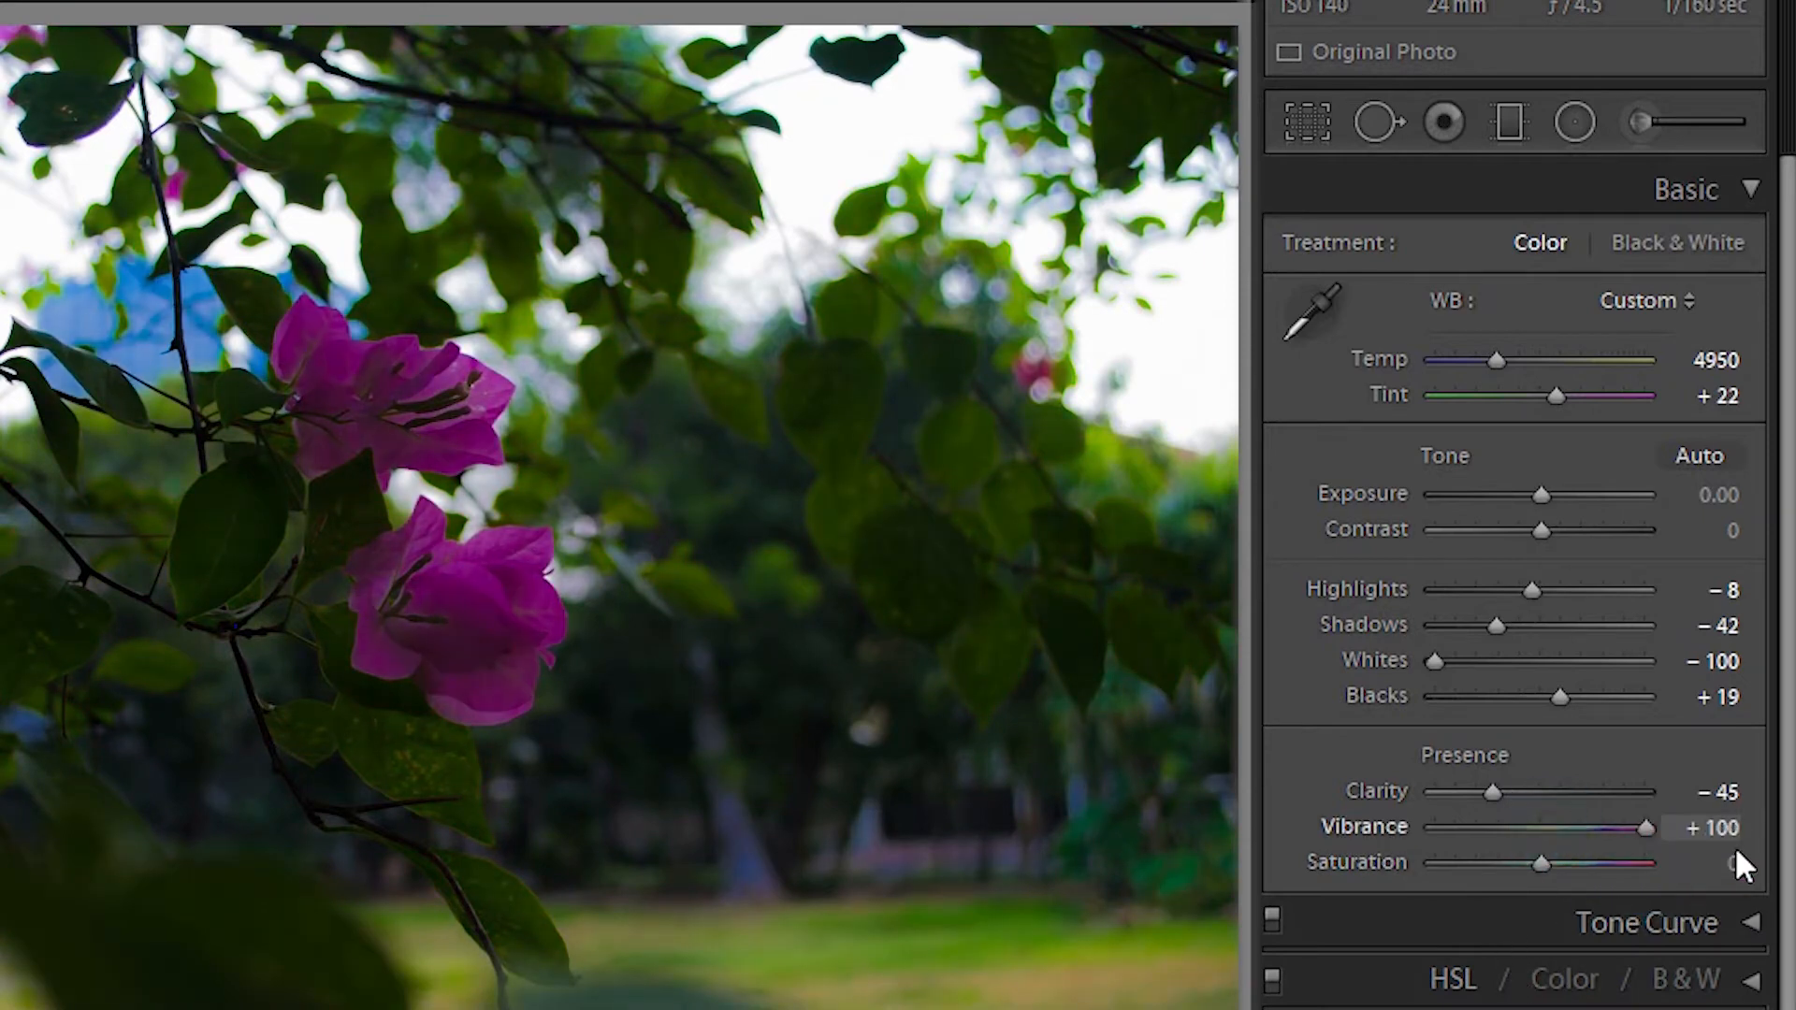
double_click(1645, 827)
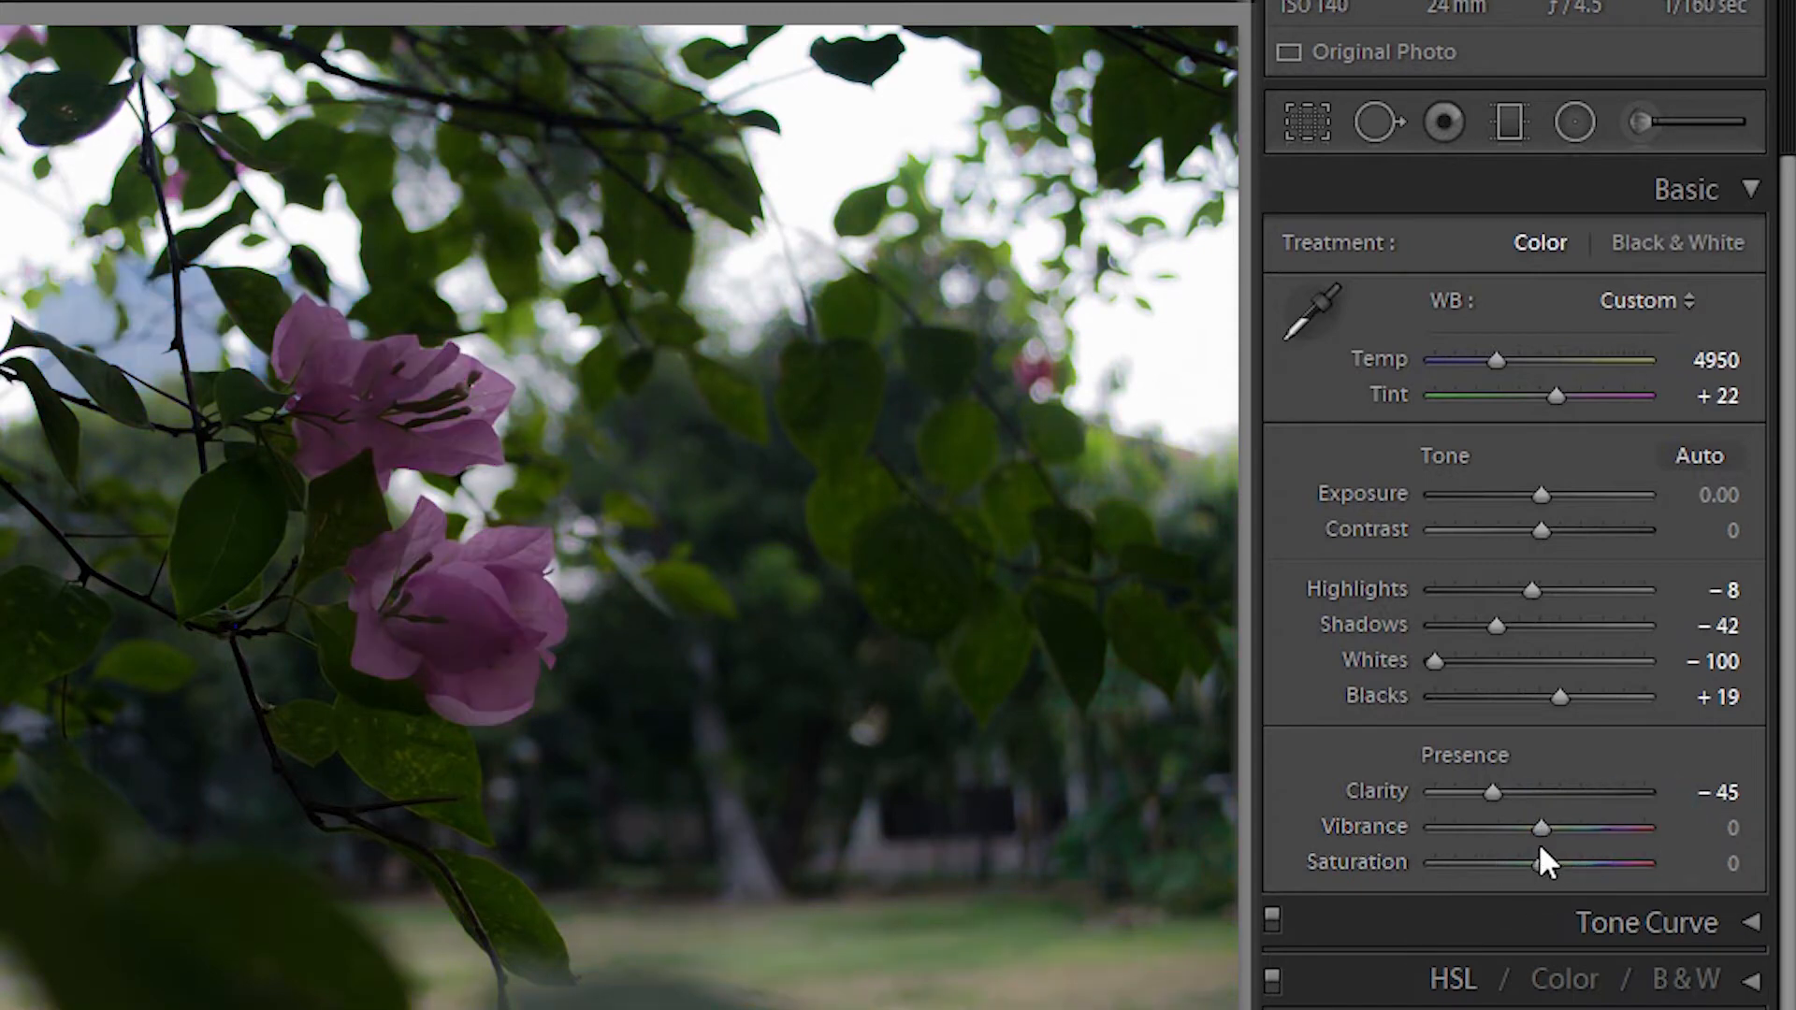
Set Vibrance to +26 and Saturation to +22, and collapse the Basic section.
left_click_drag(1537, 827, 1565, 861)
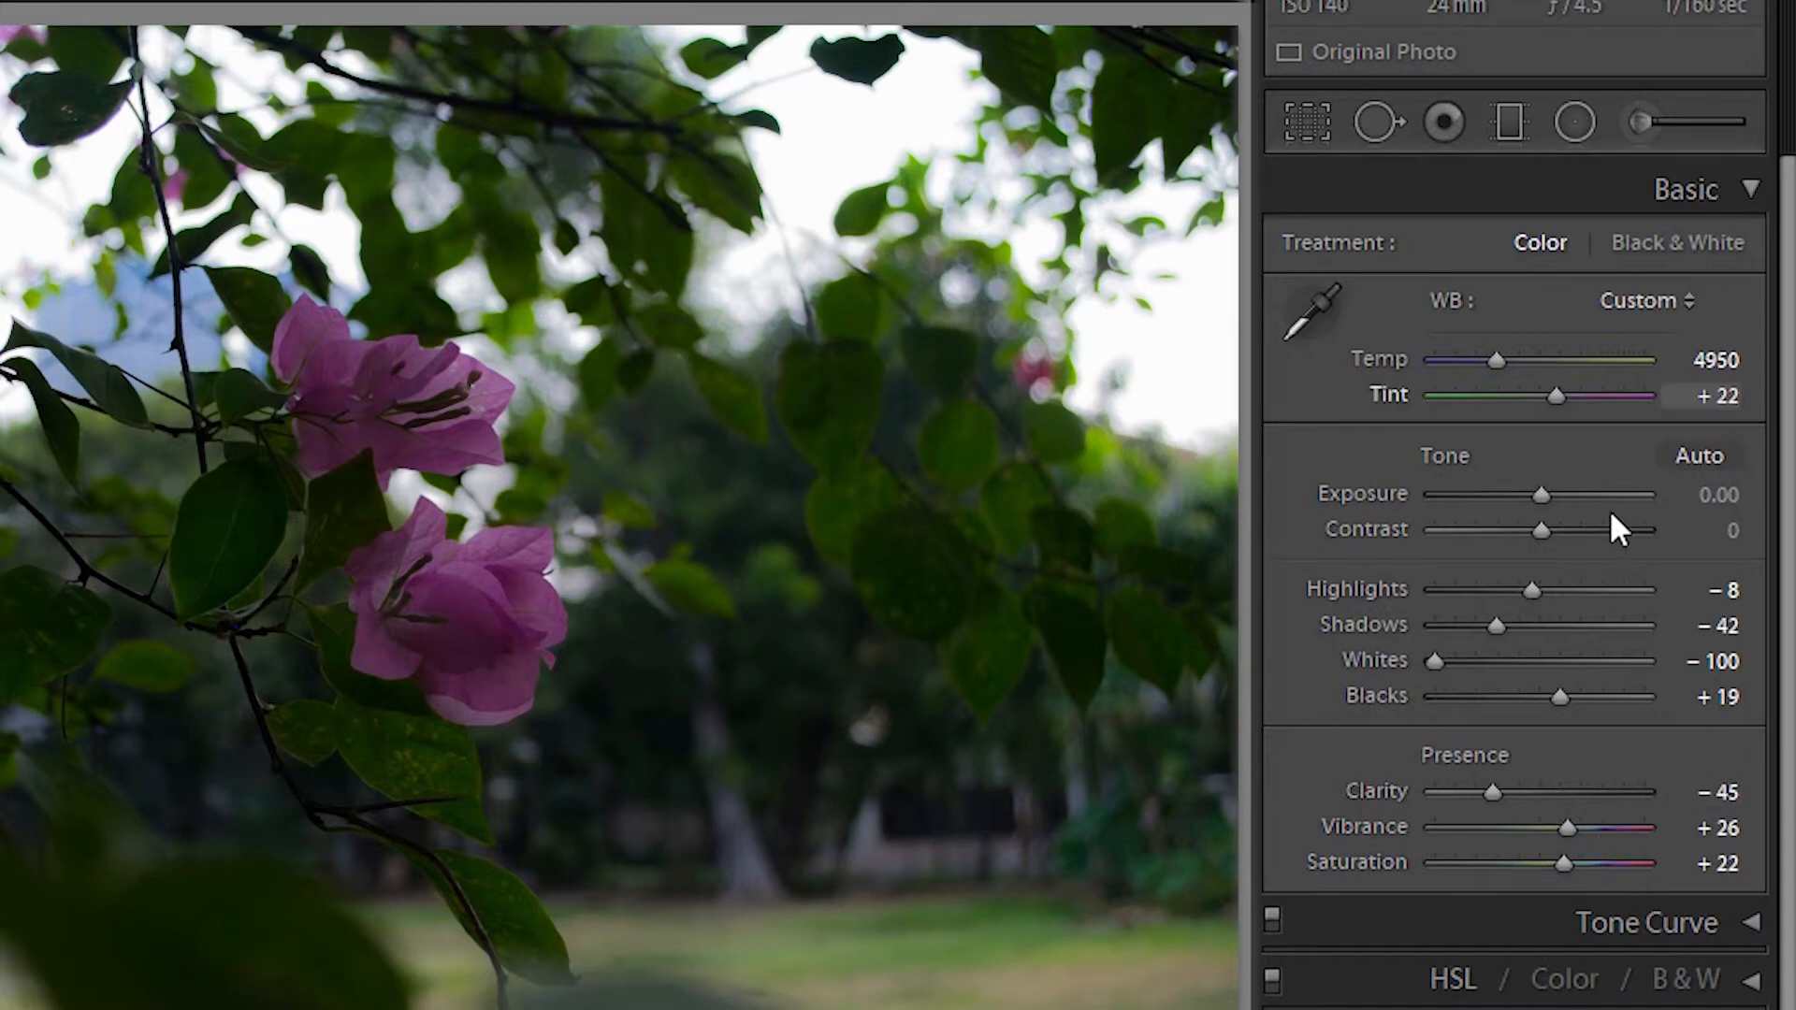
left_click(1749, 191)
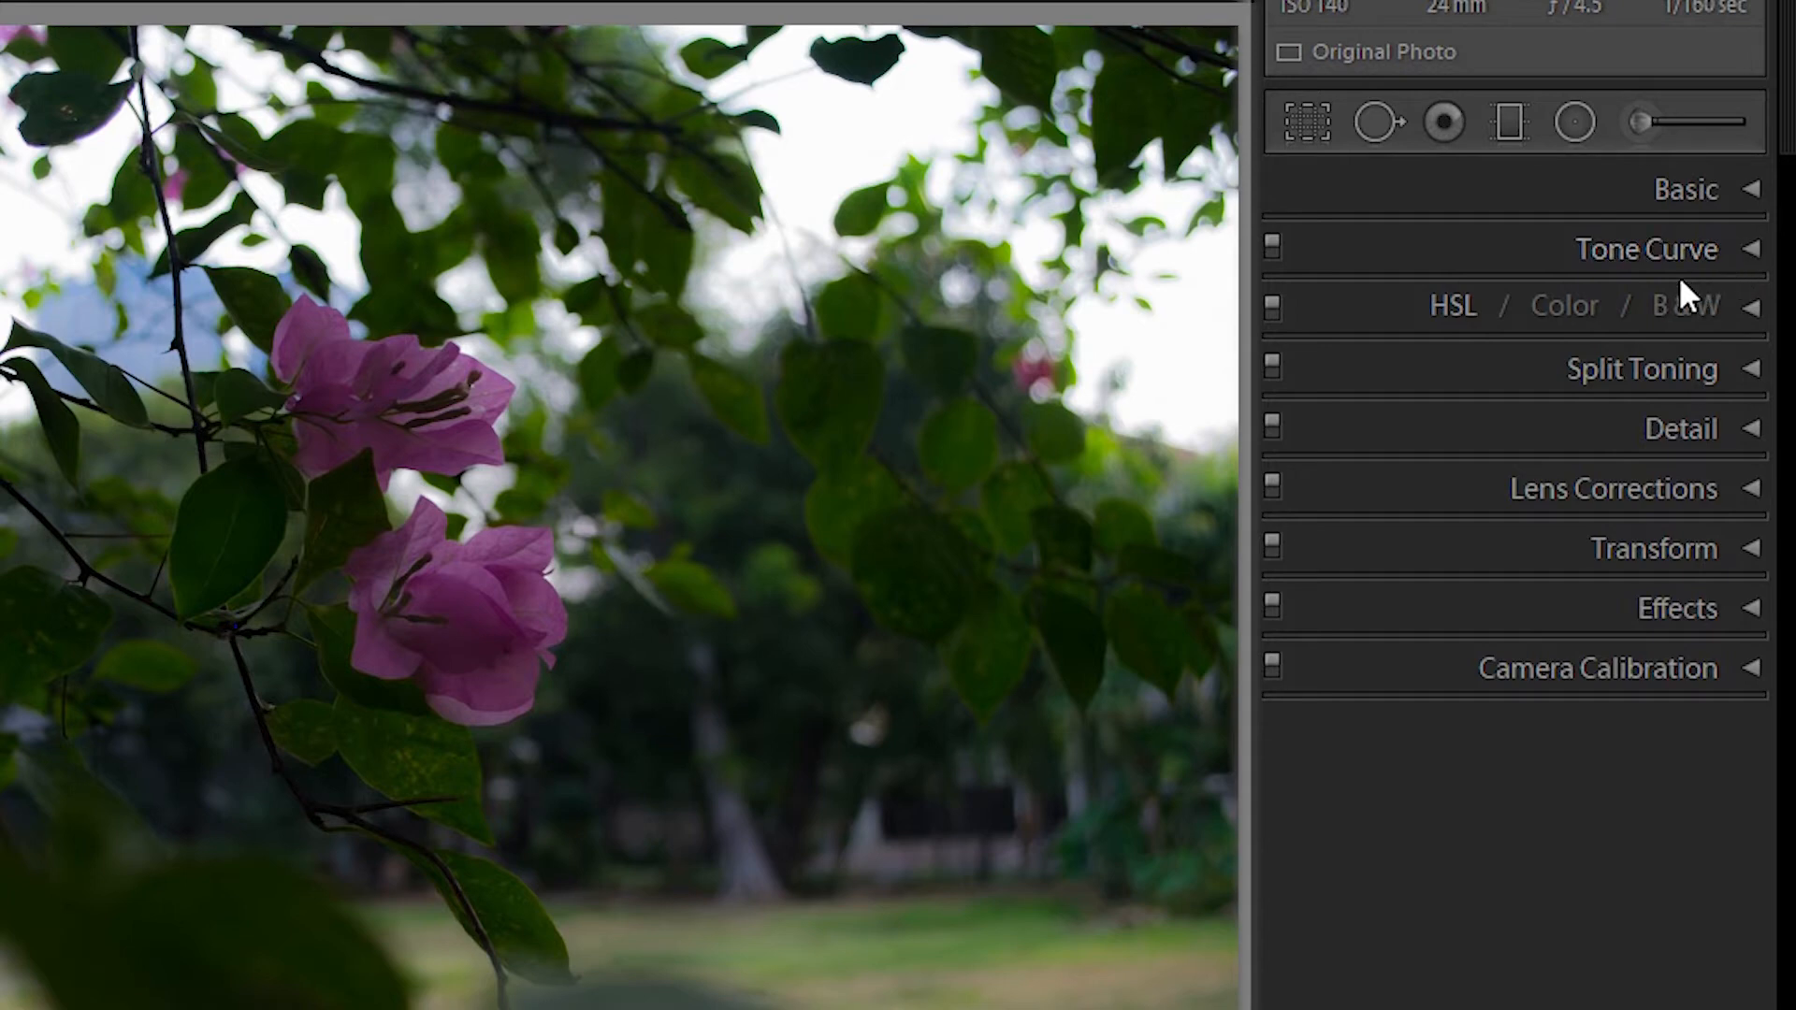
Expand the HSL section, preview the black-and-white mix, and return to the HSL sliders for hue, saturation and luminance.
left_click(1749, 306)
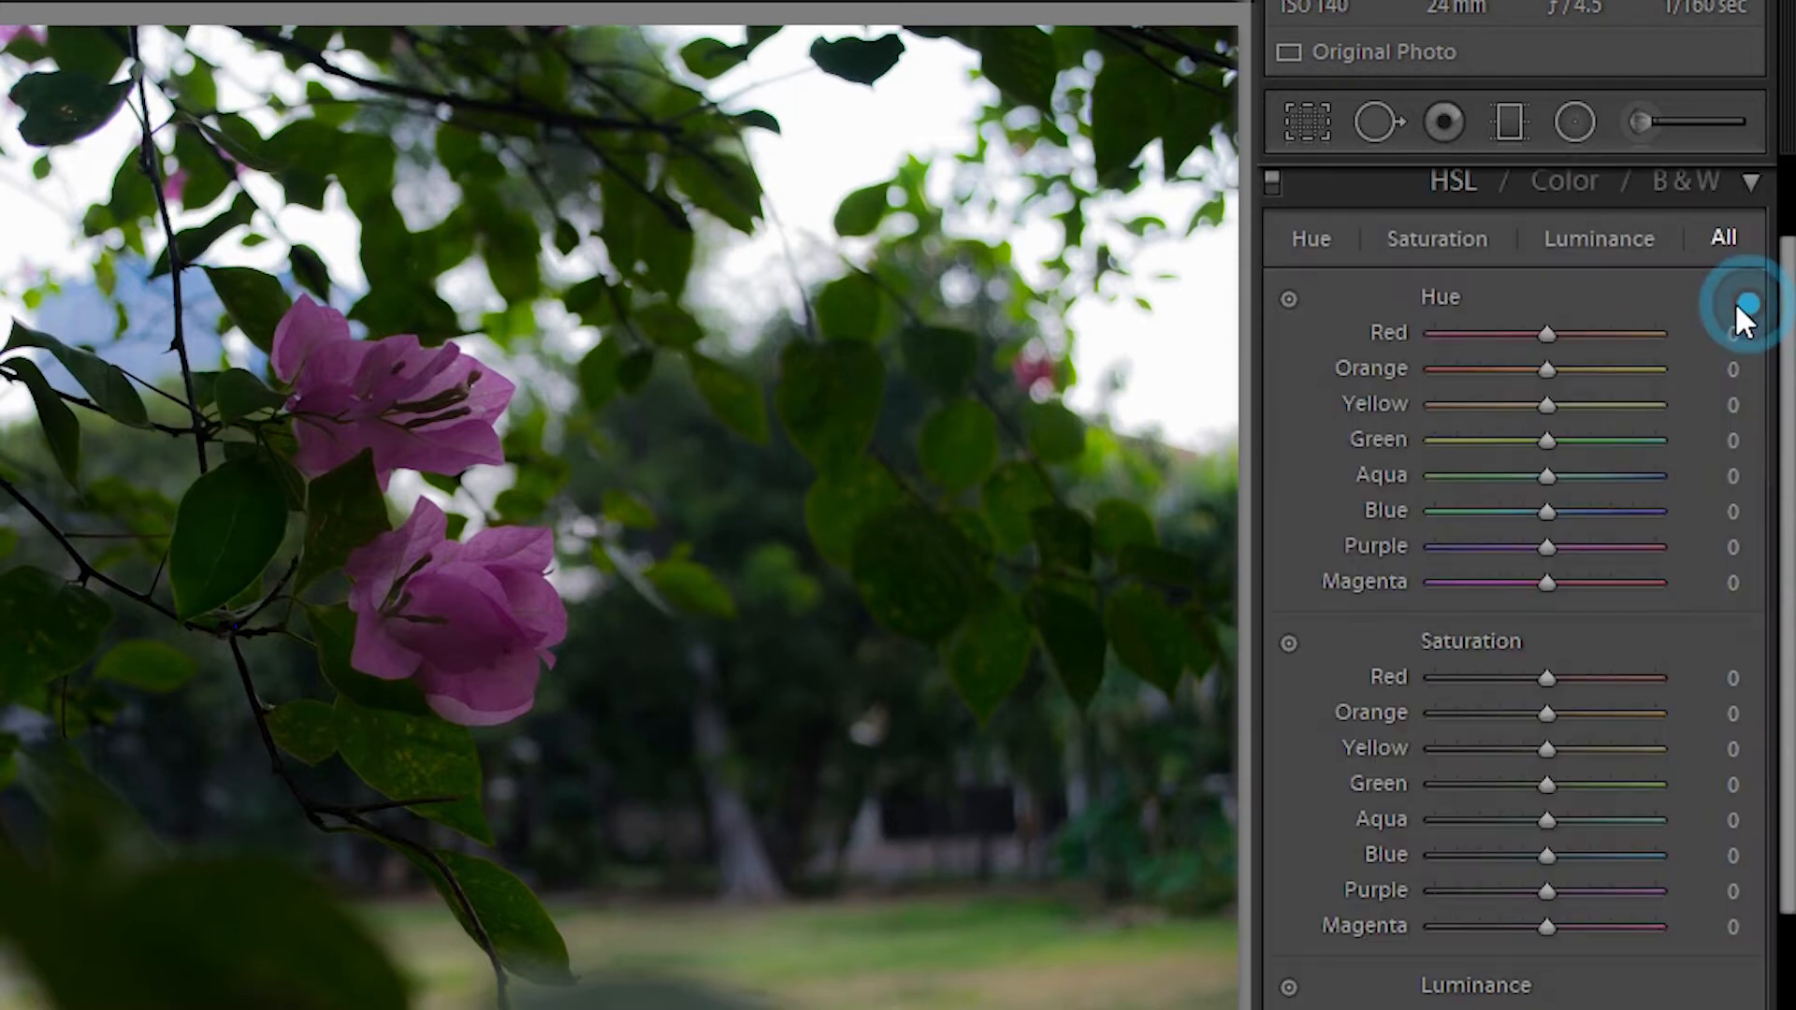
scroll(1553, 187, "down", 3)
scroll(1660, 192, "up", 2)
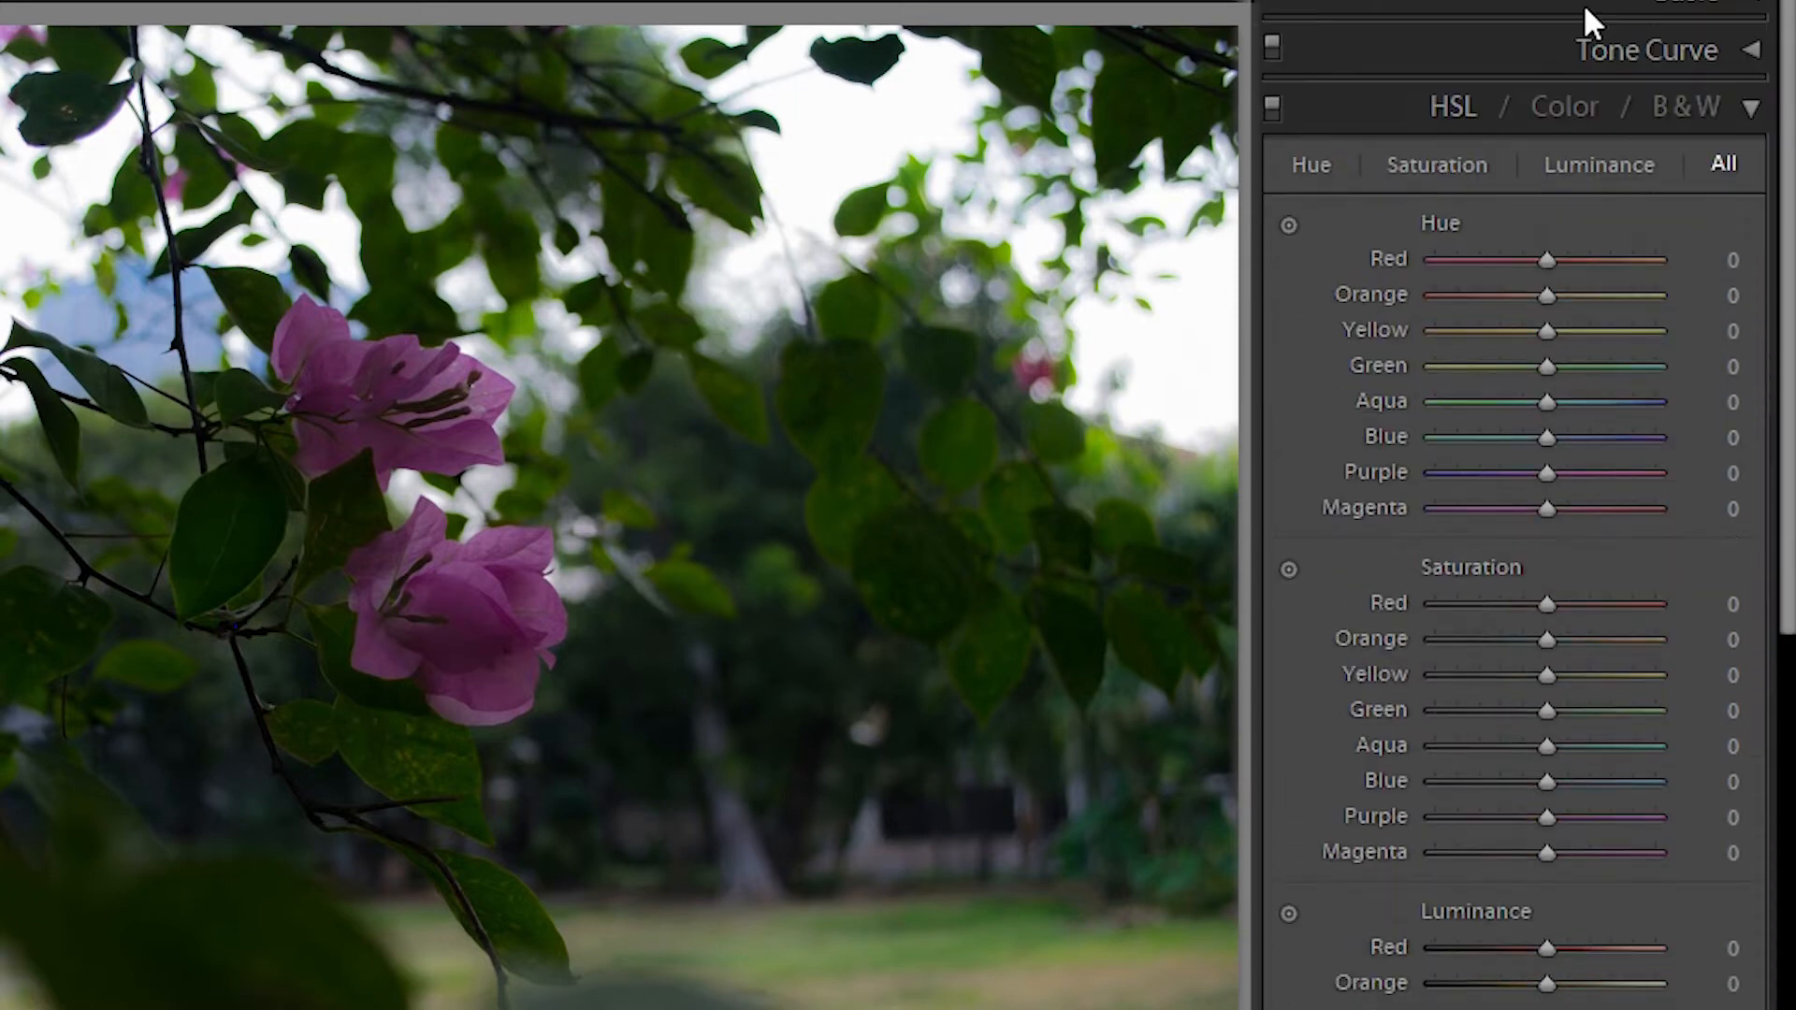
left_click(1669, 116)
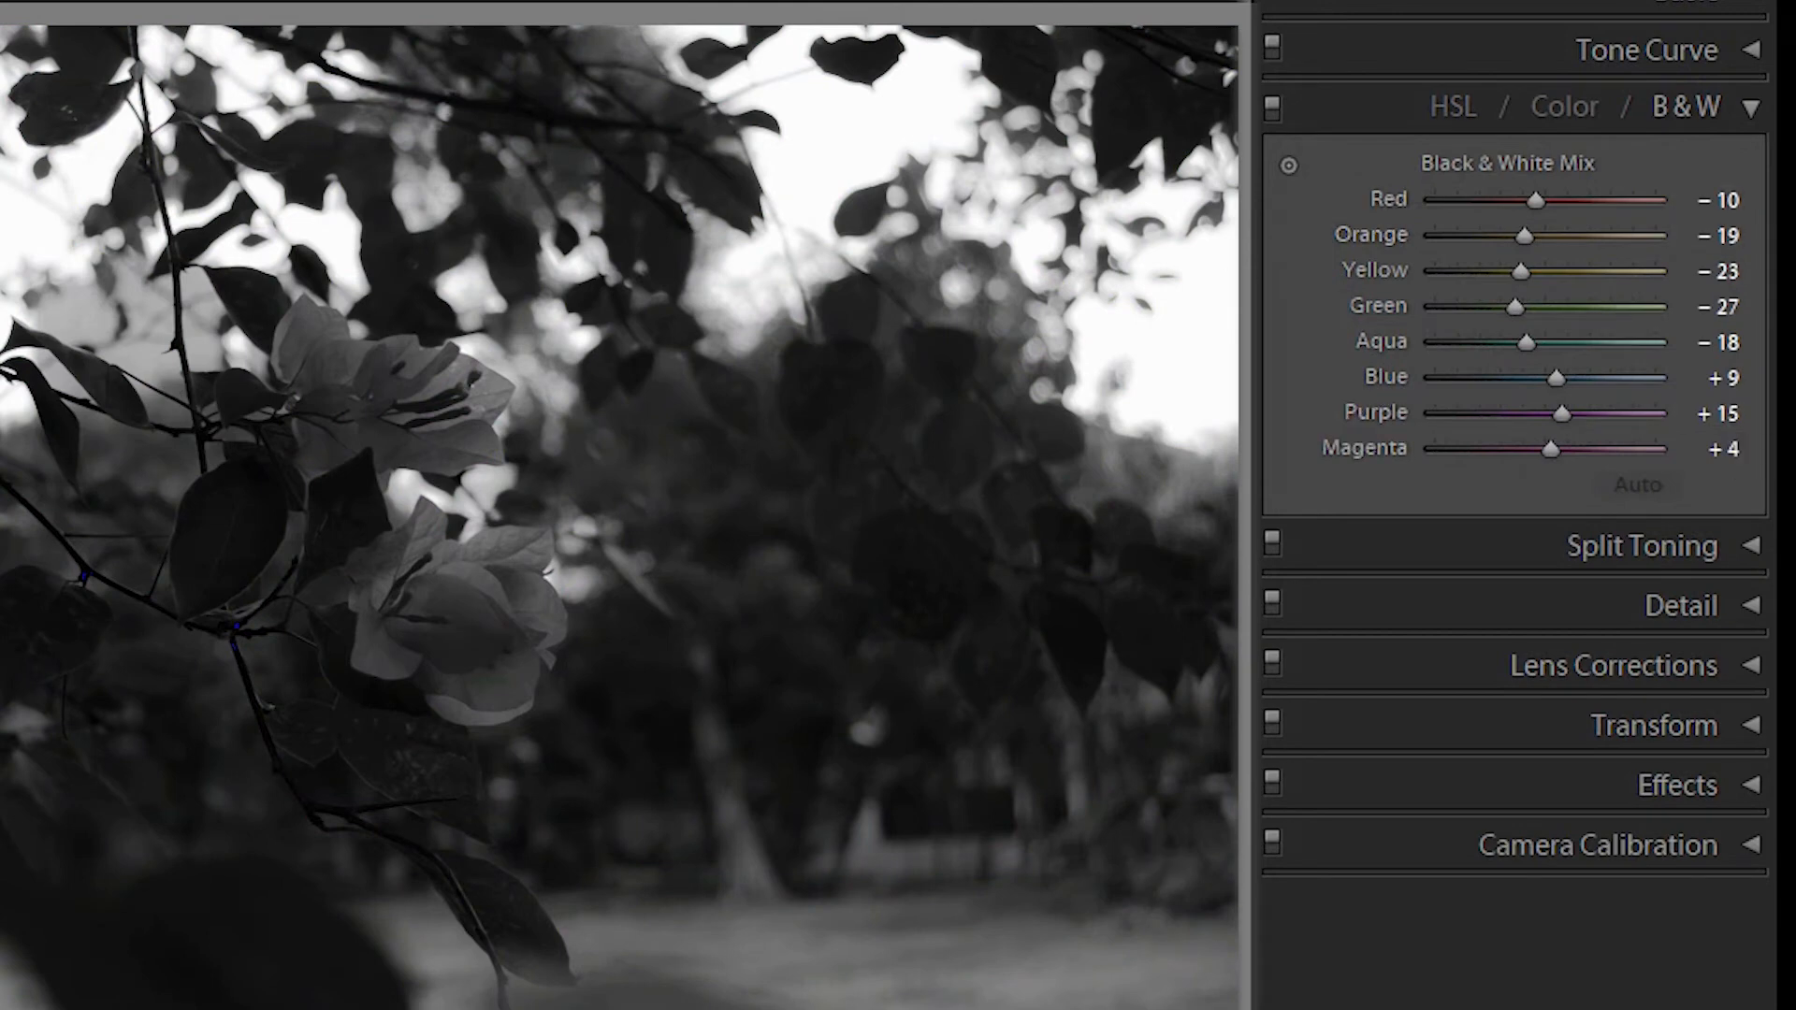
left_click(1447, 105)
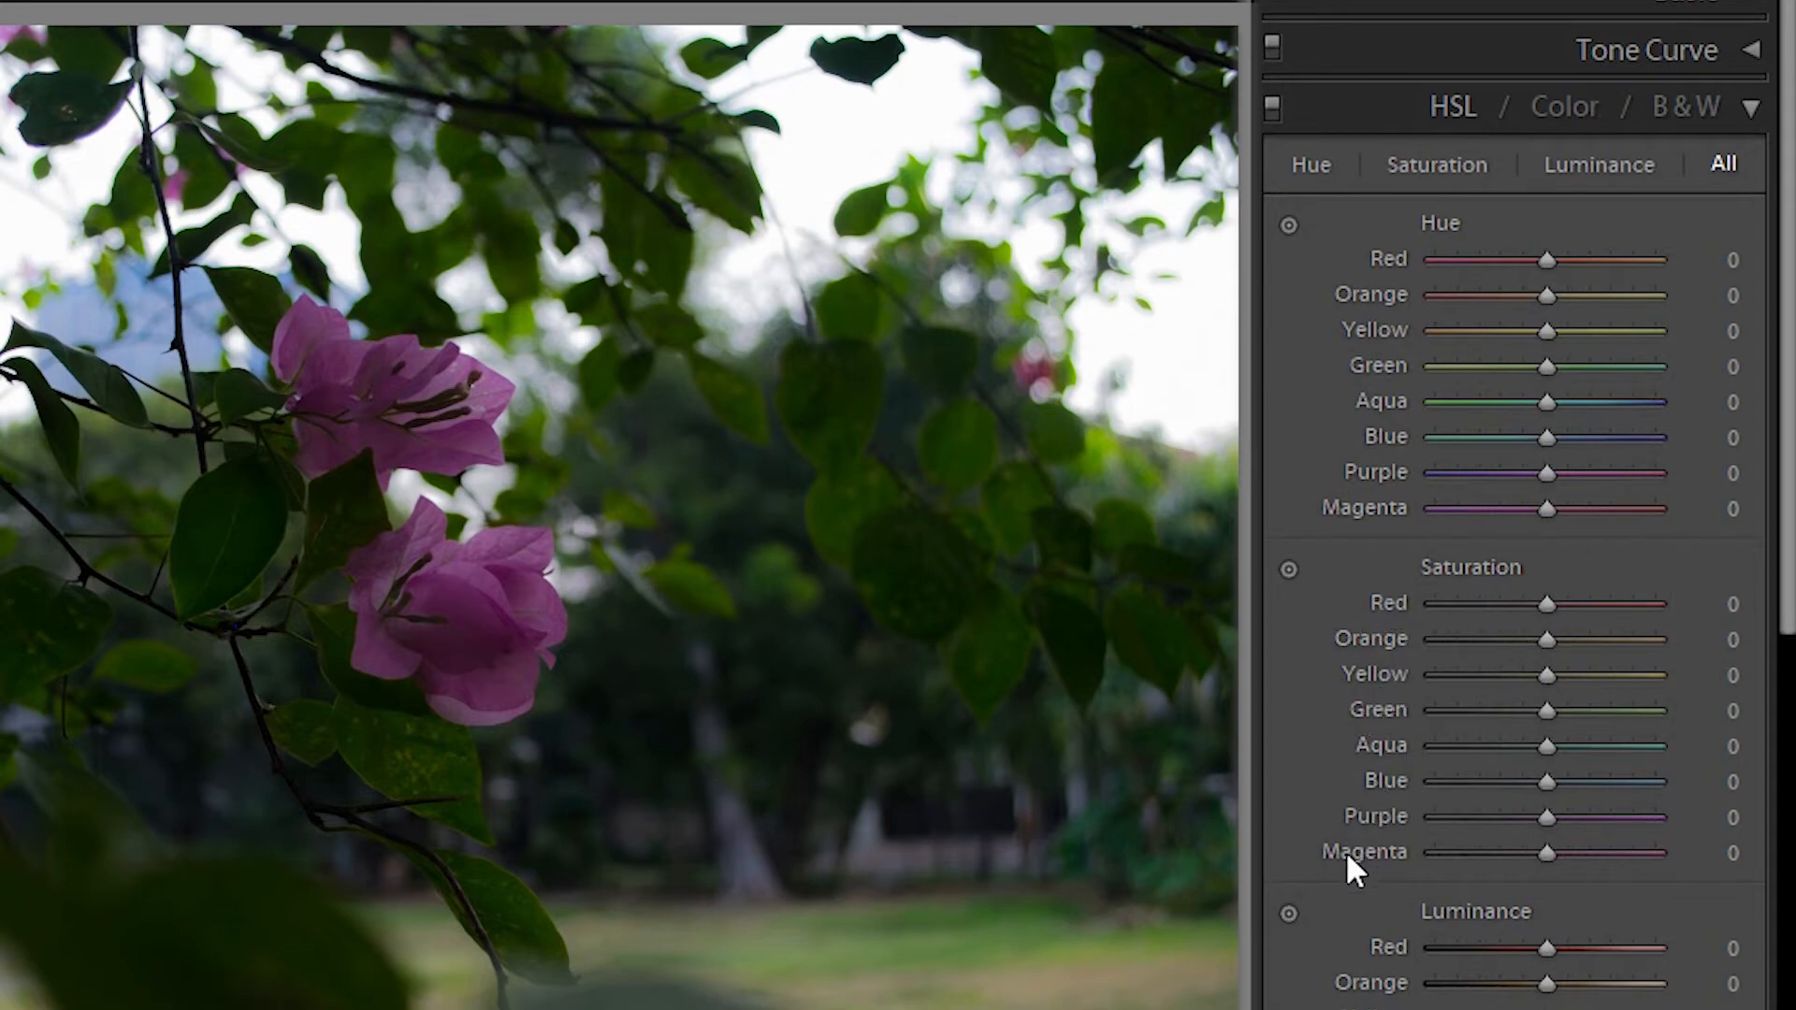
scroll(1336, 885, "down", 3)
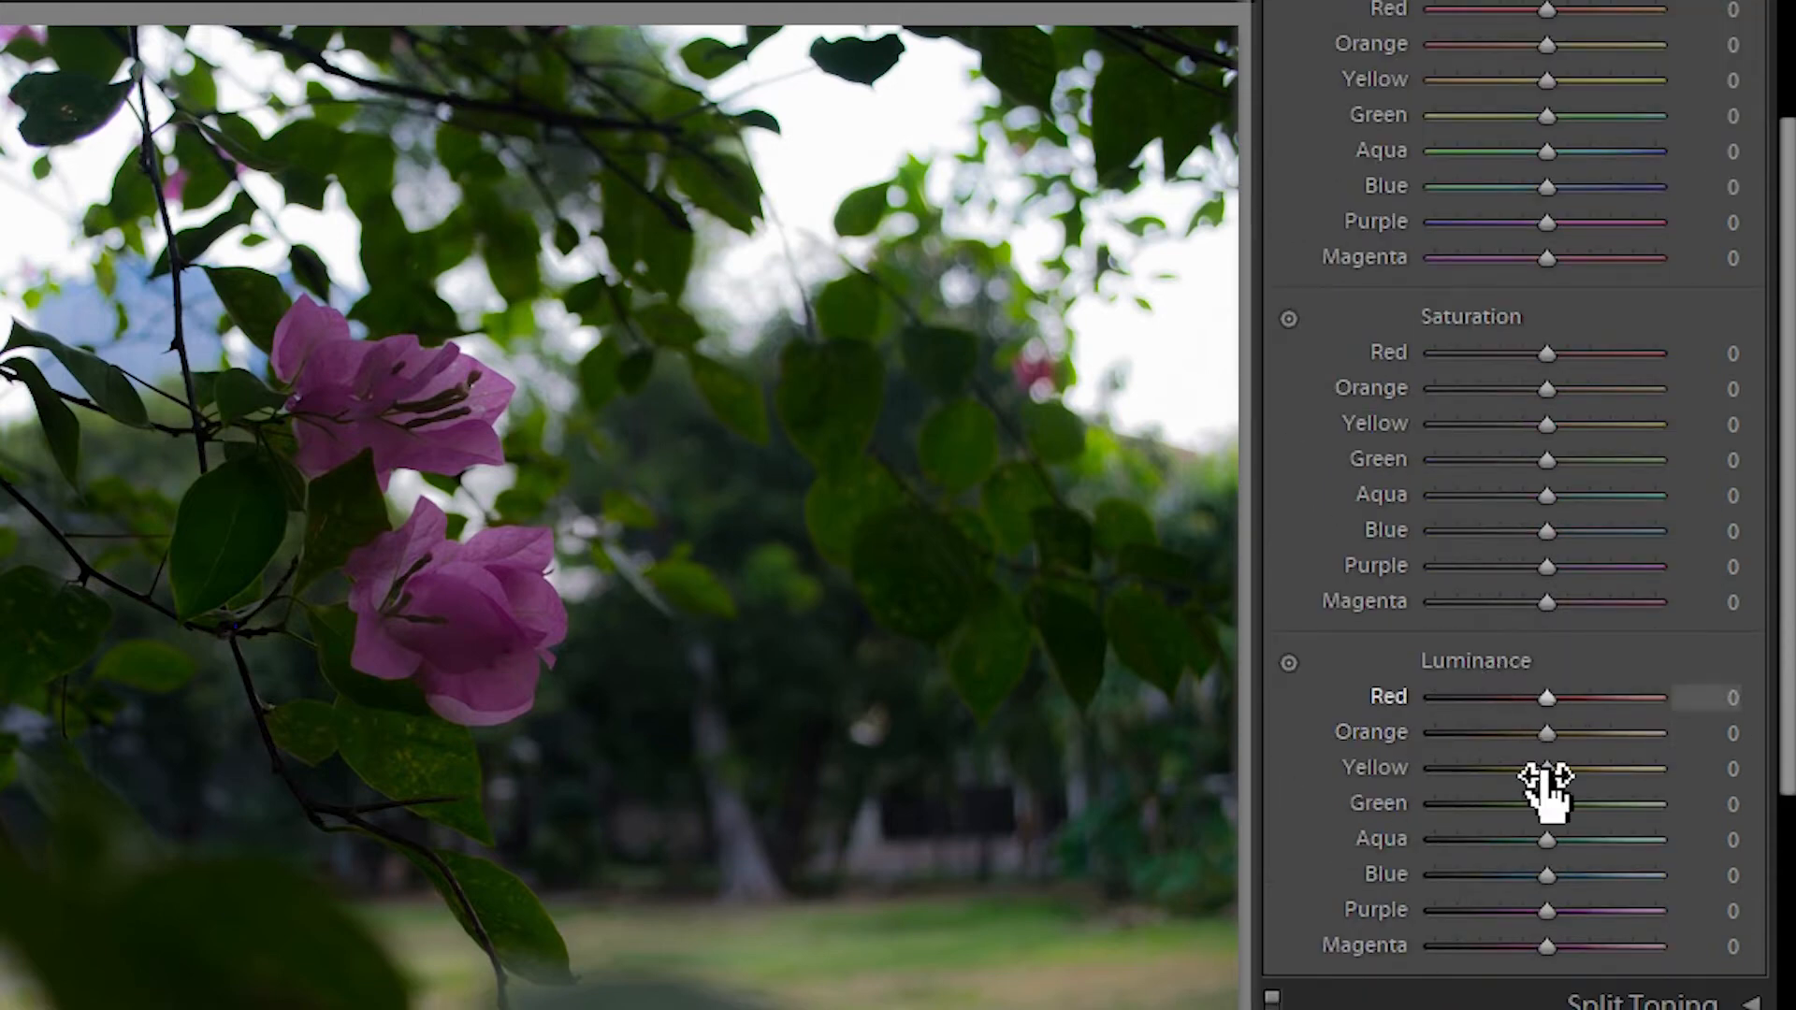
scroll(1346, 710, "up", 2)
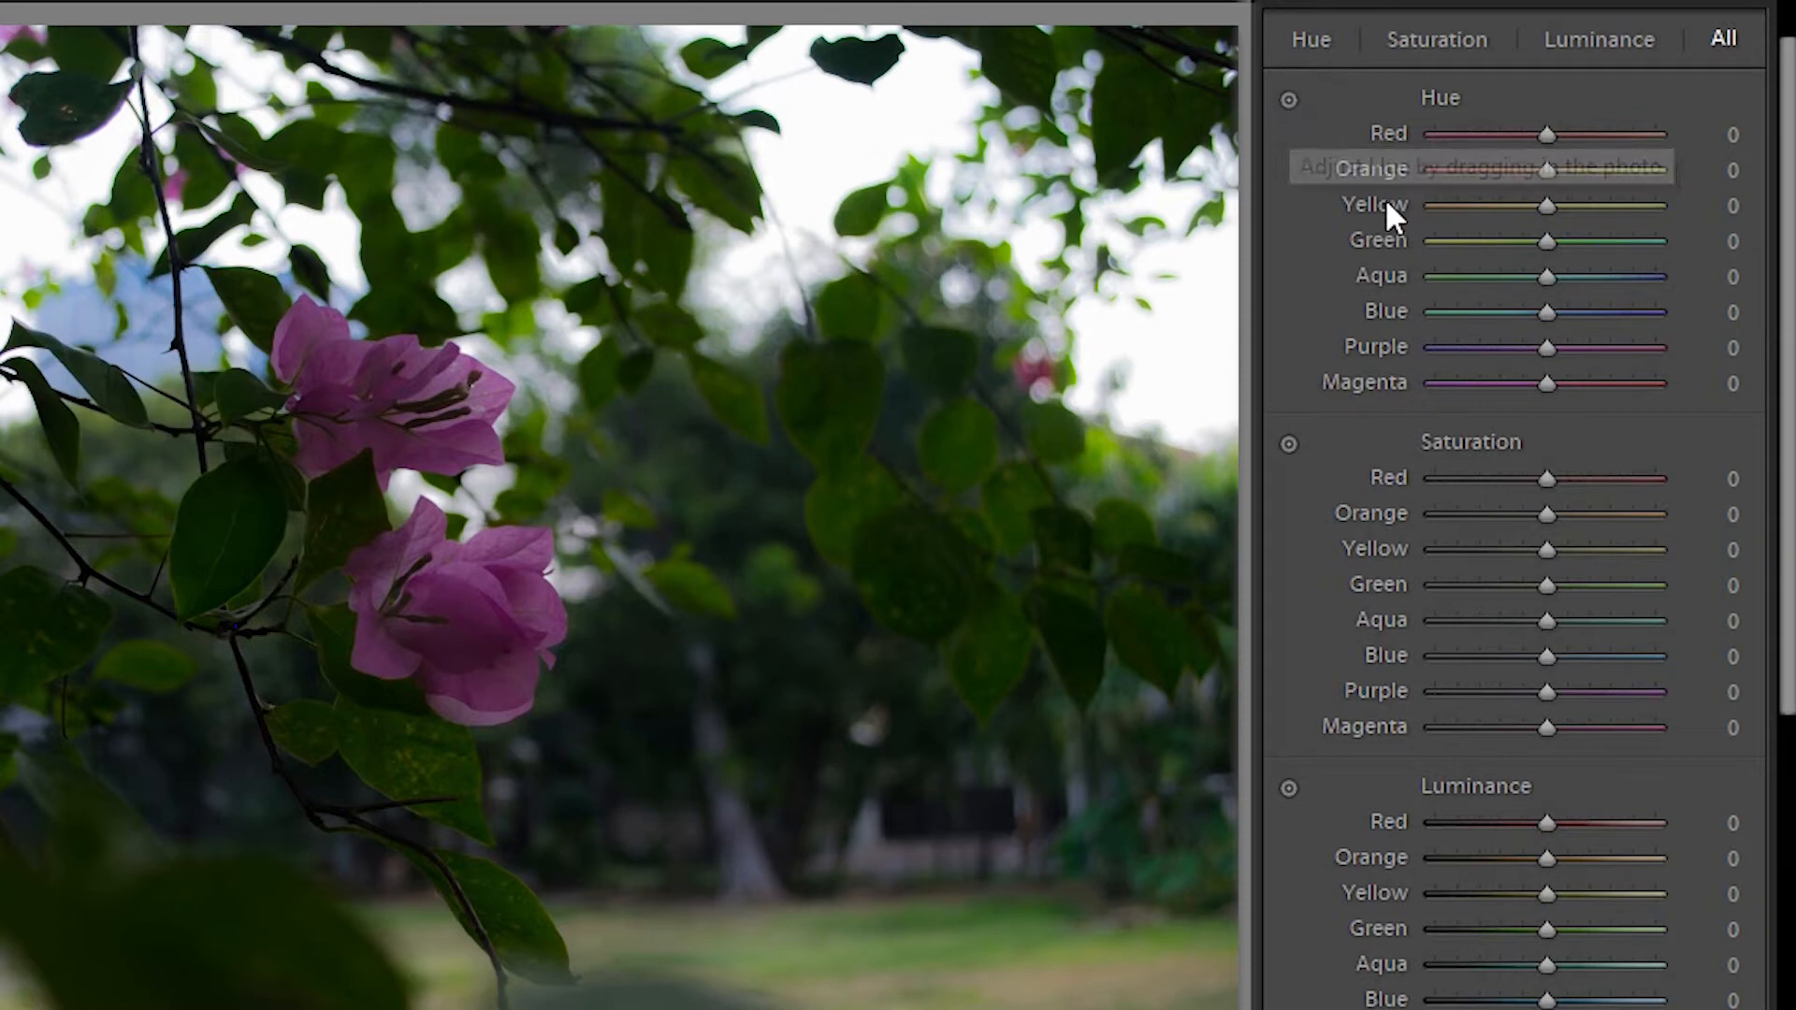
Try the targeted hue adjustment on the lower flower with Purple and Magenta at +100, and reset both hues to 0.
left_click(1289, 99)
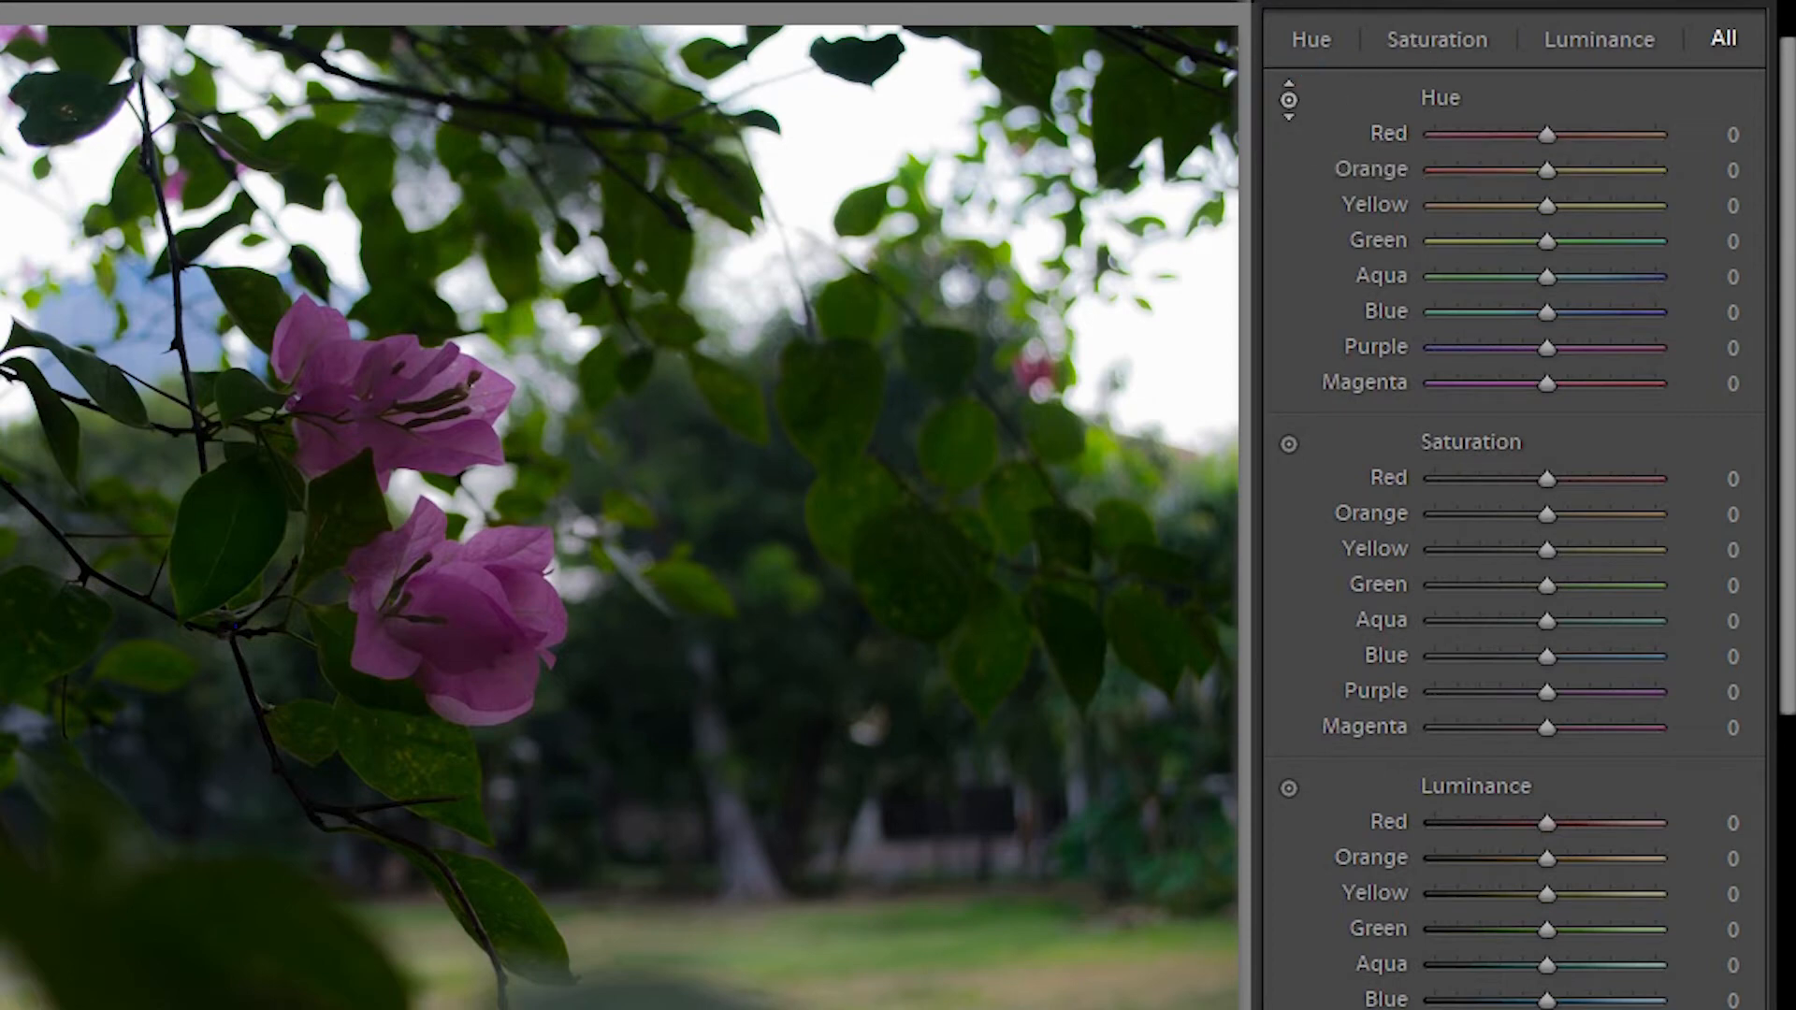
left_click(449, 593)
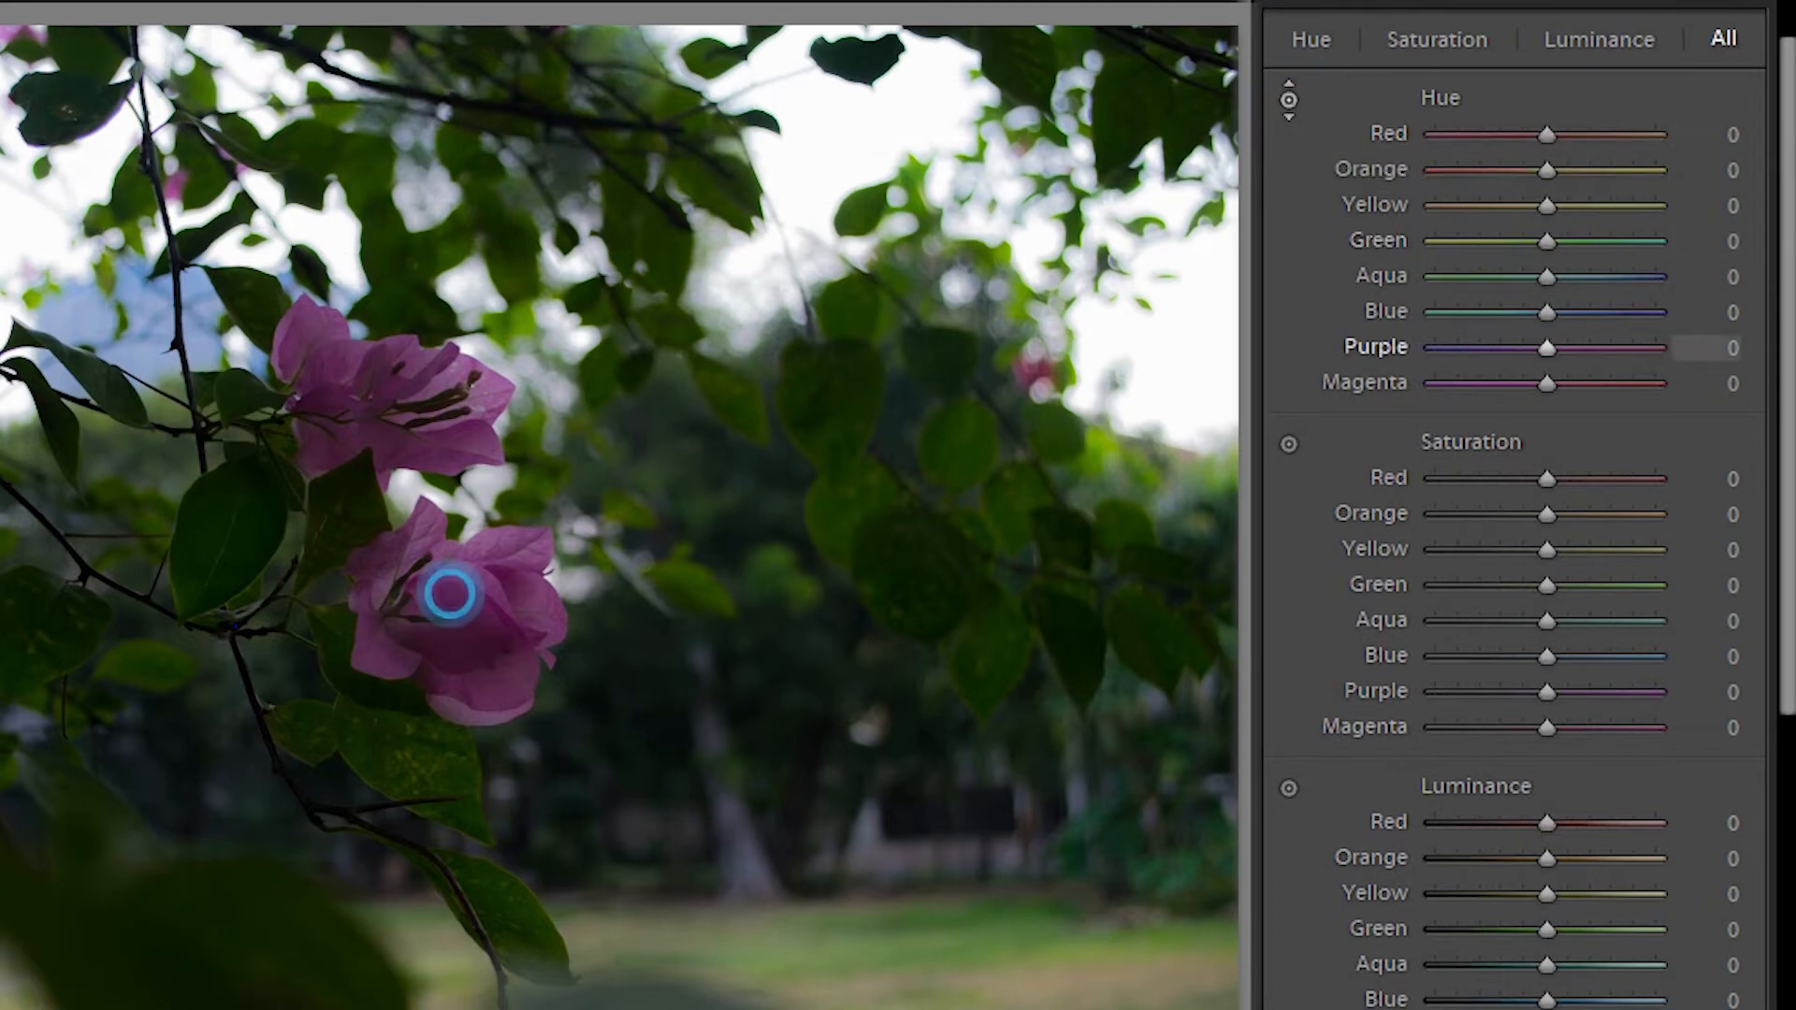
left_click_drag(450, 593, 450, 505)
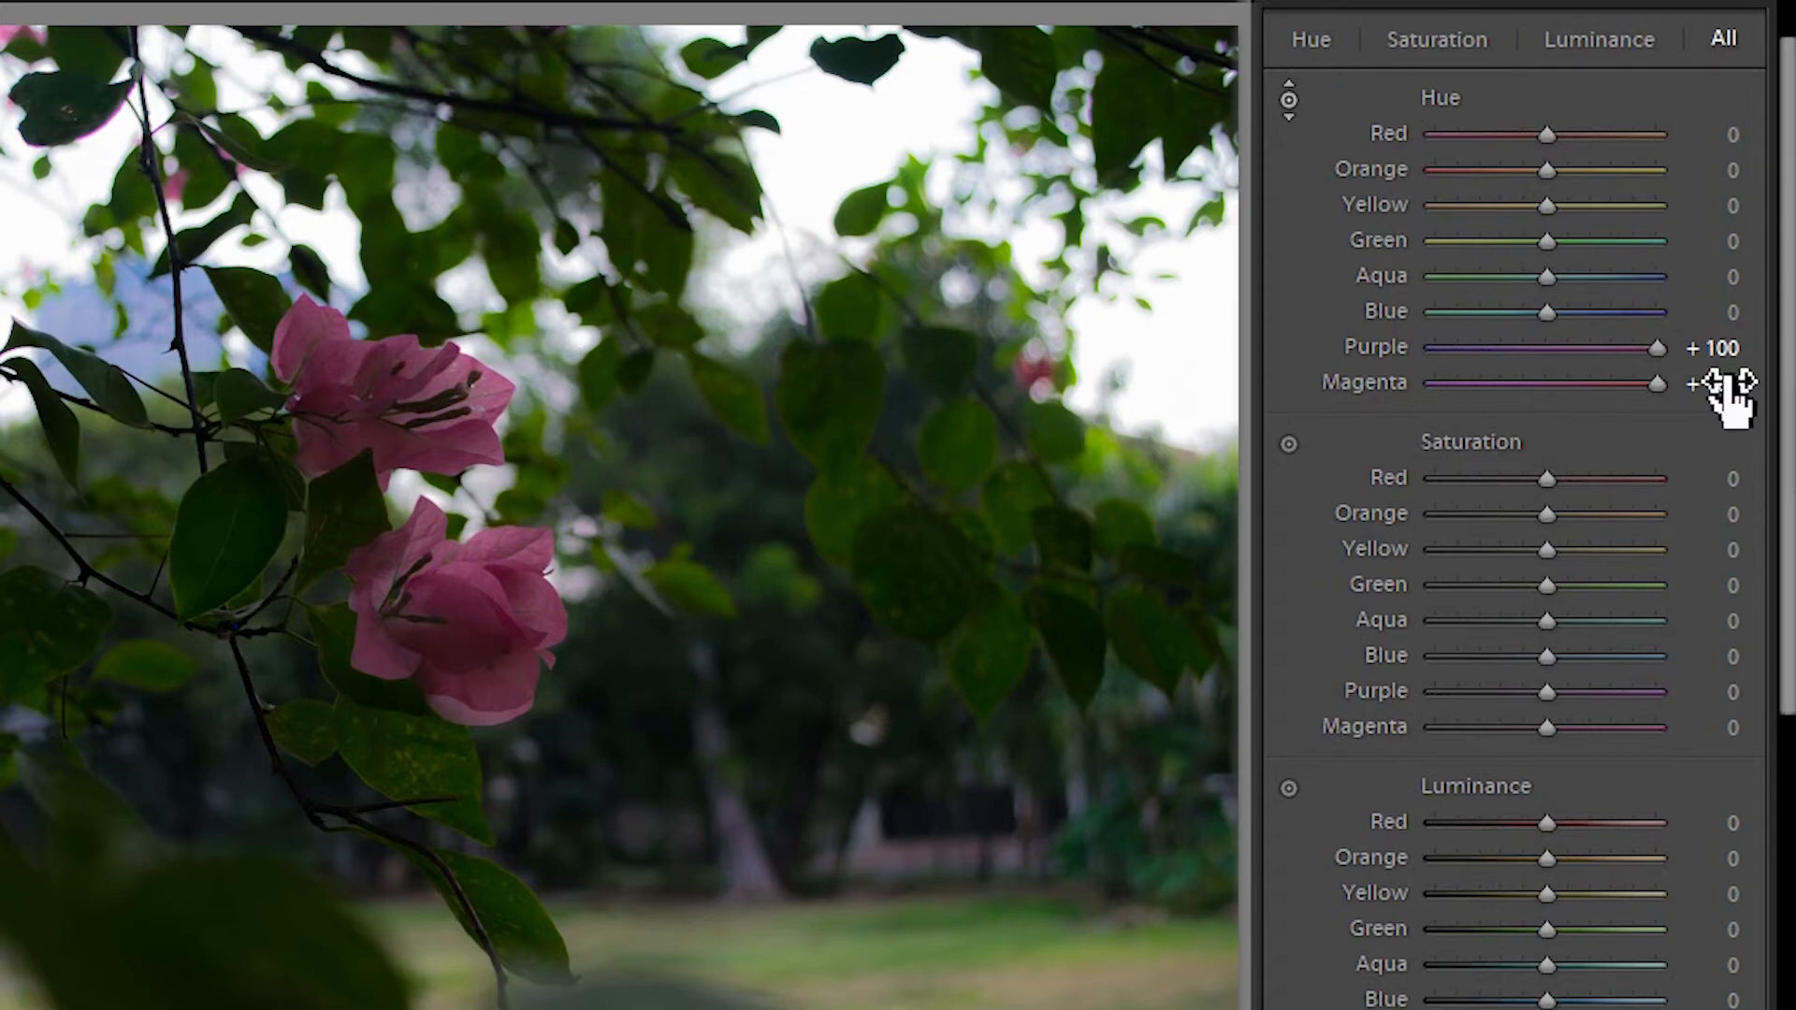
double_click(1656, 350)
left_click(1657, 381)
double_click(1657, 382)
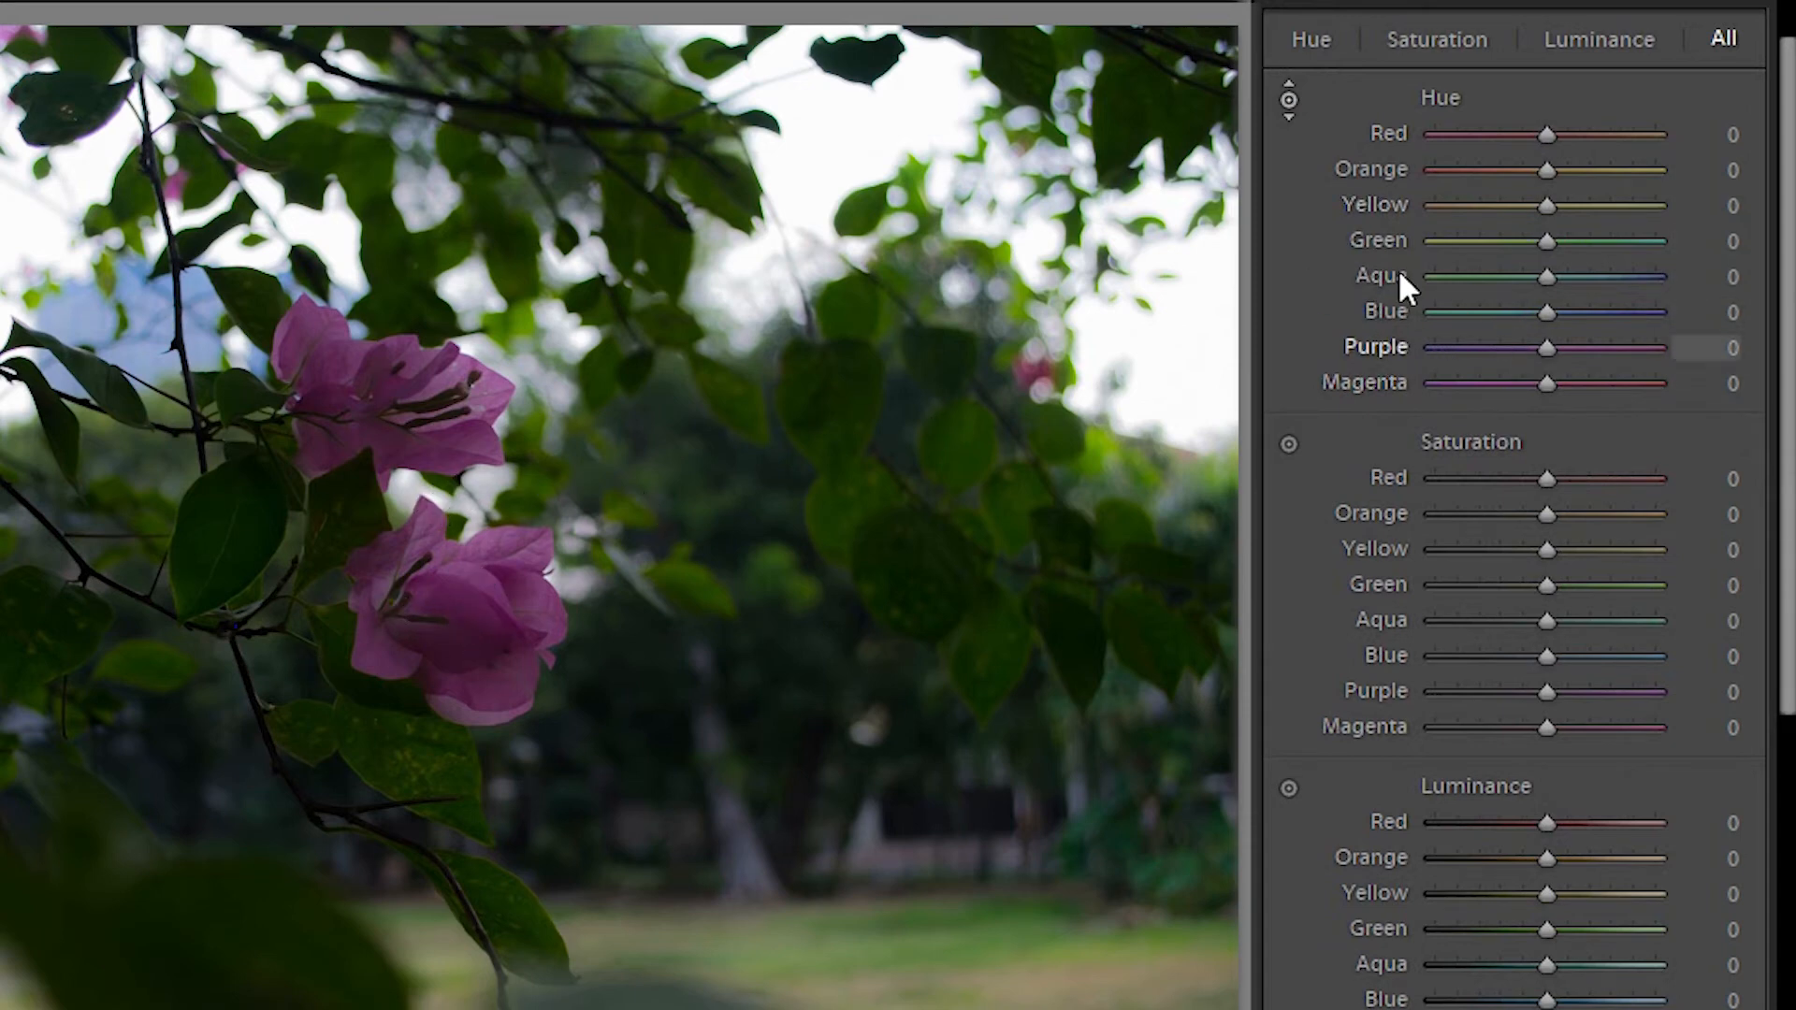
Set the Magenta hue to +34 and the Purple hue to +24, and check the lower flower up close.
left_click_drag(1546, 384, 1637, 387)
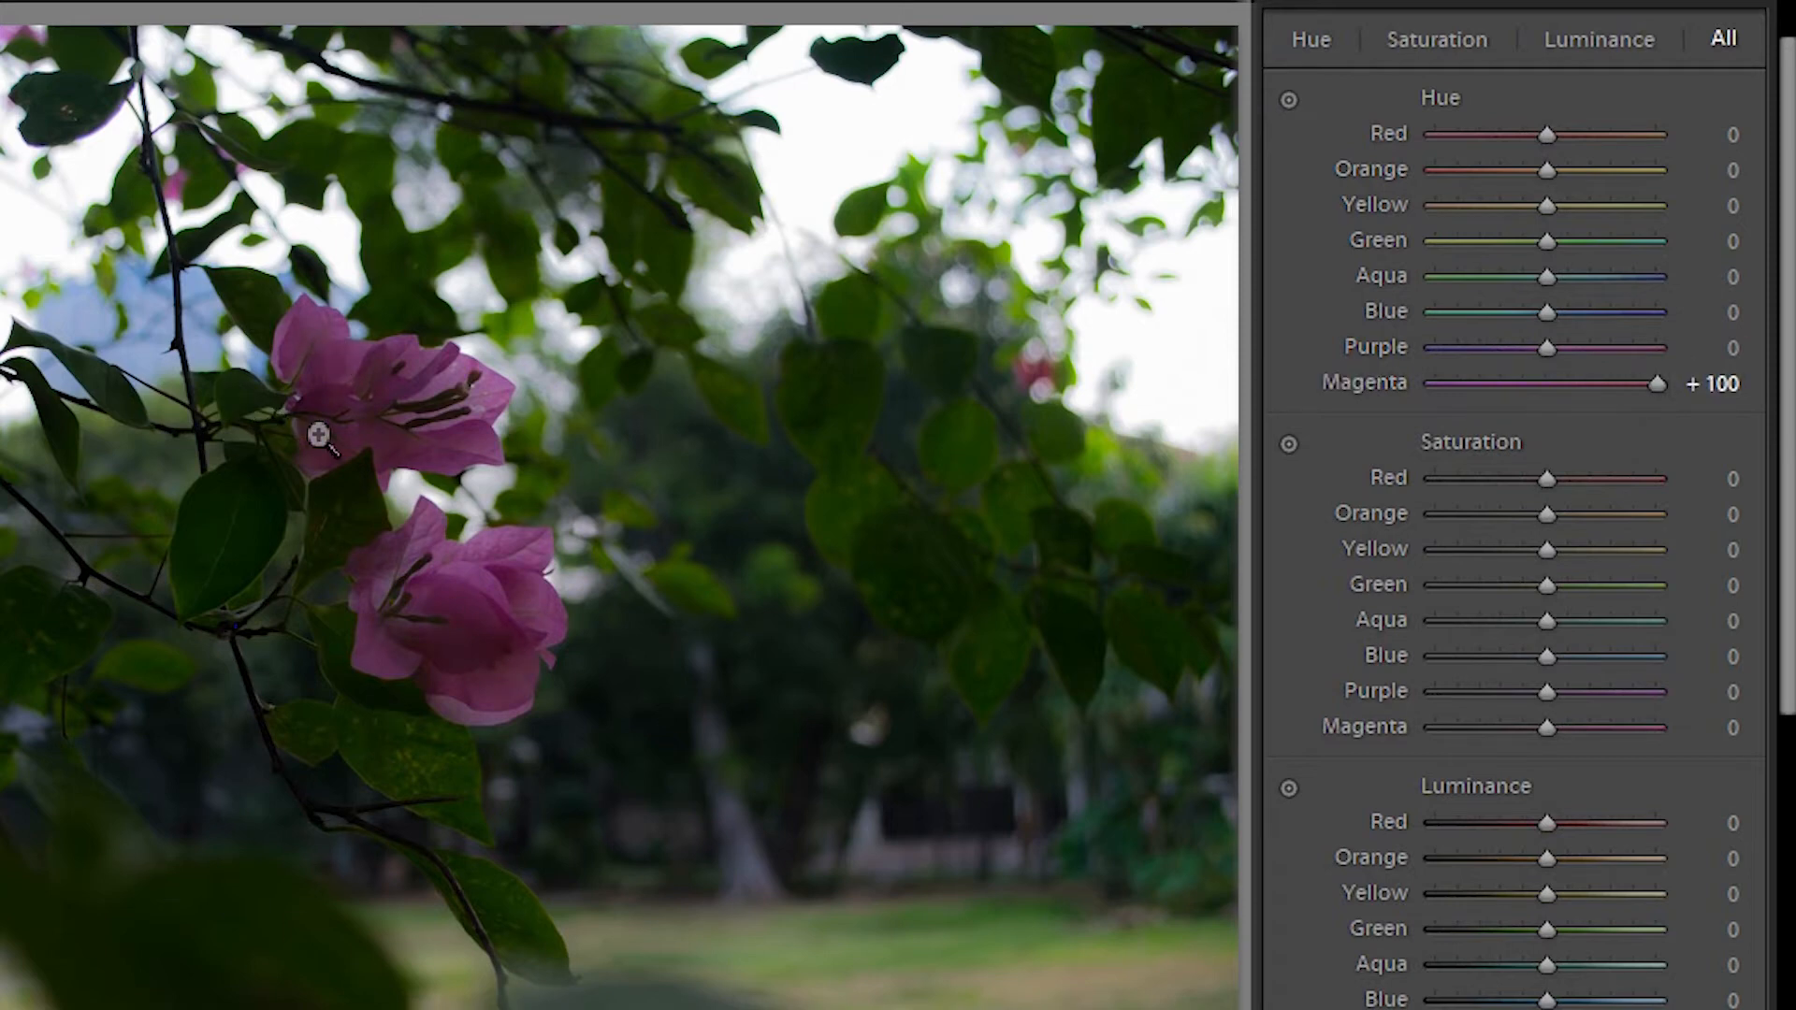
left_click_drag(1654, 382, 1571, 349)
double_click(1559, 383)
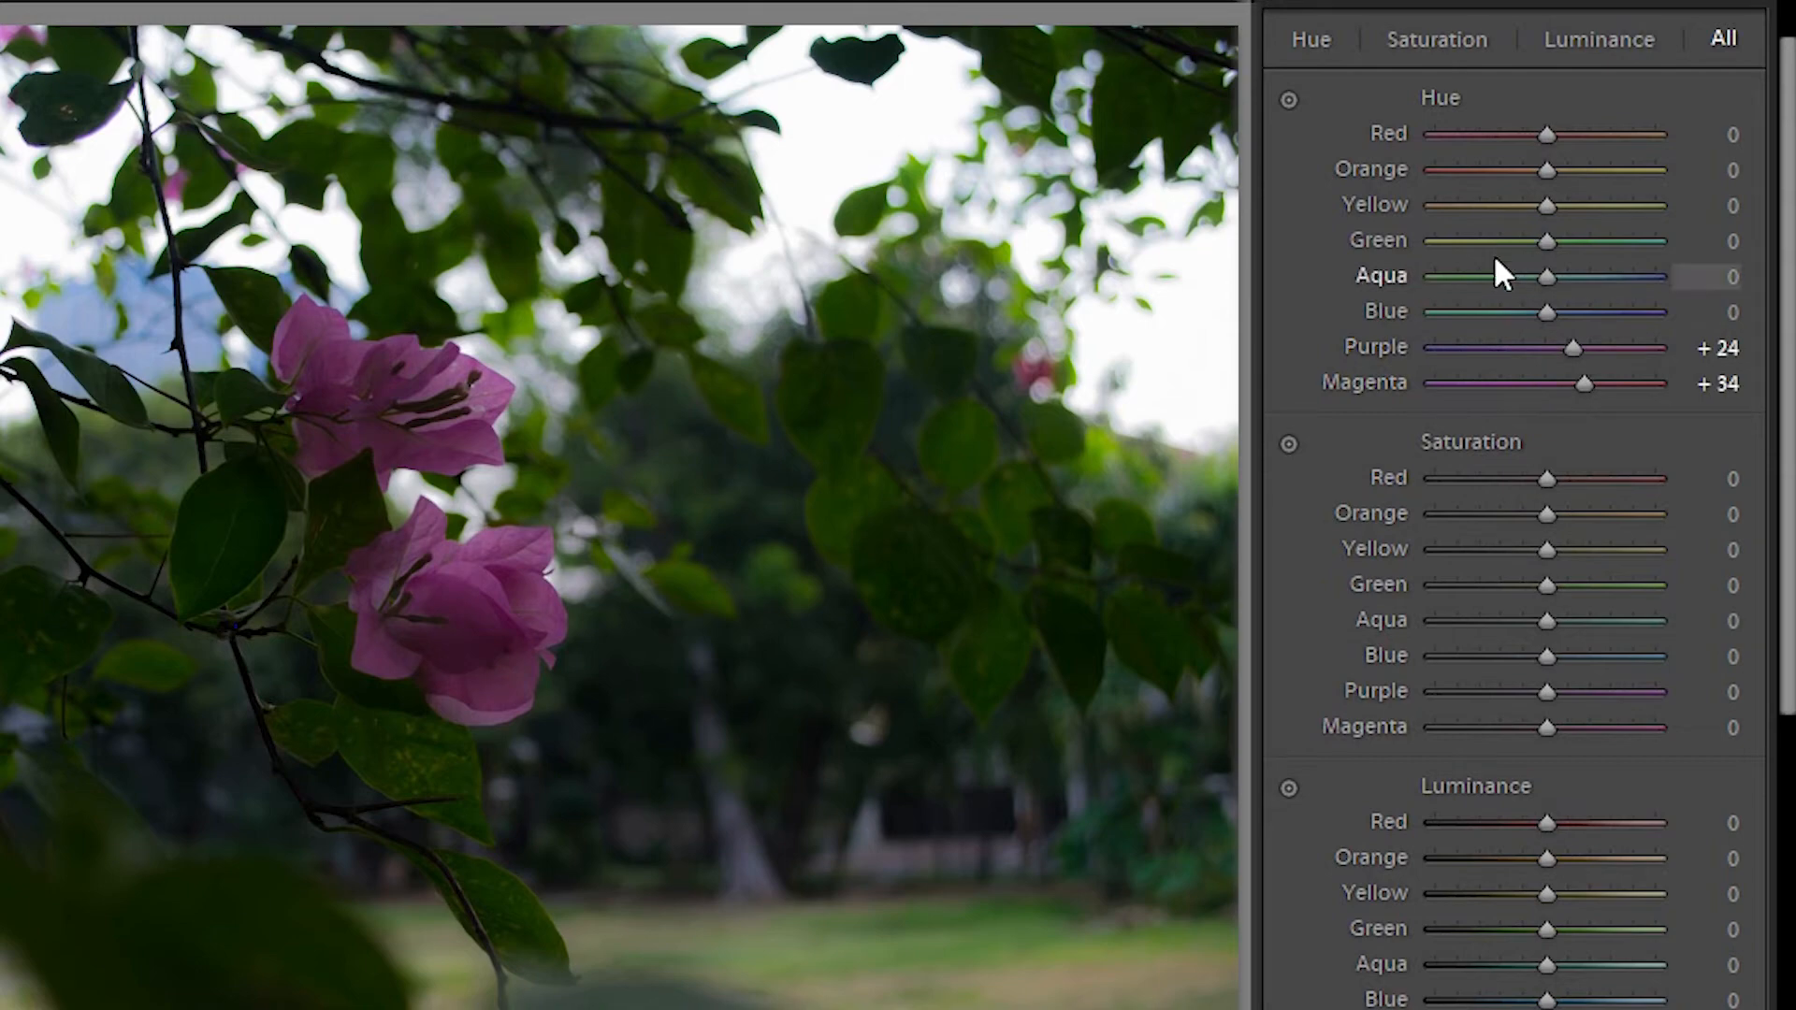
left_click(449, 563)
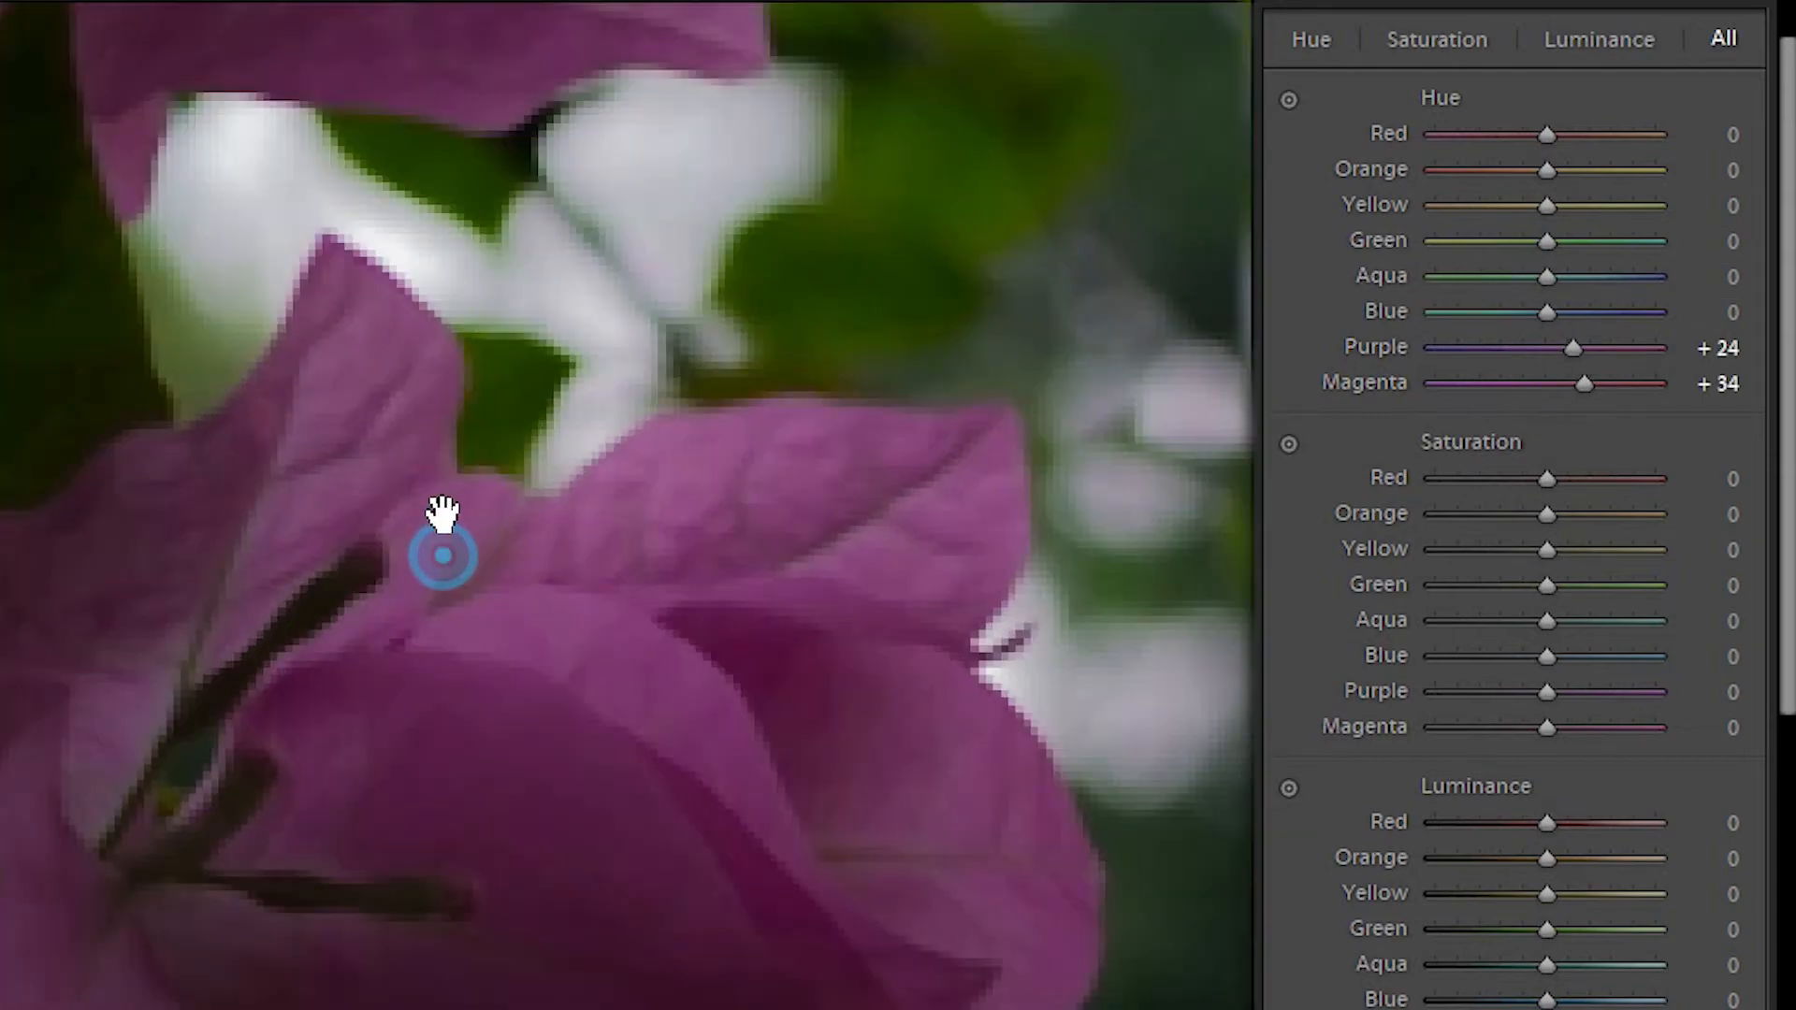
left_click(577, 643)
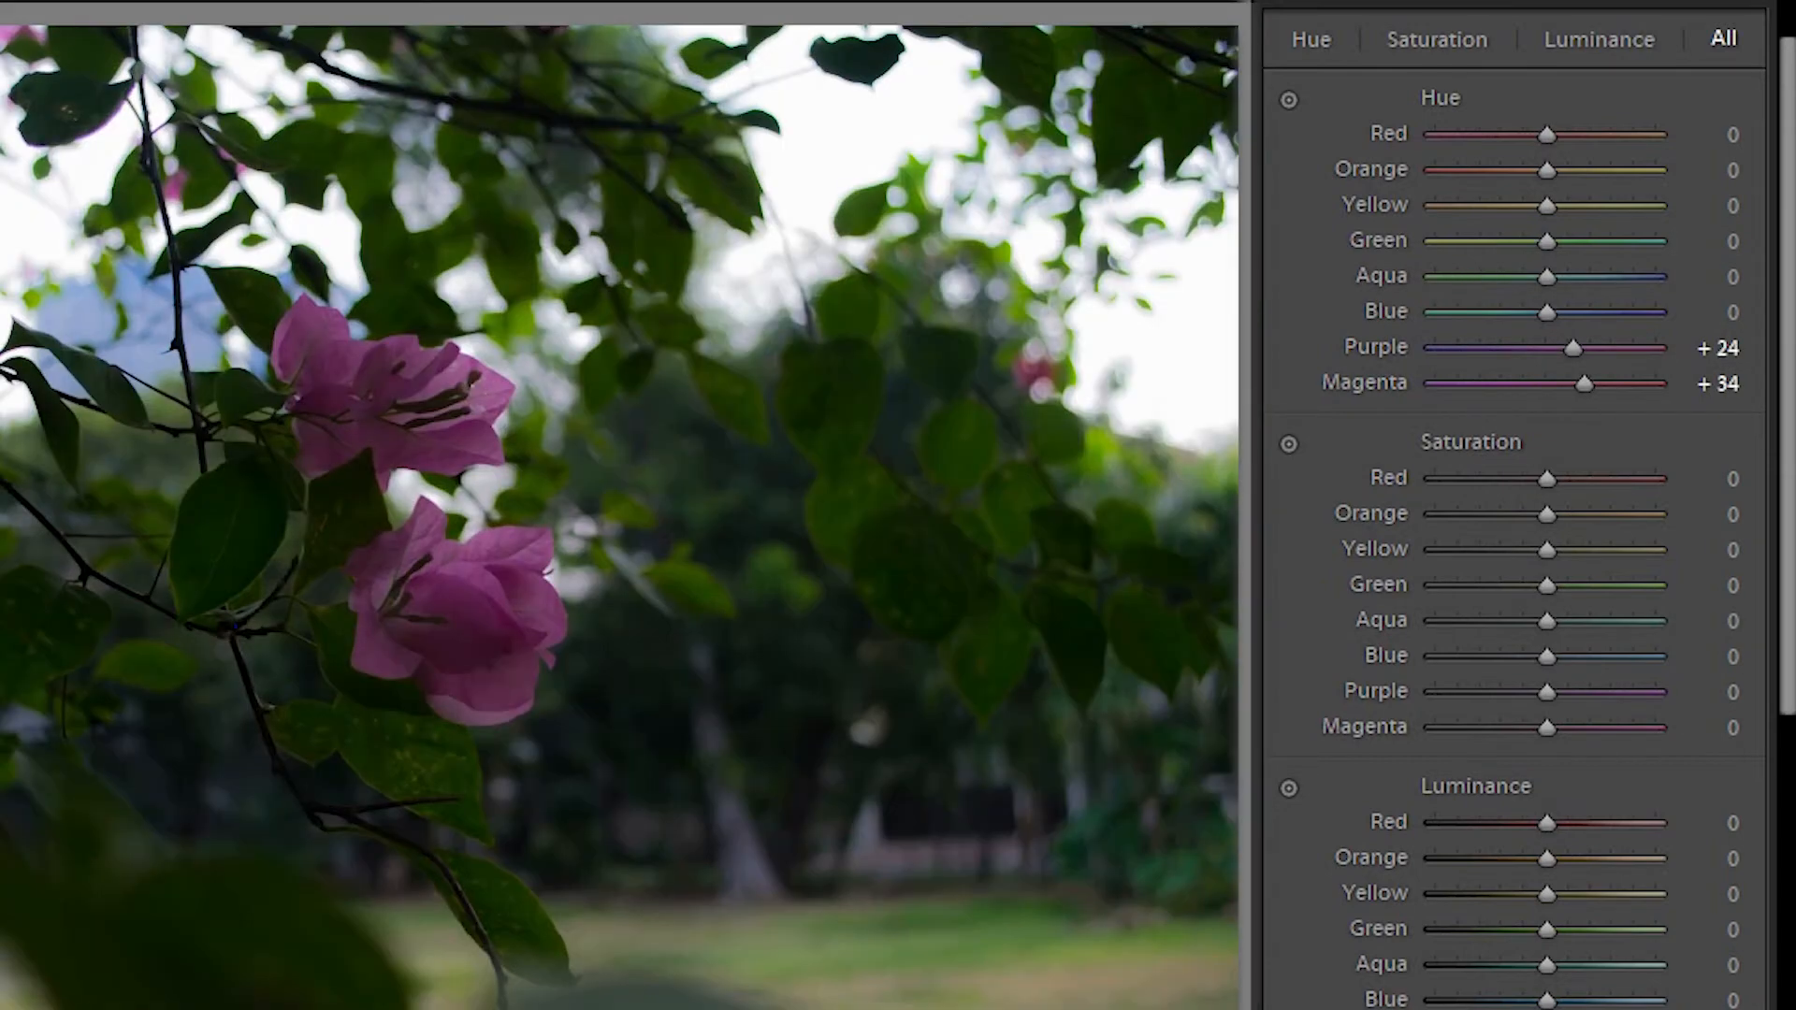
Set the flowers' saturation to Purple +23 and Magenta +38 using targeted adjustment in a side-by-side before/after view, and return to the single view.
key("y")
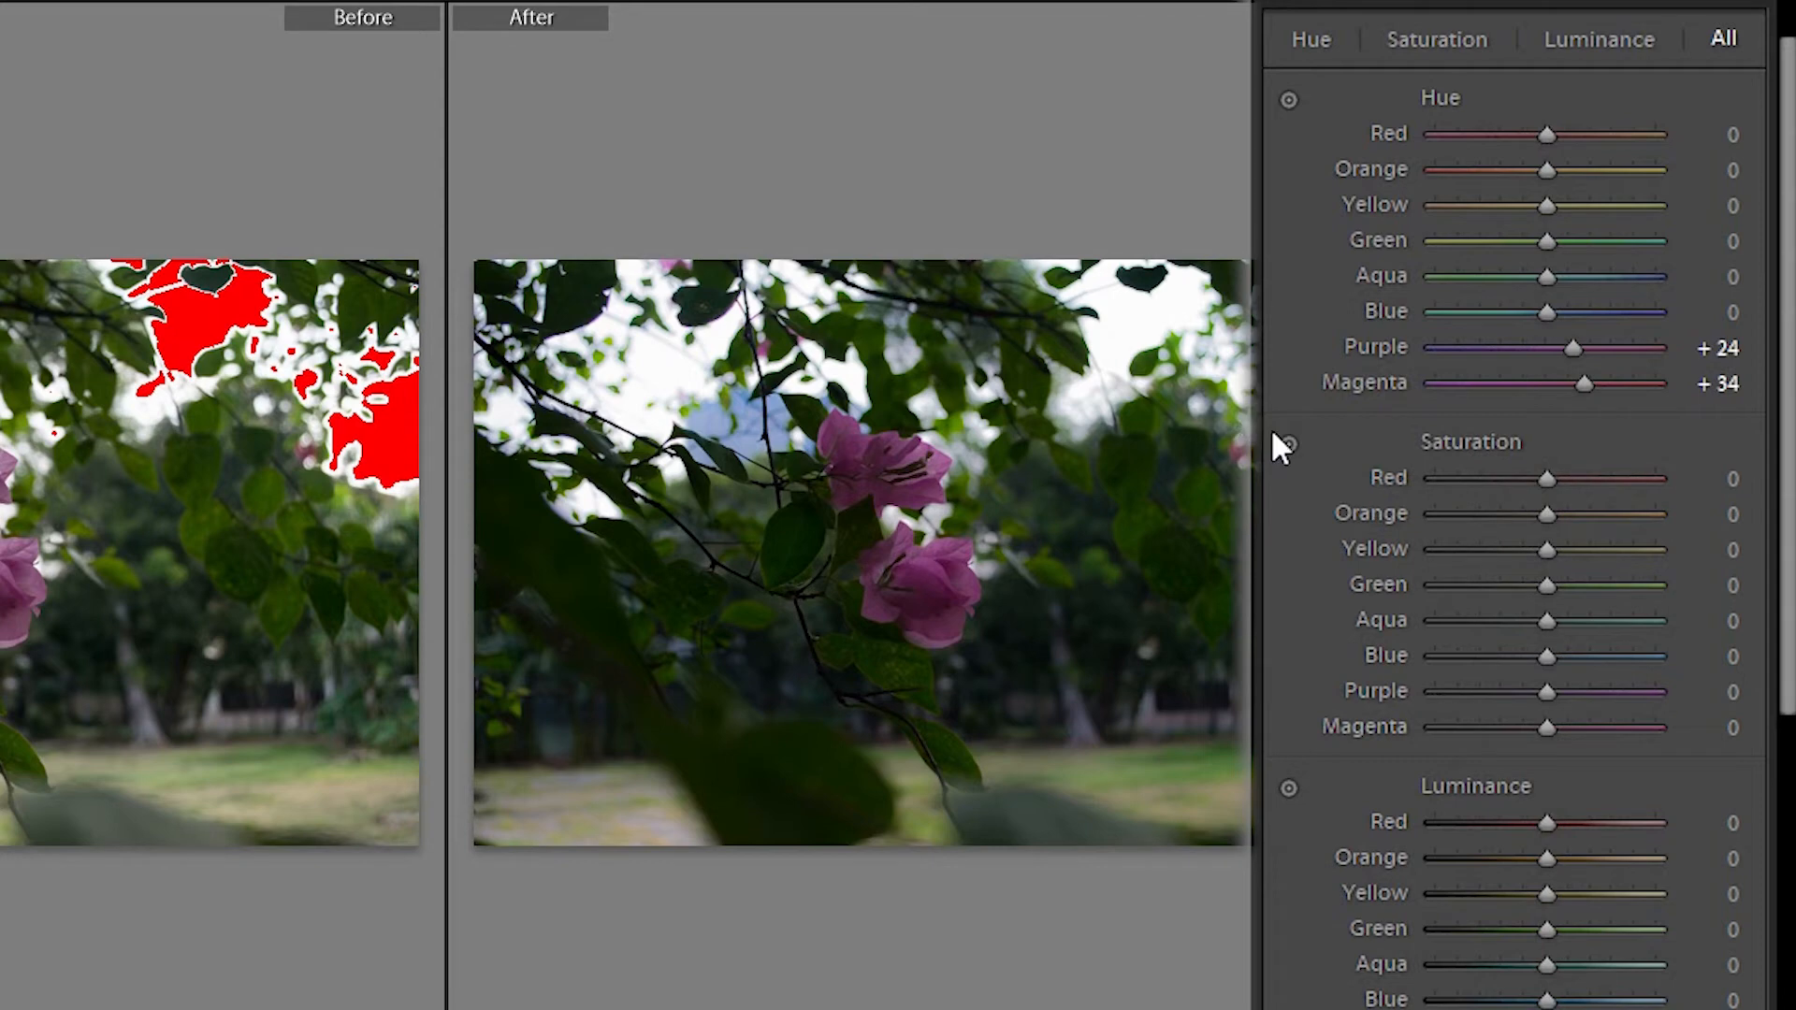
left_click(920, 574)
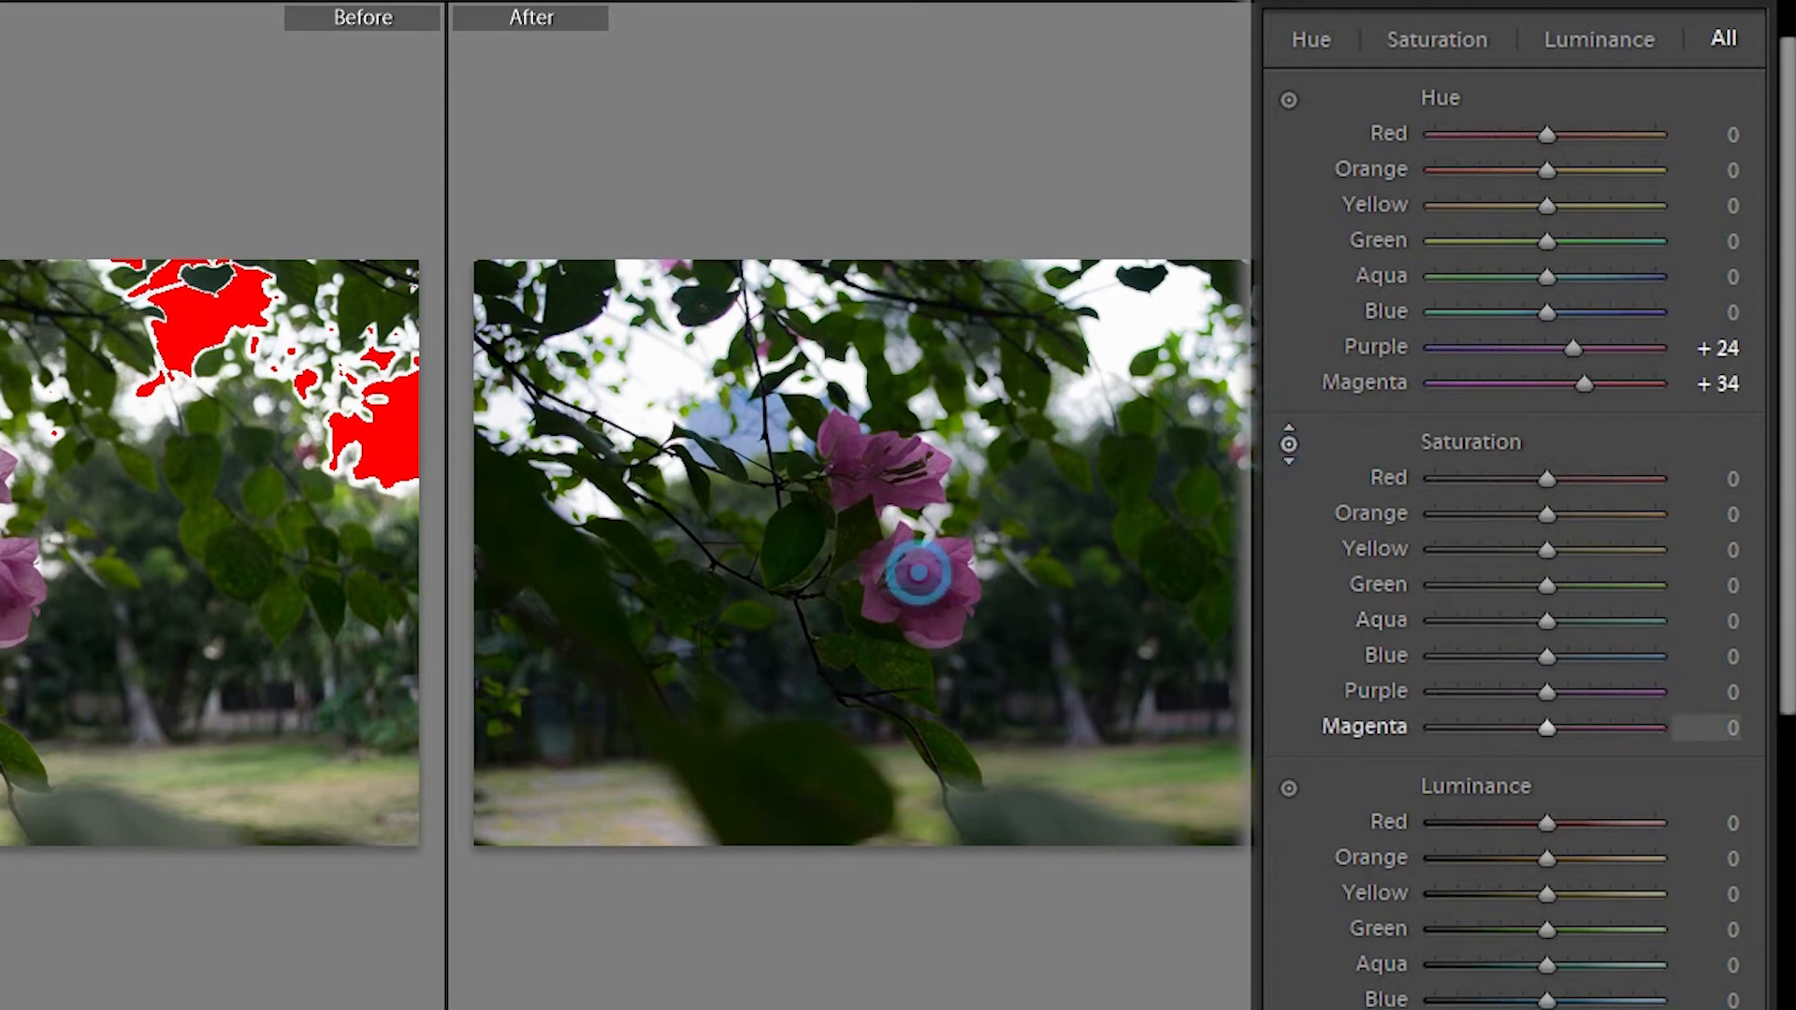
left_click_drag(920, 571, 920, 515)
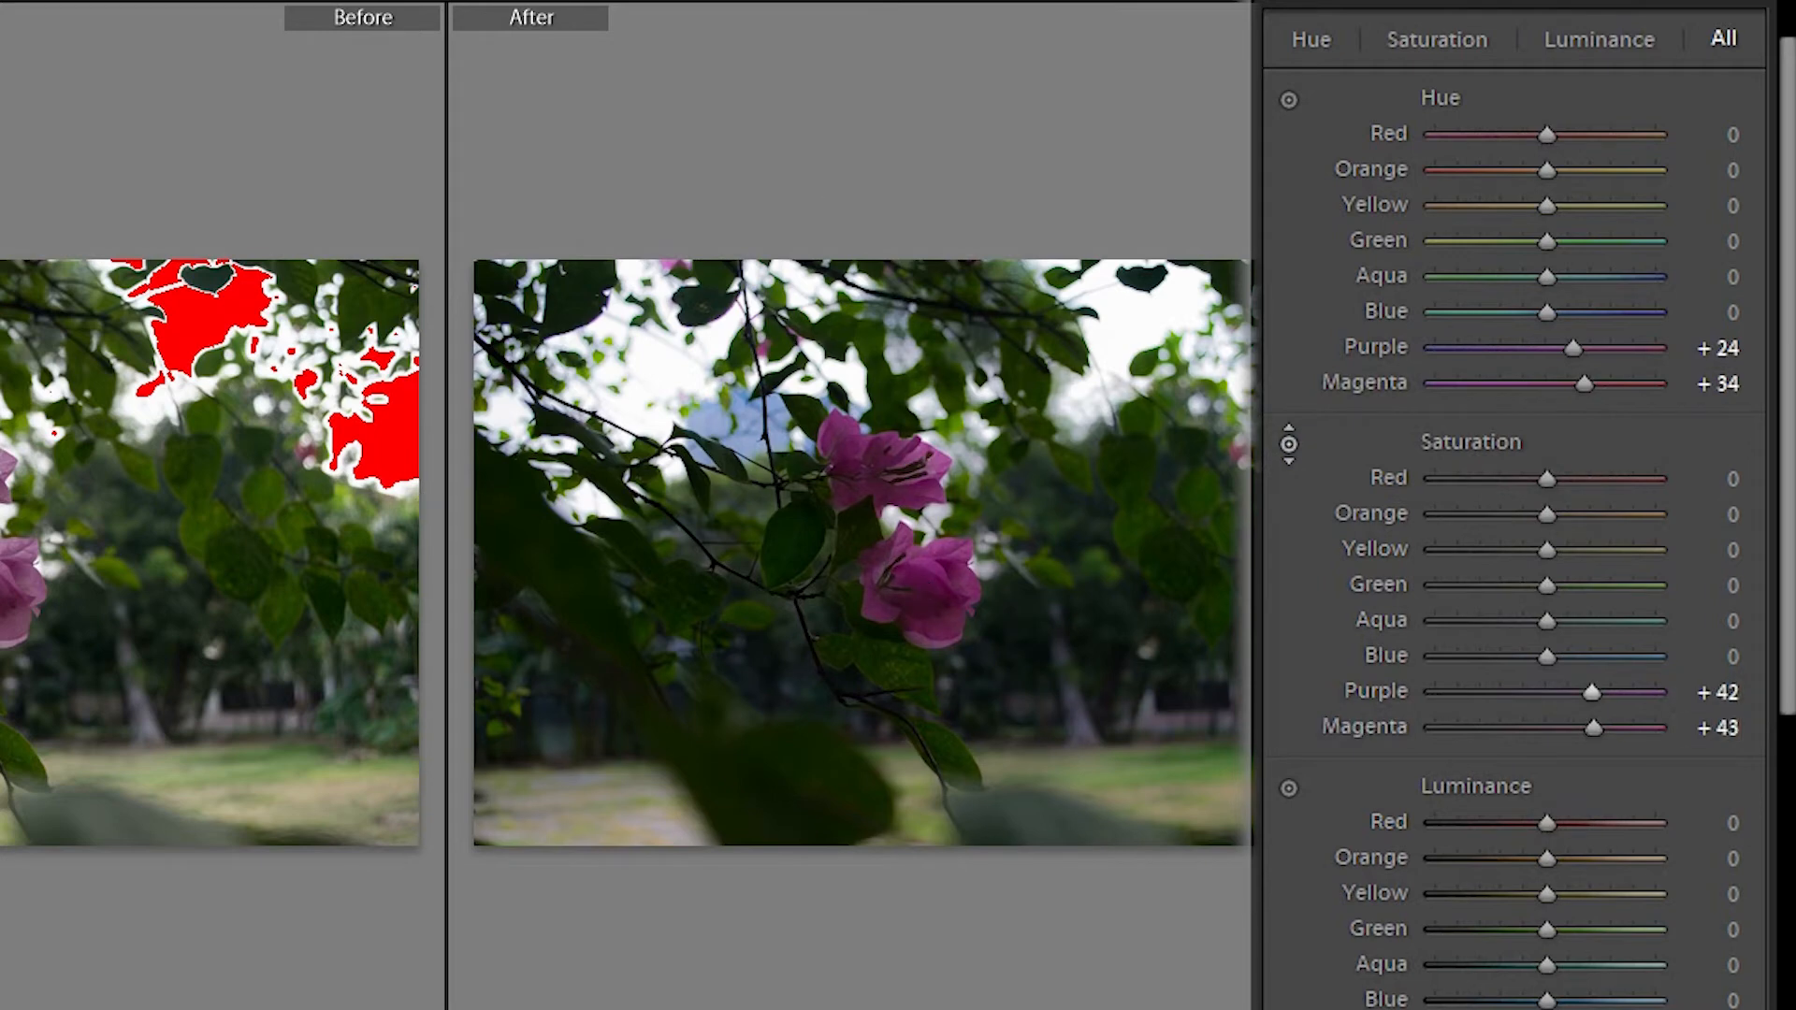
left_click_drag(929, 573, 928, 578)
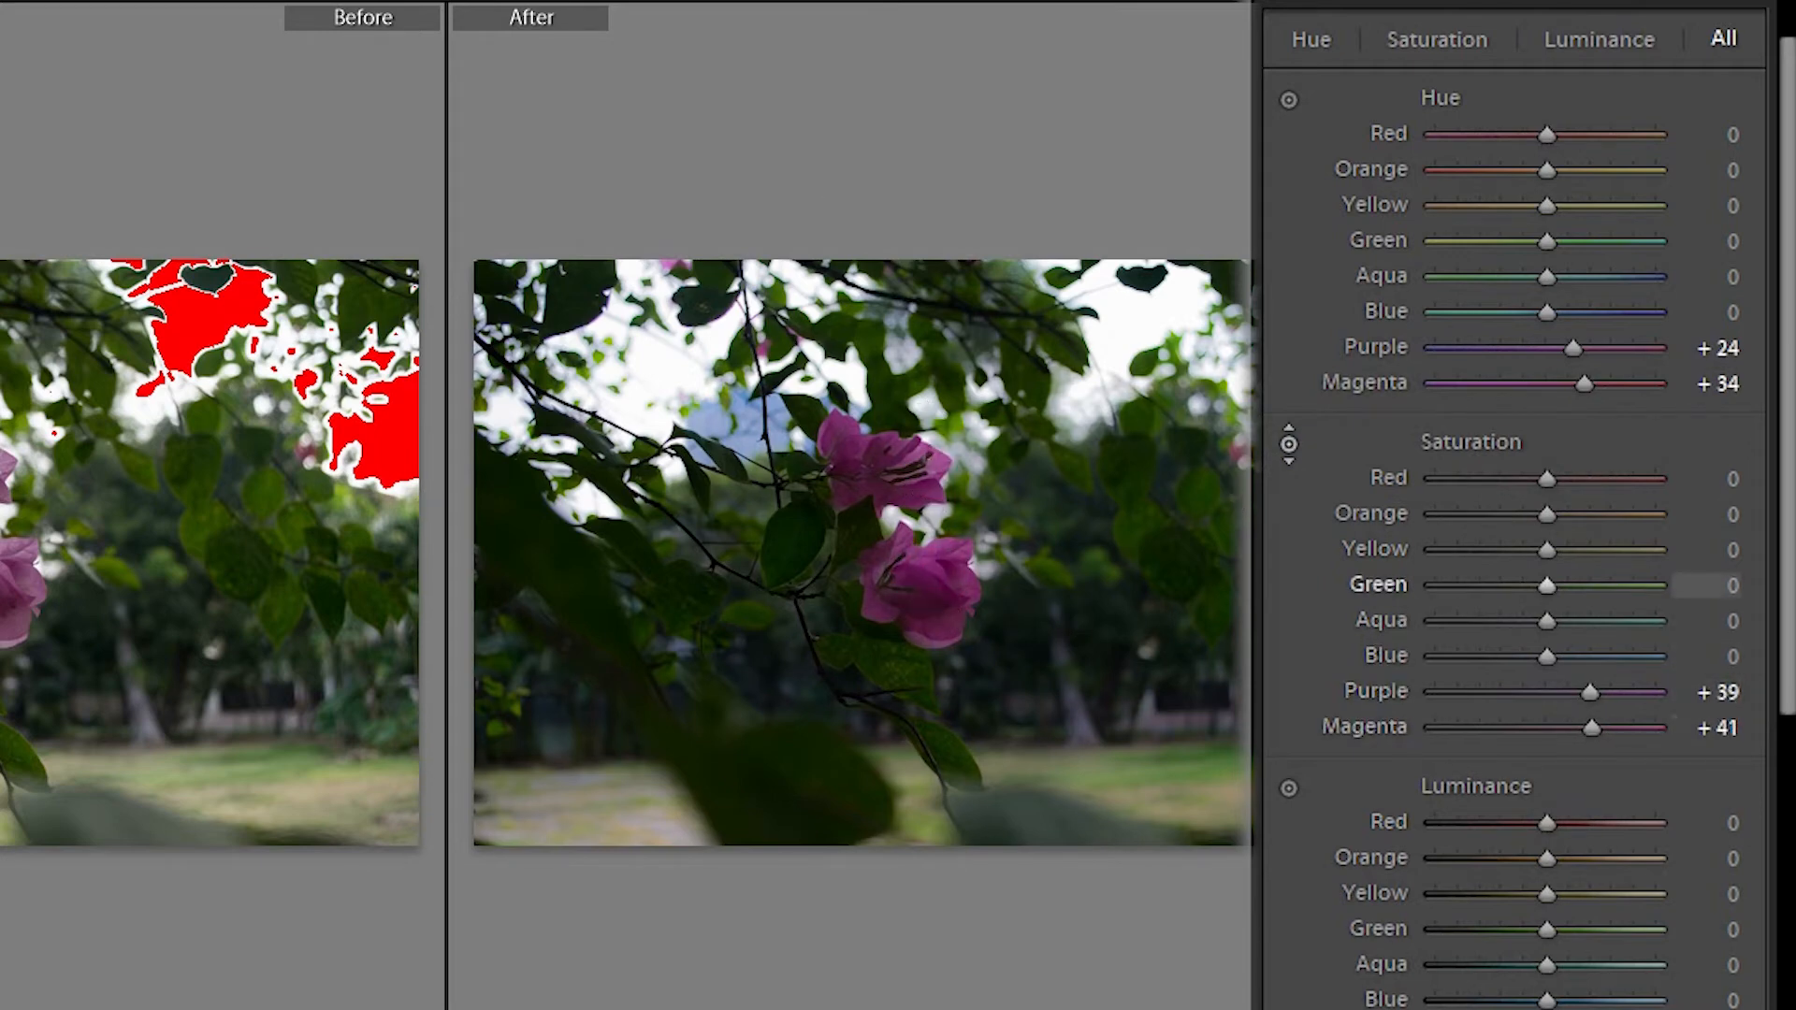
mouse_move(1590, 692)
left_mouse_down()
mouse_move(1571, 693)
mouse_move(1595, 726)
left_mouse_up()
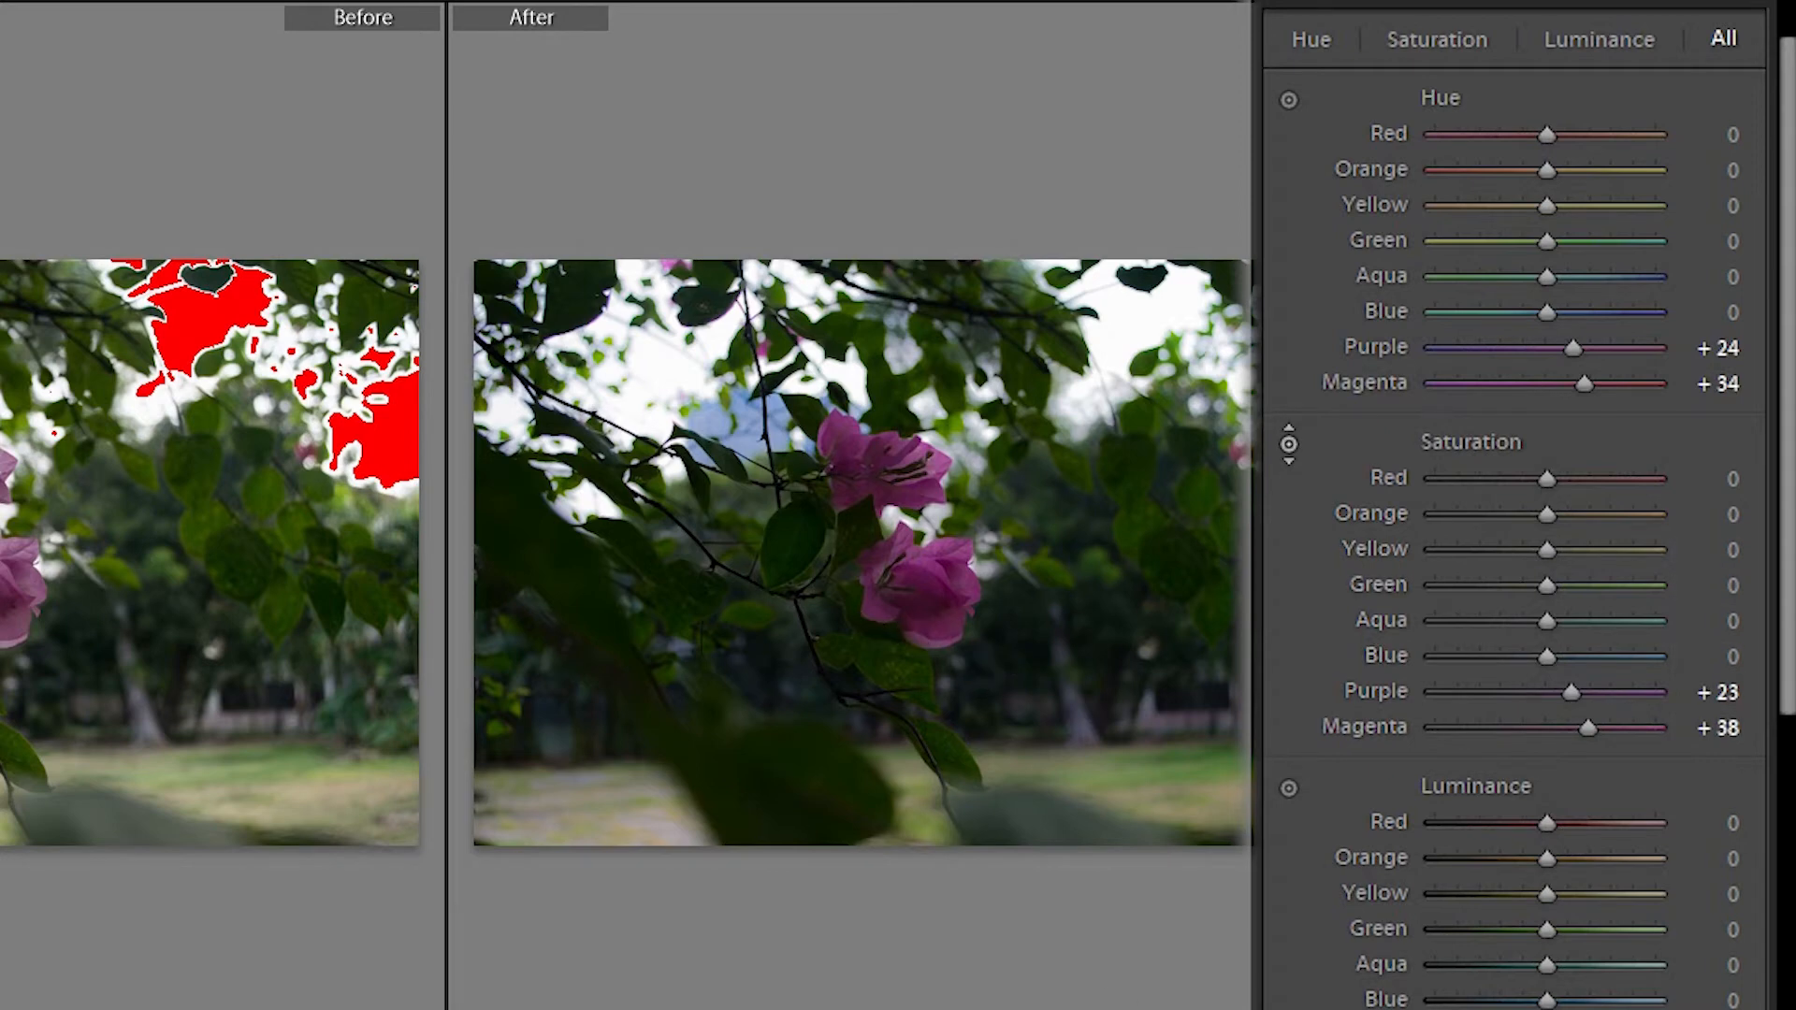
scroll(1290, 498, "down", 3)
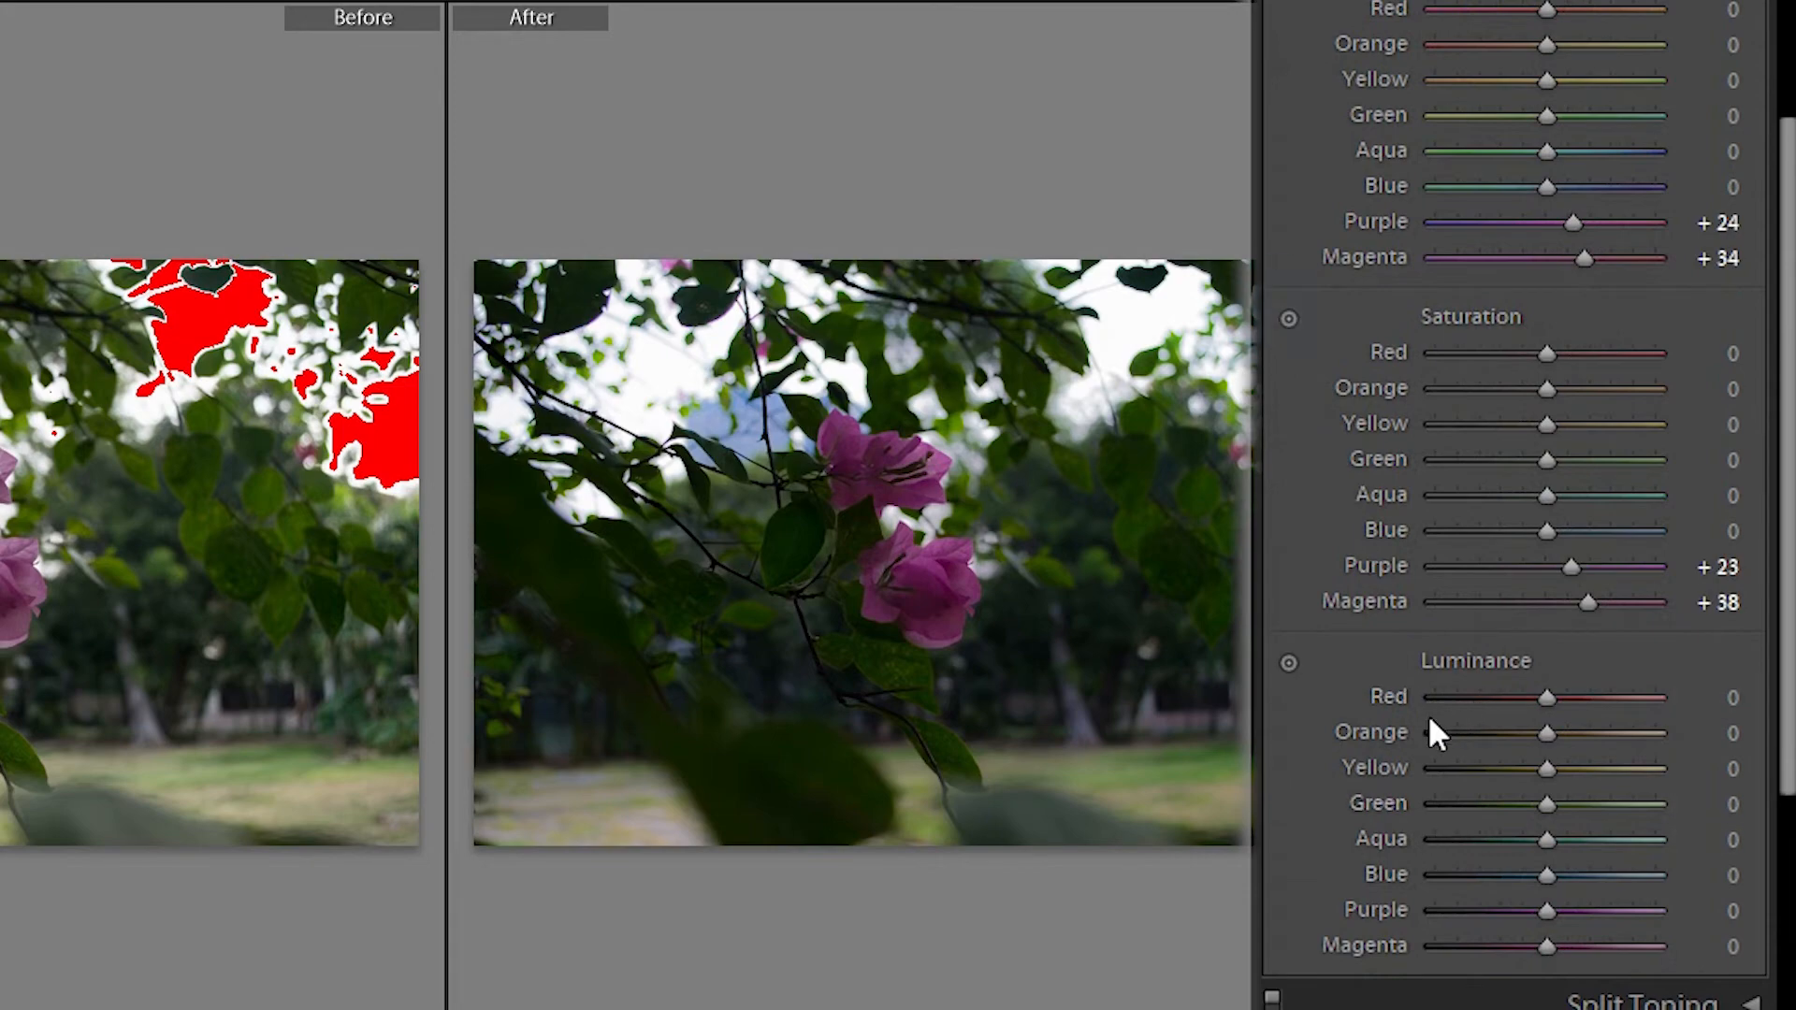
scroll(1330, 765, "down", 6)
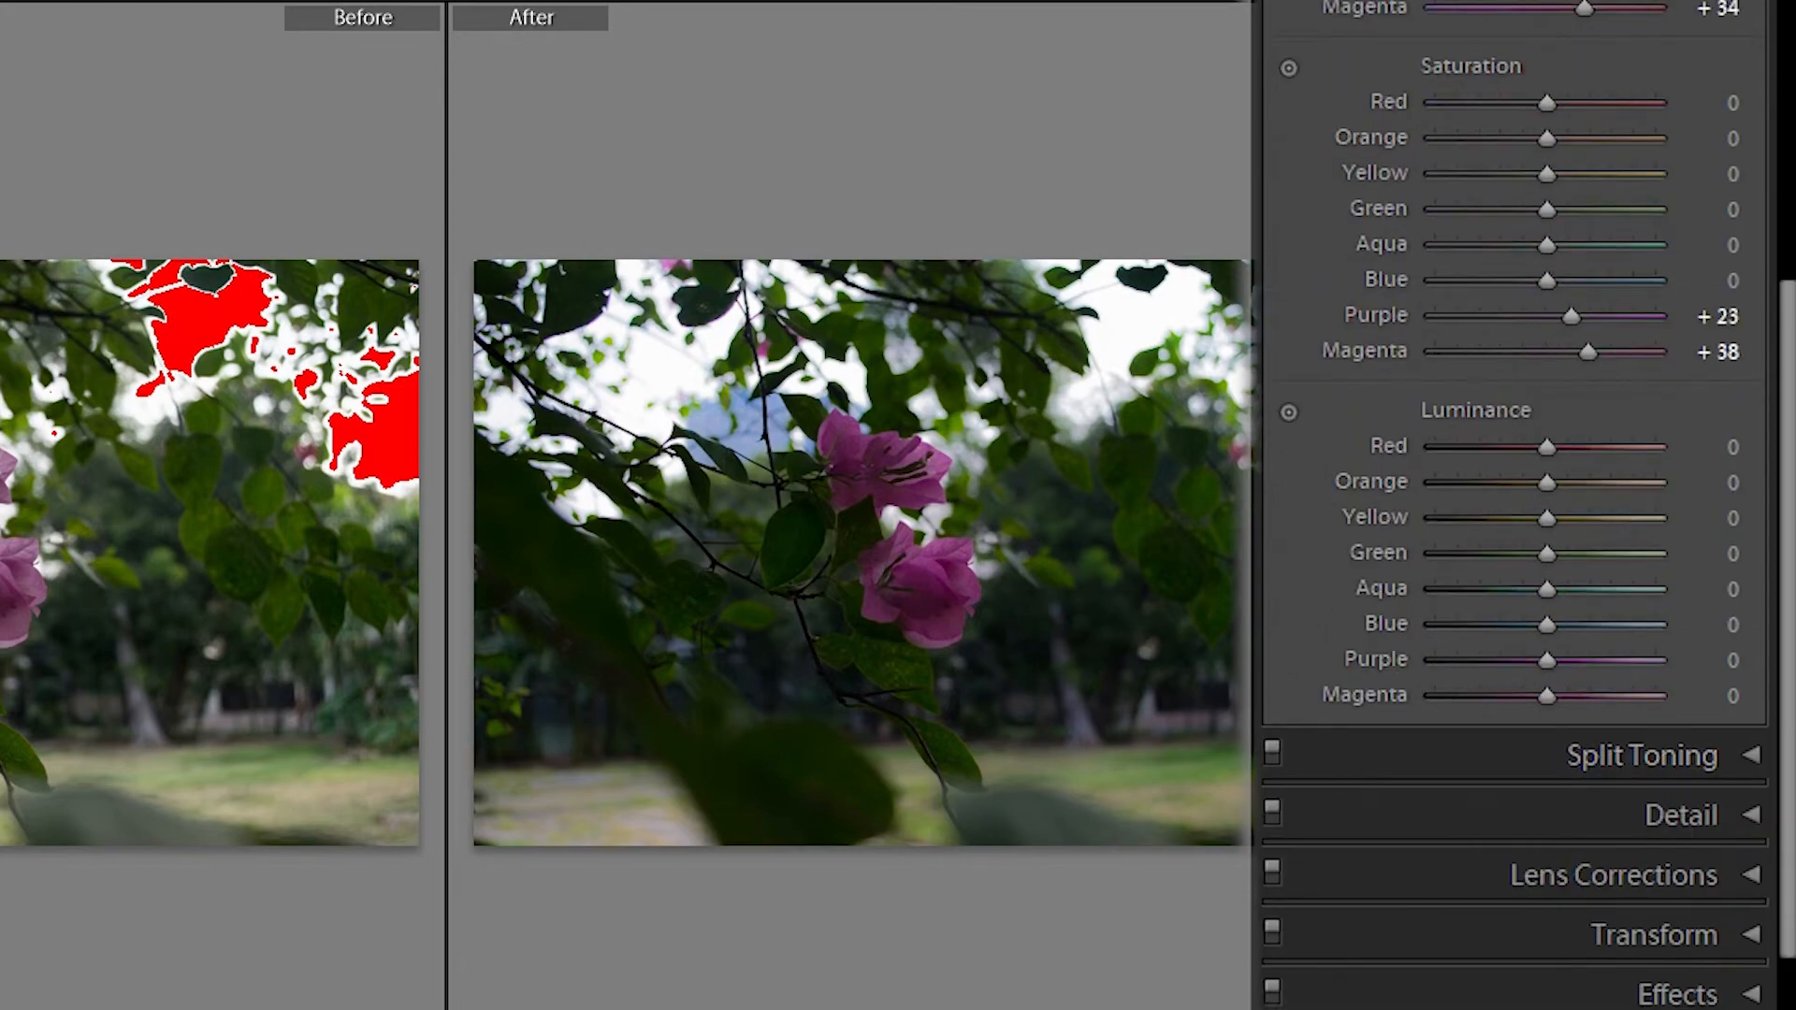
key("y")
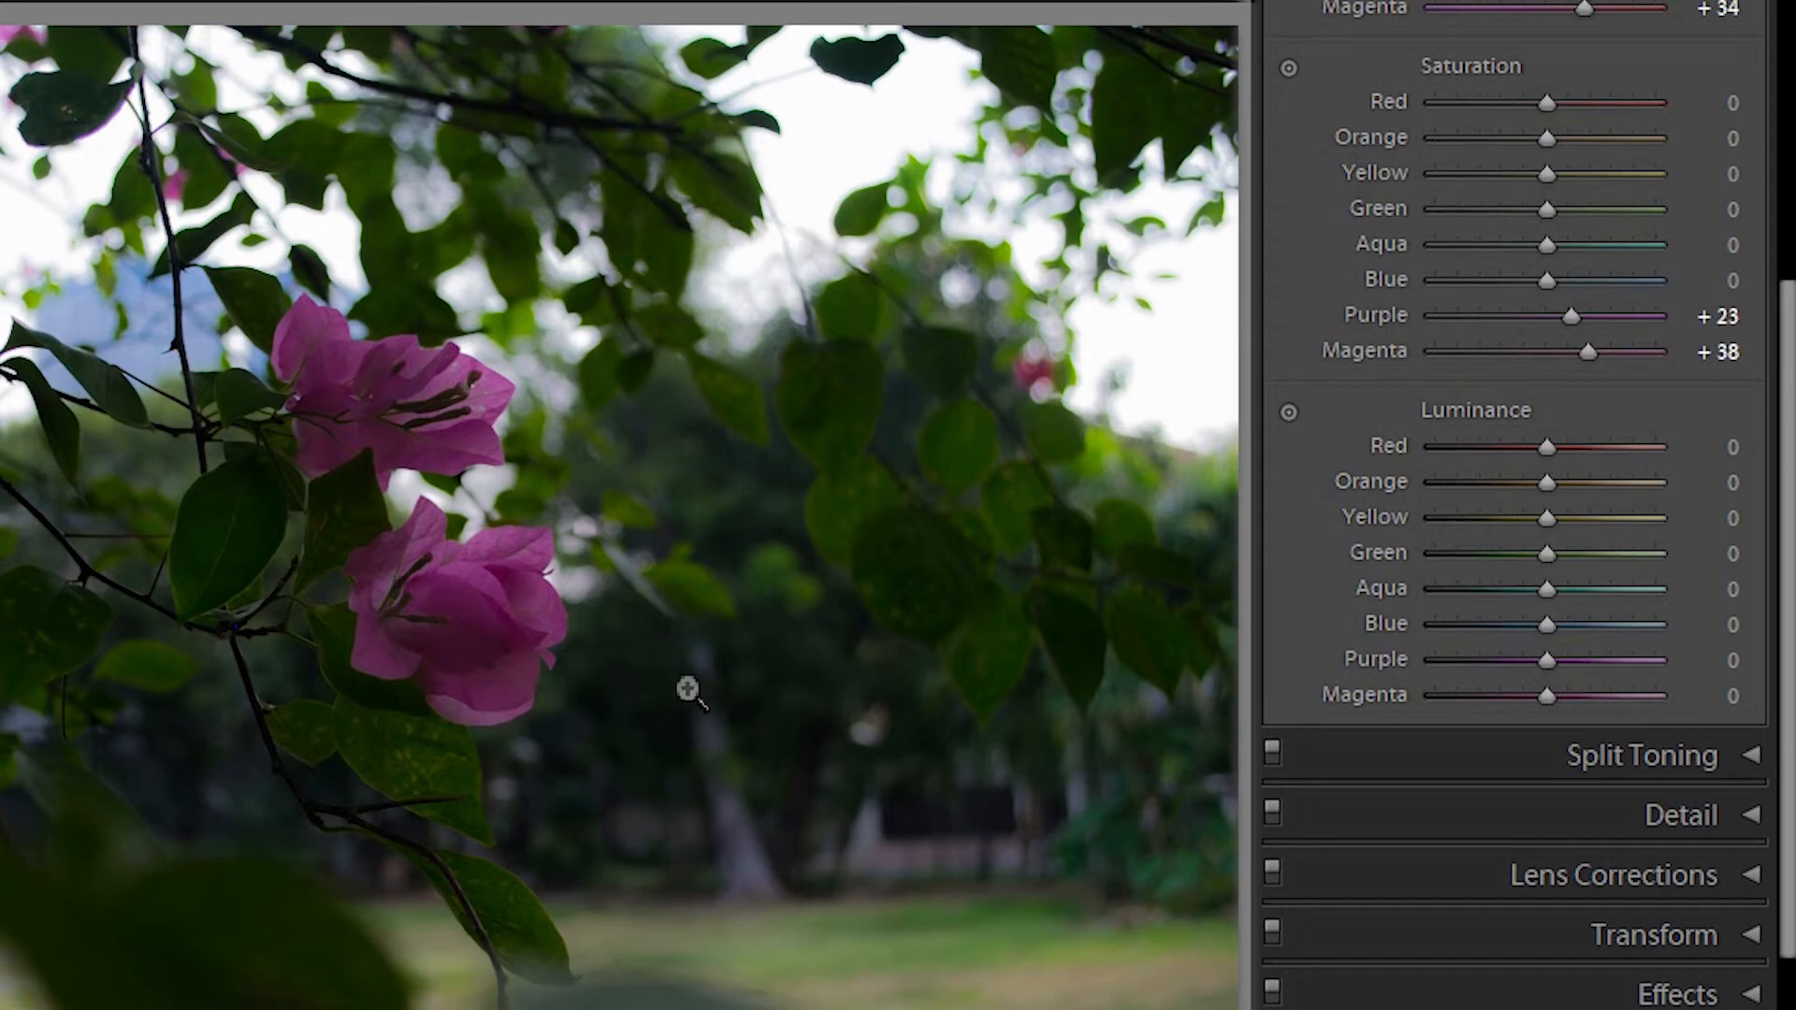
Brighten the flowers by testing the Magenta luminance range and setting it to +100.
left_click_drag(1538, 698, 1530, 738)
left_click_drag(1706, 728, 806, 911)
left_click_drag(1339, 823, 1703, 730)
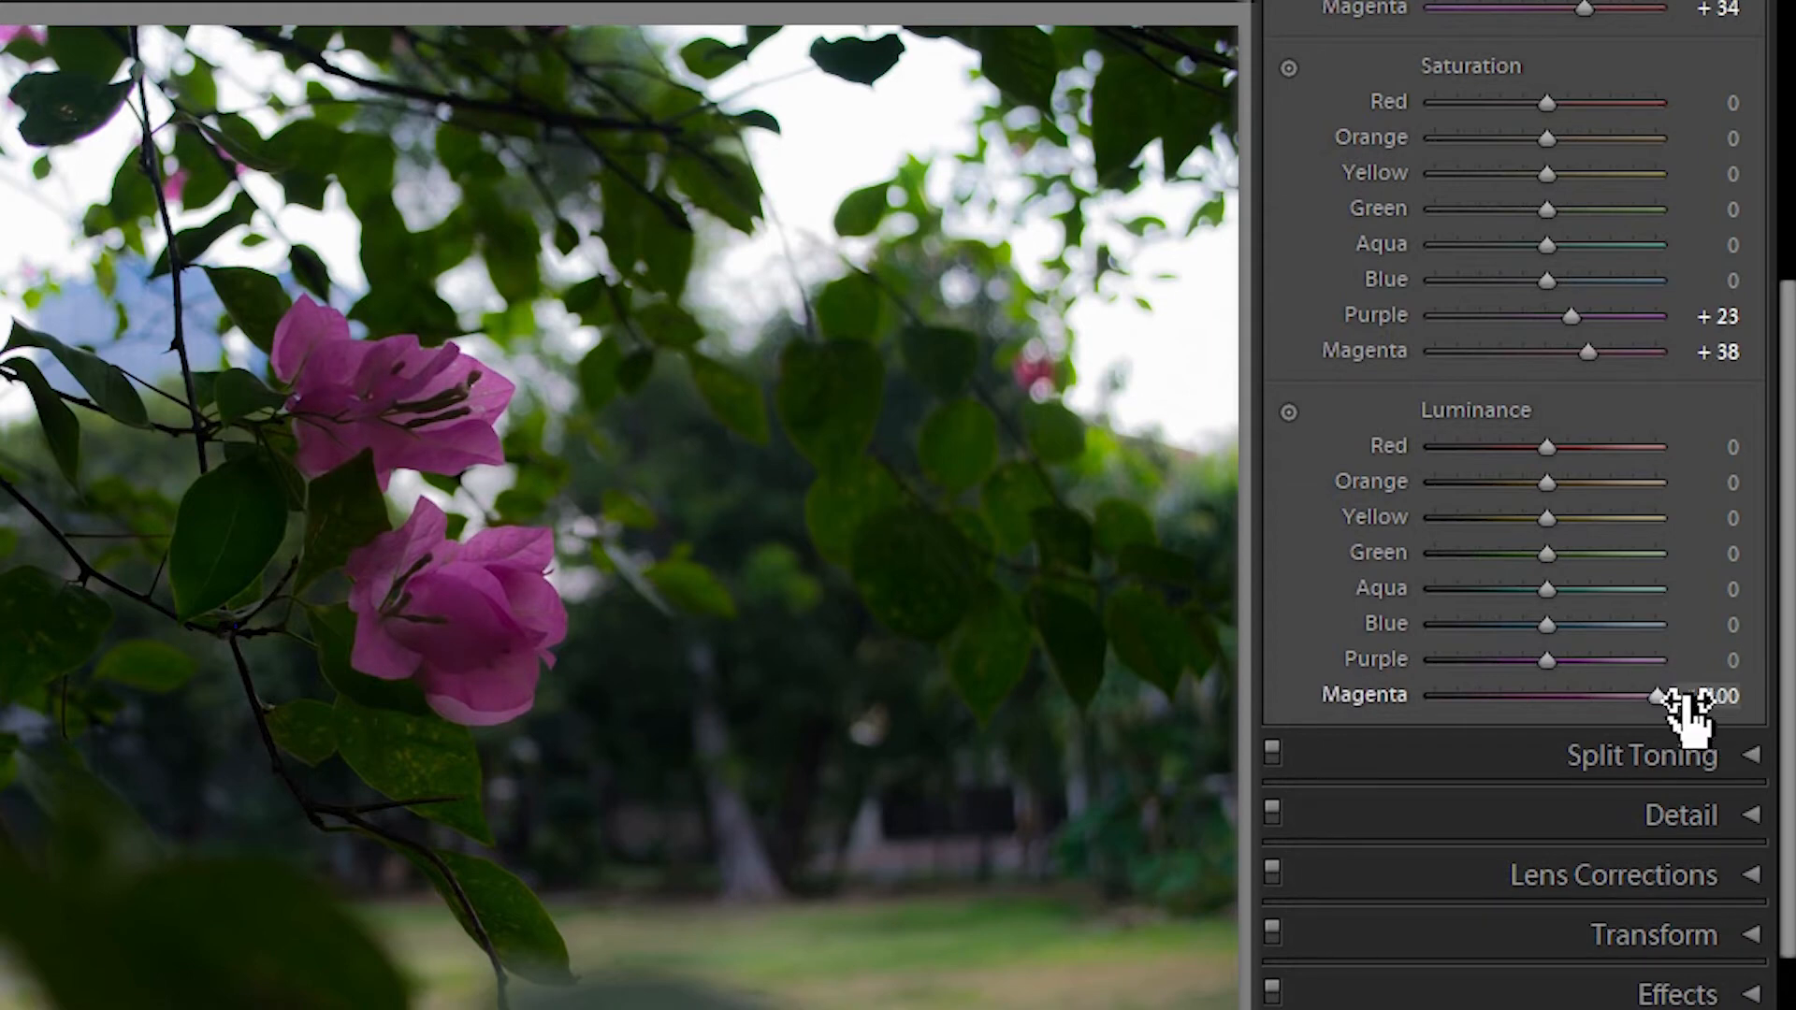
left_click_drag(1652, 692, 1655, 692)
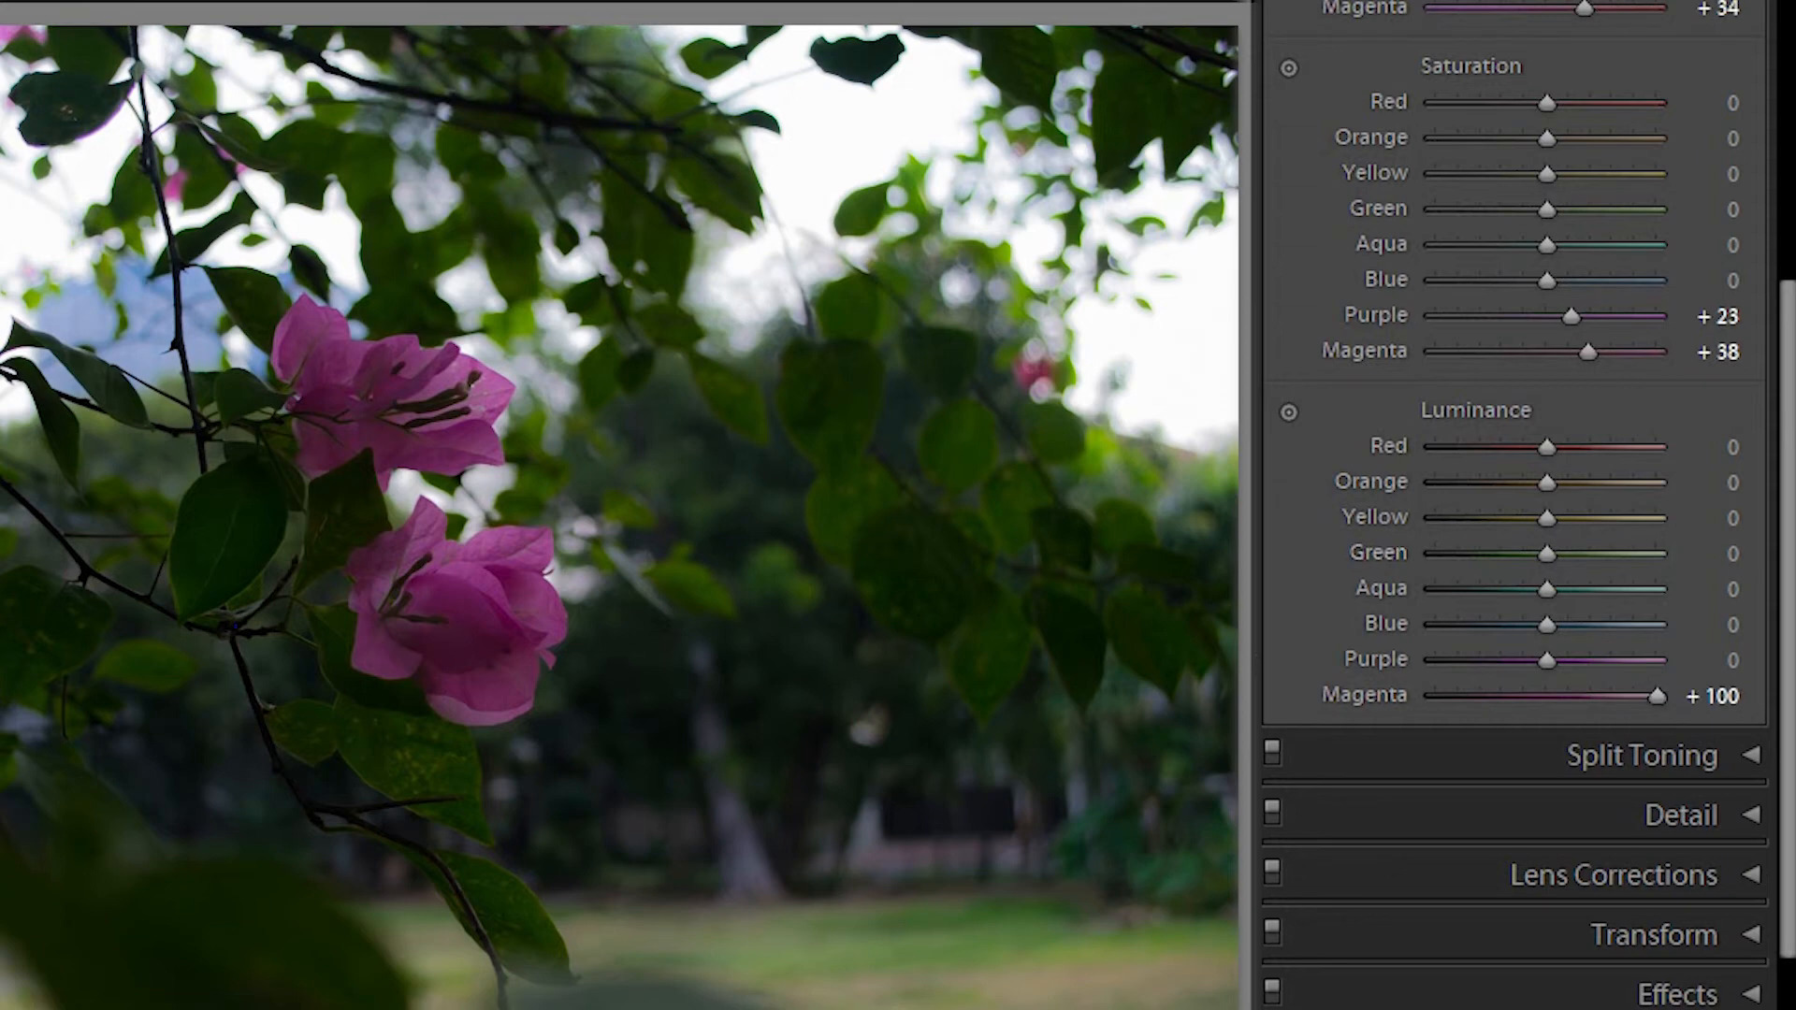
Shift the hue of the leaves by setting the Green hue to +16.
scroll(261, 523, "up", 2)
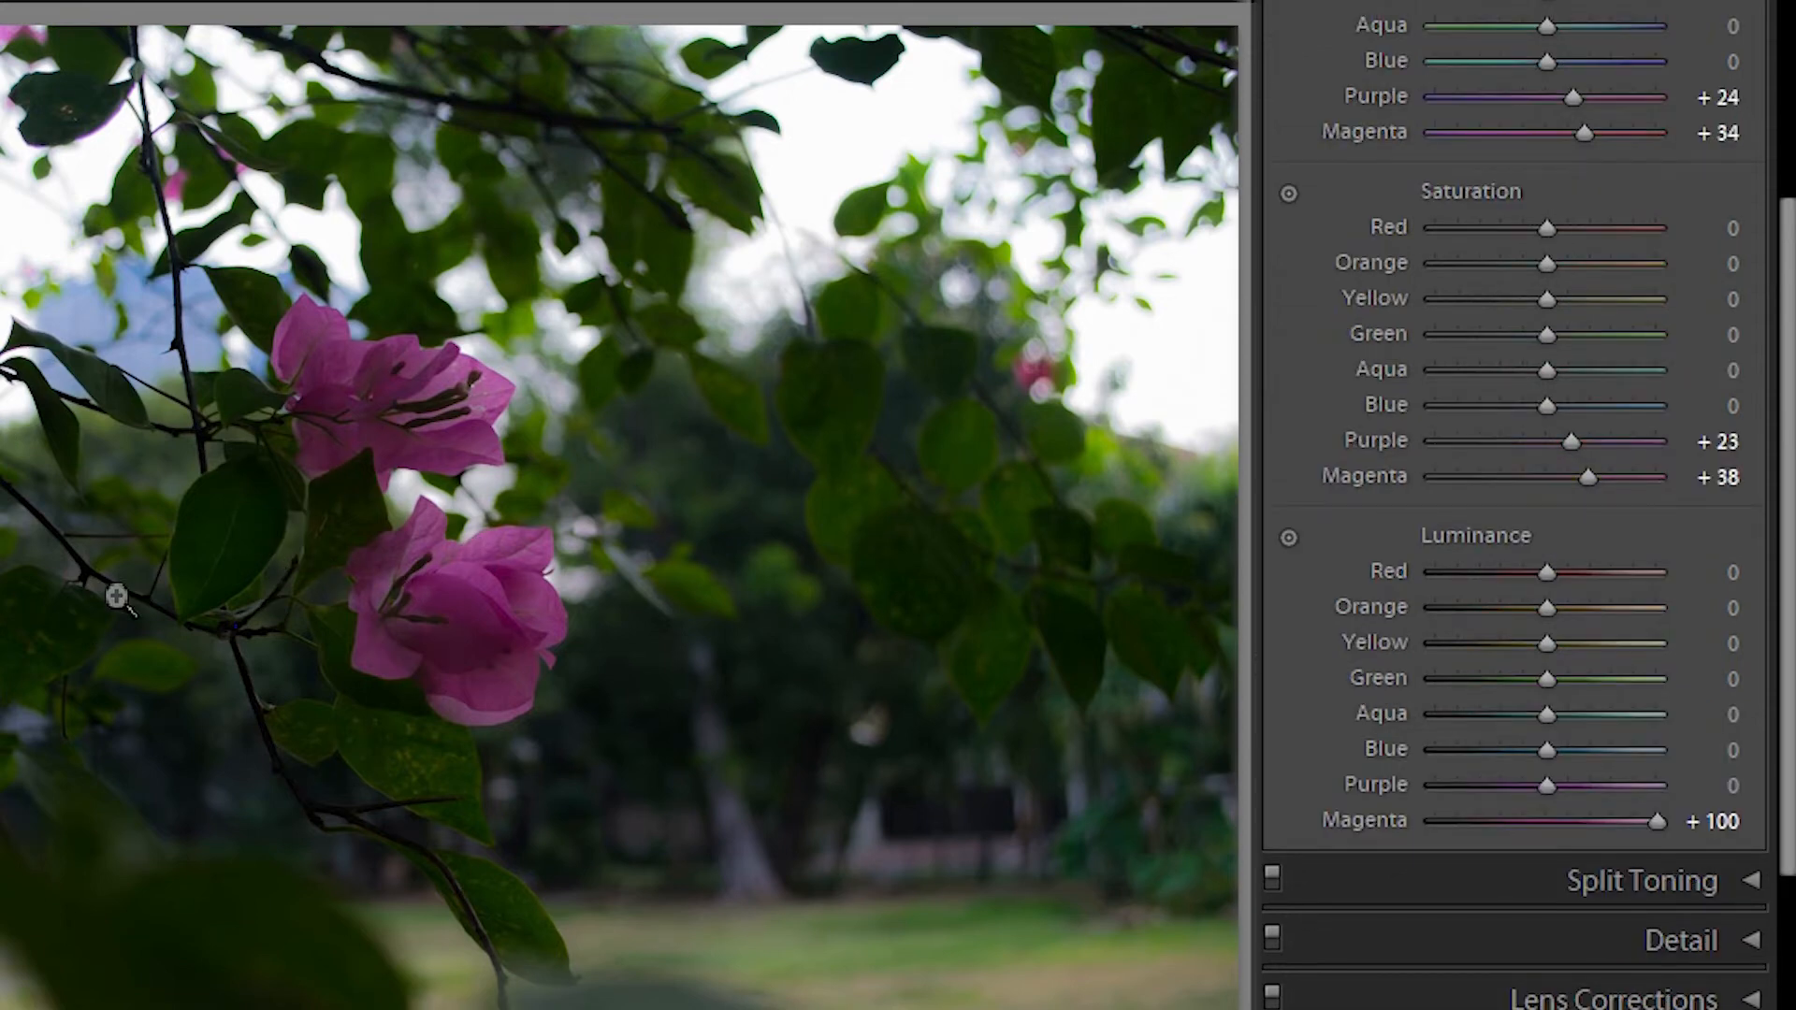
scroll(1297, 396, "up", 2)
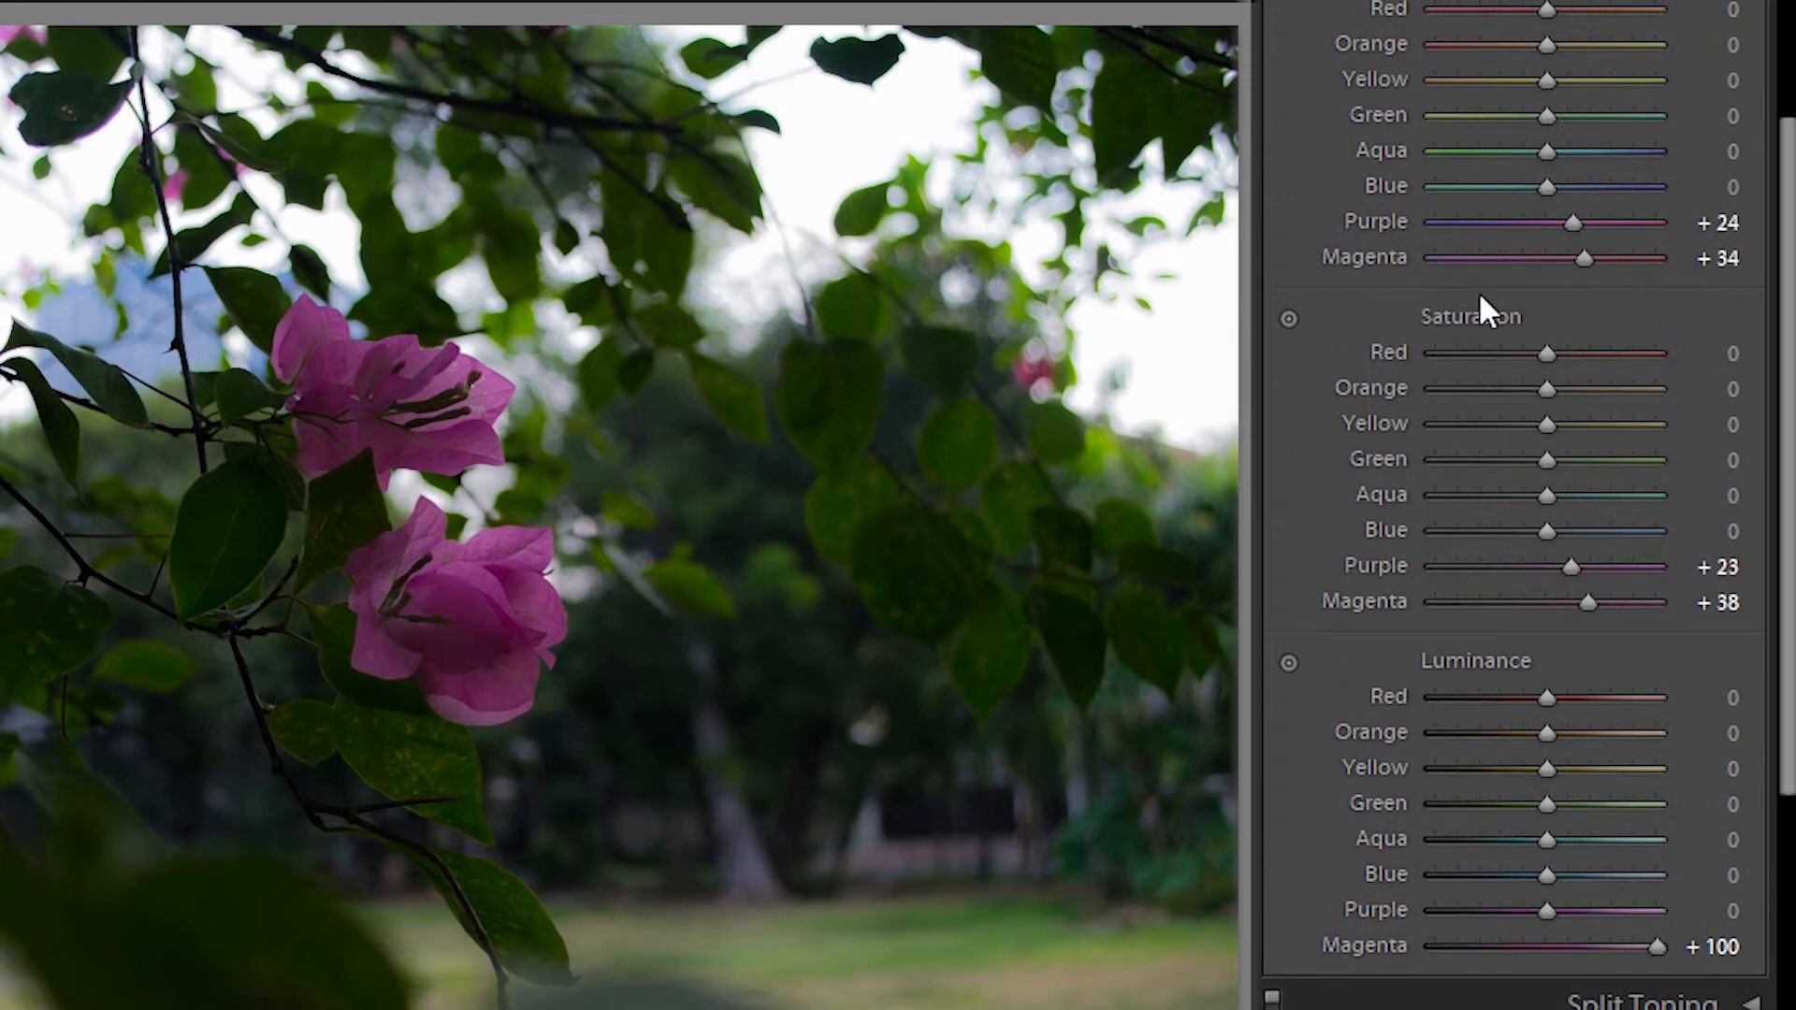
scroll(1326, 6, "up", 2)
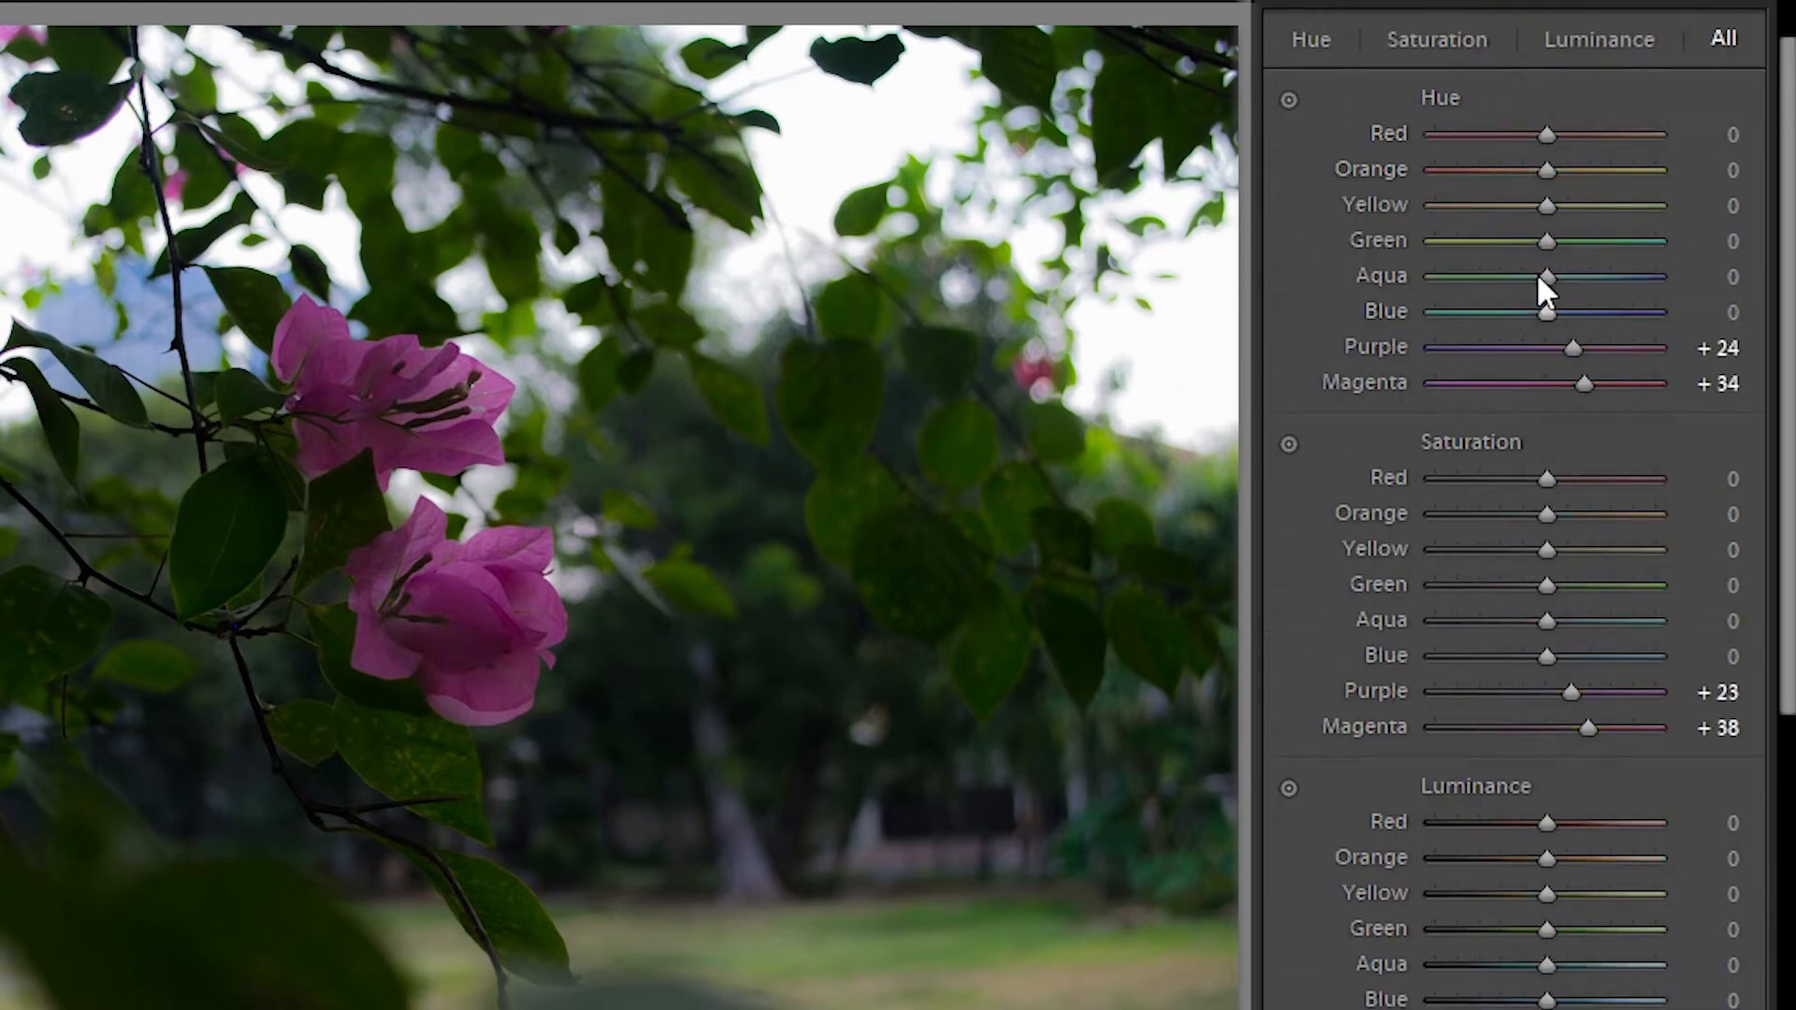
mouse_move(1546, 241)
left_mouse_down()
mouse_move(1581, 242)
mouse_move(1564, 242)
left_mouse_up()
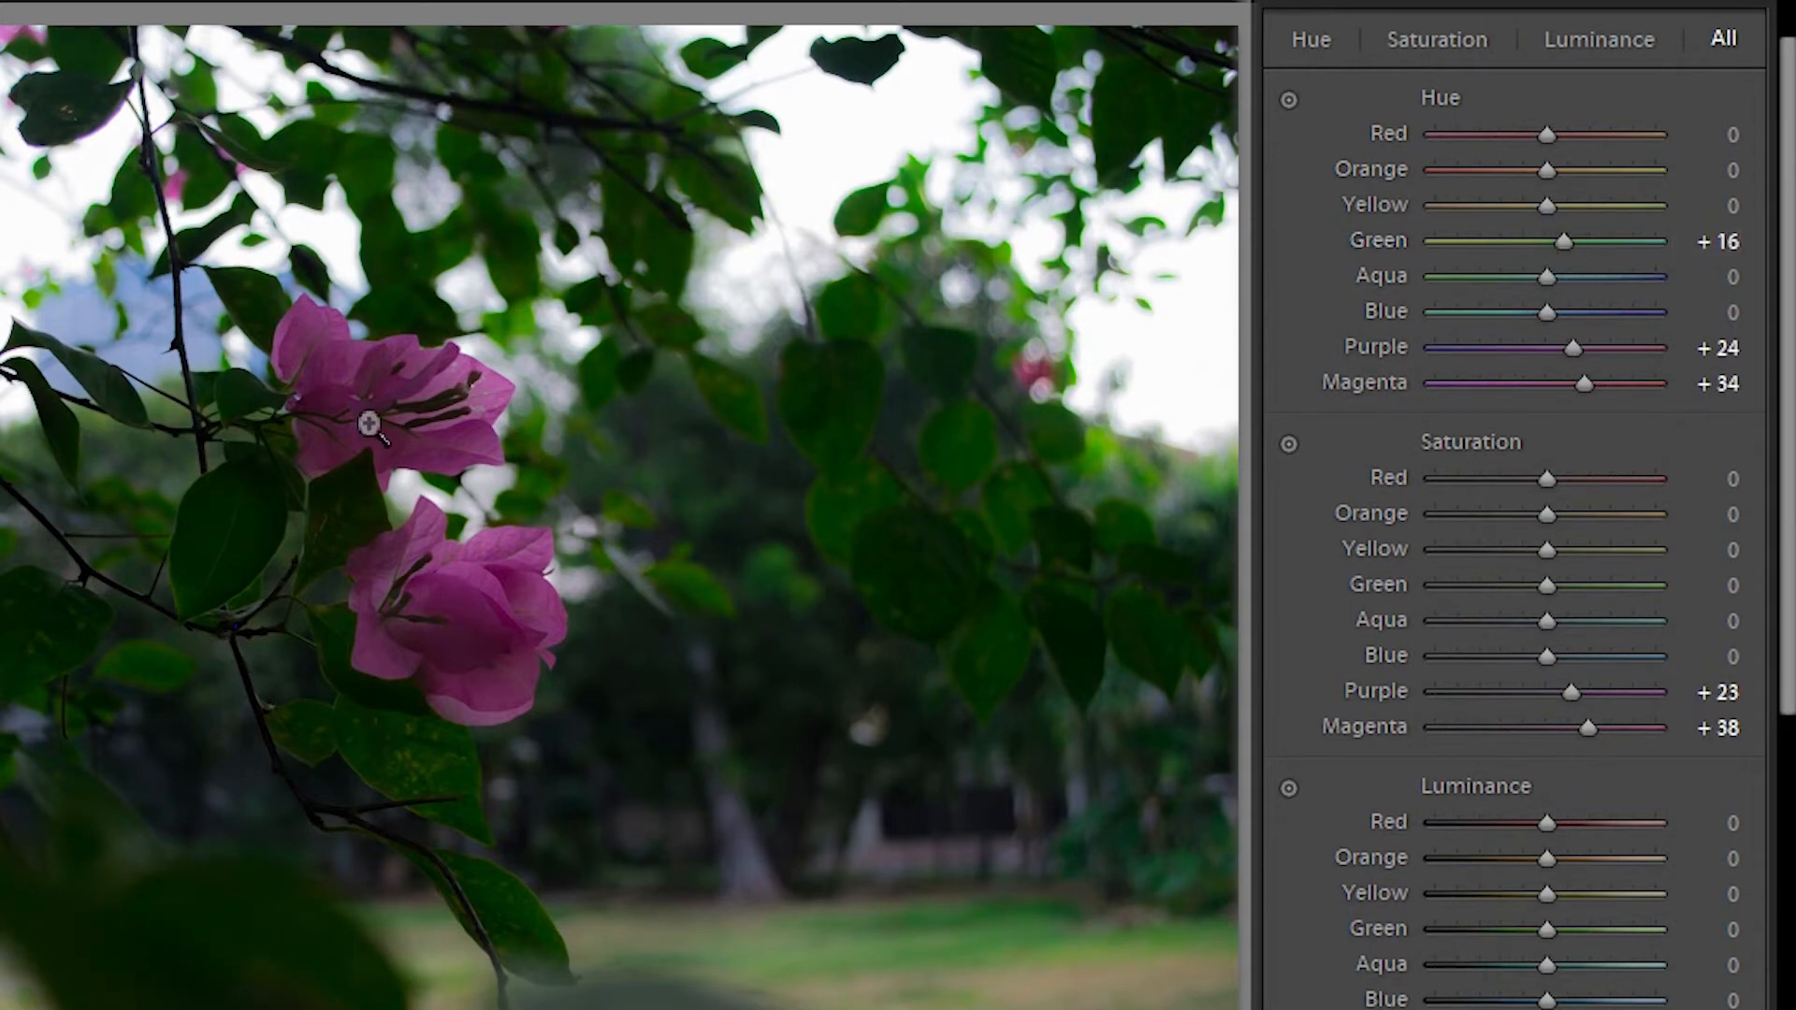
Mute the yellow tones in the grass by setting the Yellow saturation to -100, and check the ground up close.
left_click_drag(1562, 241, 1563, 240)
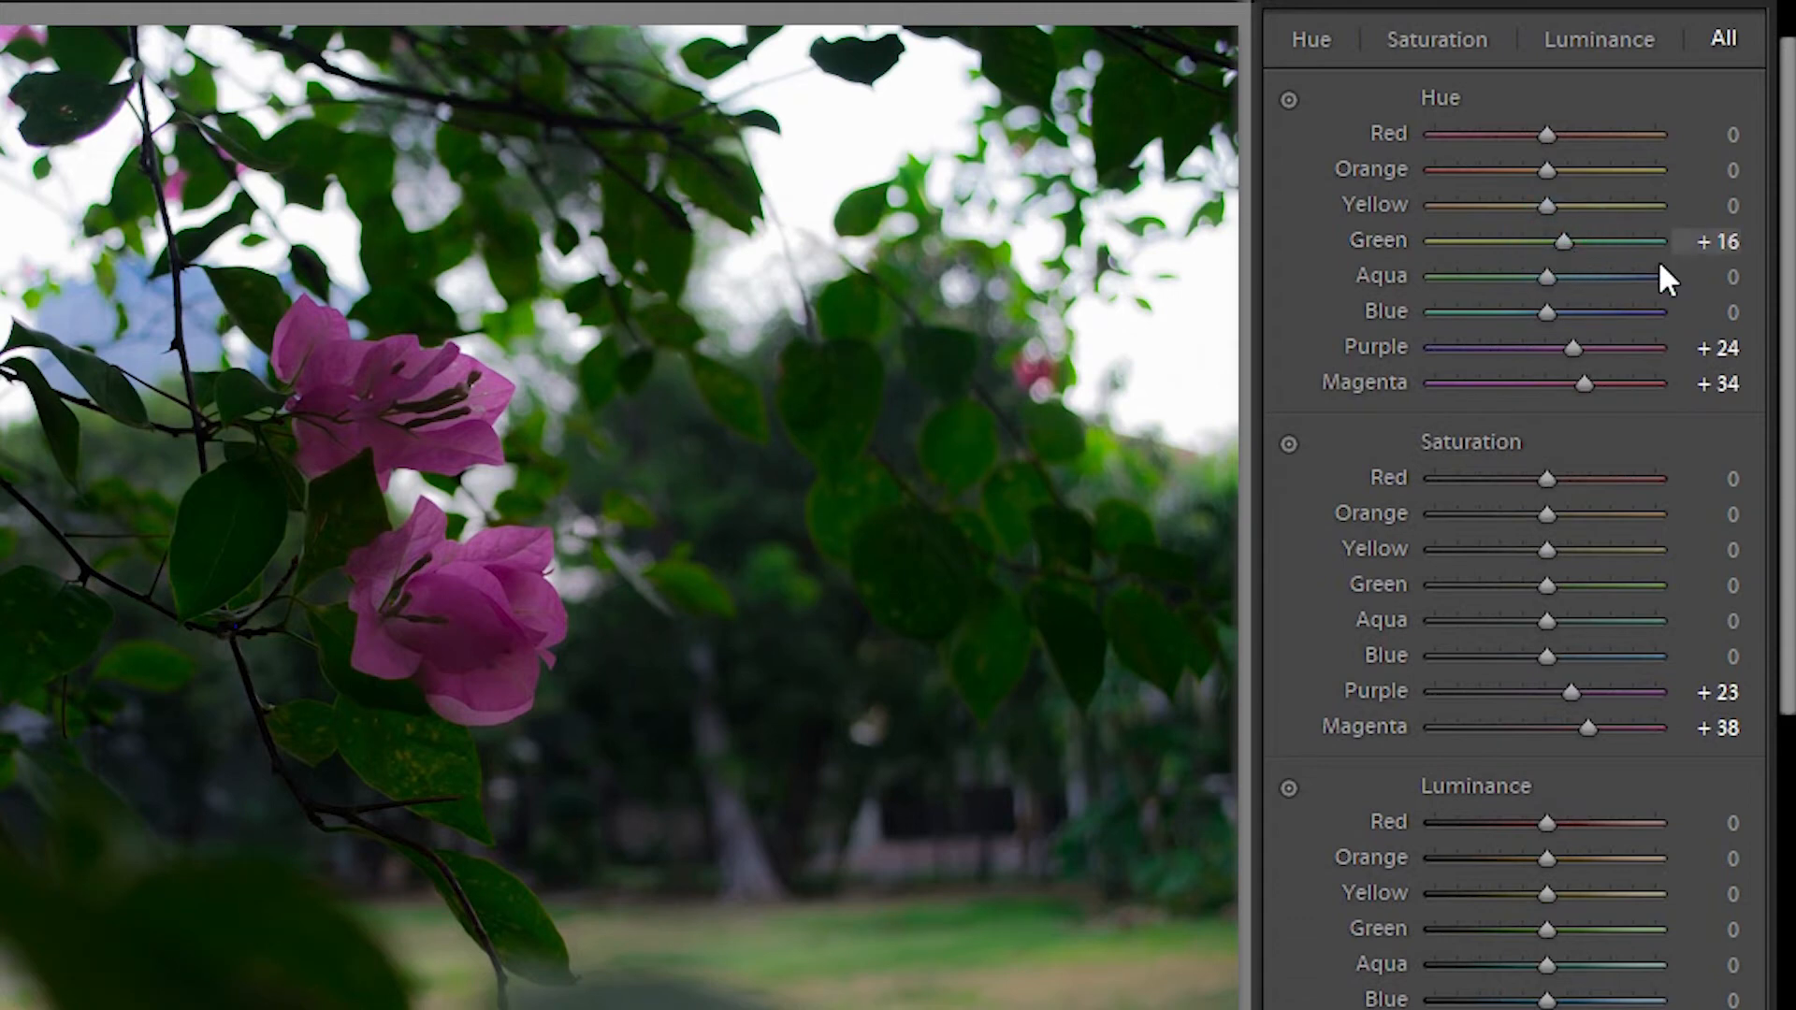
scroll(1337, 561, "down", 3)
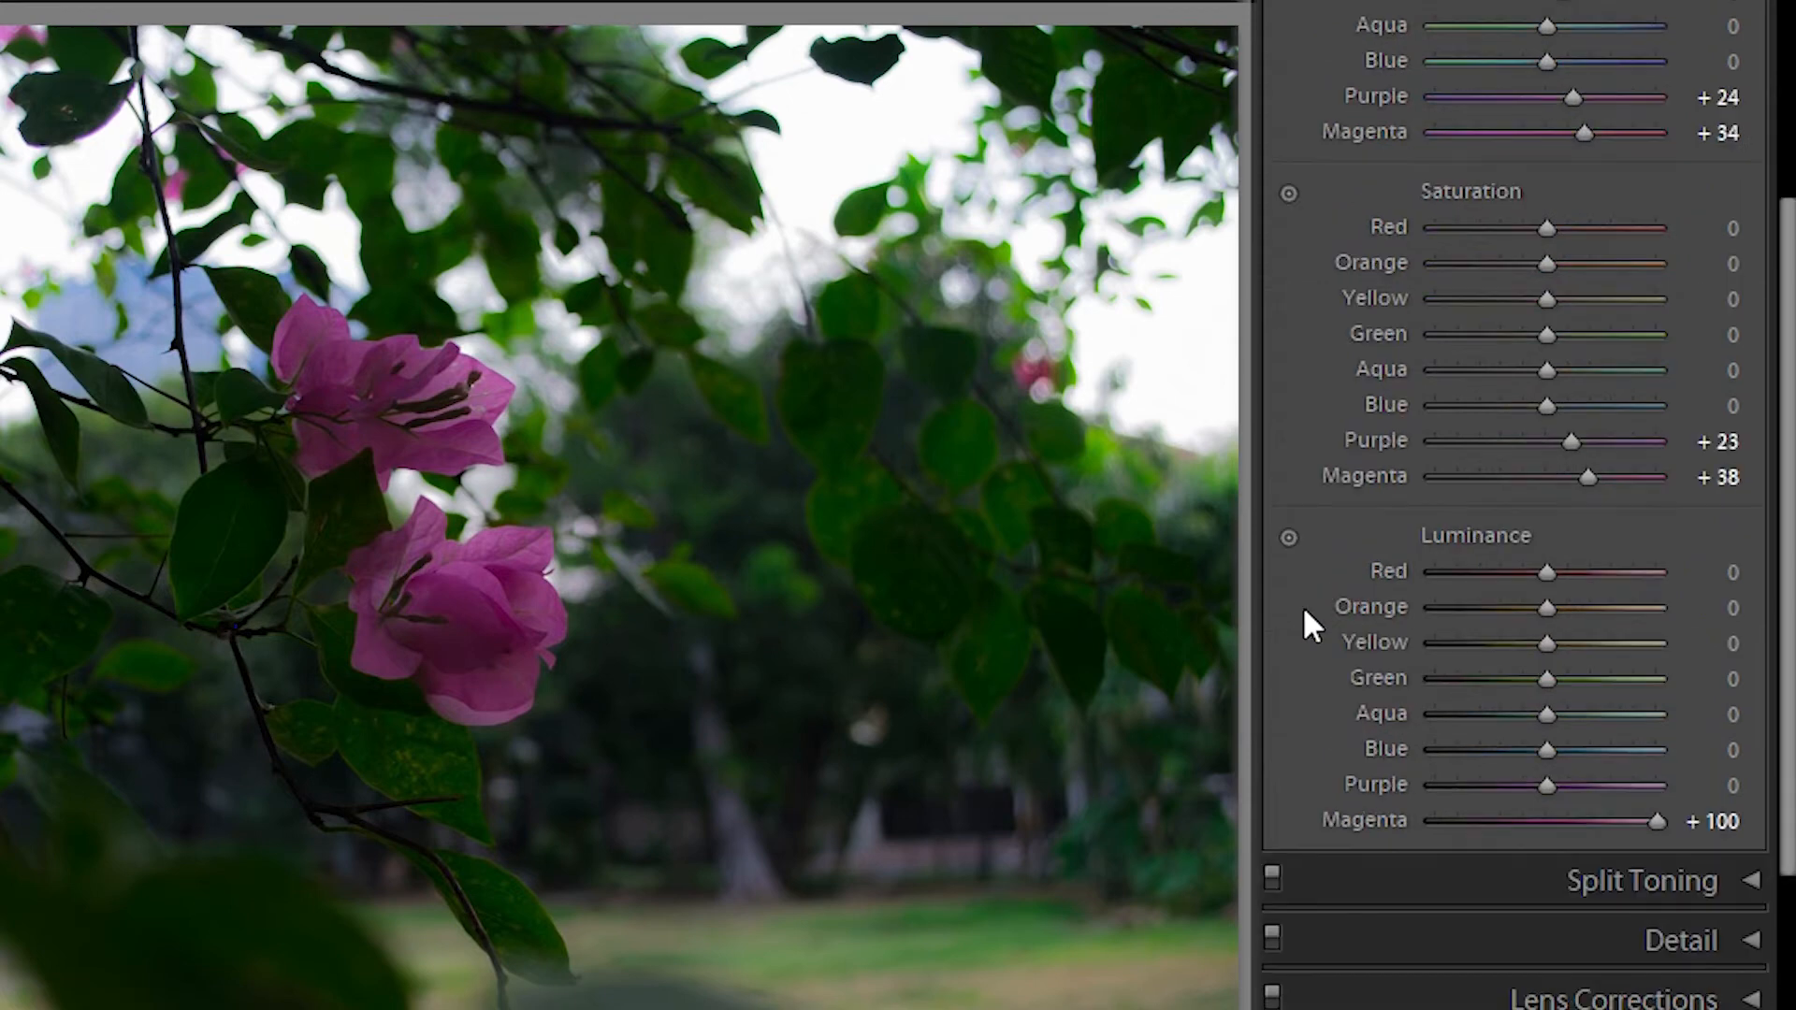
key("t")
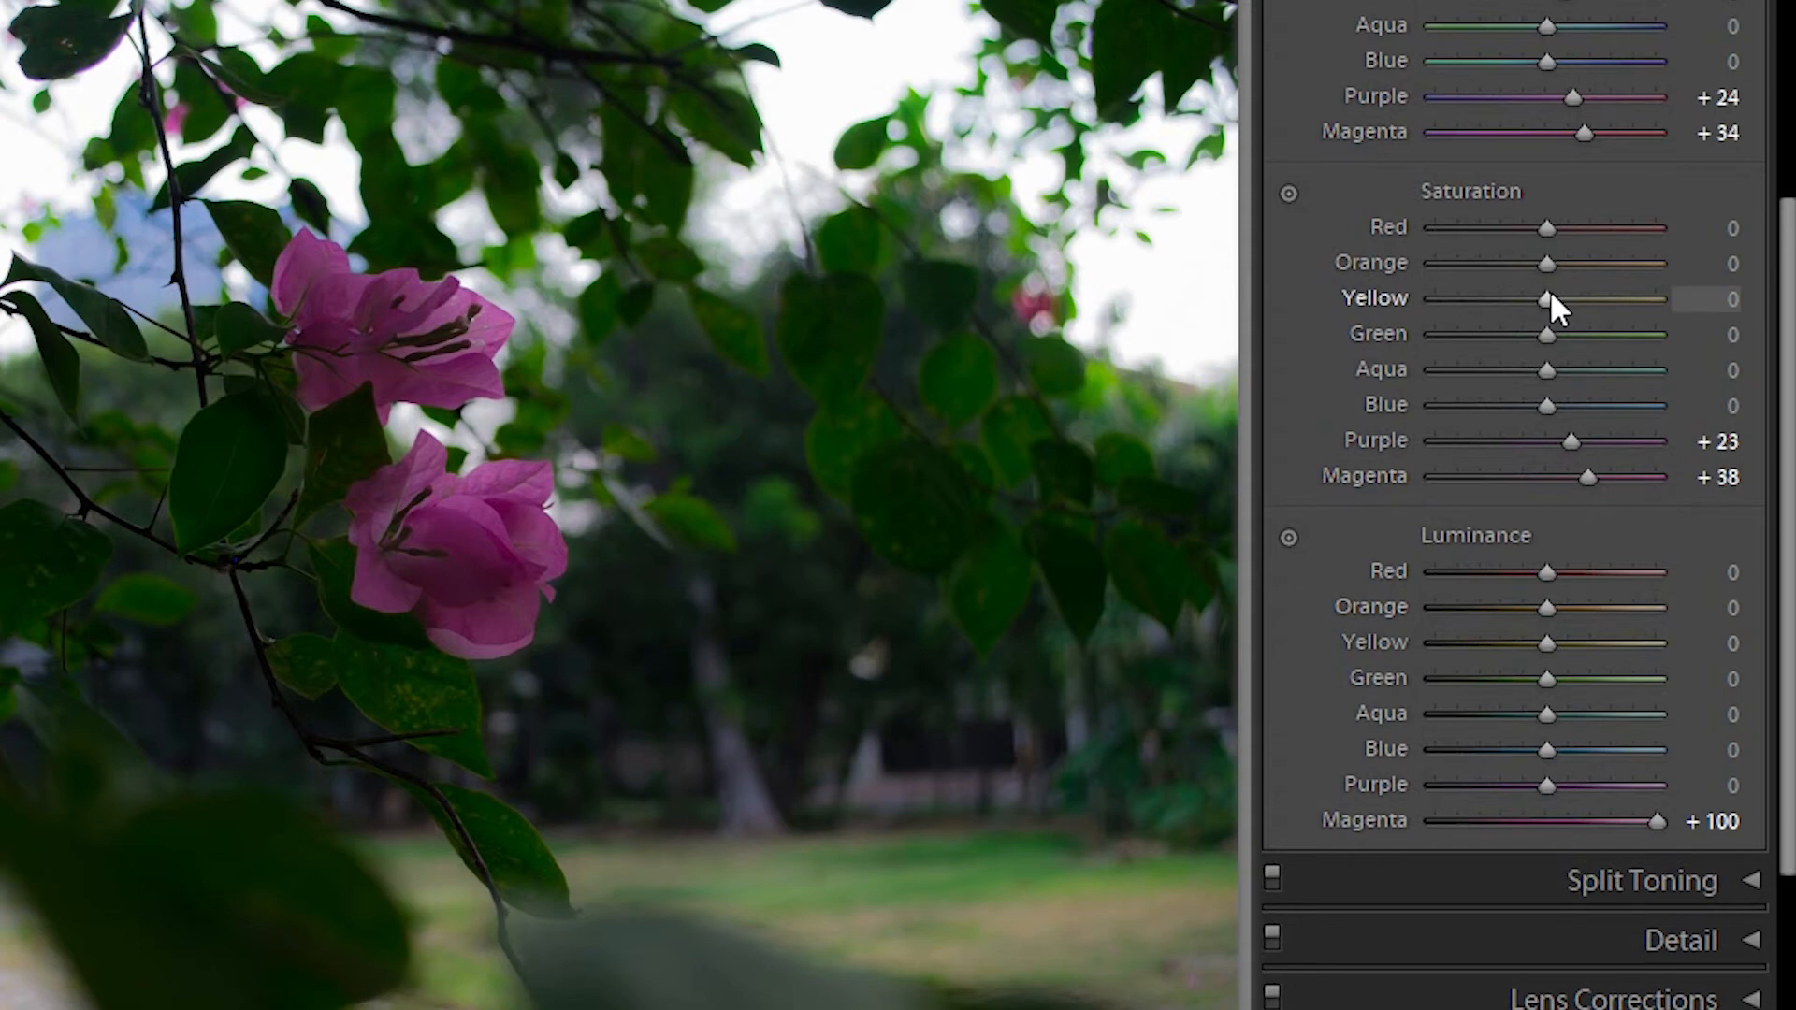
left_click_drag(1546, 299, 1339, 348)
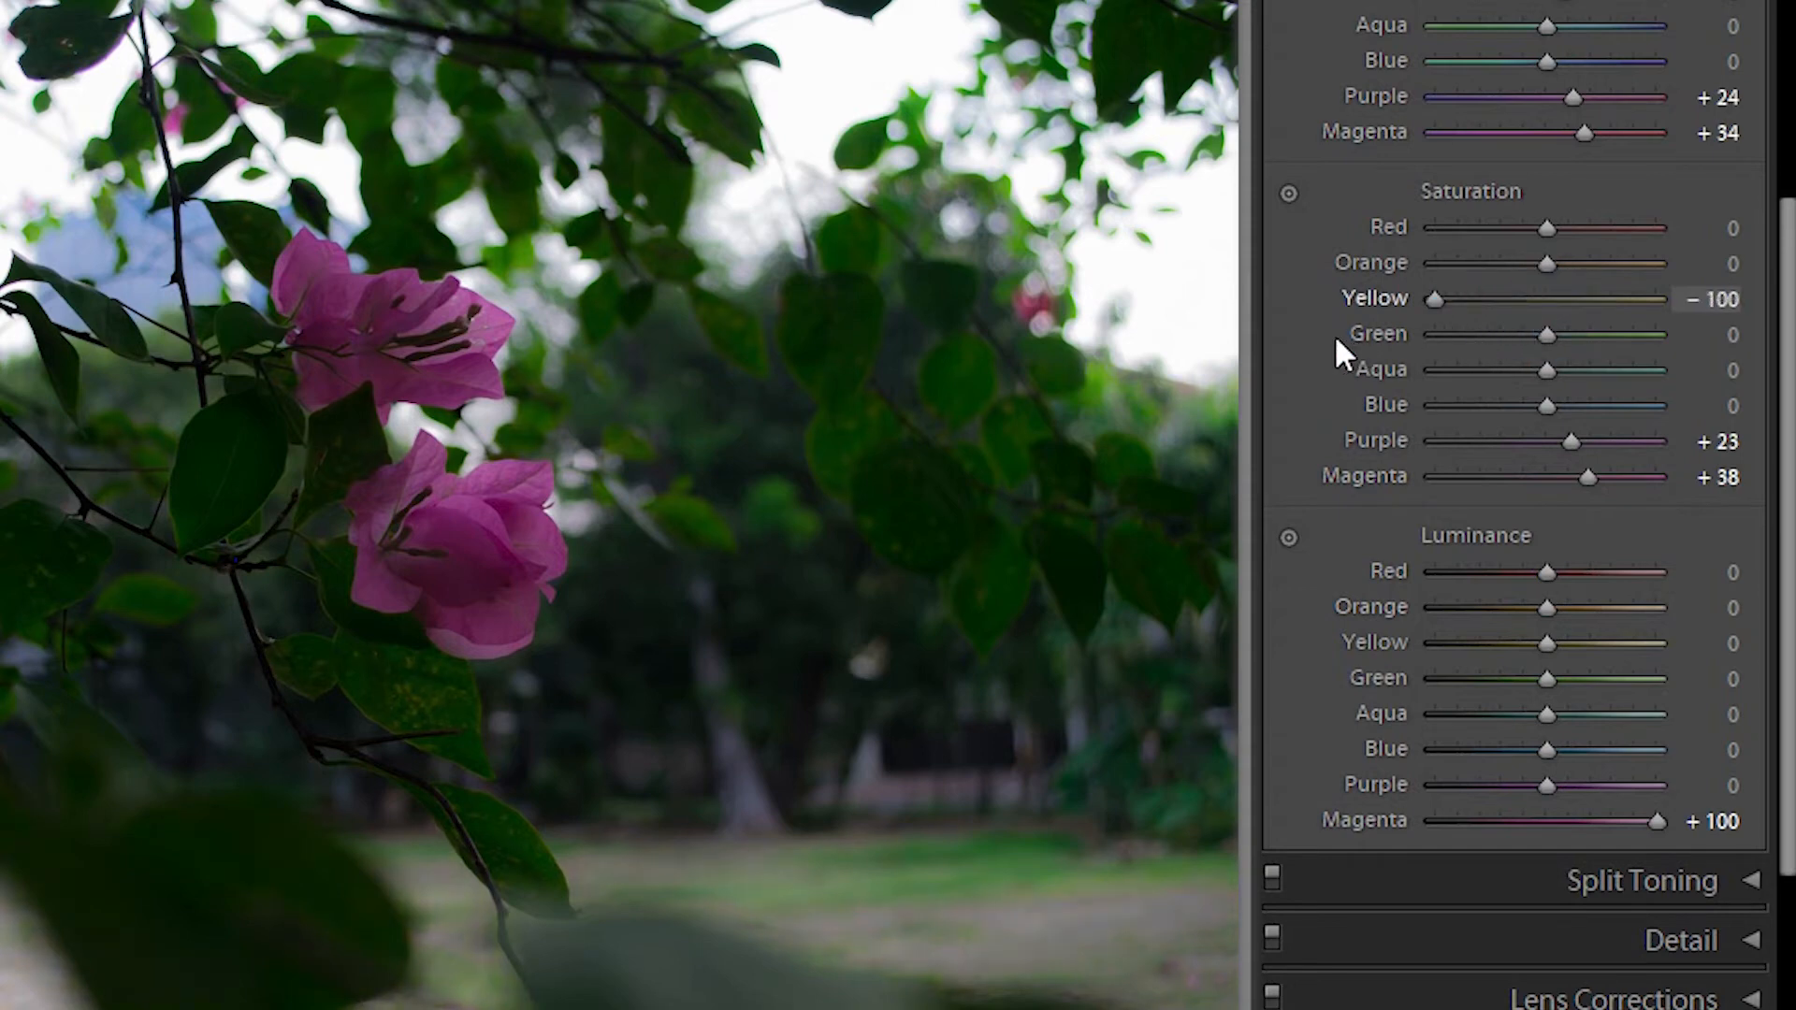
left_click(2, 935)
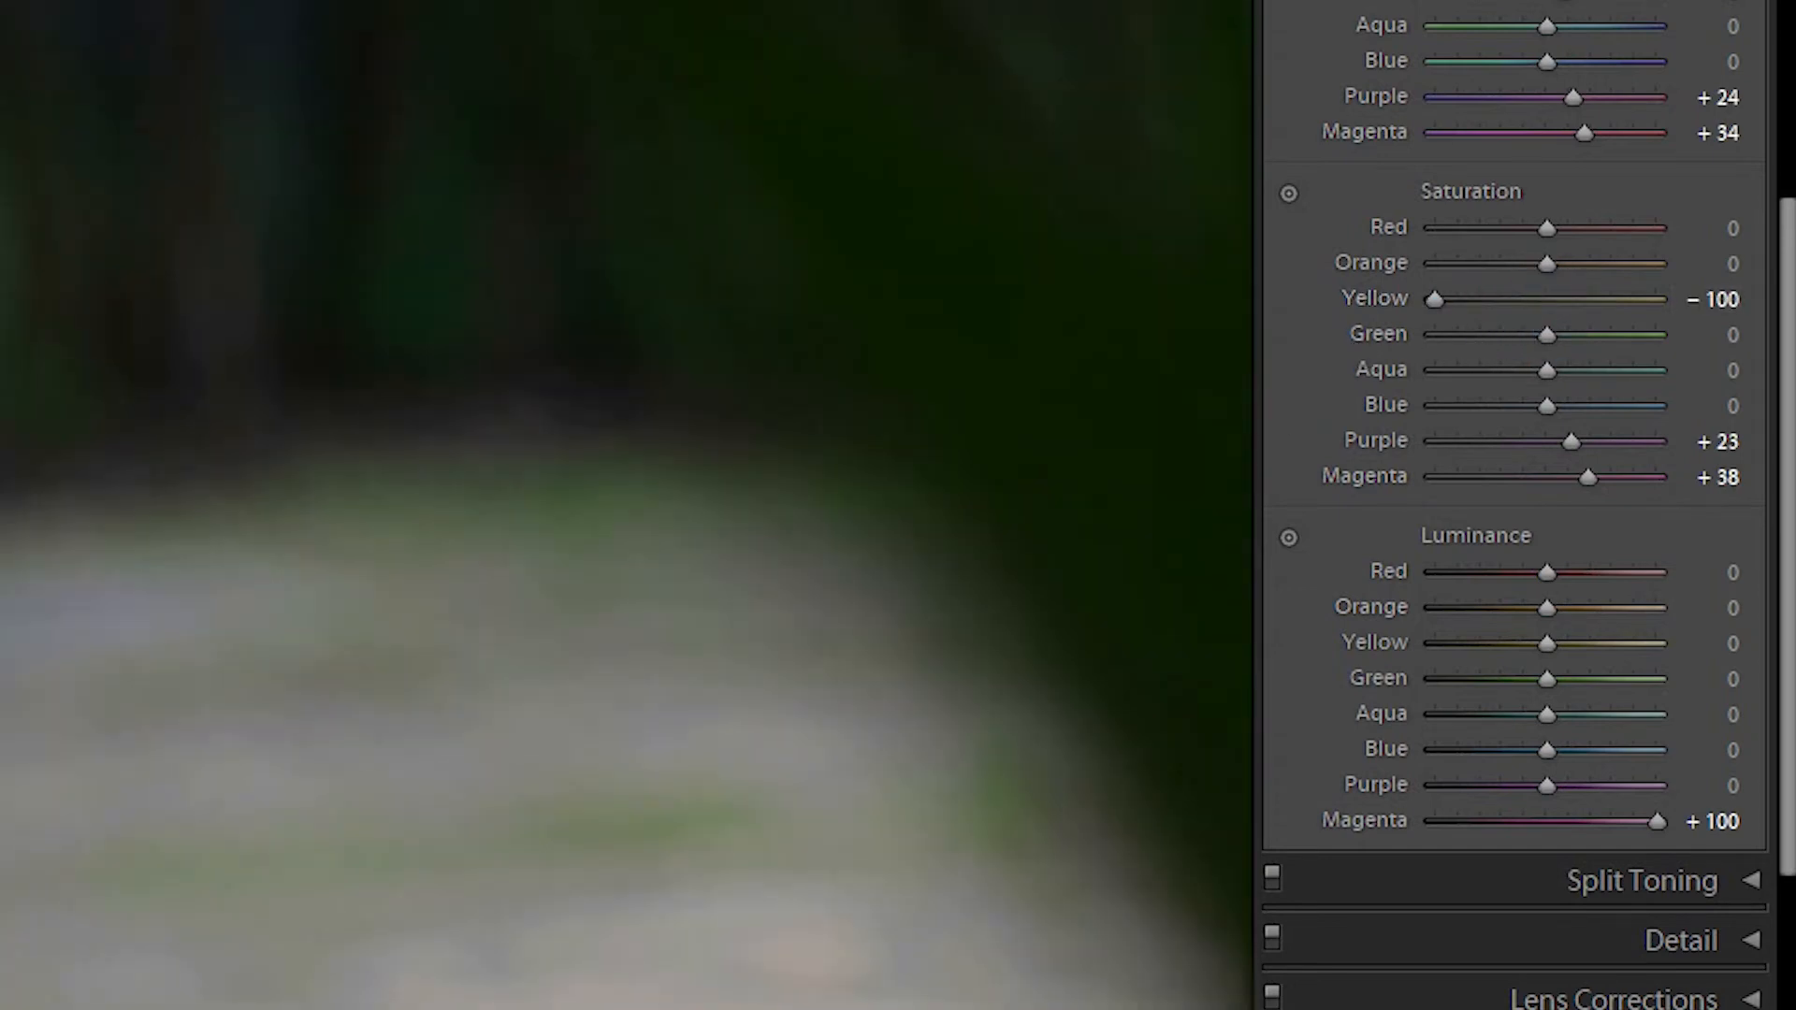
left_click_drag(1431, 294, 124, 671)
left_click(5, 765)
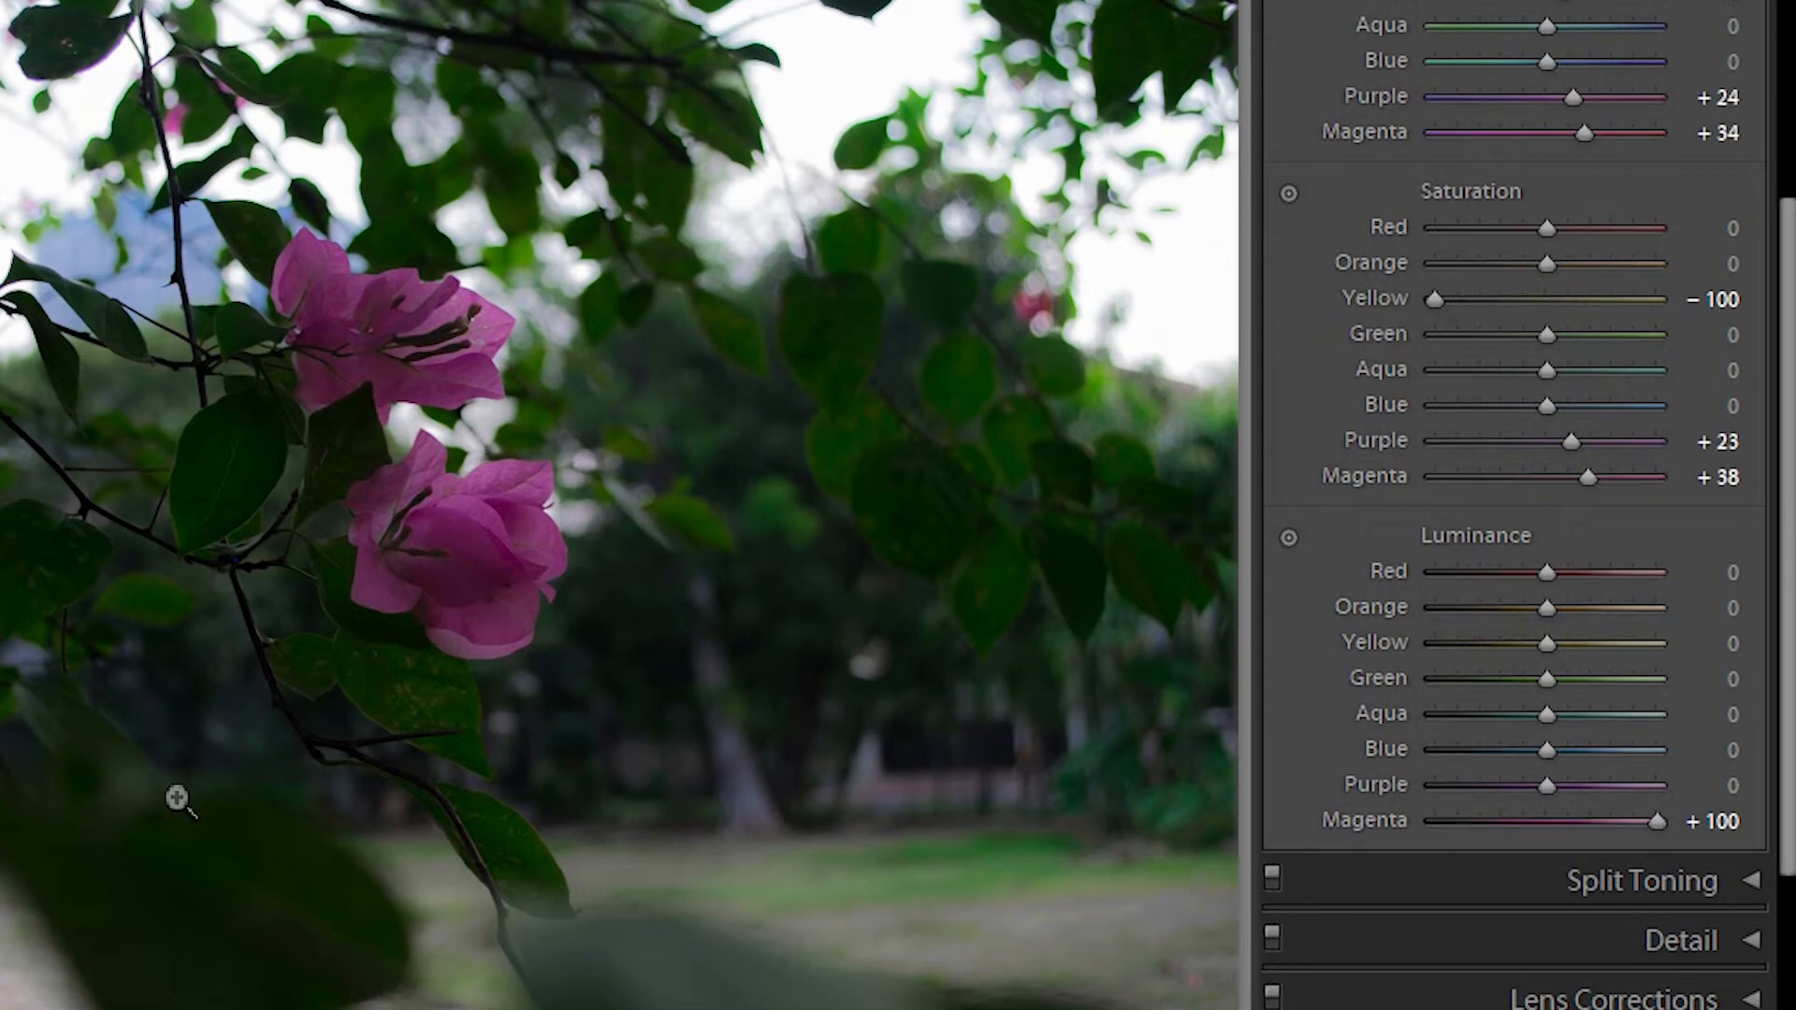
Collapse the HSL settings and look over the Split Toning controls for highlights, balance and shadows.
scroll(1589, 297, "up", 3)
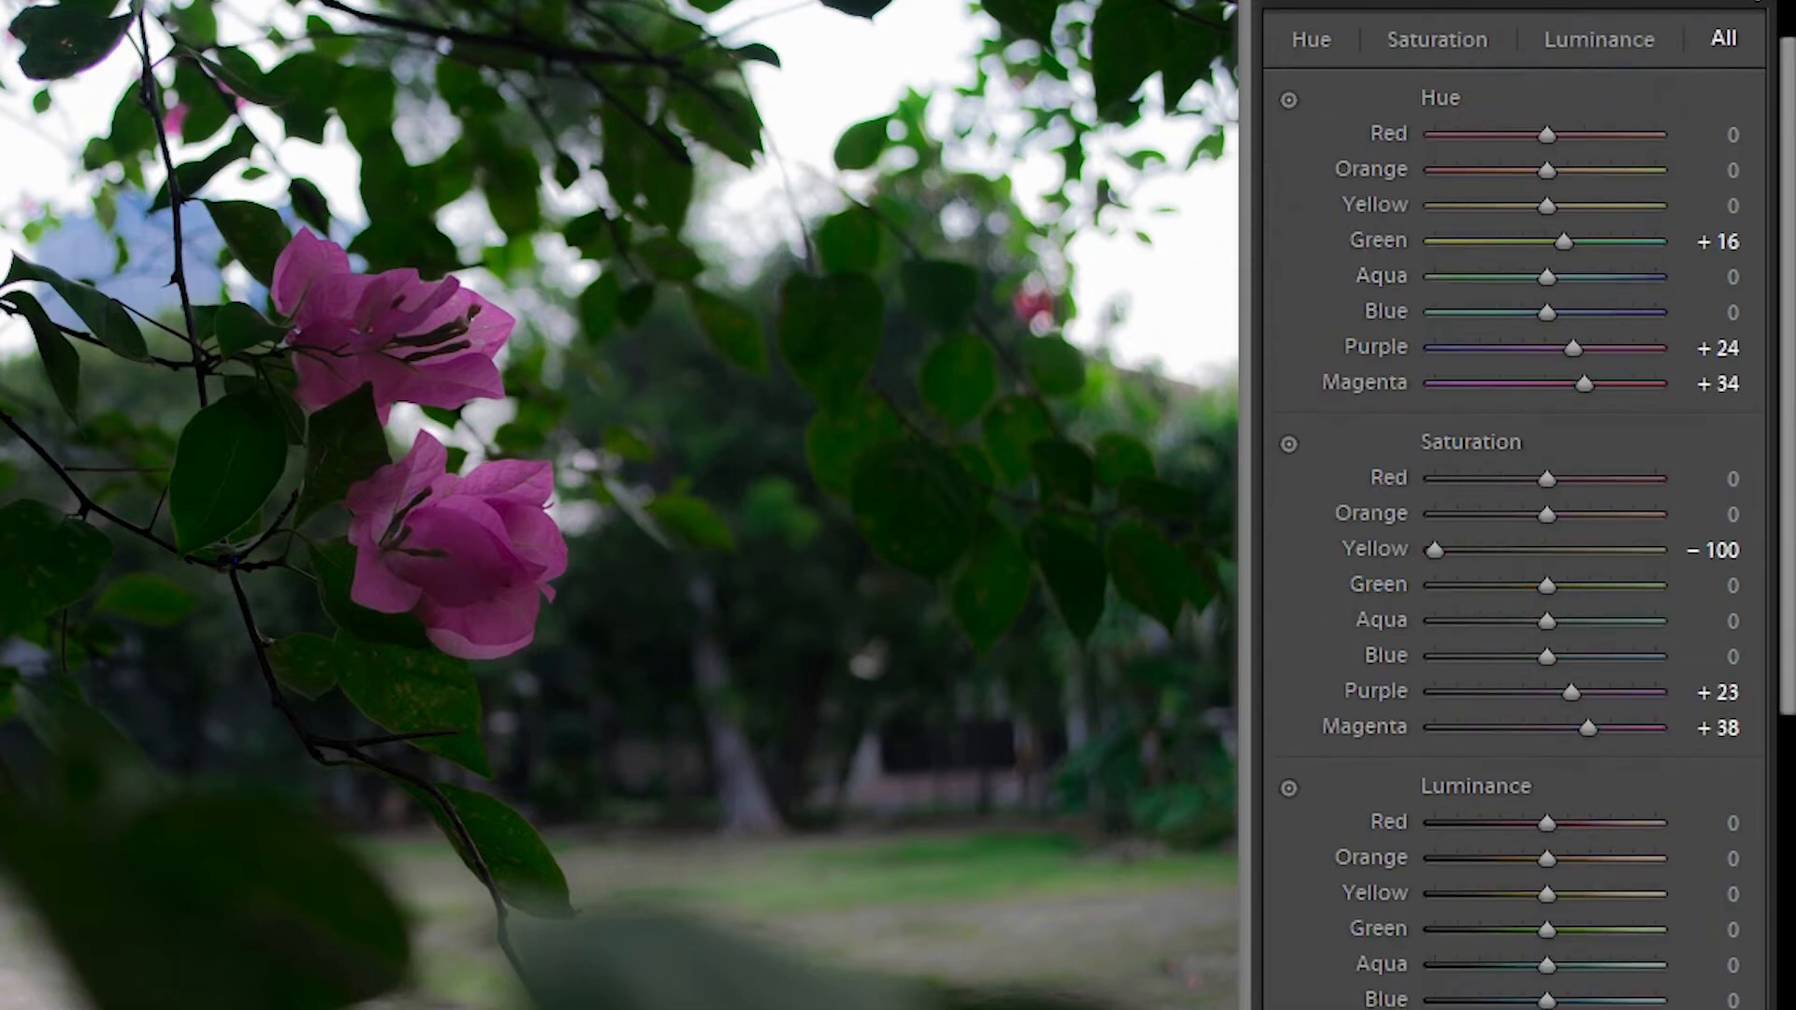
left_click(1764, 5)
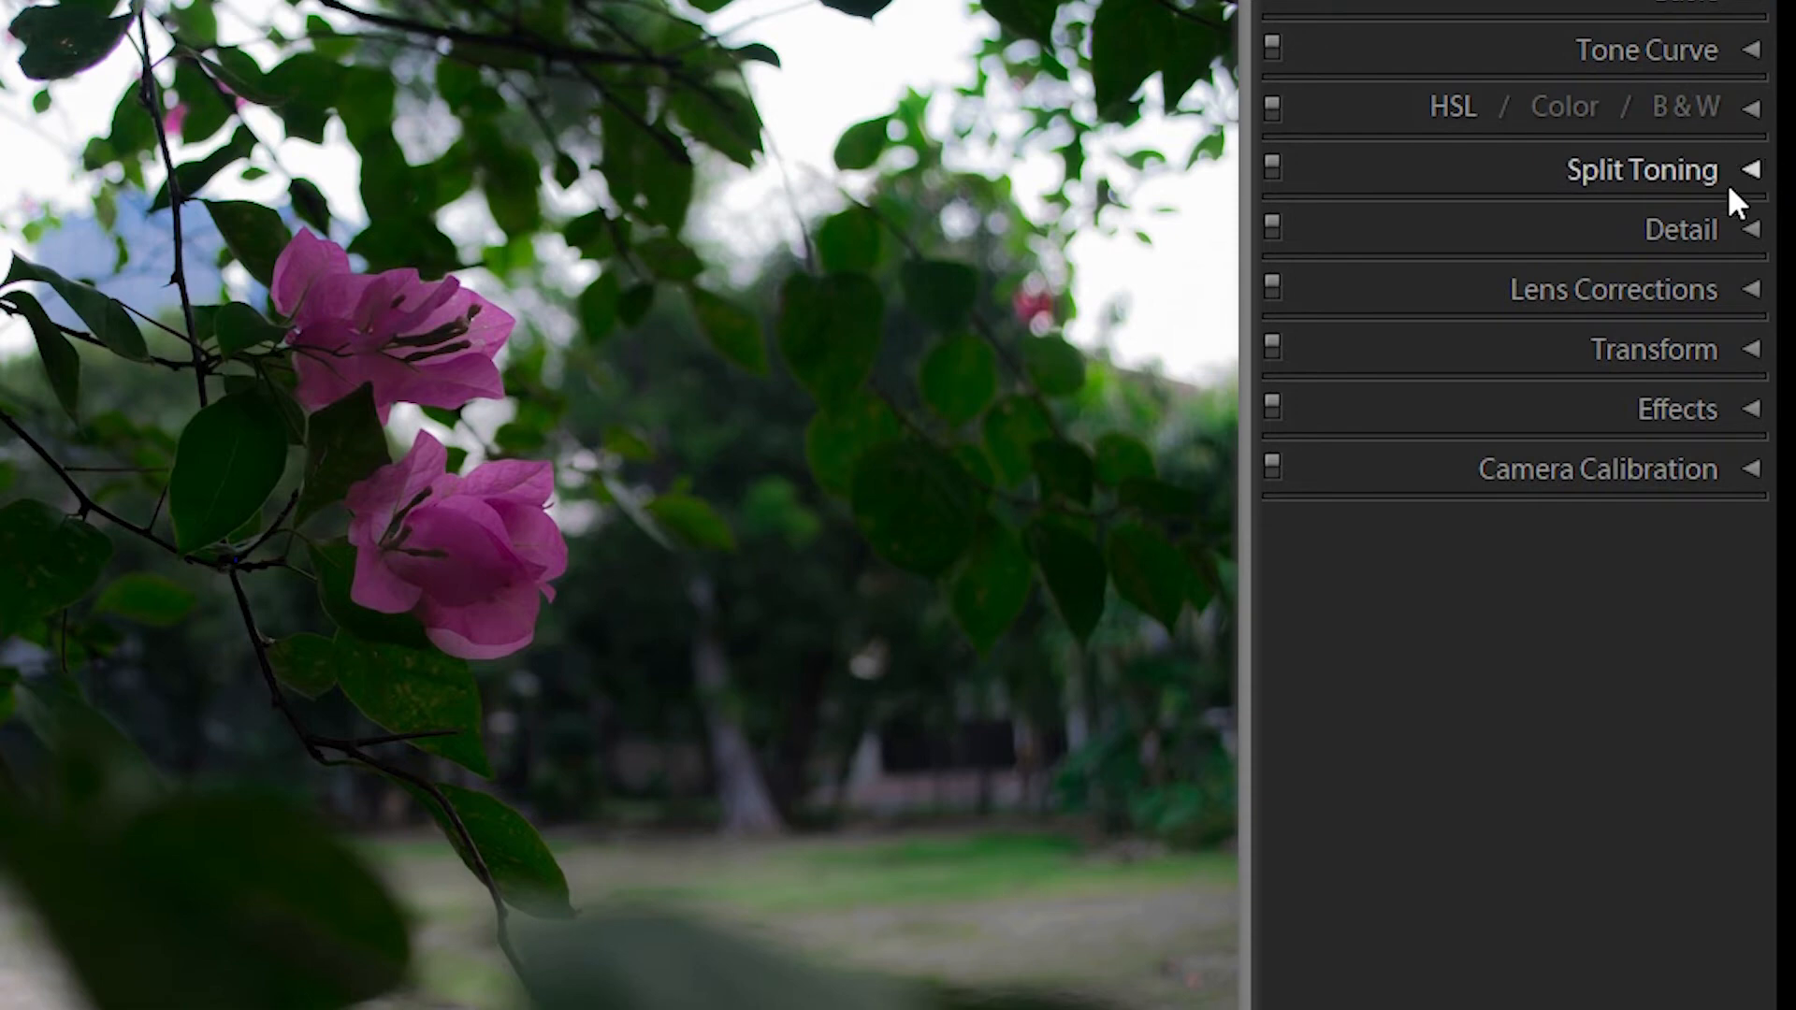
left_click(1746, 168)
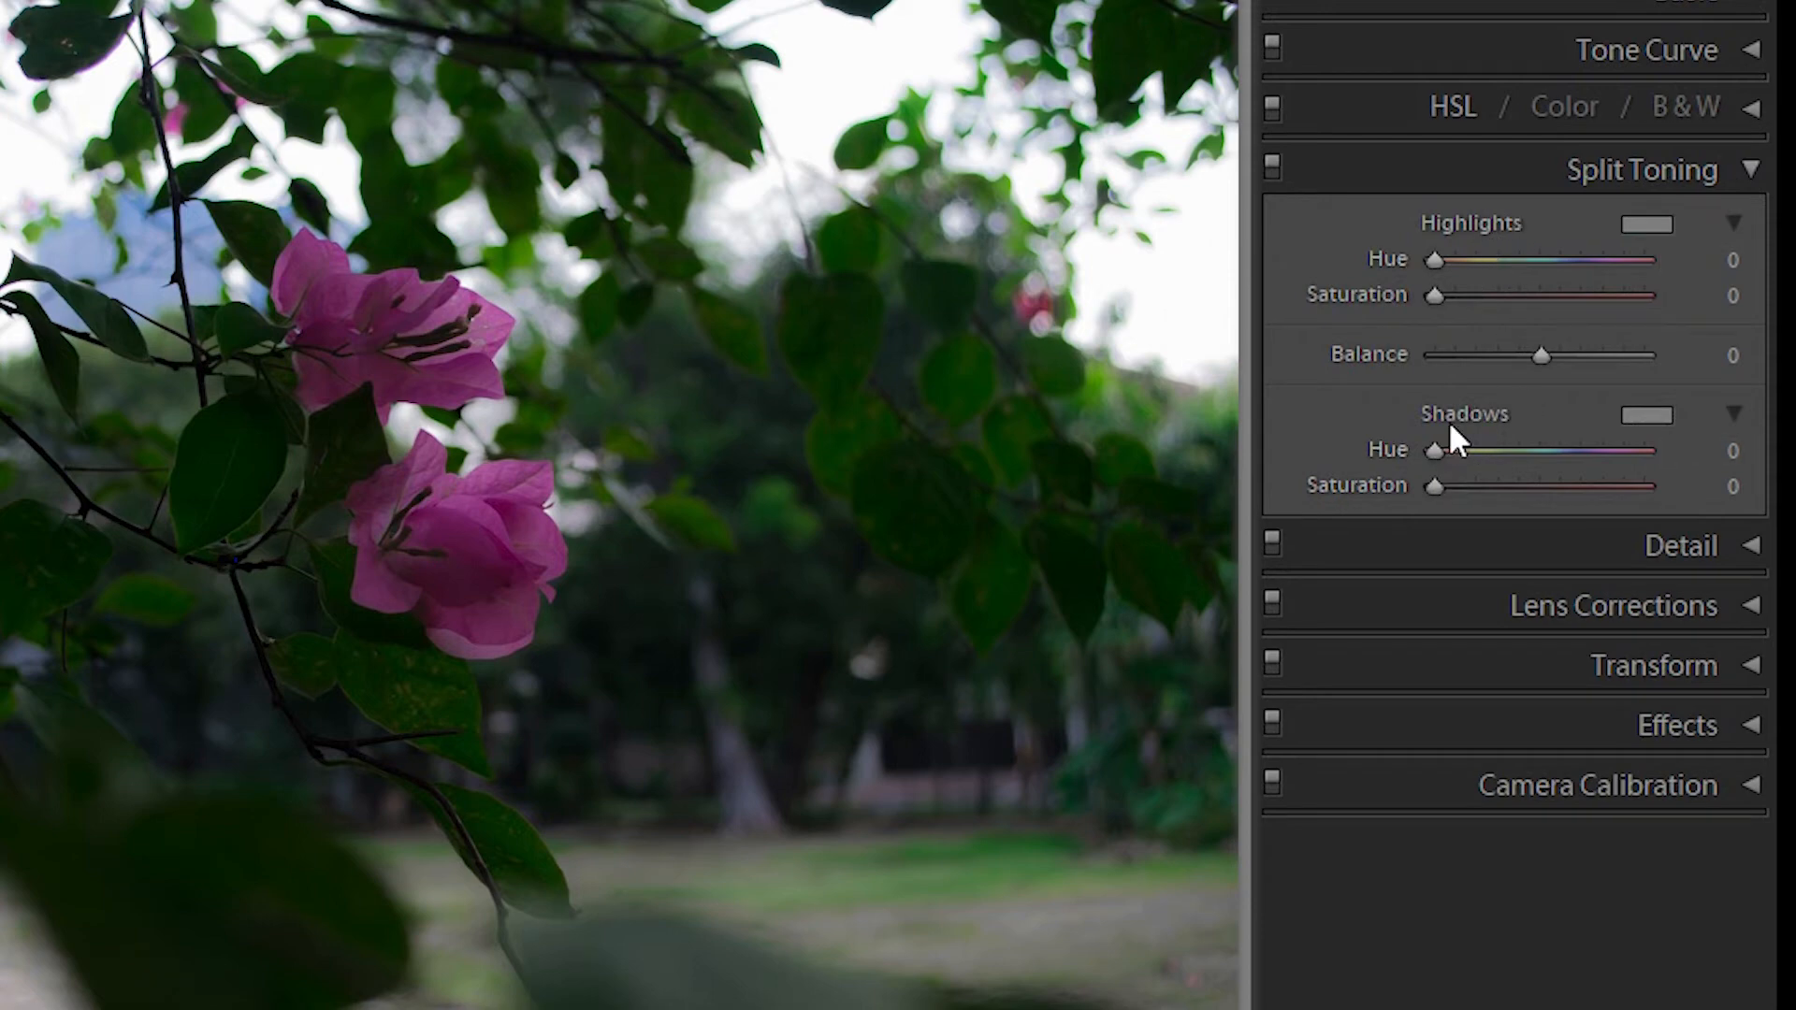
left_click(1737, 168)
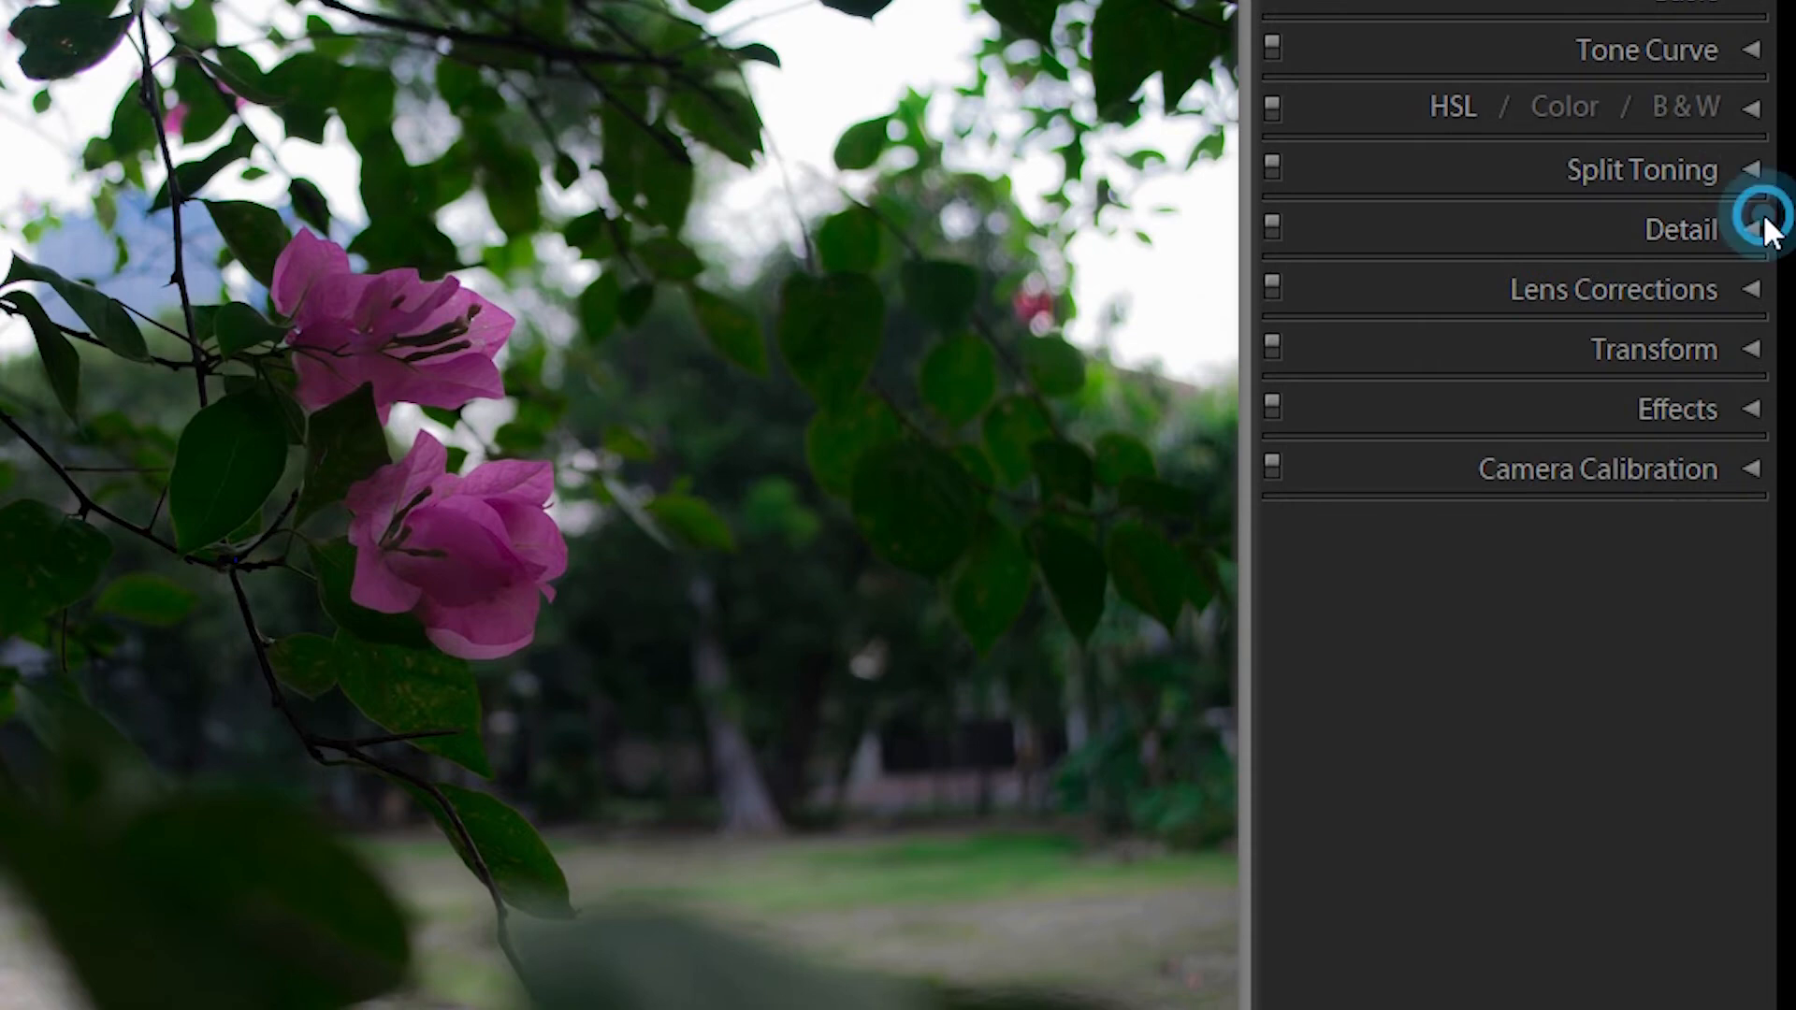
Open the Detail settings and examine the lower flower's petals up close for noise.
left_click(1761, 217)
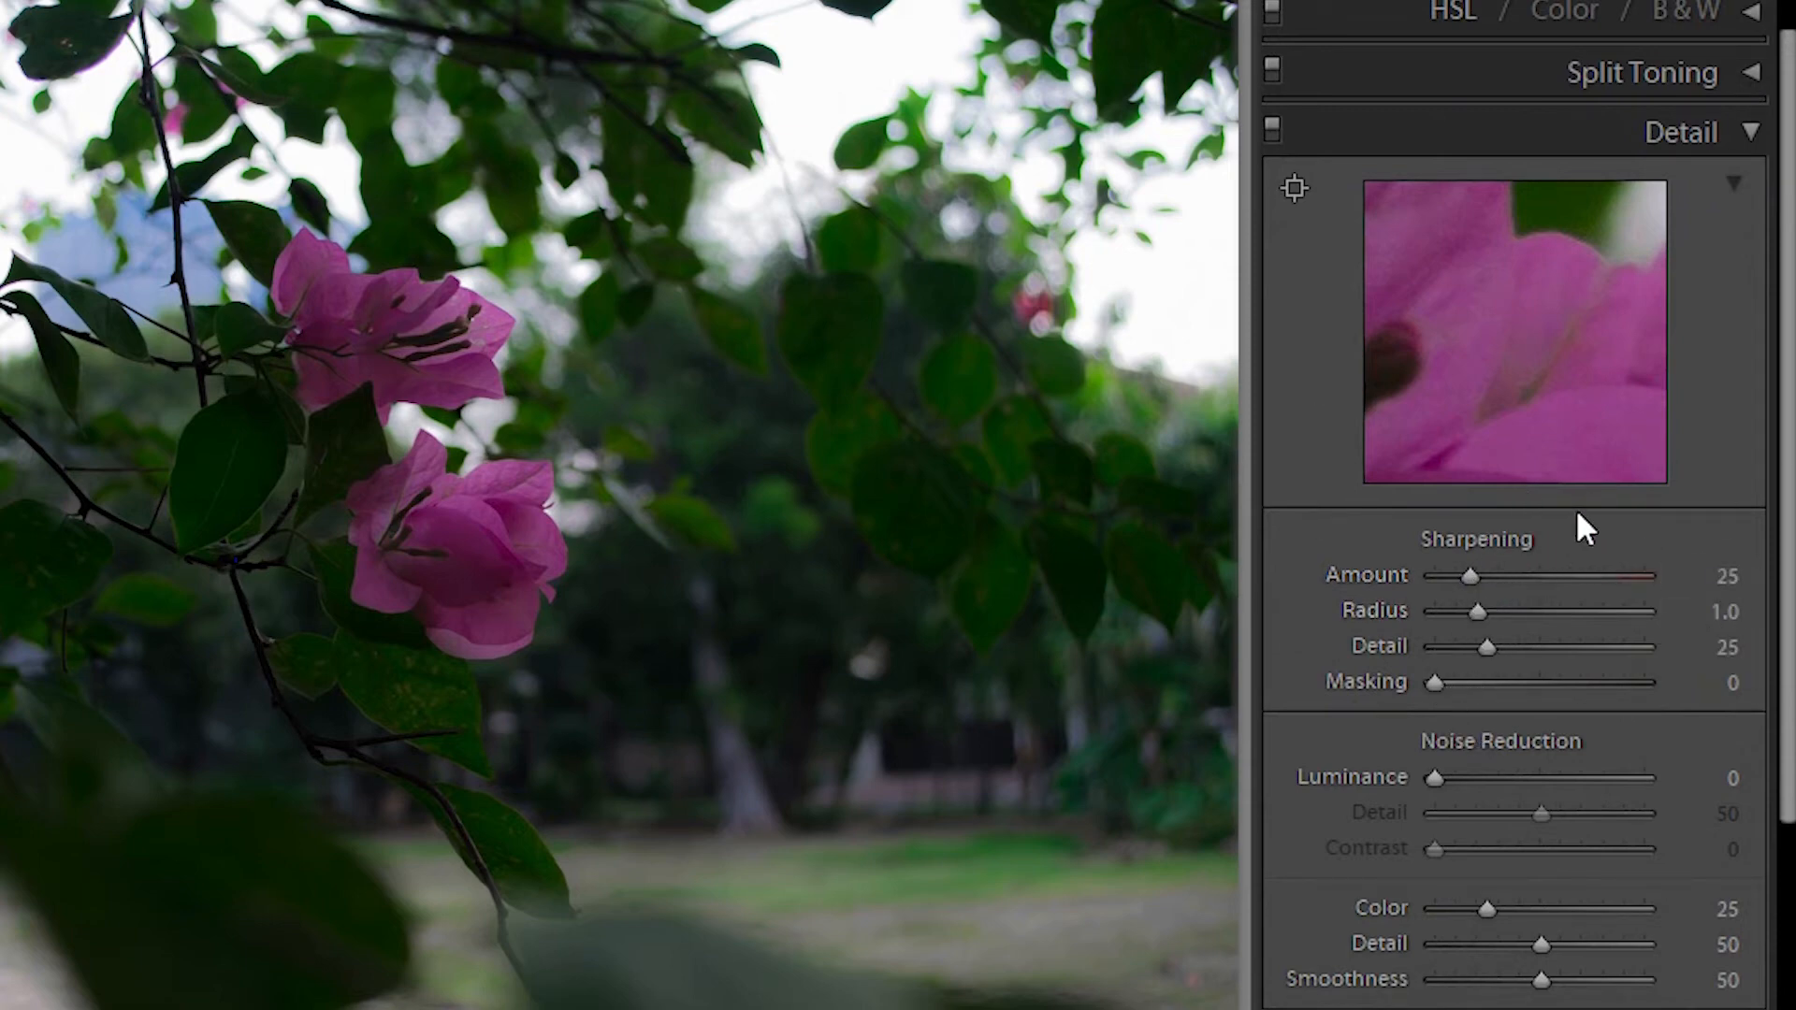
scroll(1580, 519, "down", 1)
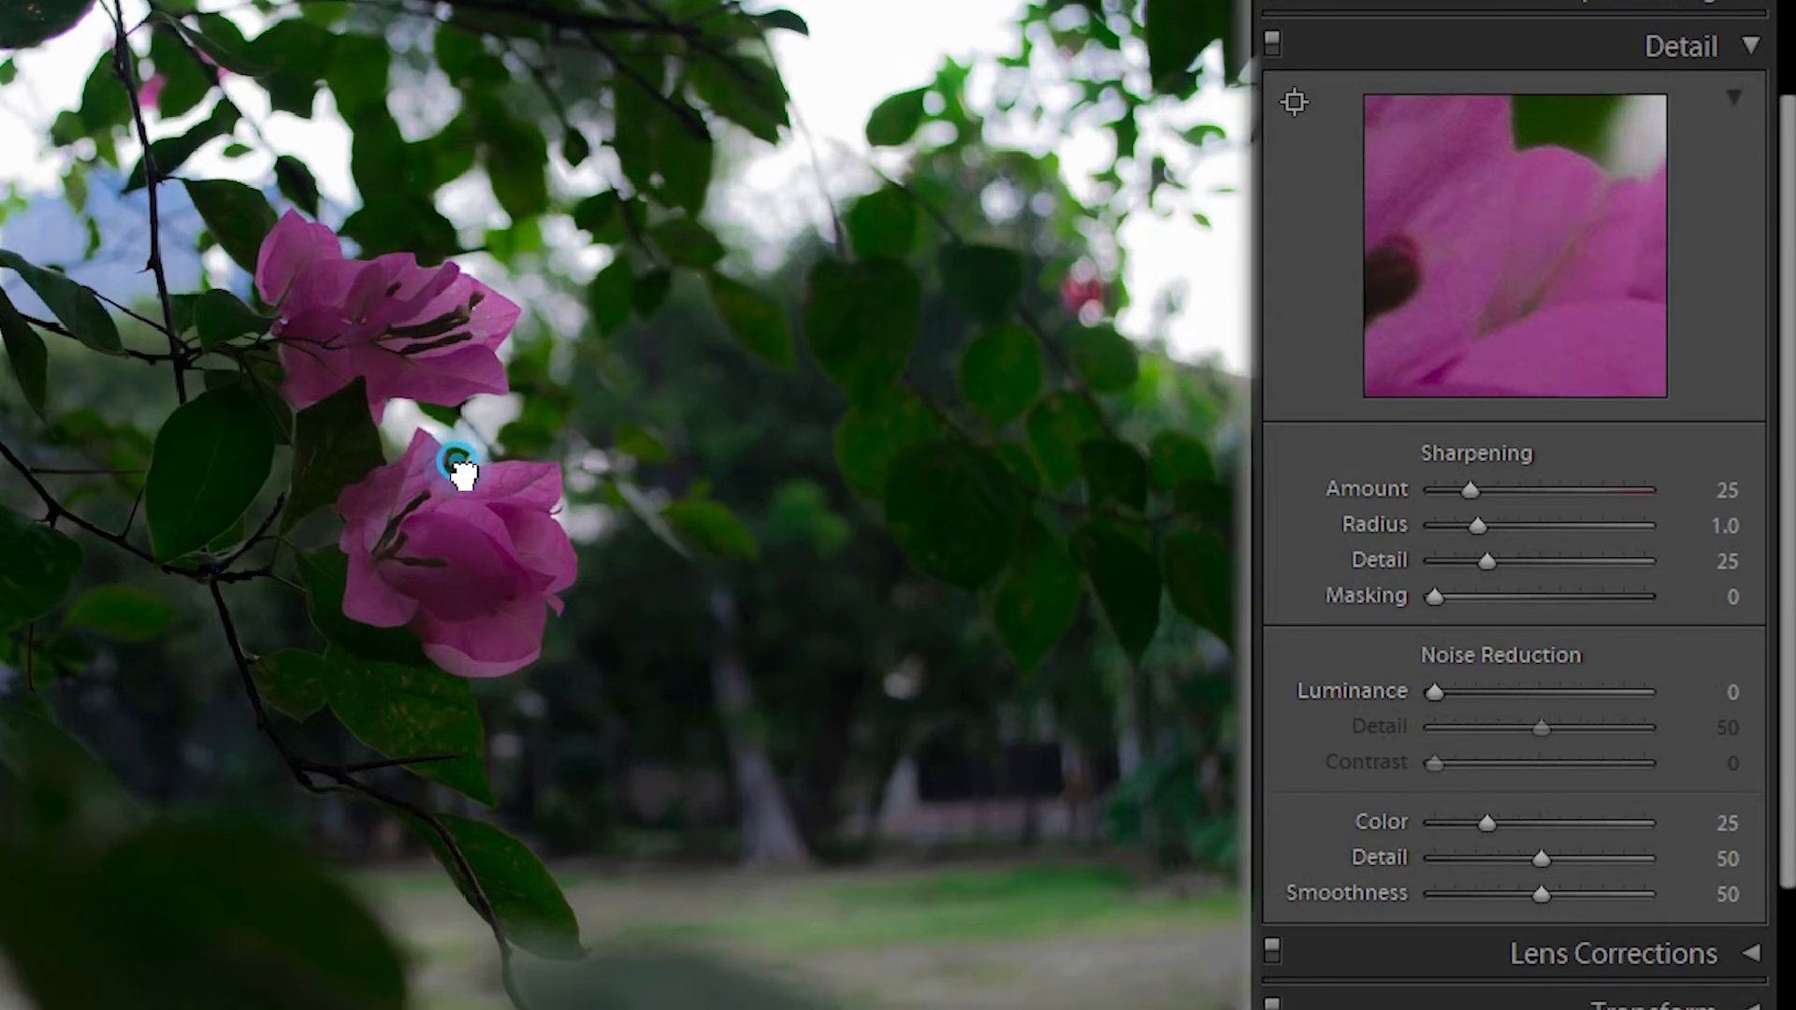
left_click(461, 463)
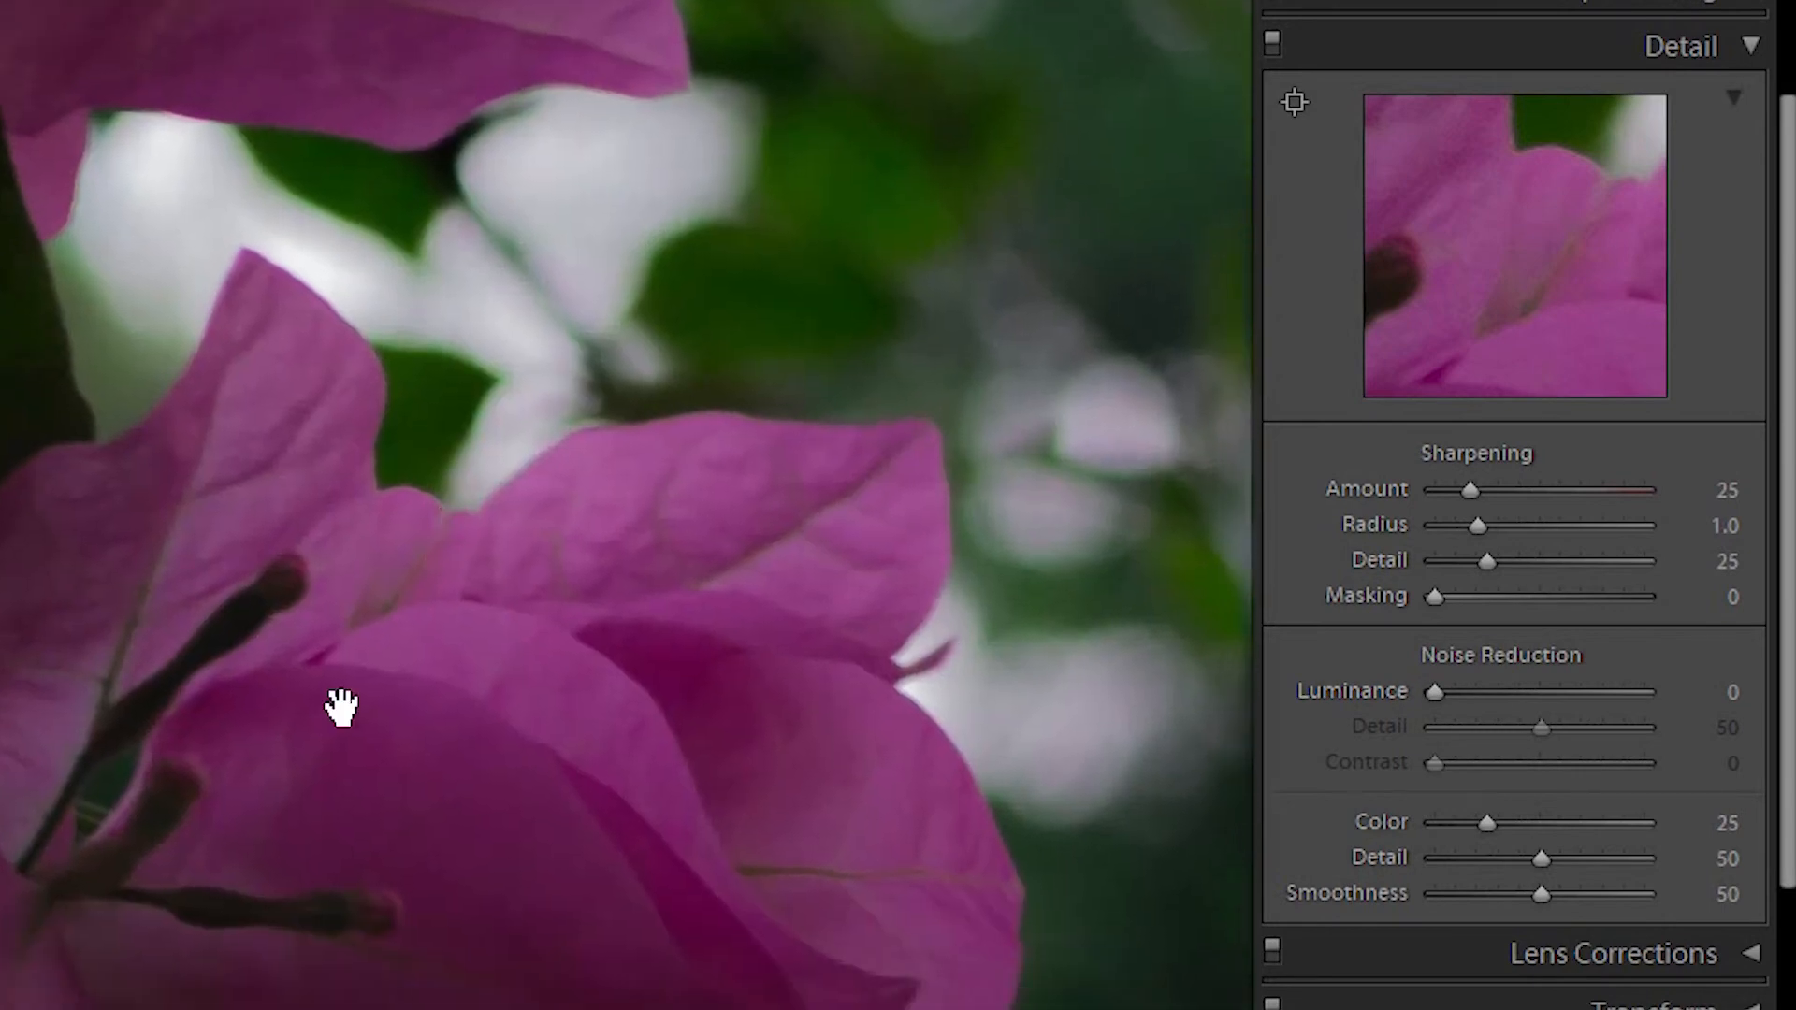
left_click_drag(383, 766, 389, 701)
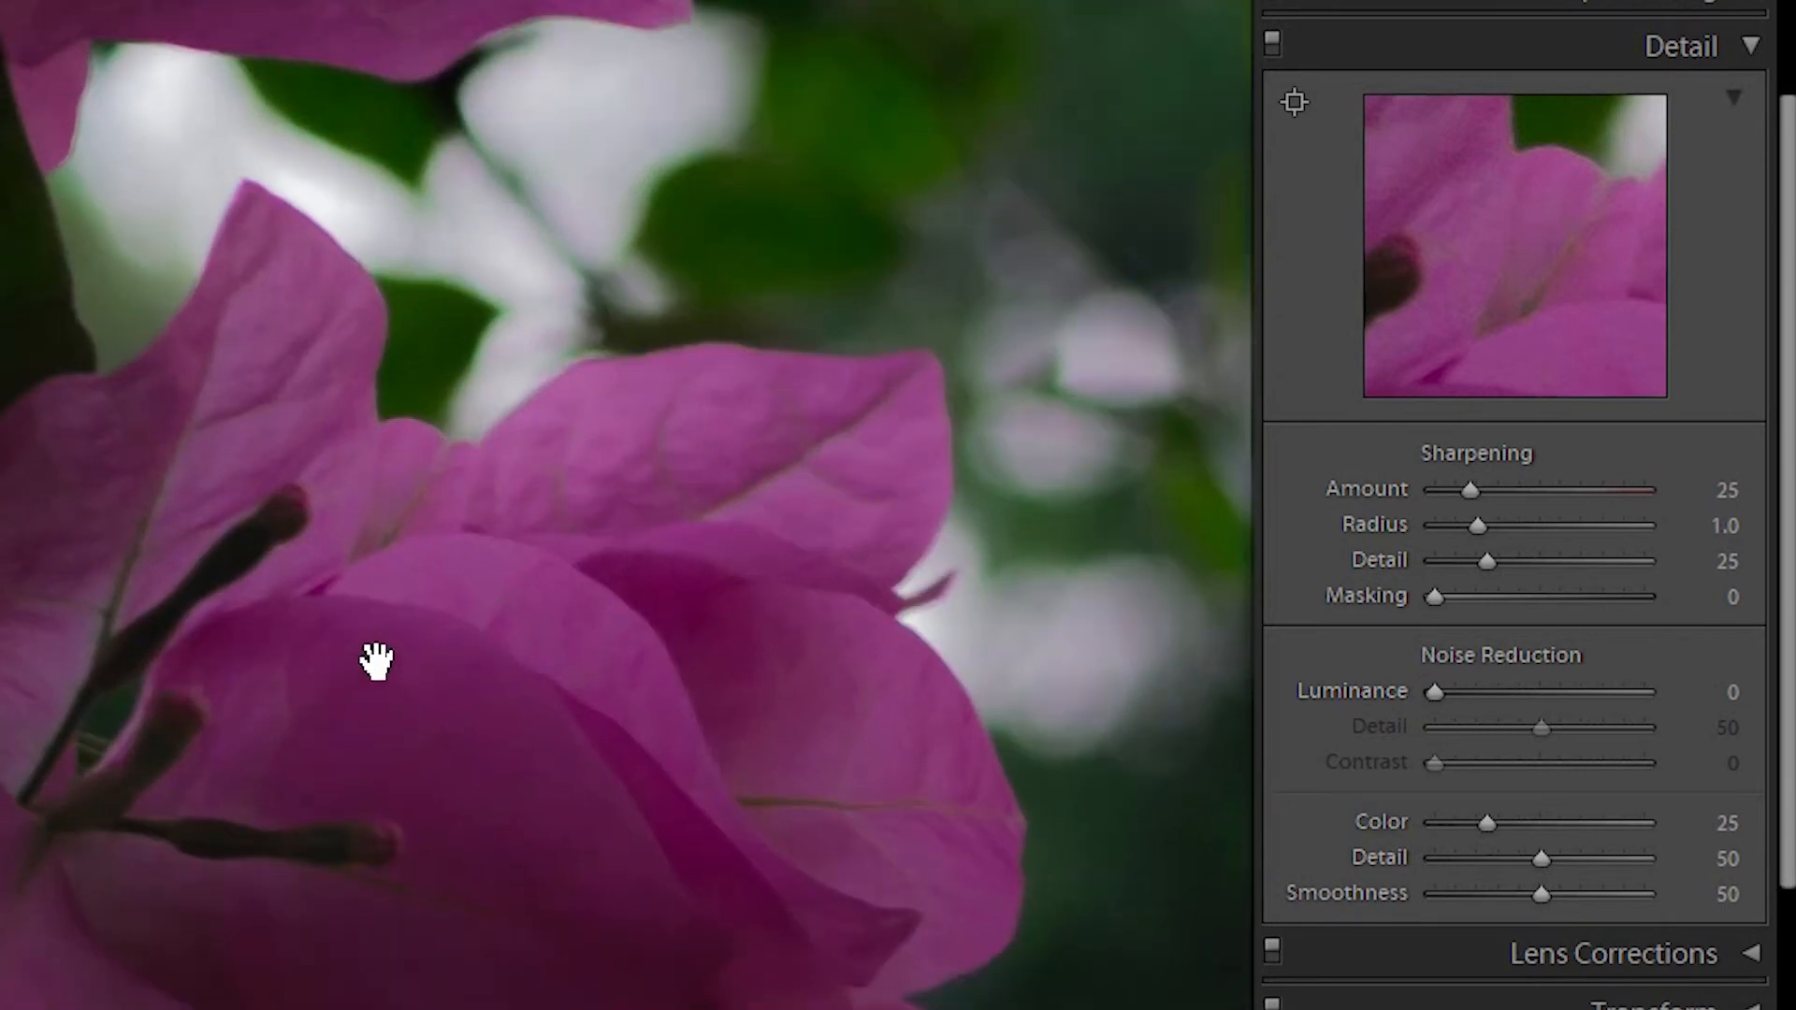
left_click_drag(474, 506, 477, 617)
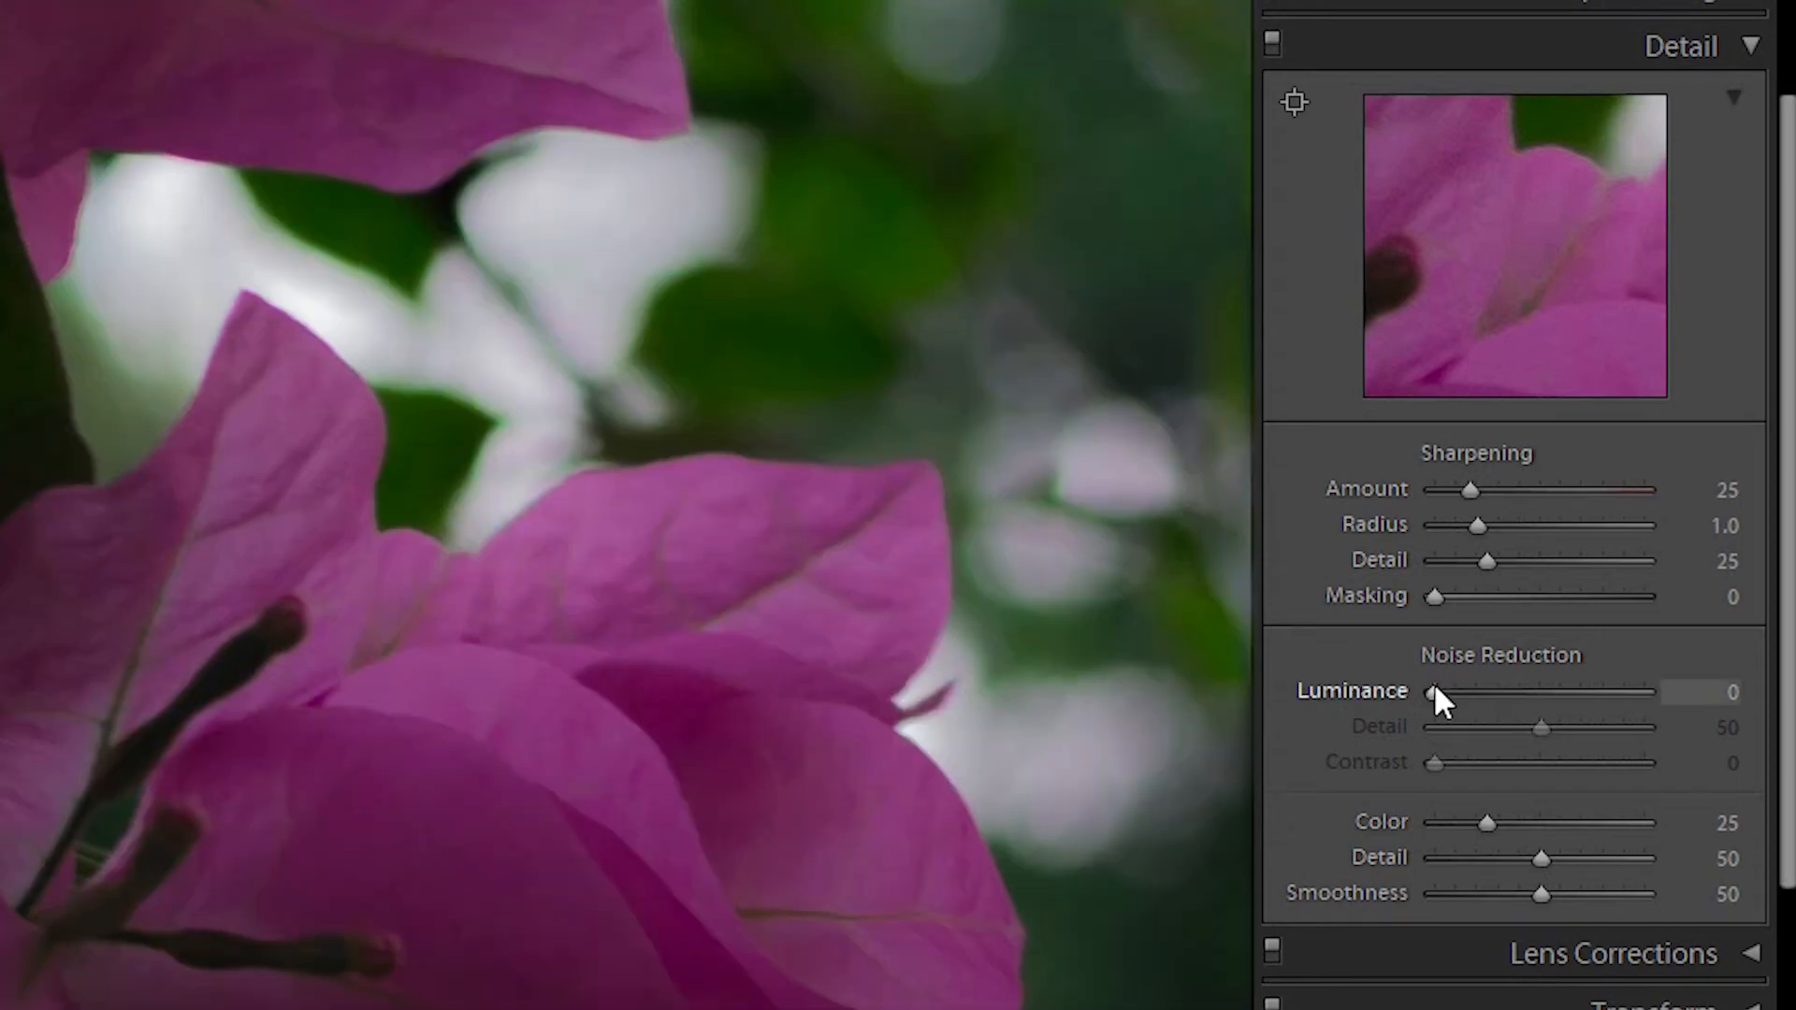
Try luminance noise reduction at 100 and compare its effect on the petals with a lower strength.
left_click_drag(1435, 691, 1548, 690)
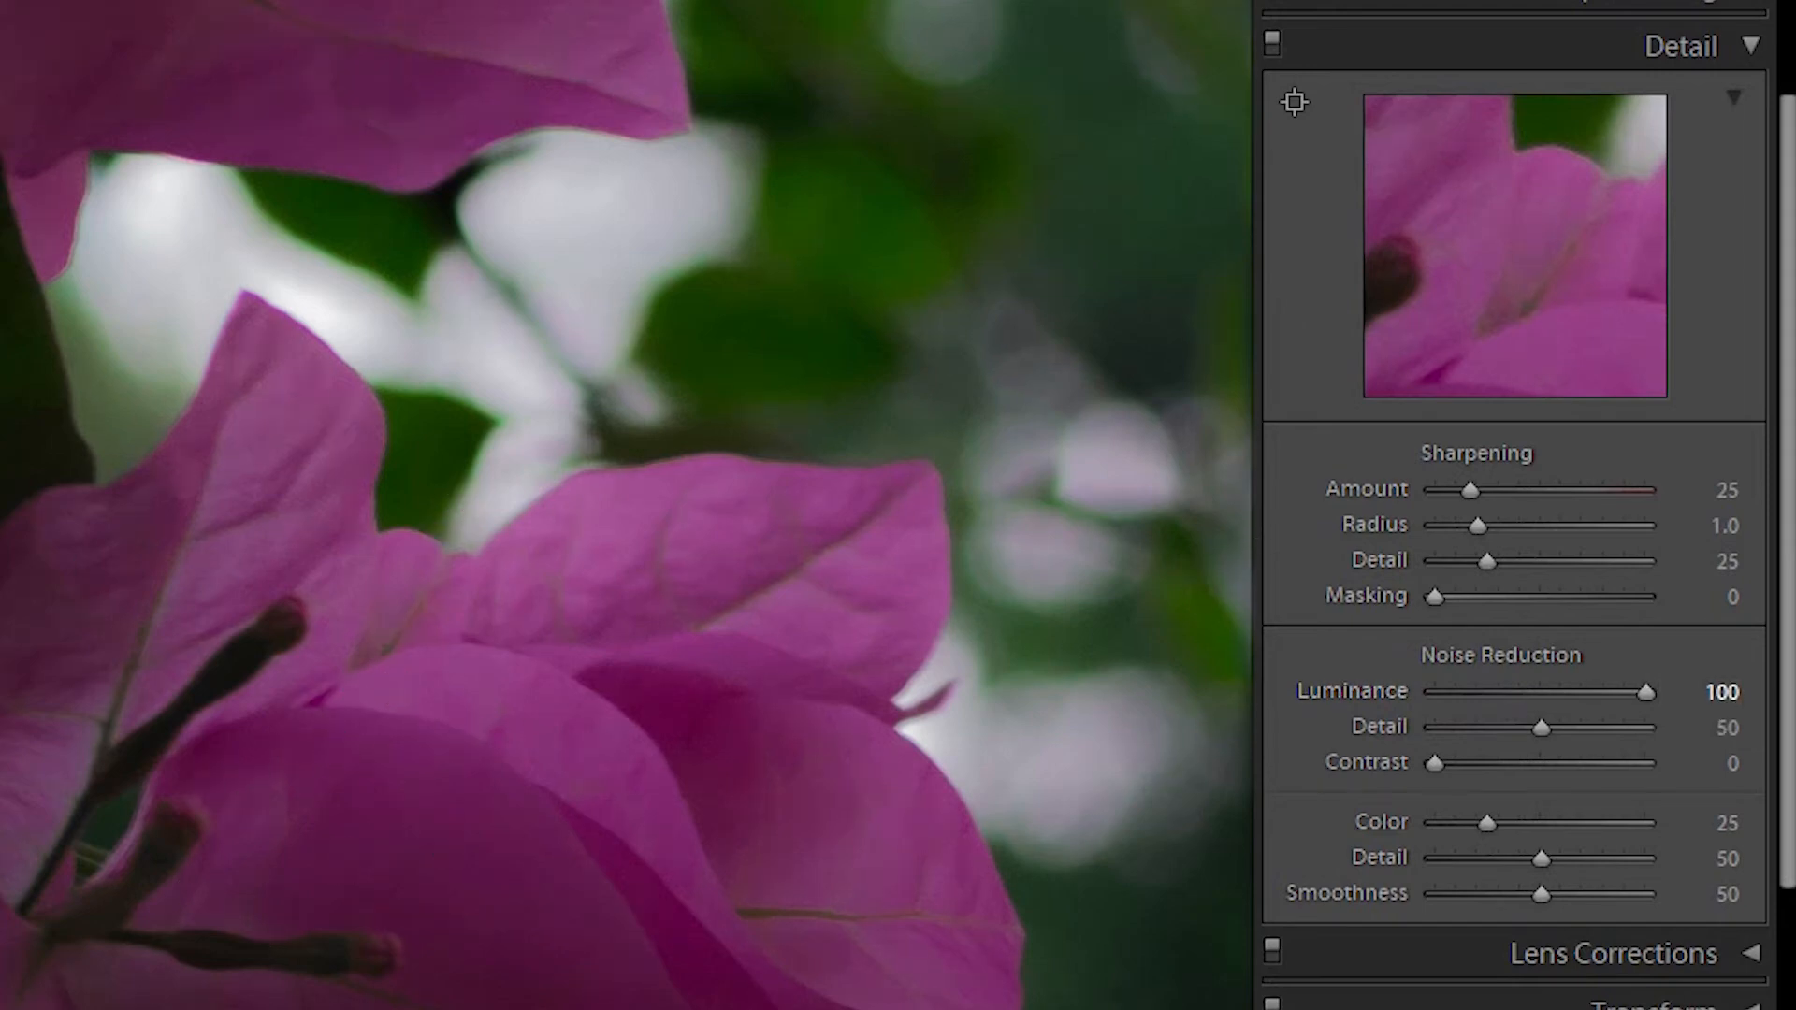
left_click_drag(1645, 690, 1532, 688)
left_click(533, 542)
left_click_drag(1543, 693, 1648, 693)
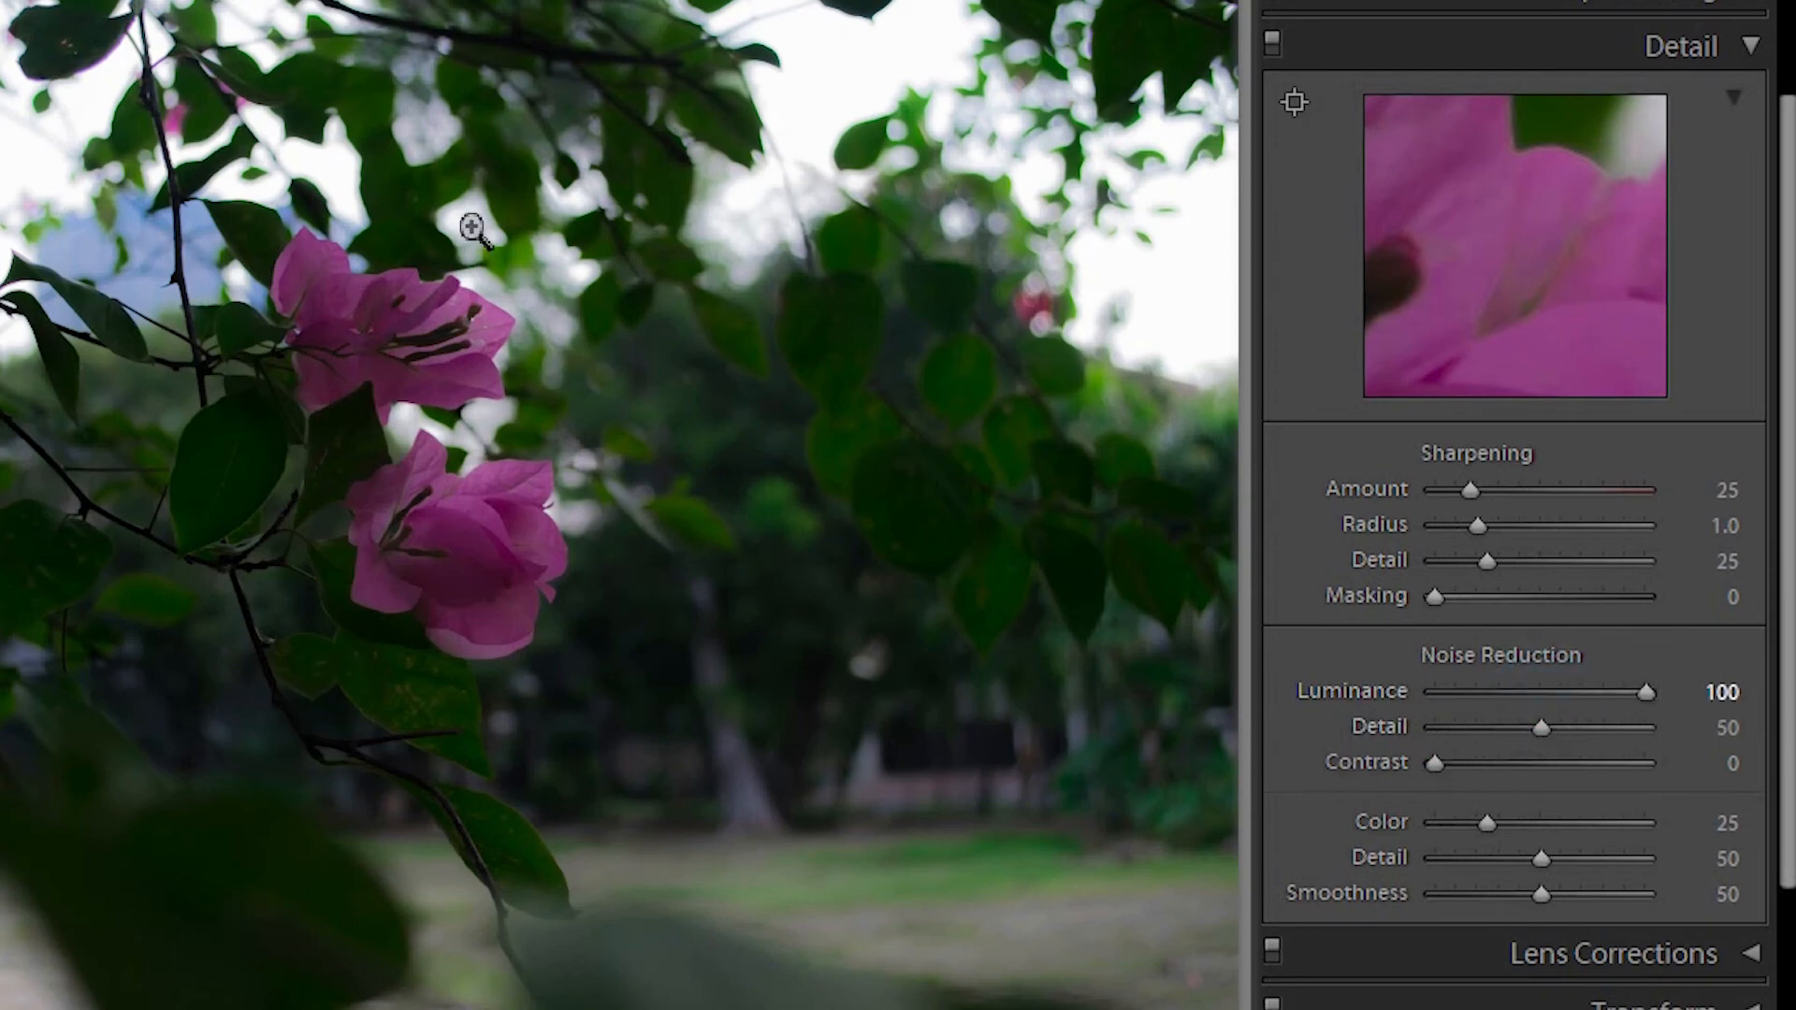
Test the luminance noise reduction's Detail at 0, restore its default, and set the Luminance noise reduction to 25.
left_click_drag(1539, 727, 1335, 770)
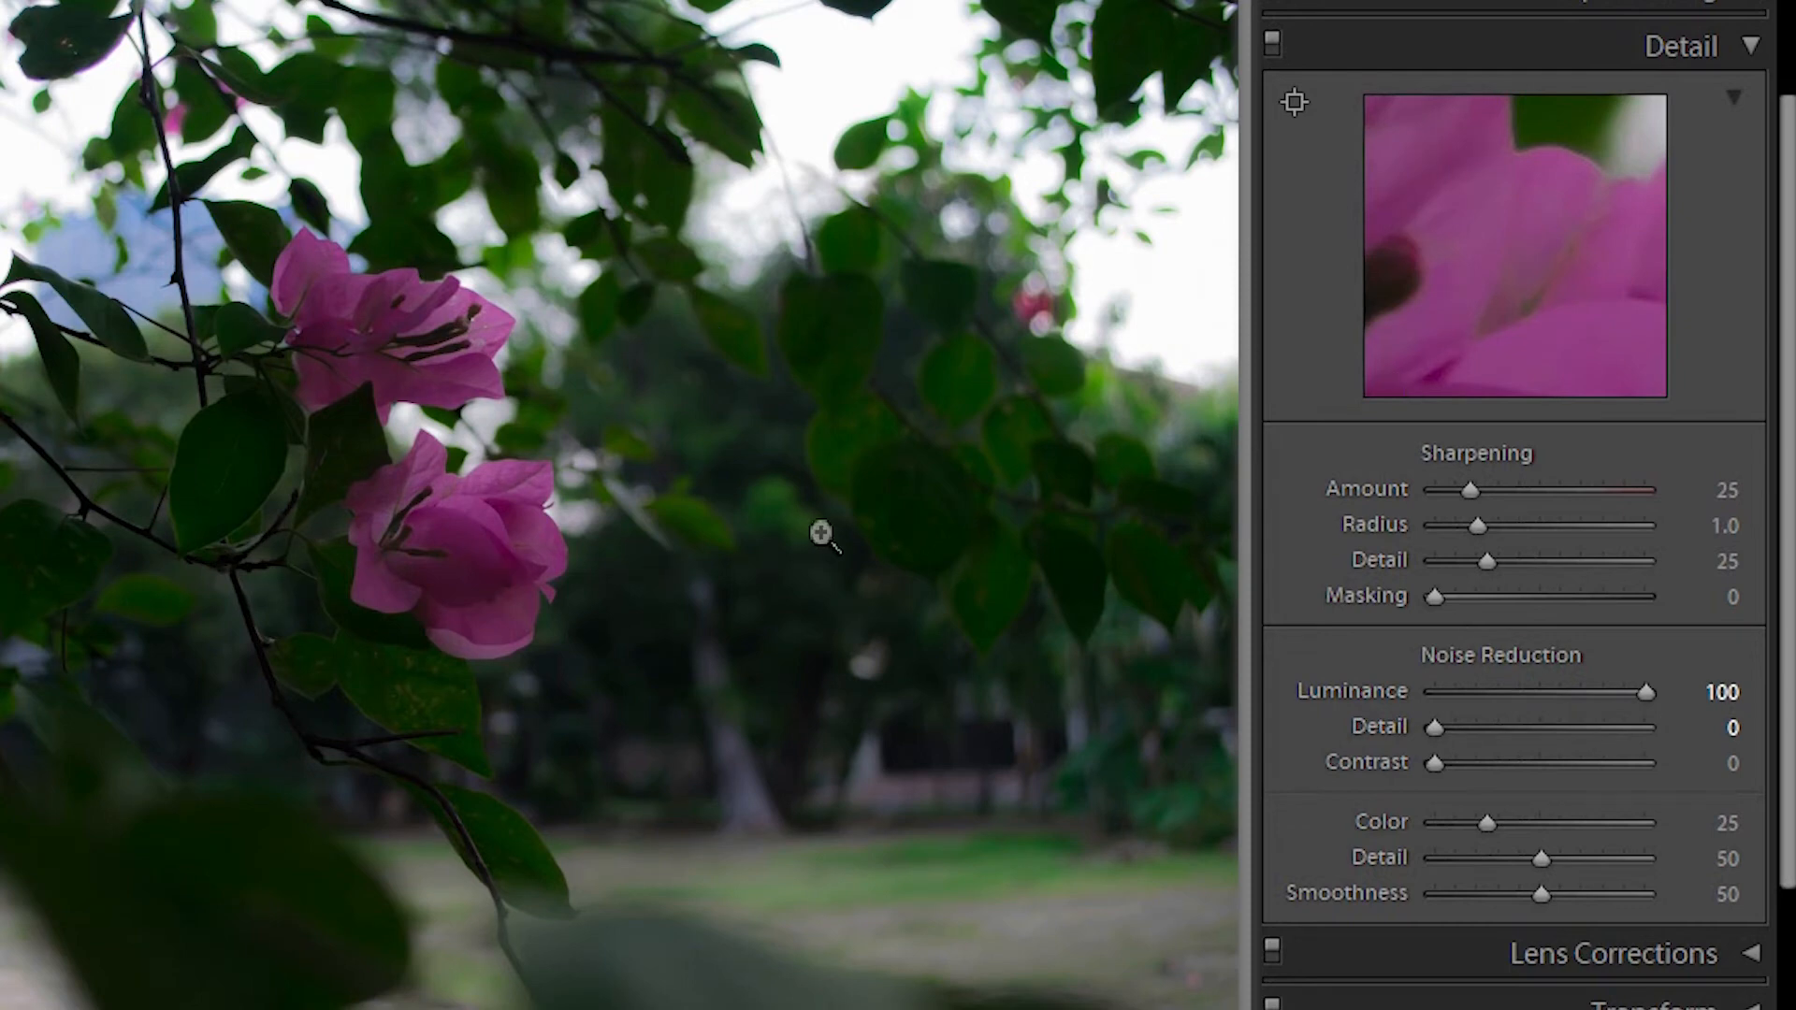
double_click(1425, 727)
left_click_drag(1646, 692, 1494, 713)
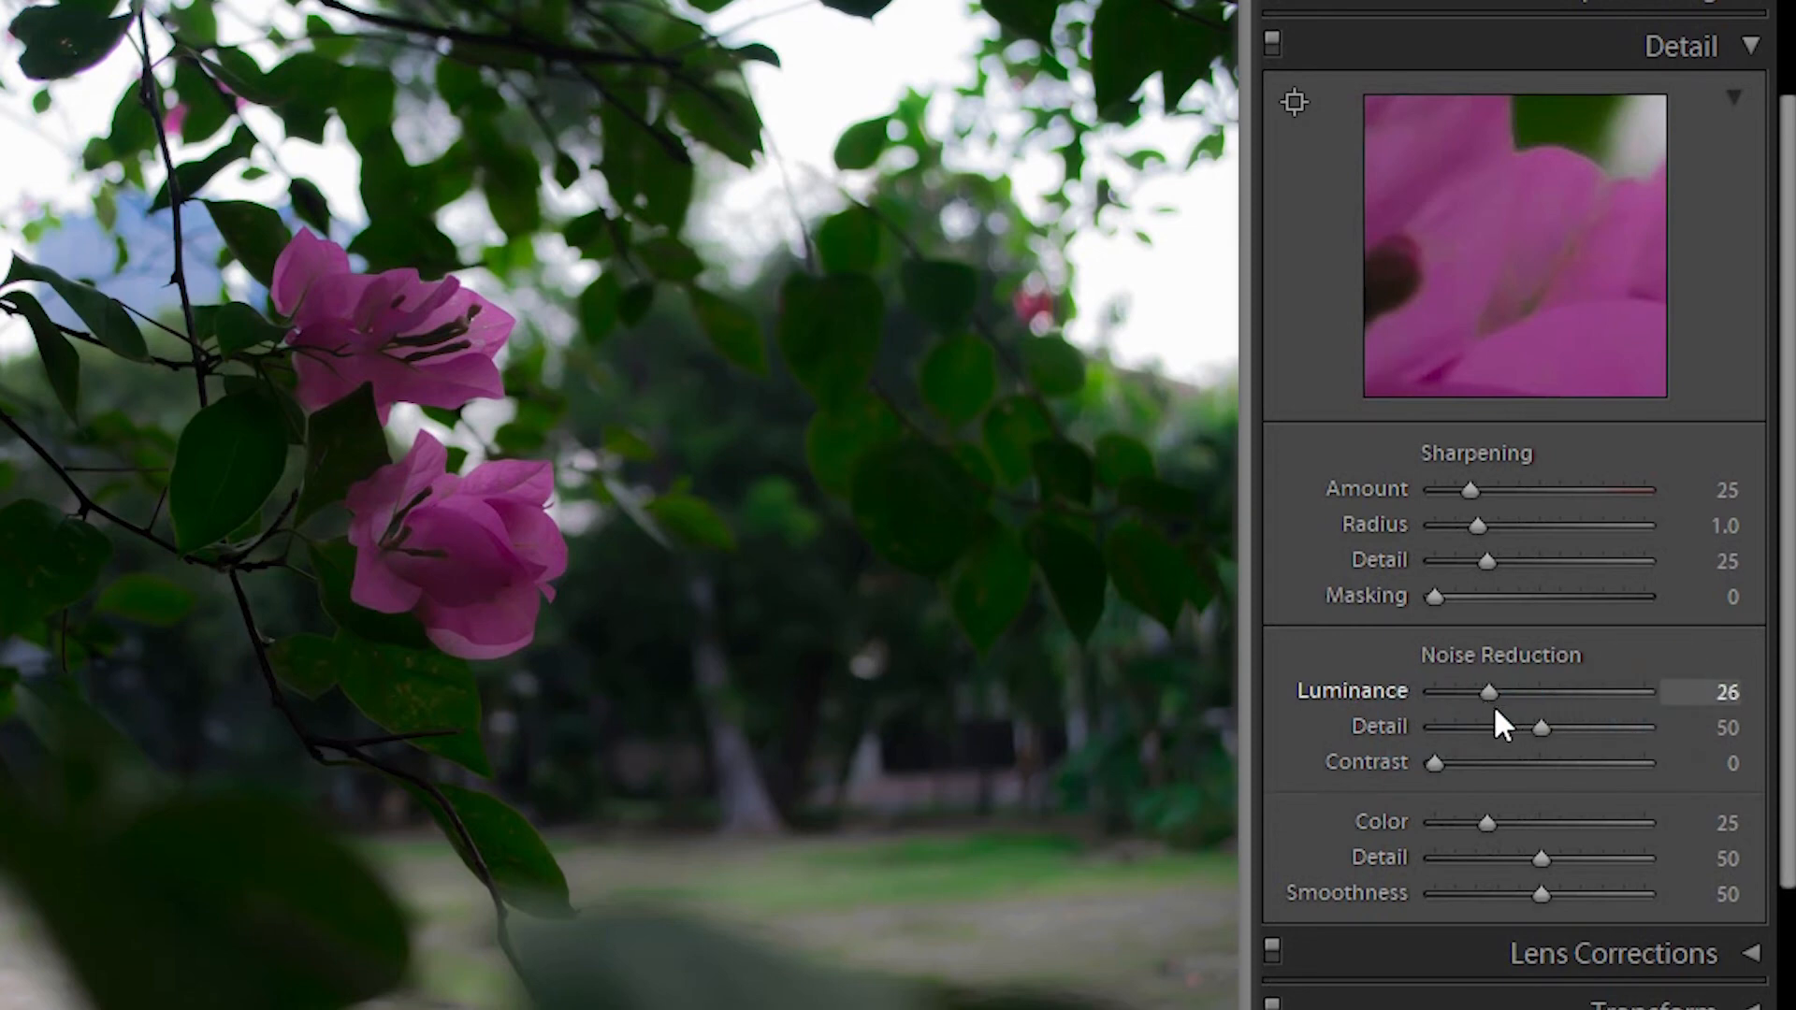
mouse_move(1494, 710)
left_mouse_down()
mouse_move(1510, 720)
mouse_move(1491, 737)
left_mouse_up()
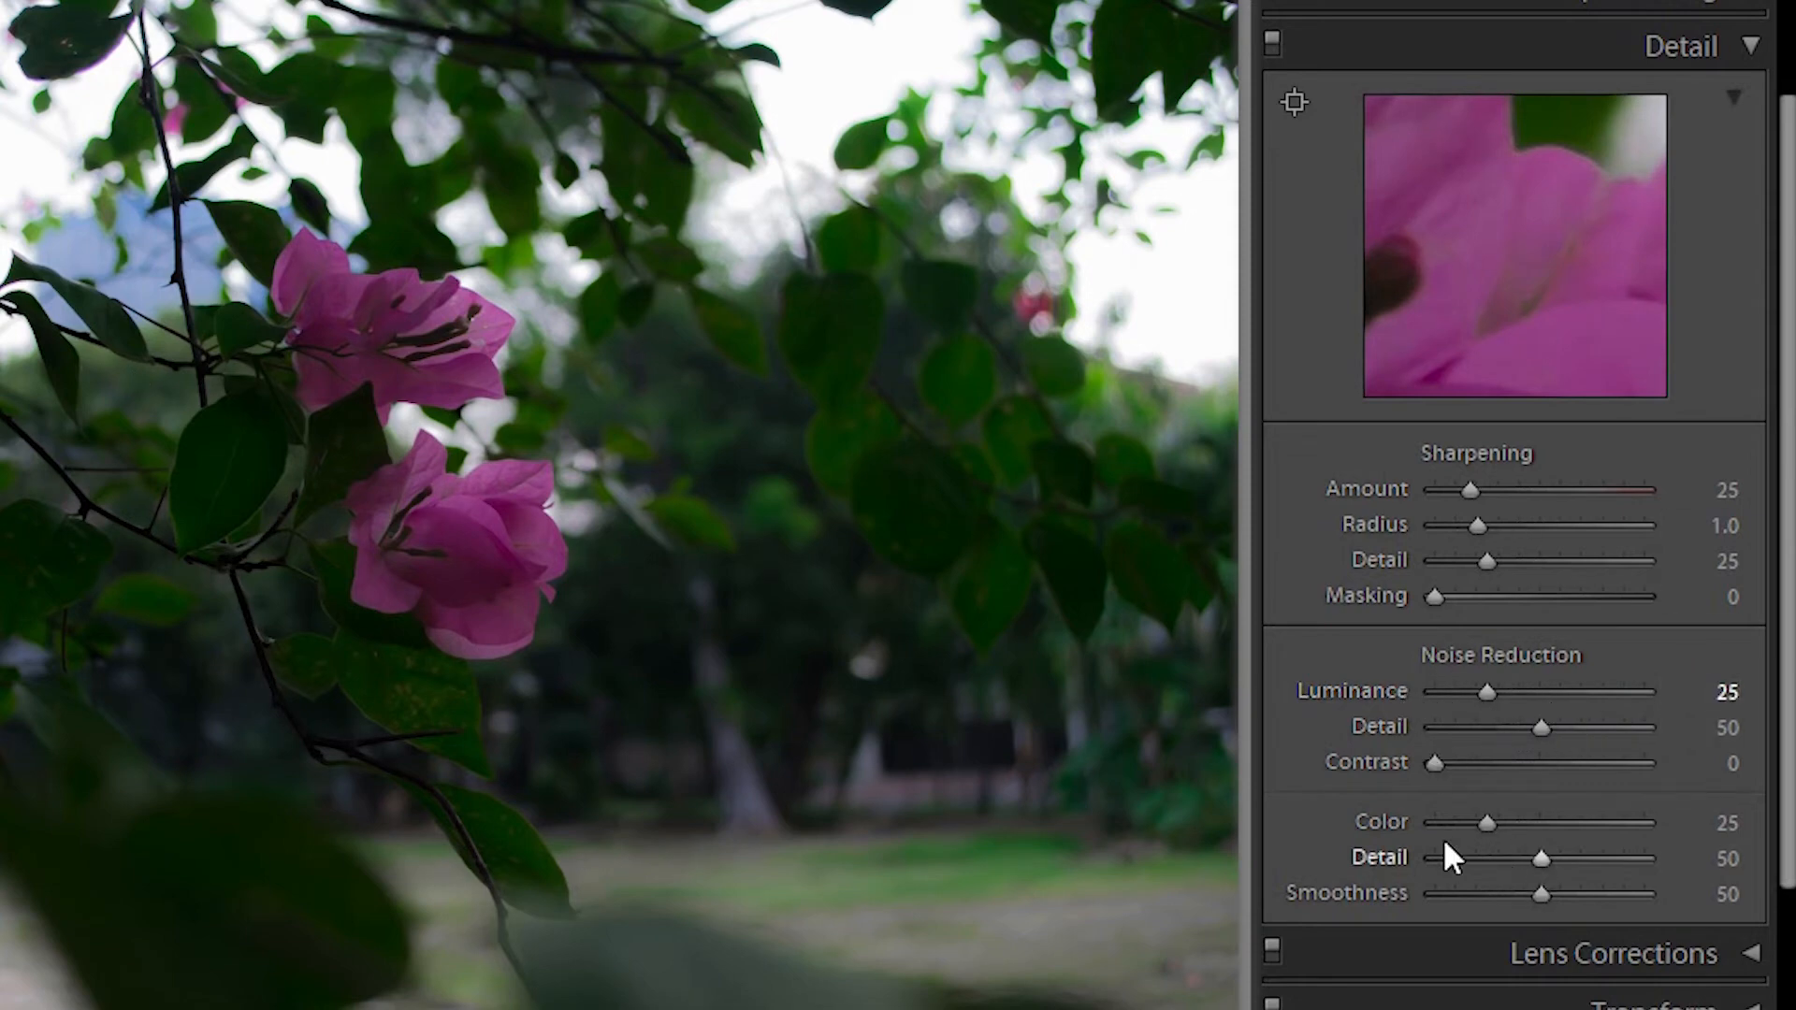
Try Color noise reduction at 0 while inspecting the lower flower up close, restore its default, and return to the full view.
scroll(1291, 842, "down", 2)
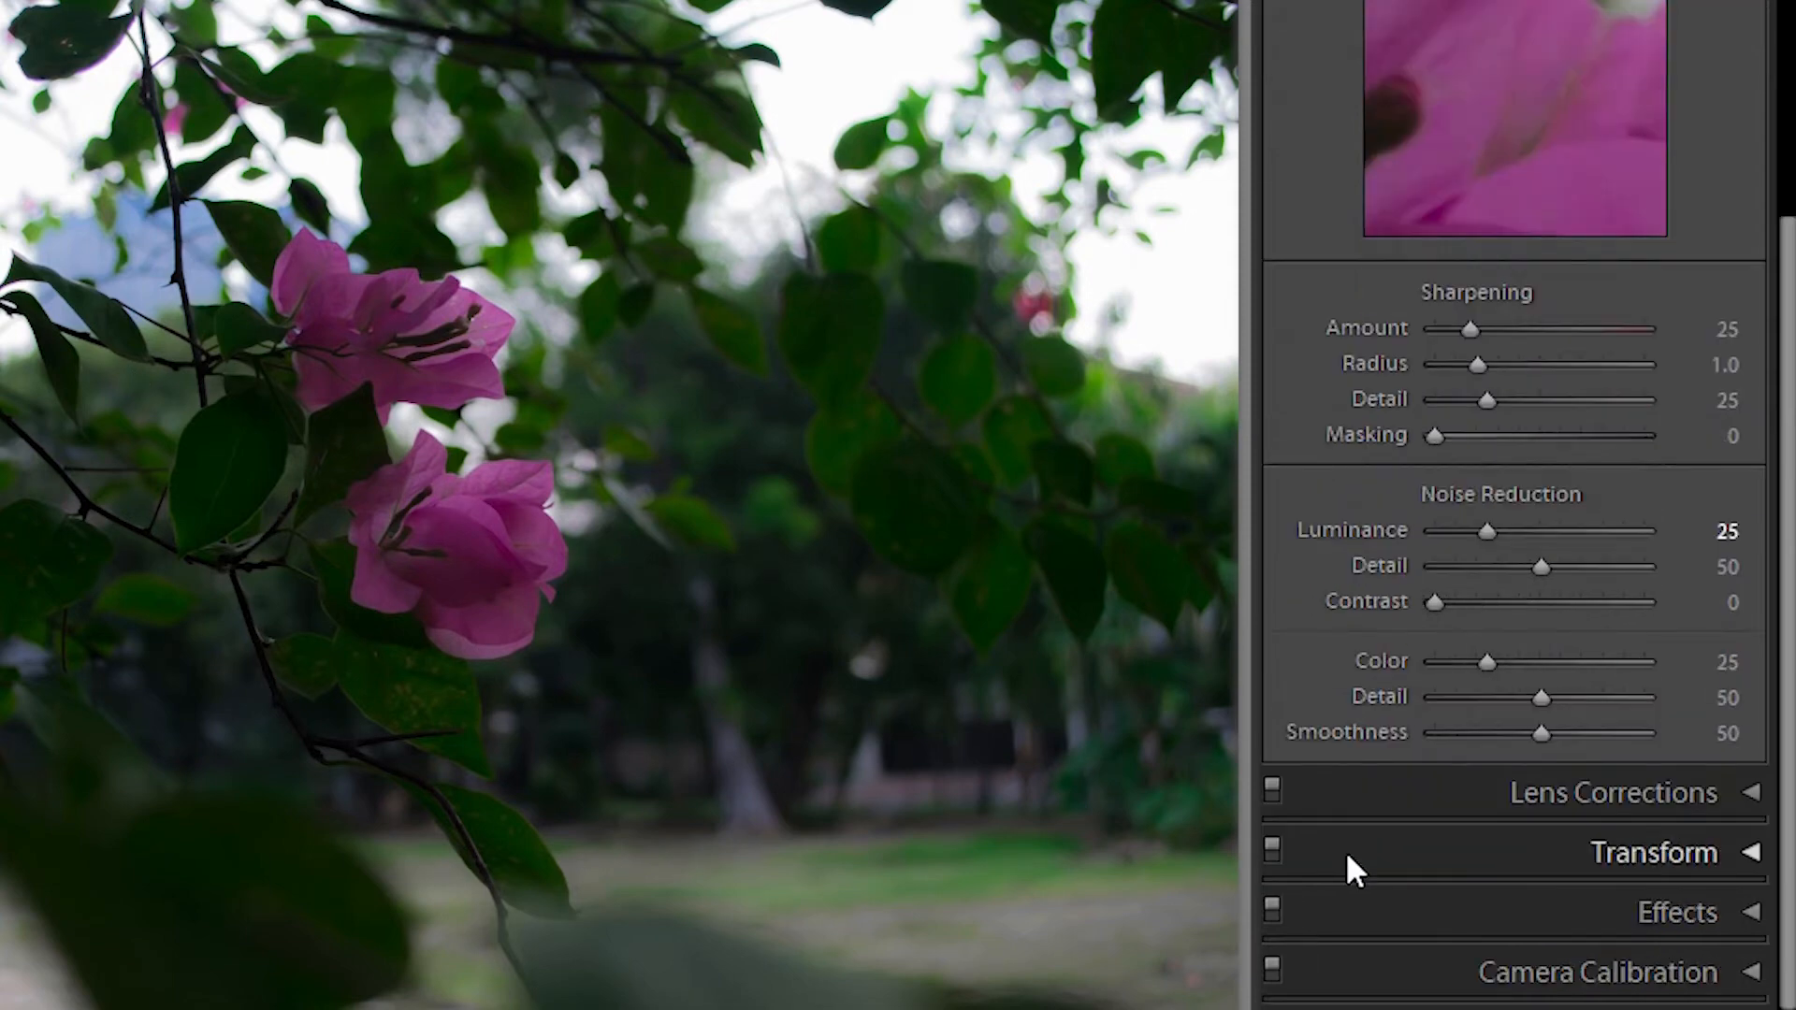
left_click(429, 557)
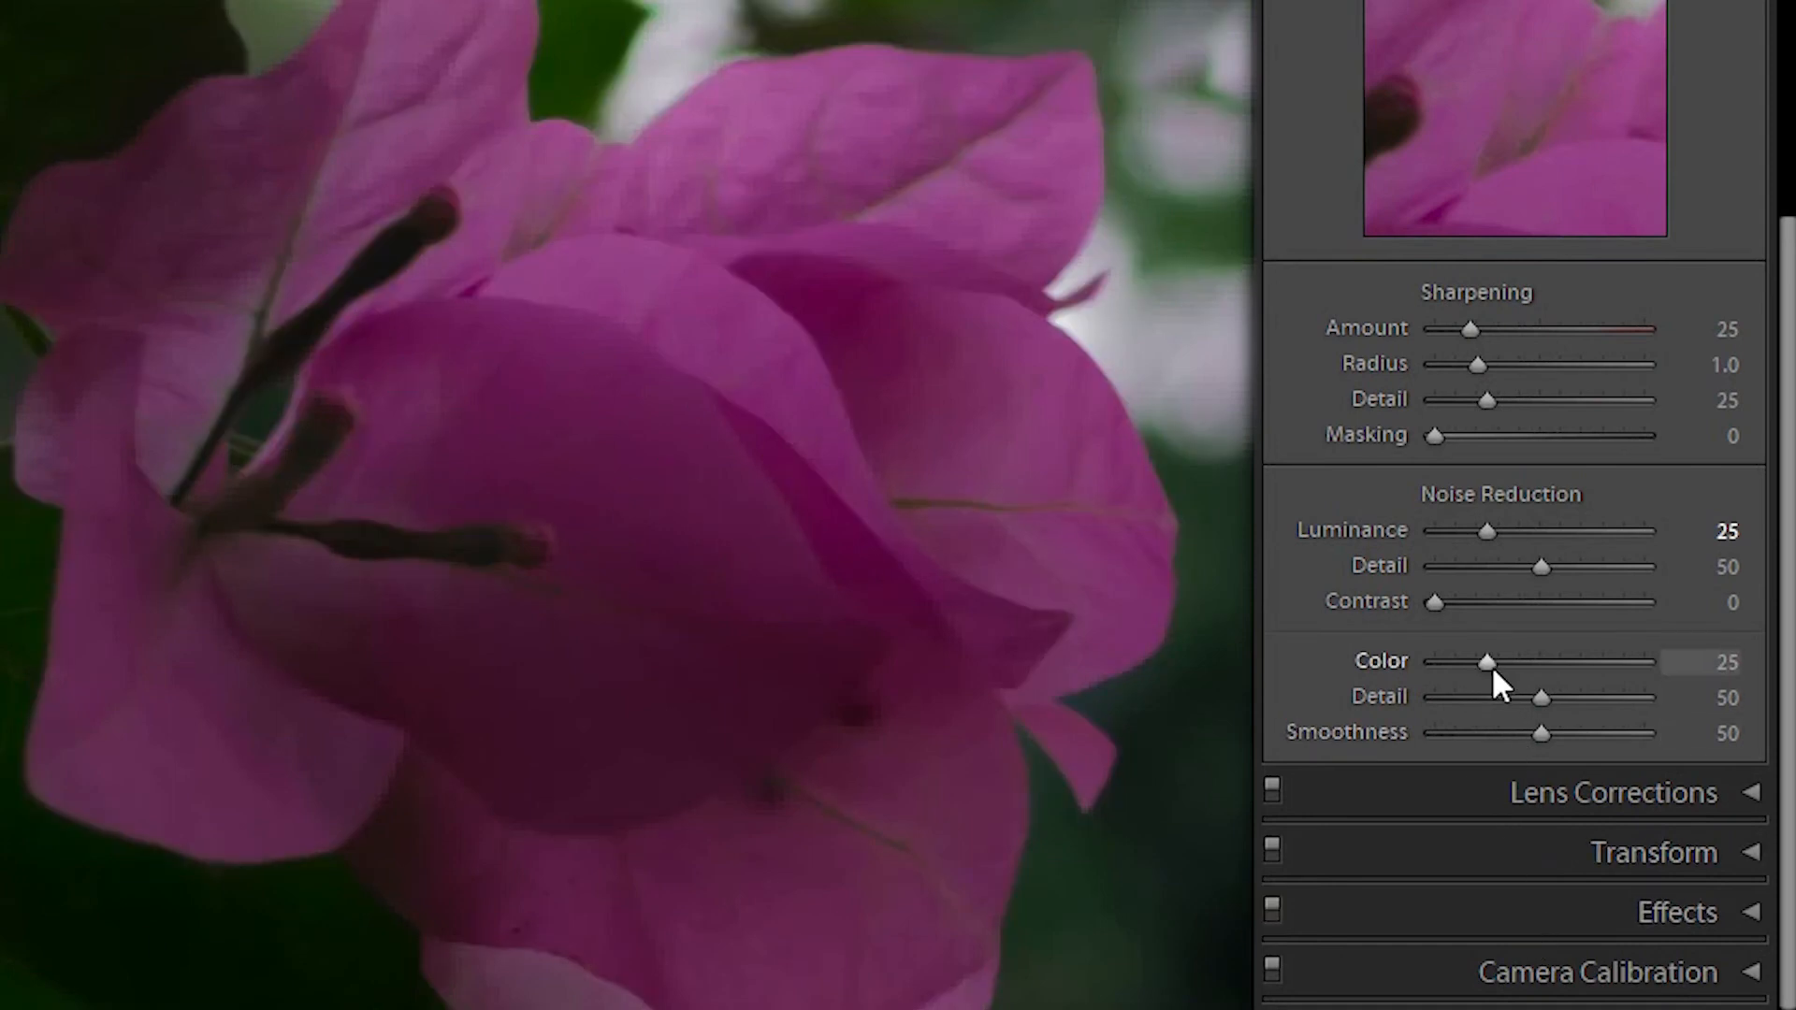
left_click_drag(1483, 665, 1433, 665)
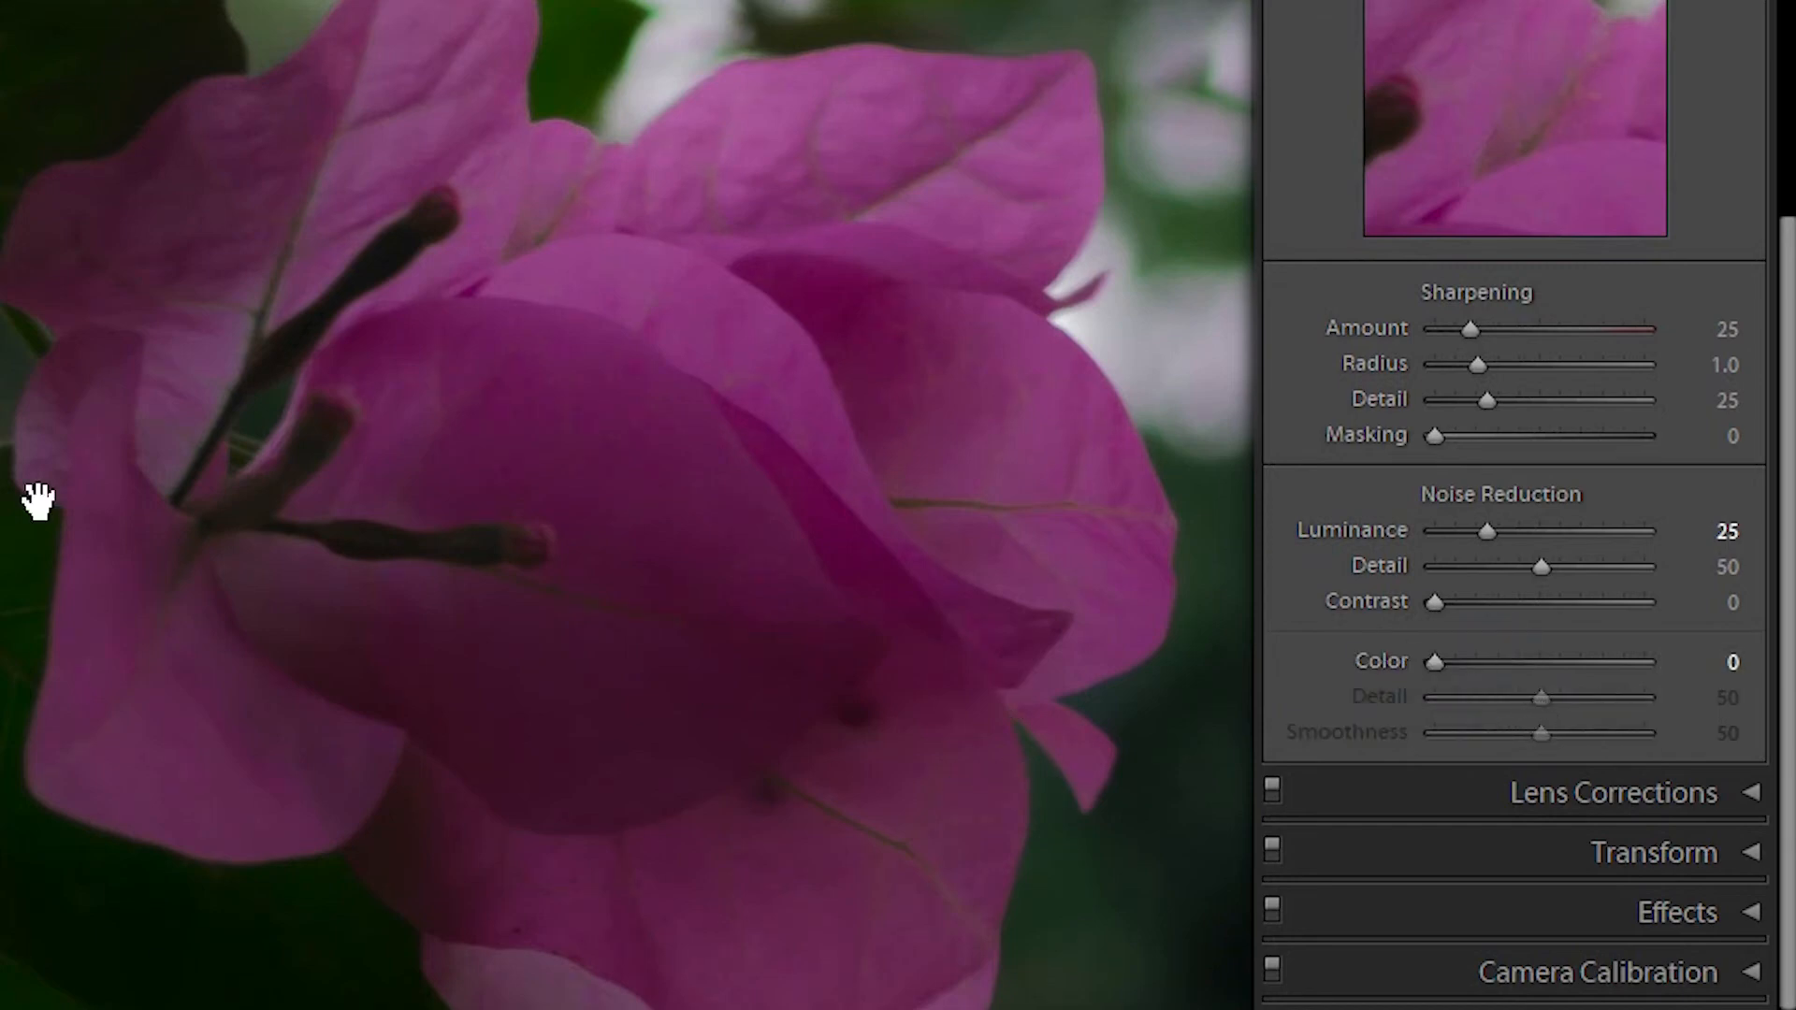
left_click_drag(489, 300, 374, 786)
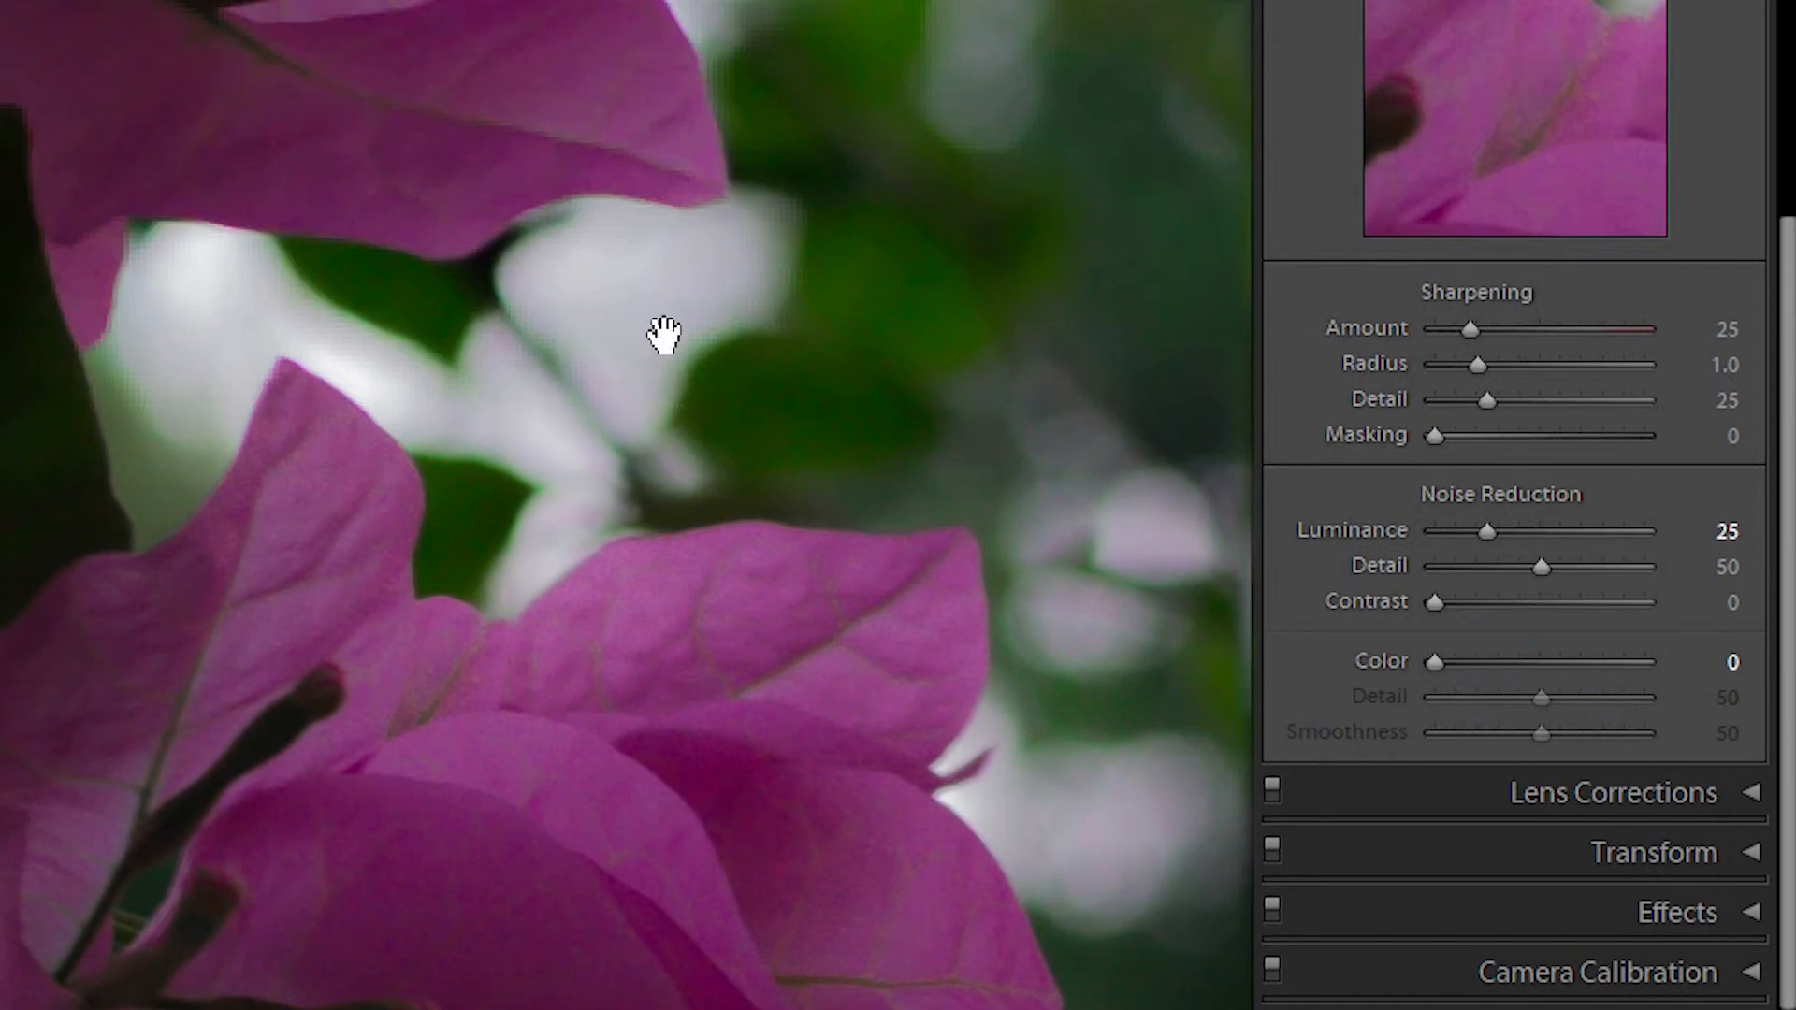
left_click_drag(405, 926, 401, 493)
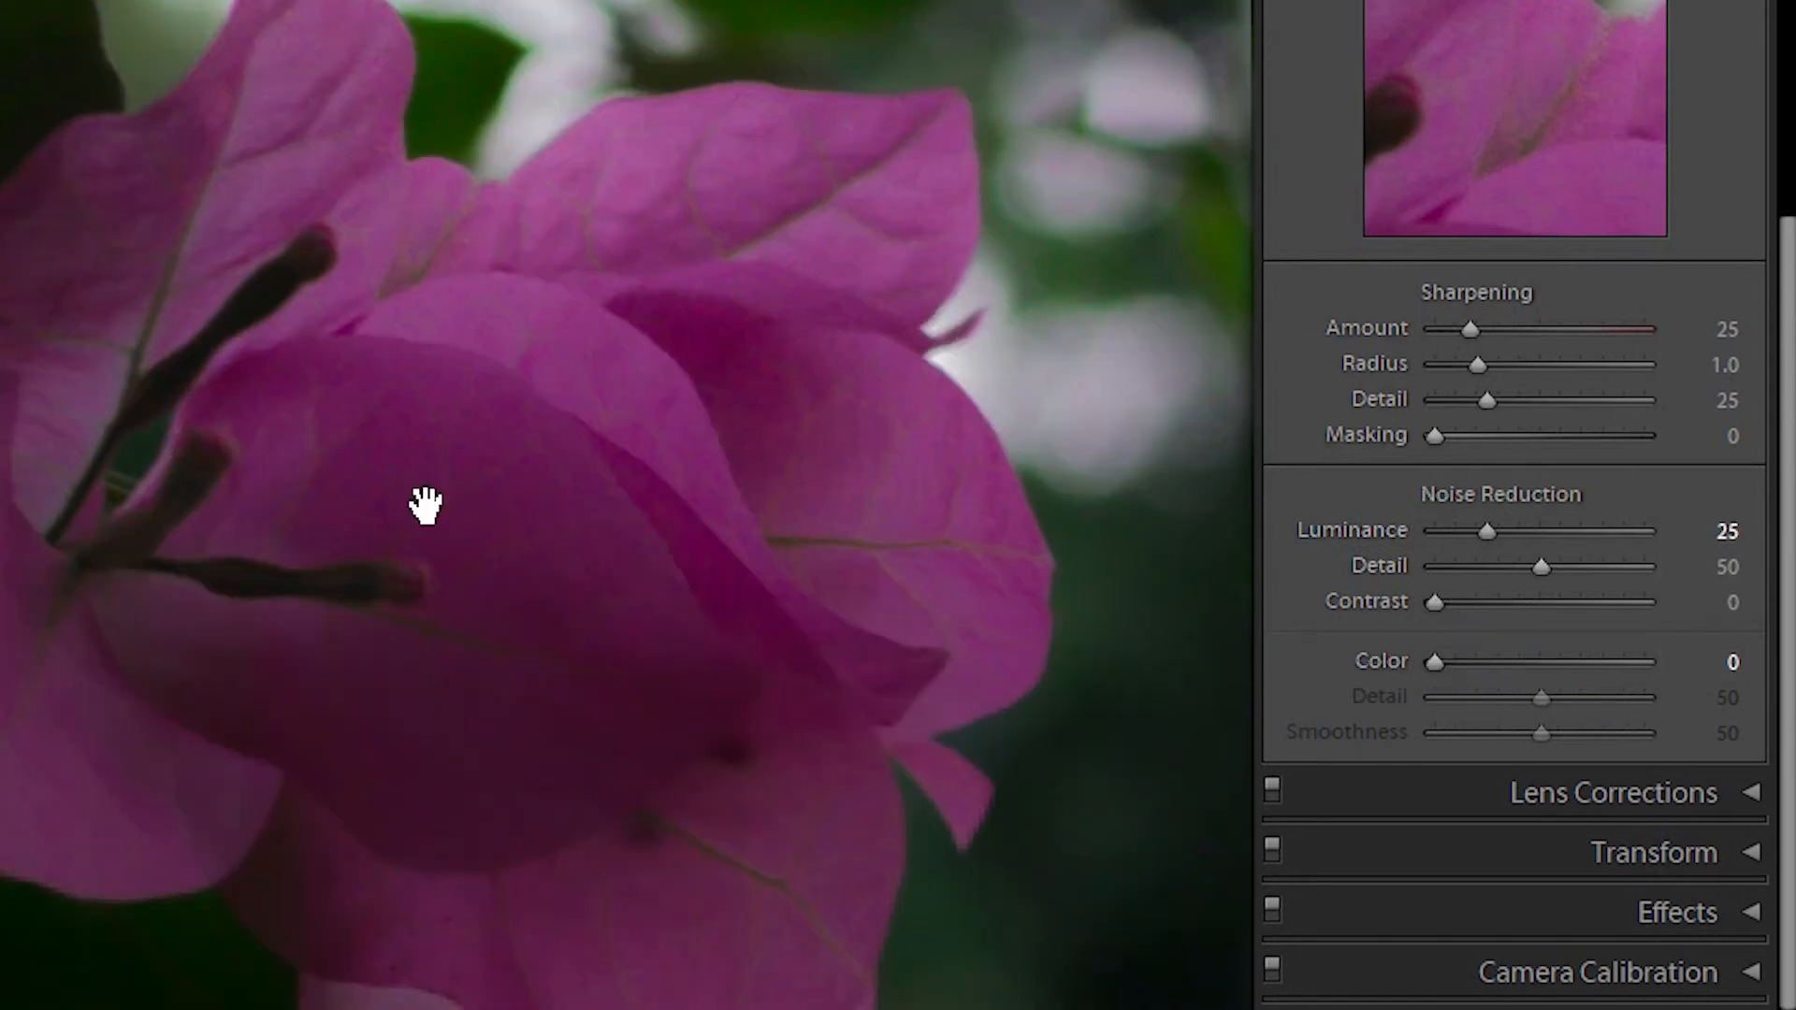
double_click(1432, 653)
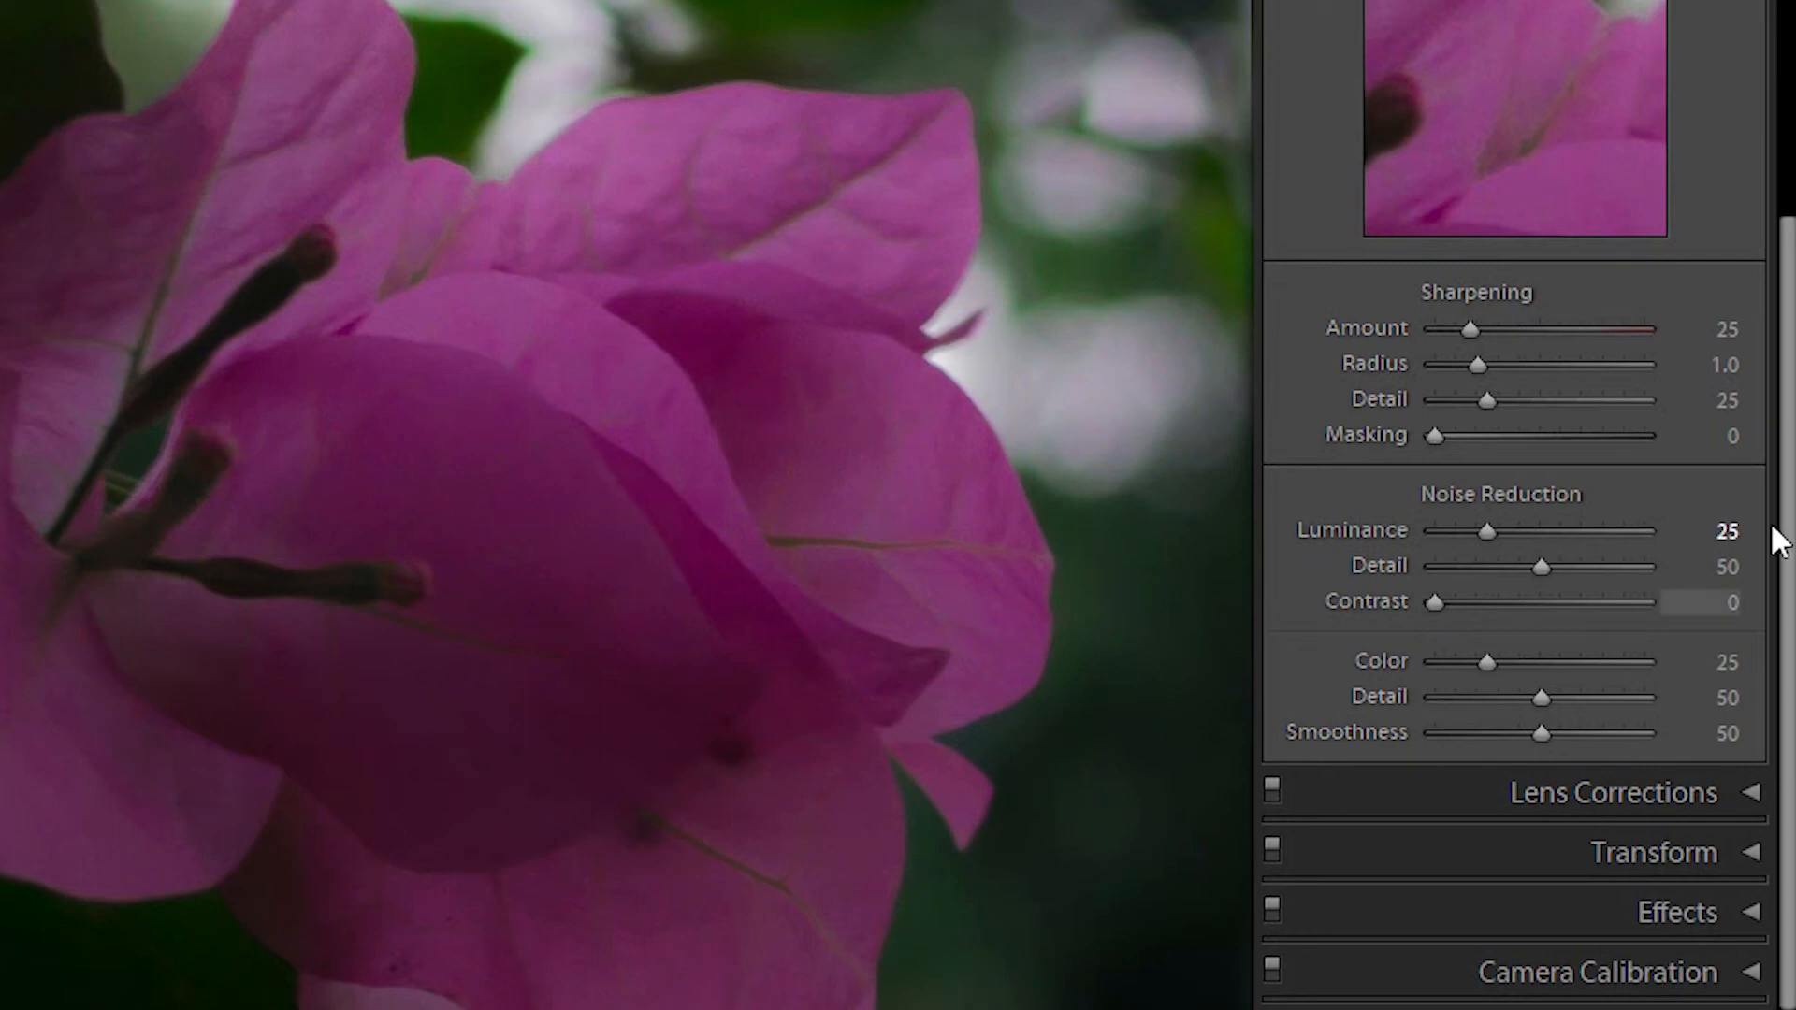
left_click(886, 743)
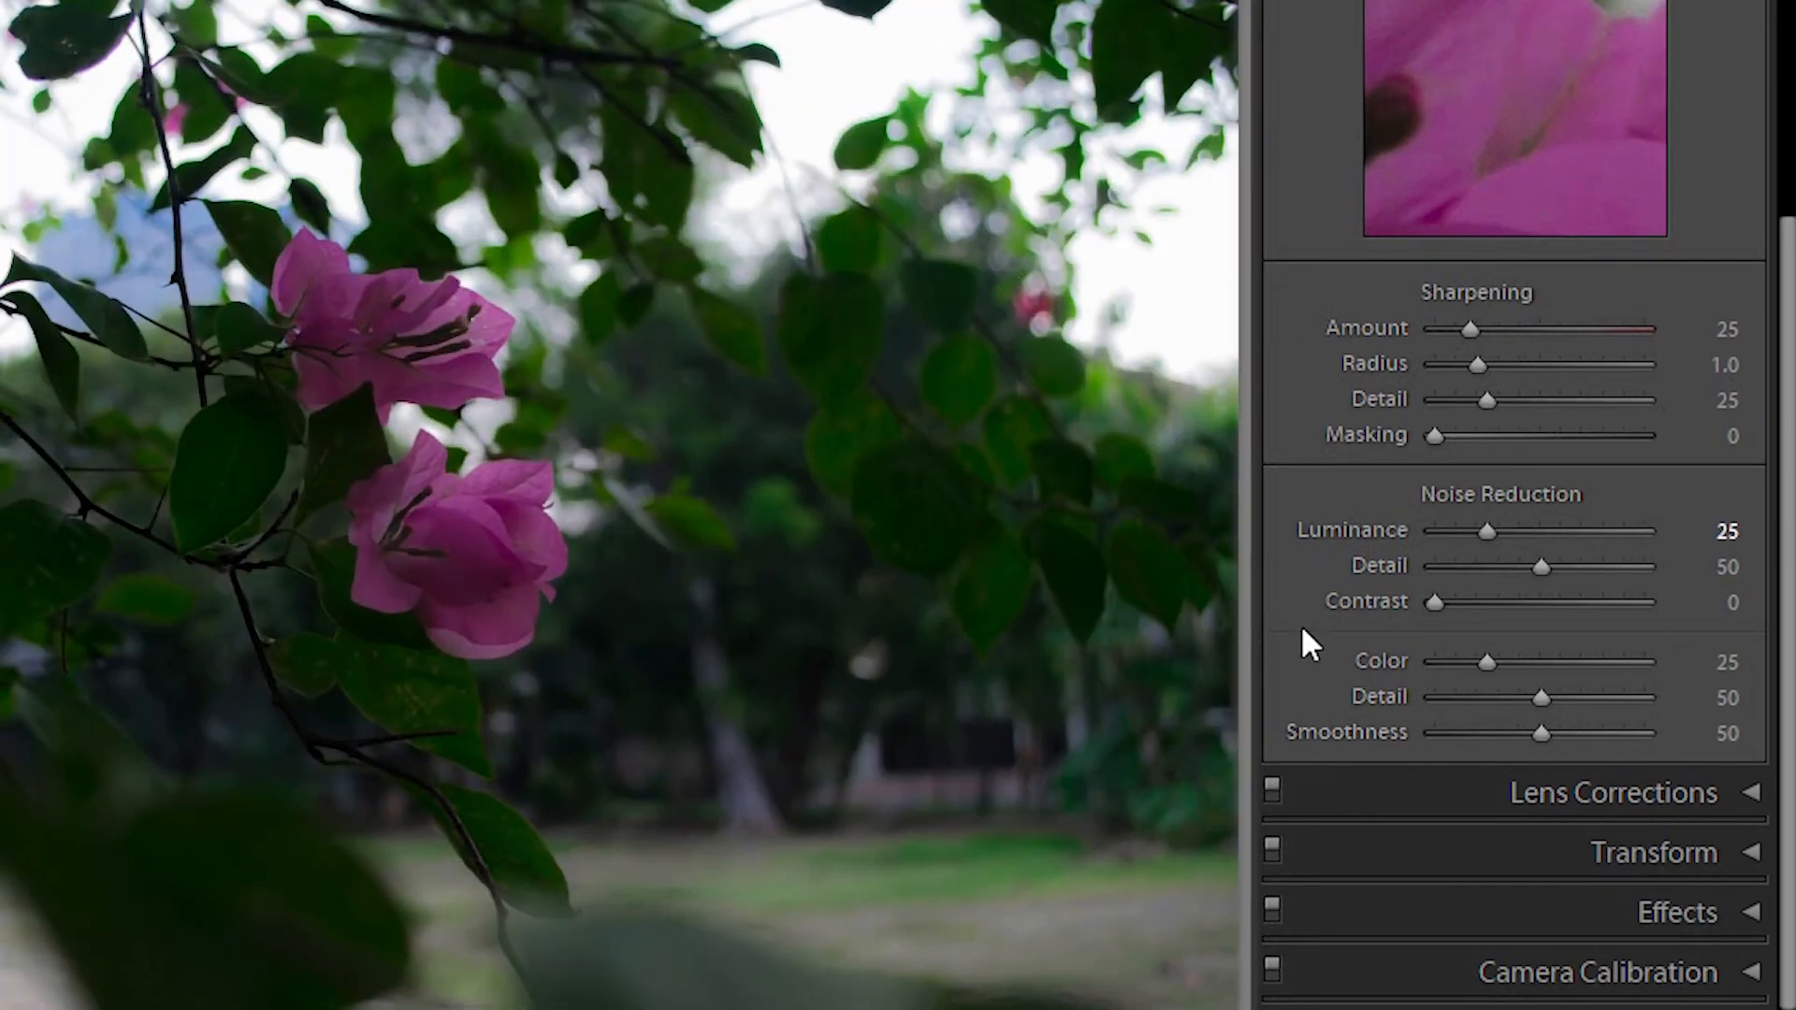
Switch from the Detail settings to the manual Lens Corrections, try Distortion at +100, and reset it.
scroll(1702, 99, "up", 2)
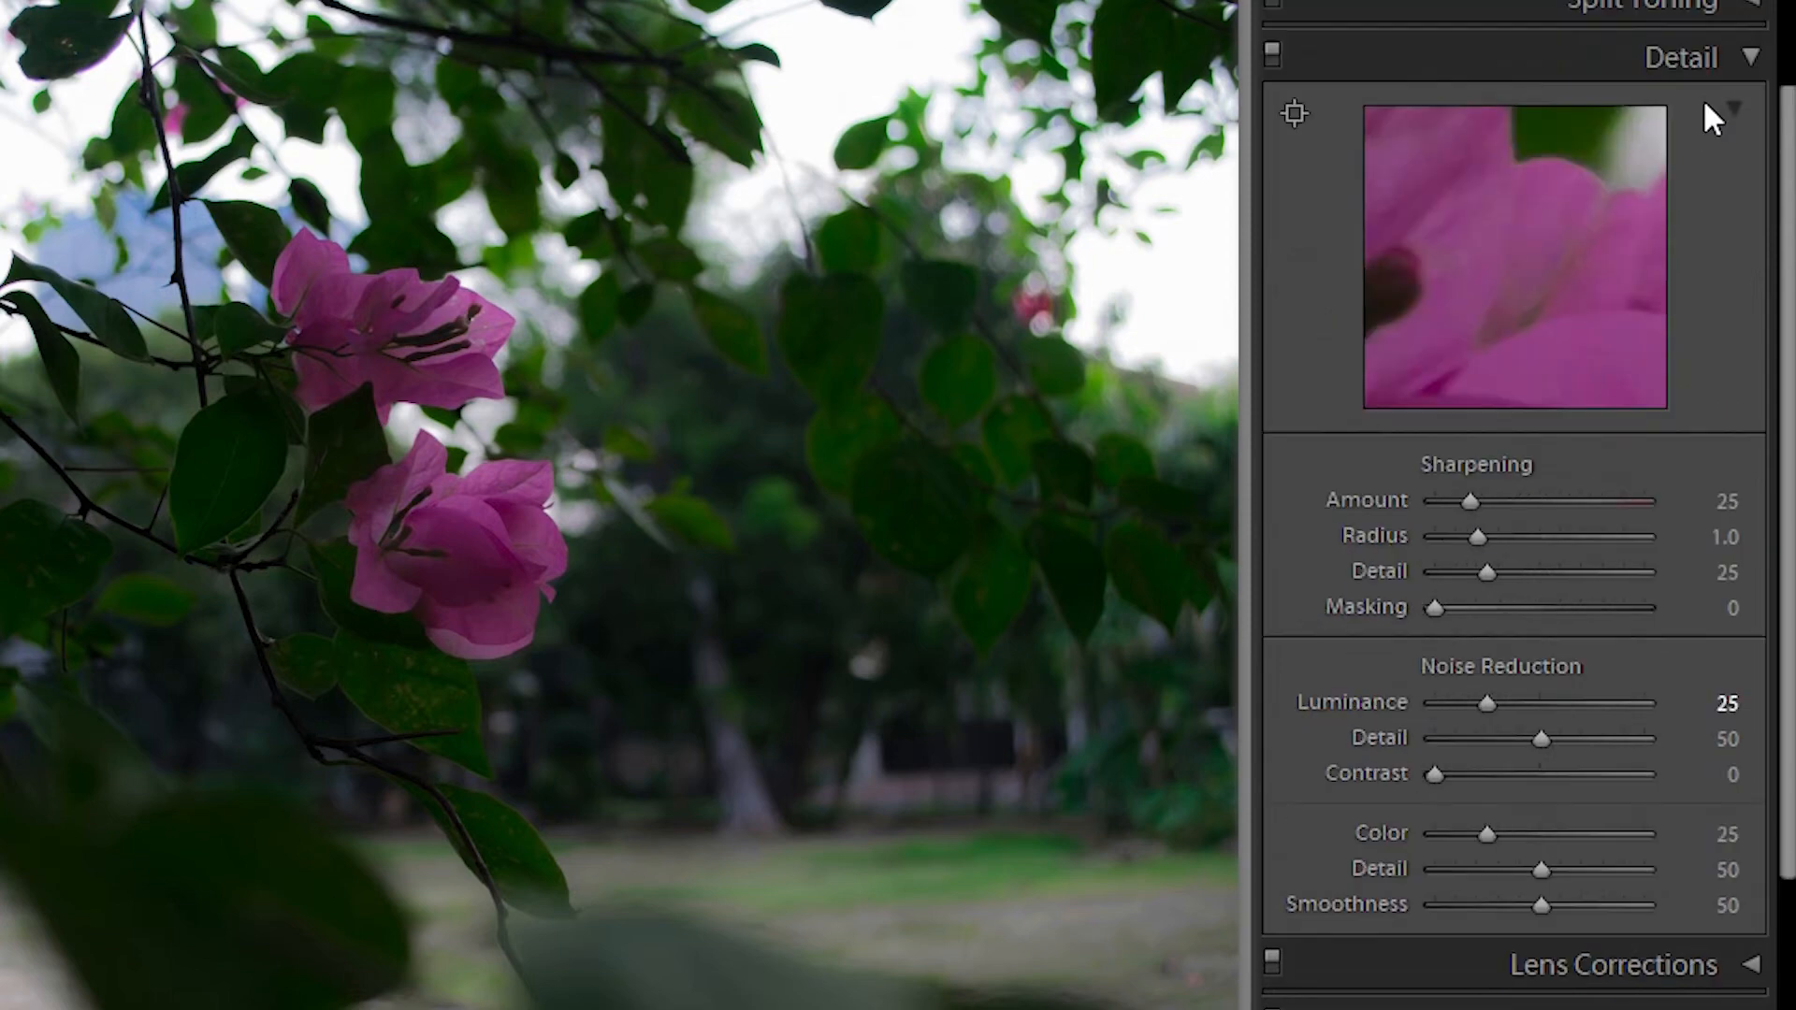
left_click(1746, 47)
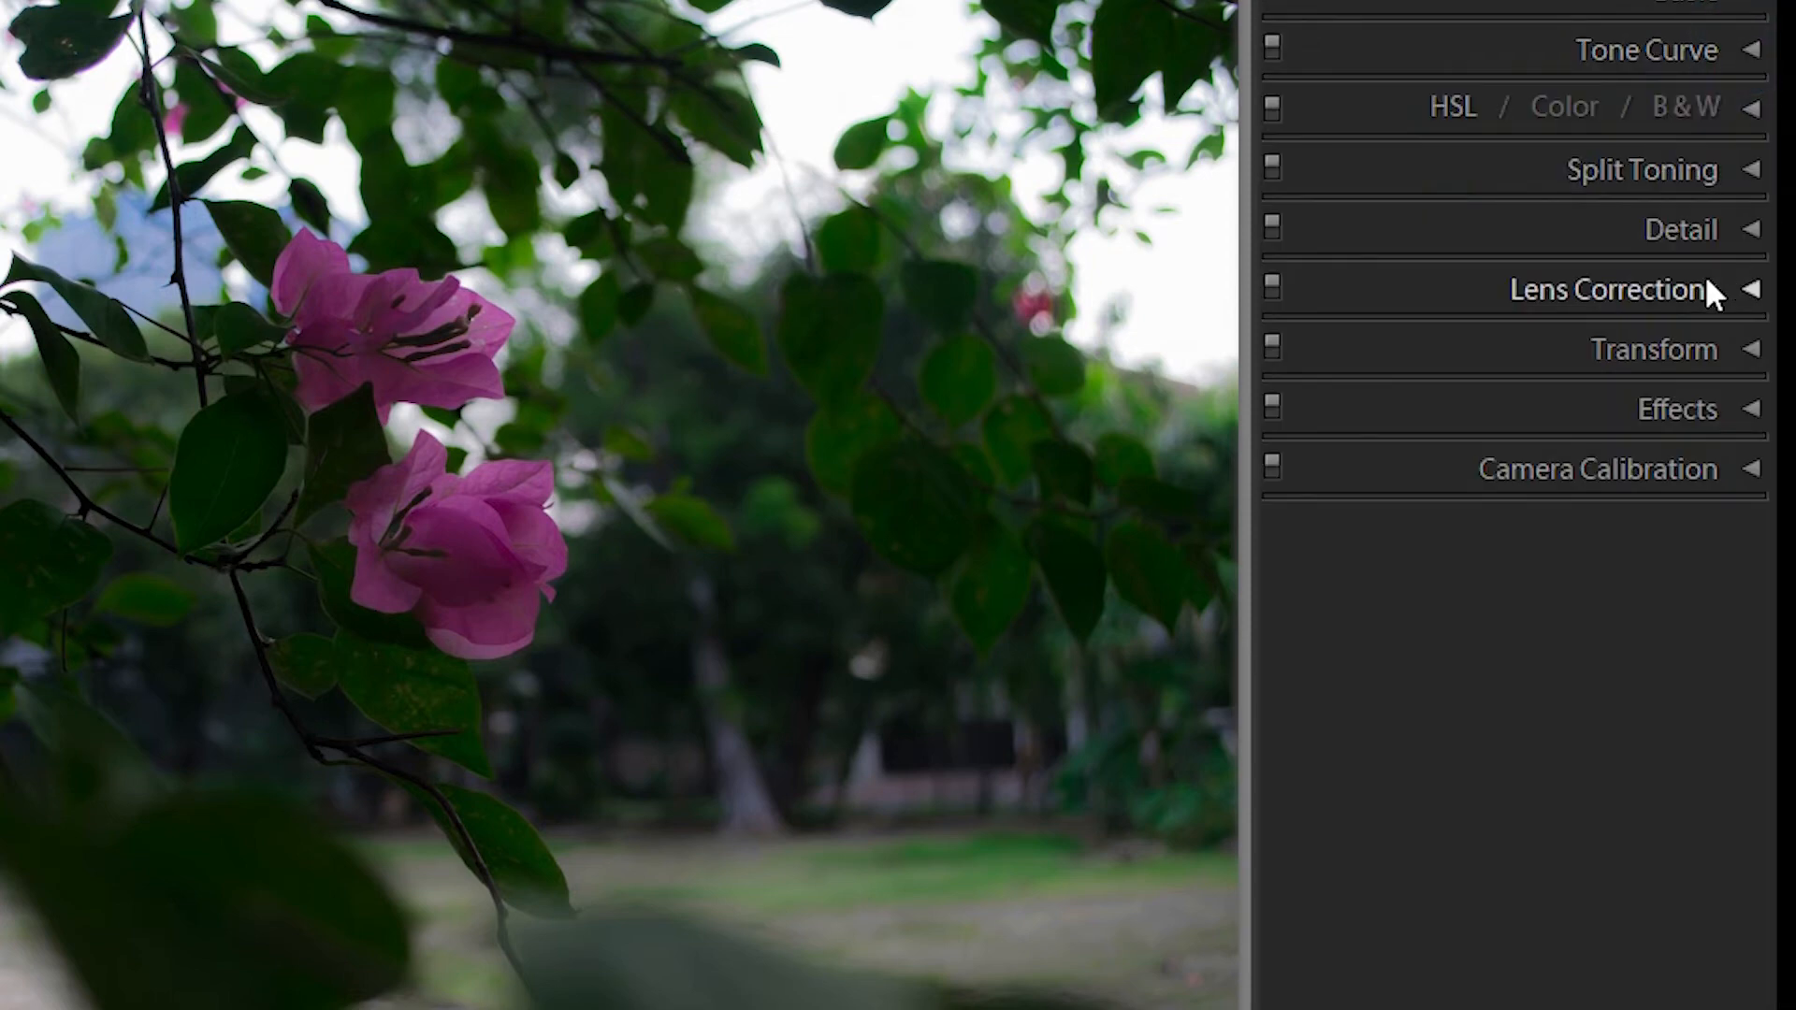
left_click(1740, 289)
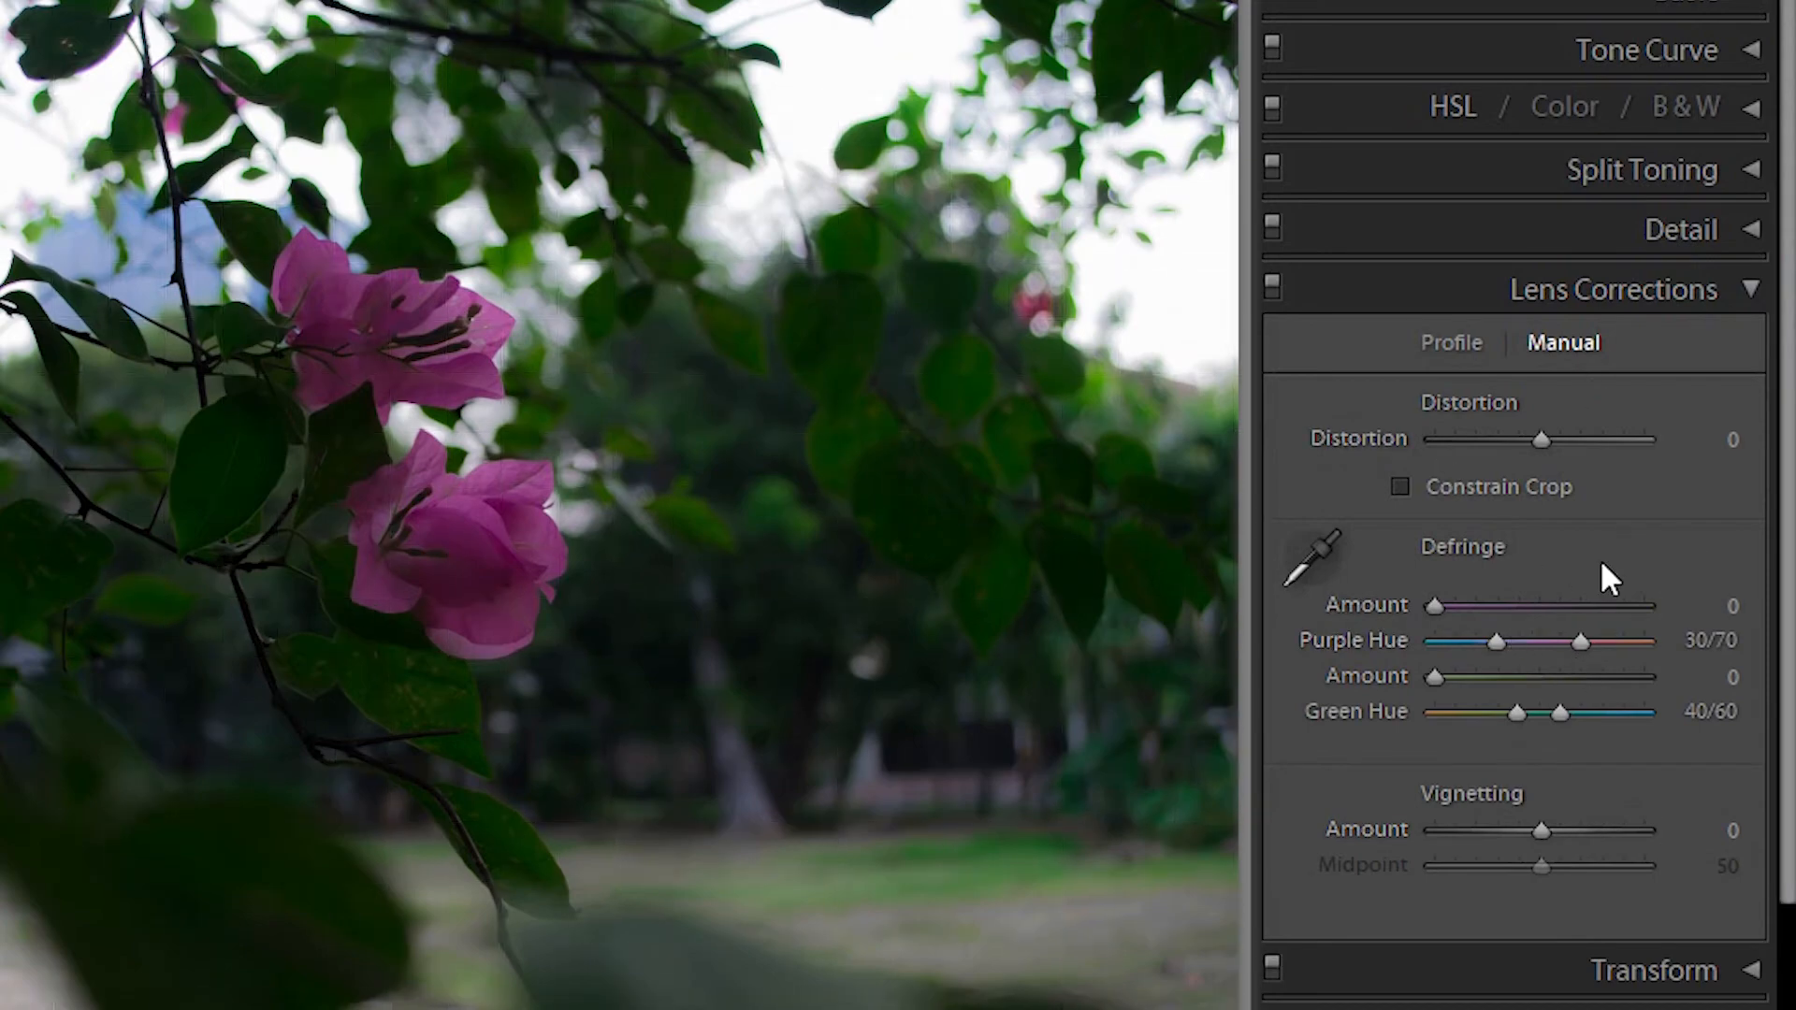
left_click(1535, 440)
left_click_drag(1538, 444, 1702, 447)
double_click(1648, 441)
left_click(1648, 441)
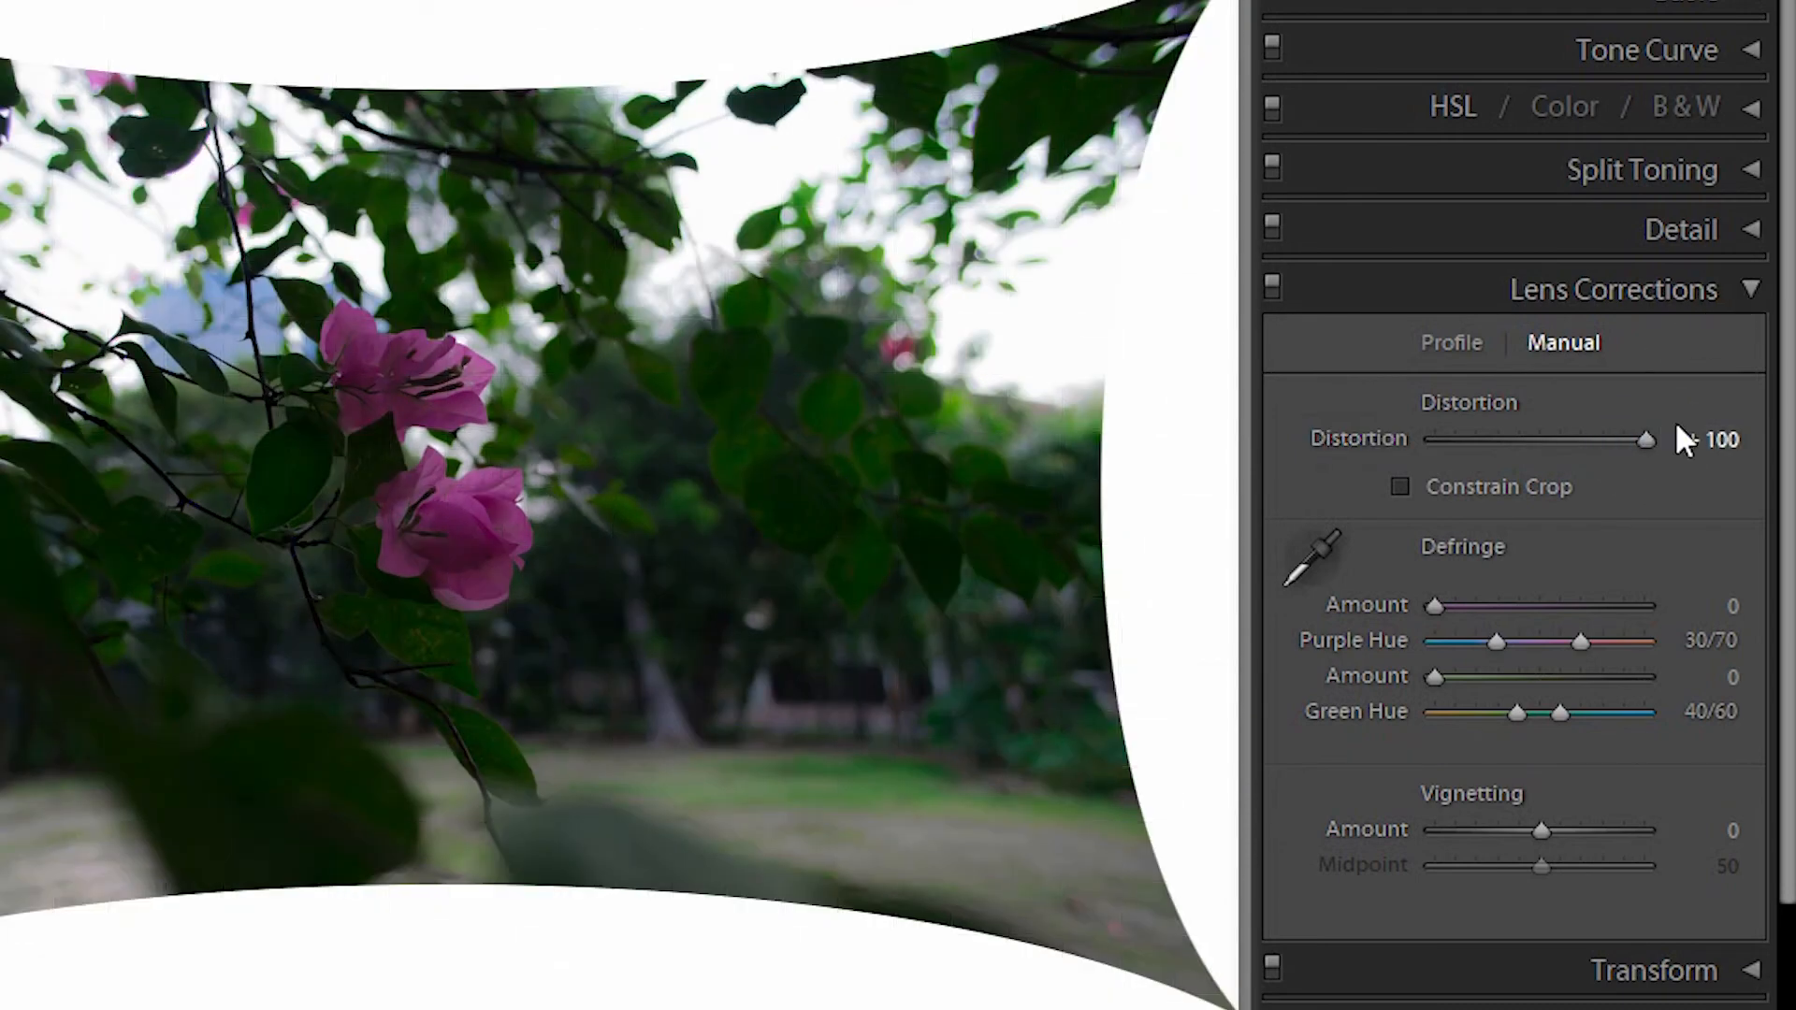
double_click(1646, 441)
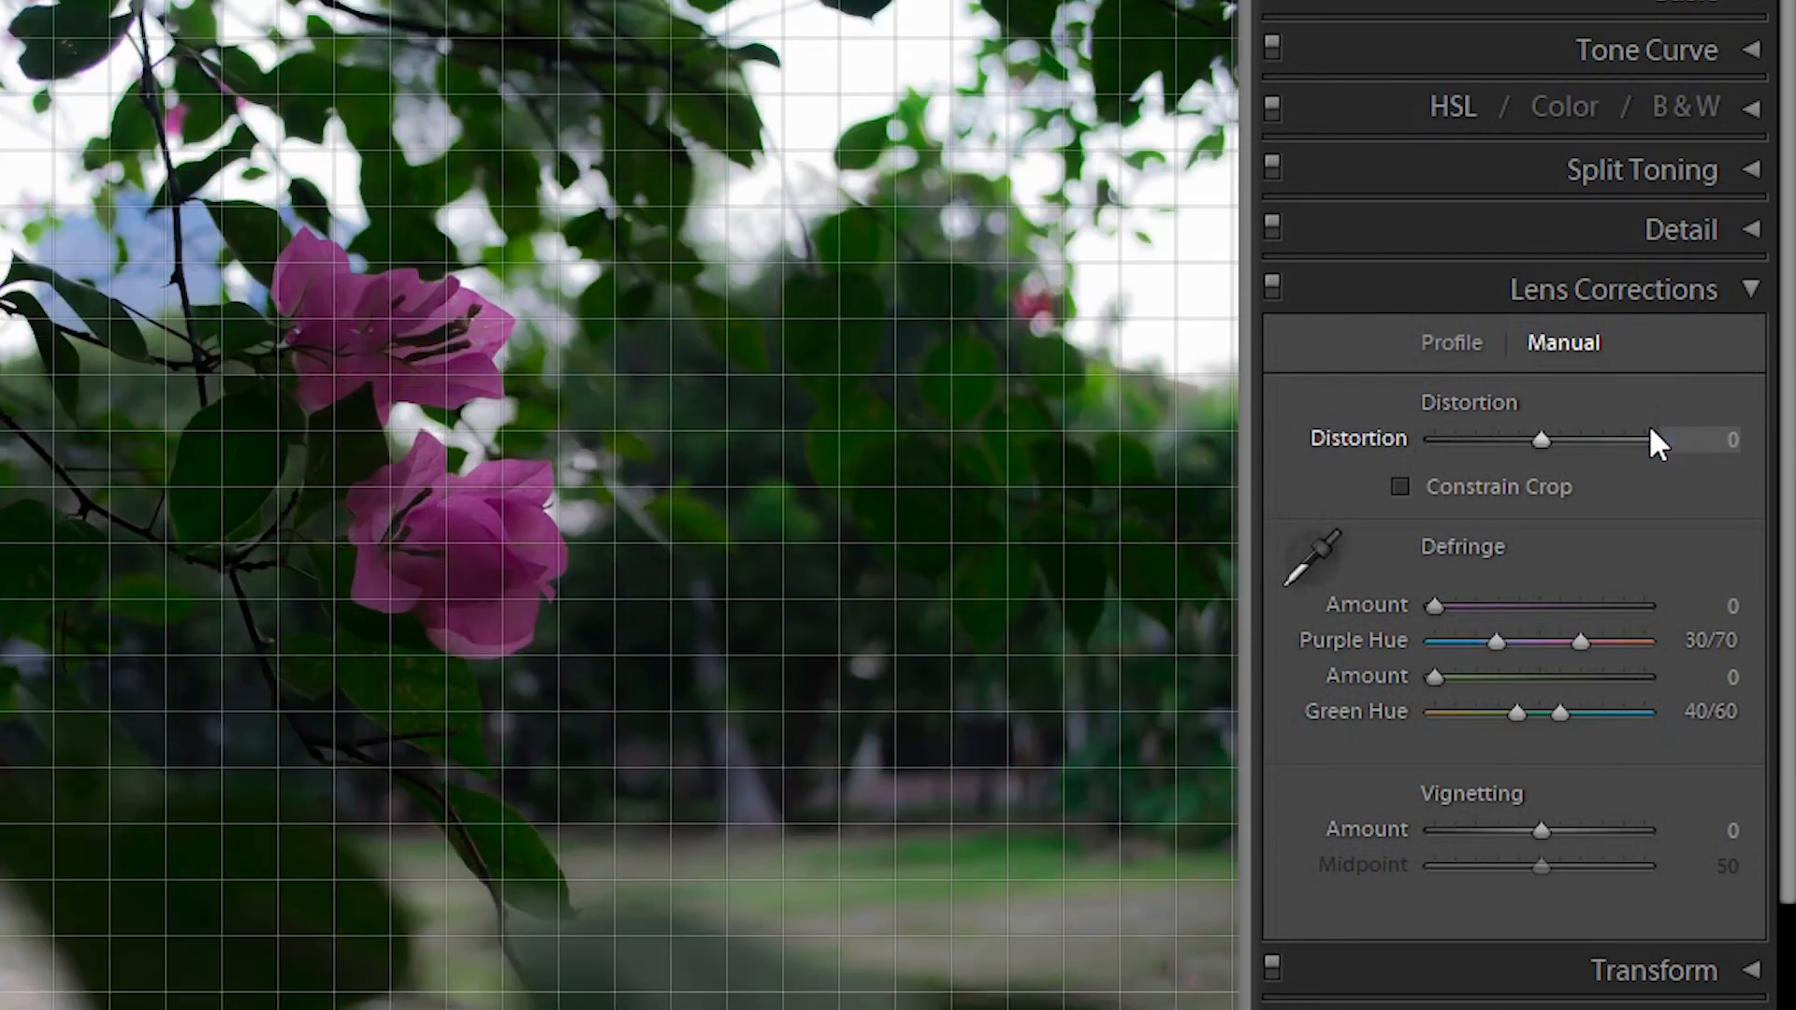
Switch from Lens Corrections to the Transform settings, try a Vertical correction of -22, and reset it.
left_click(1745, 298)
left_click(1723, 352)
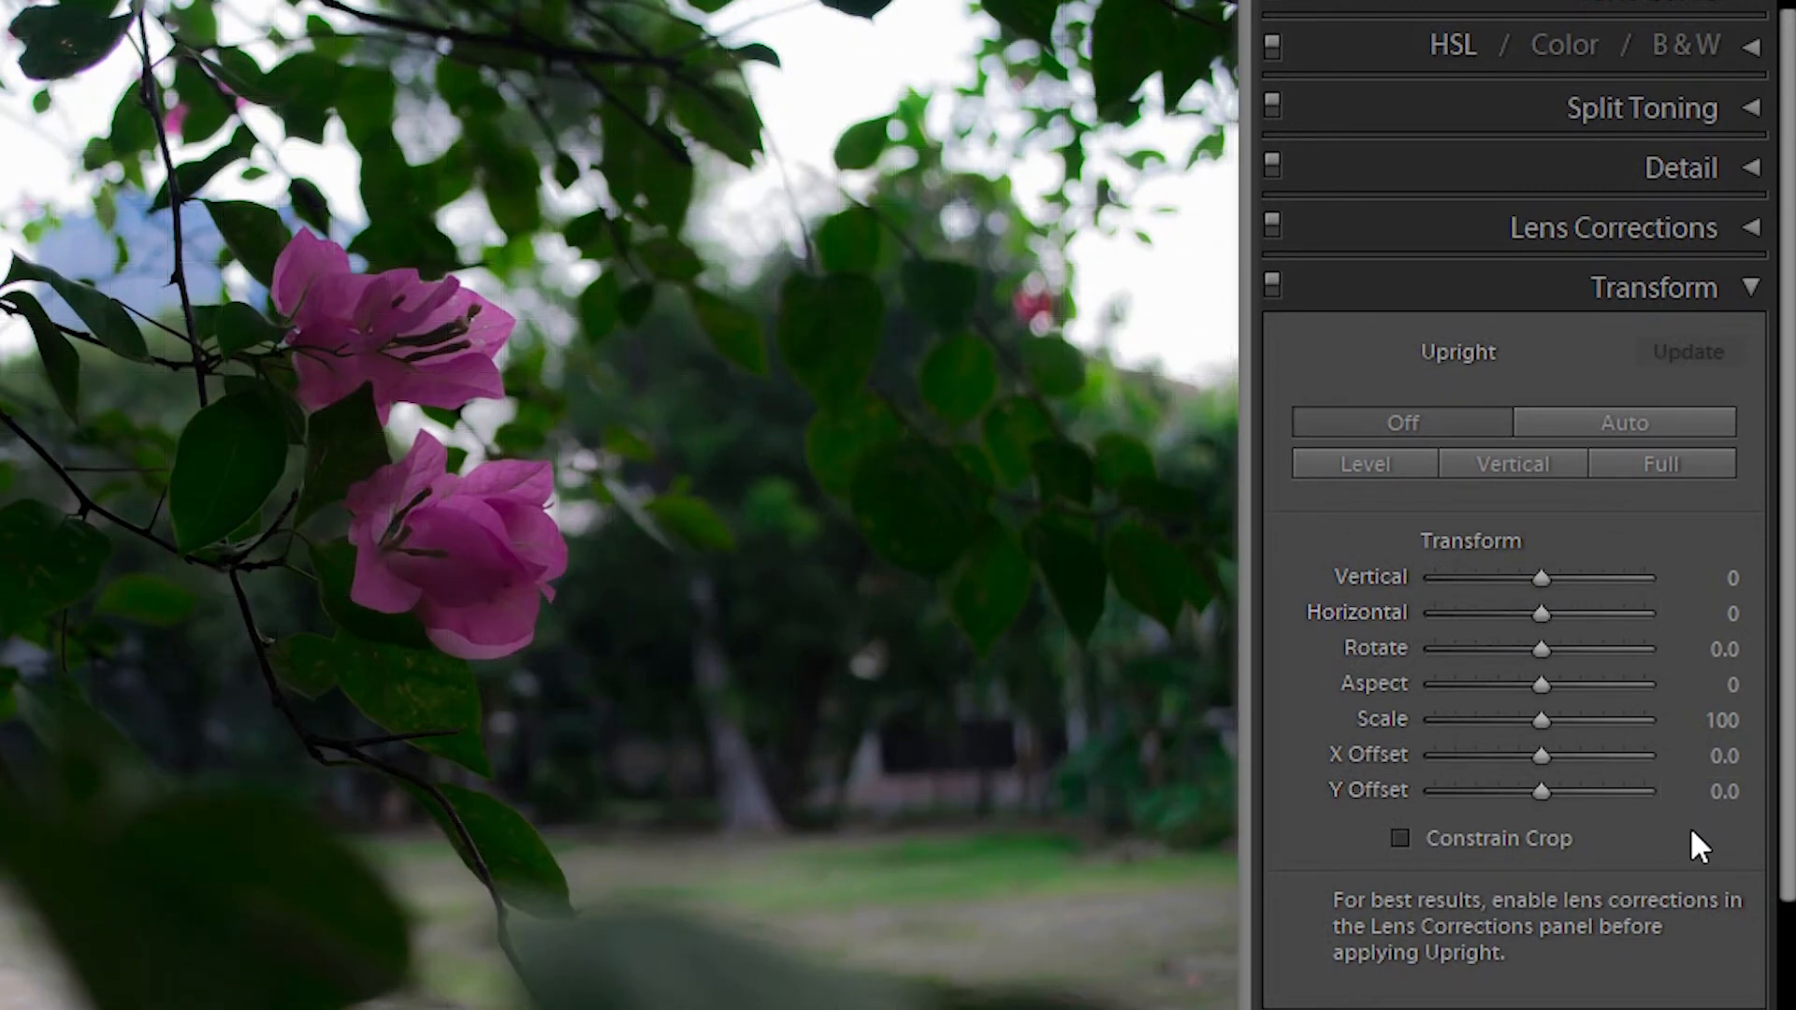
mouse_move(1535, 577)
left_mouse_down()
mouse_move(1611, 561)
mouse_move(1515, 561)
left_mouse_up()
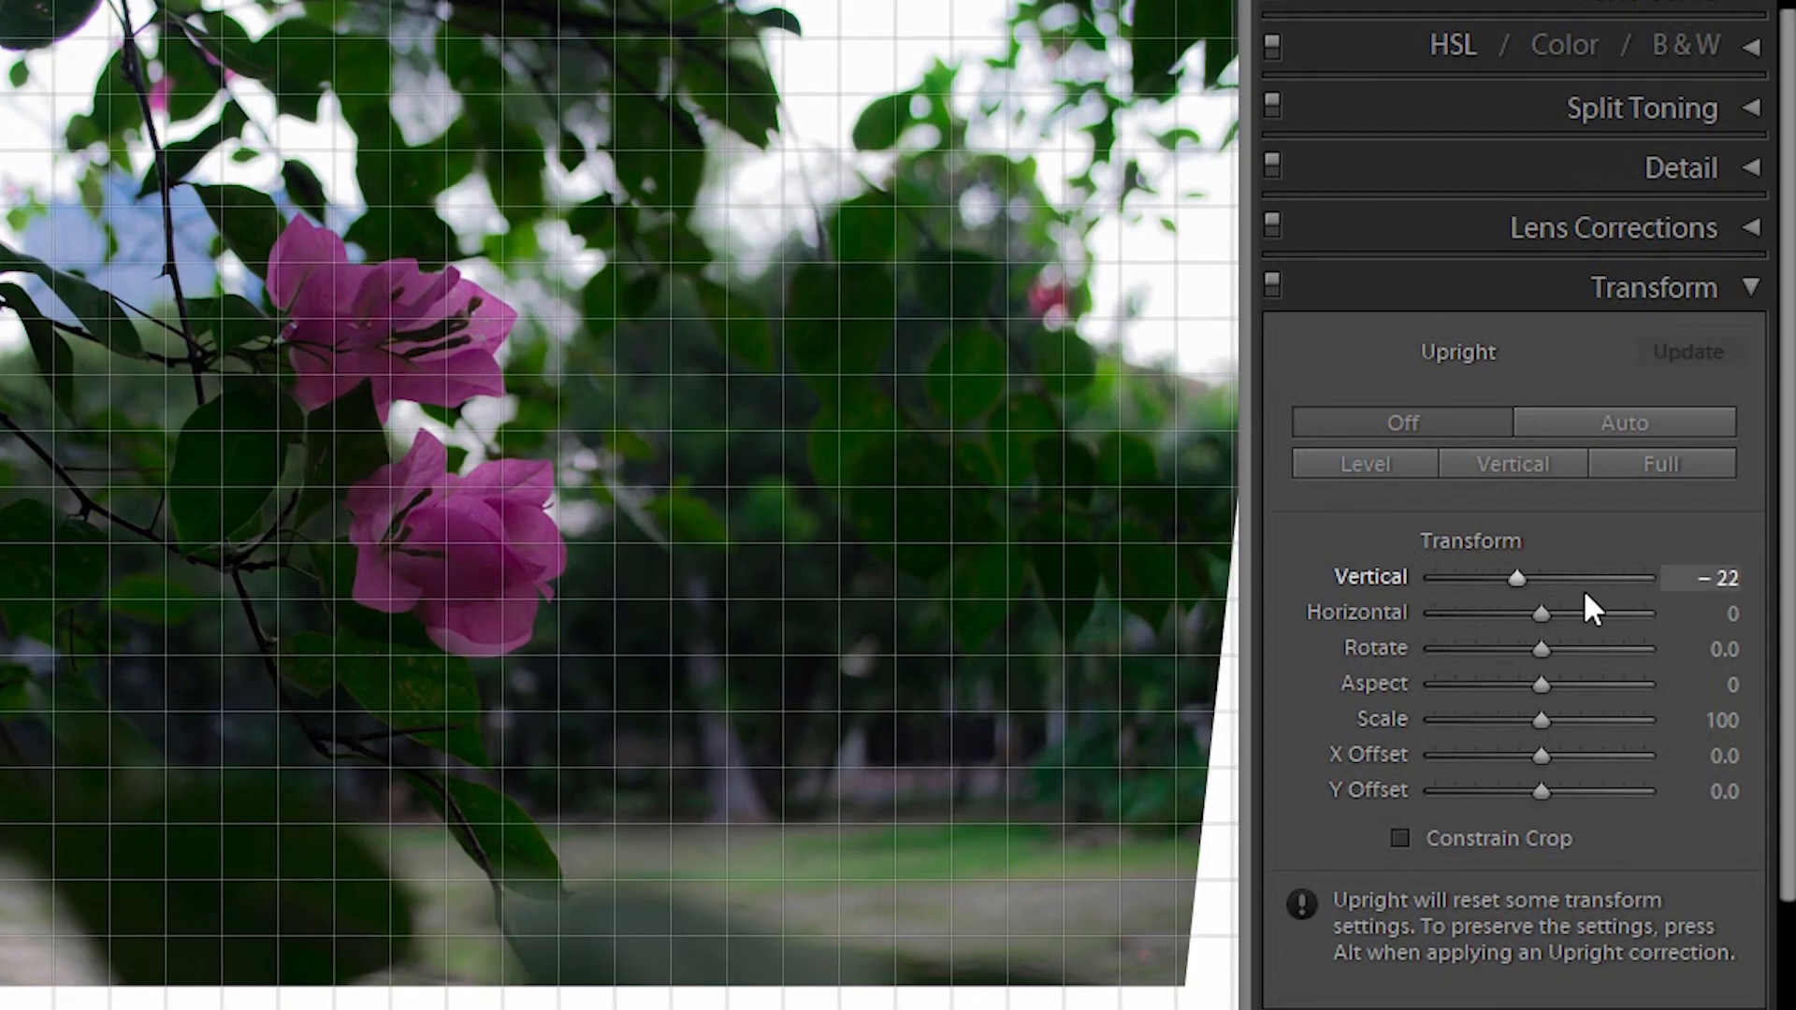
double_click(1517, 576)
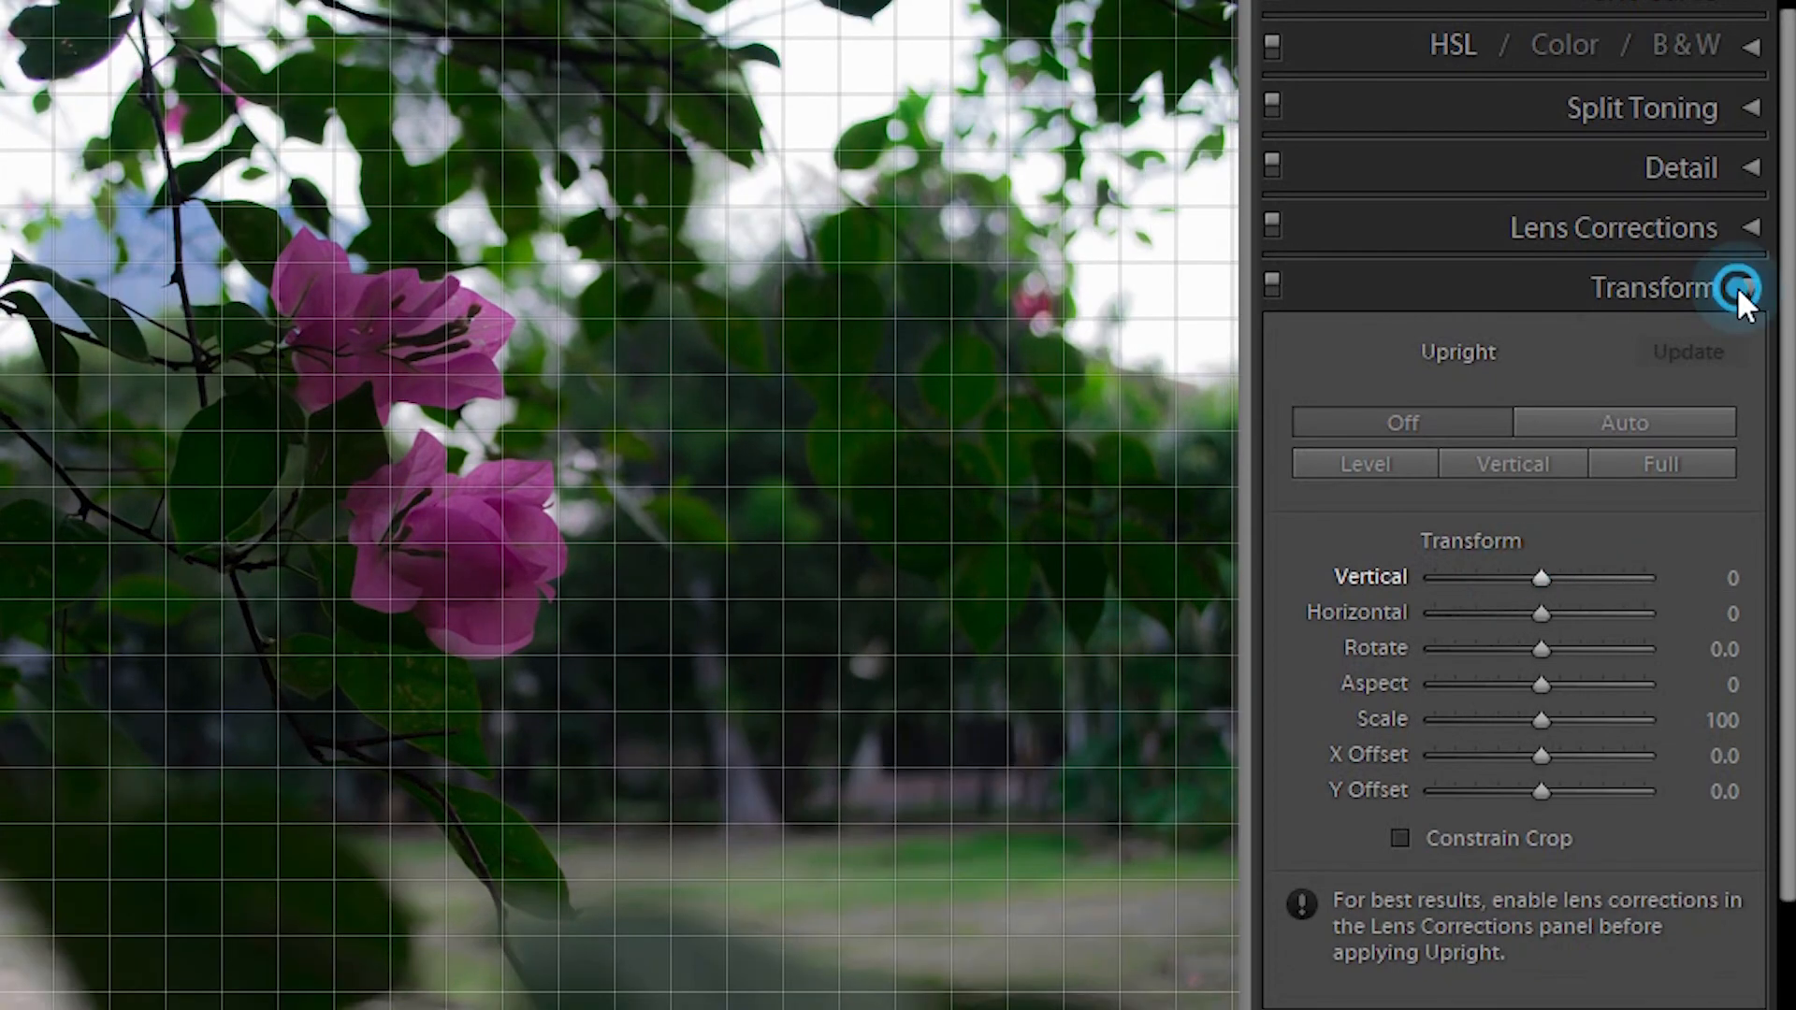
Switch from the Transform settings to Effects, try a post-crop vignette of +22, and set its Amount to -40.
left_click(1747, 288)
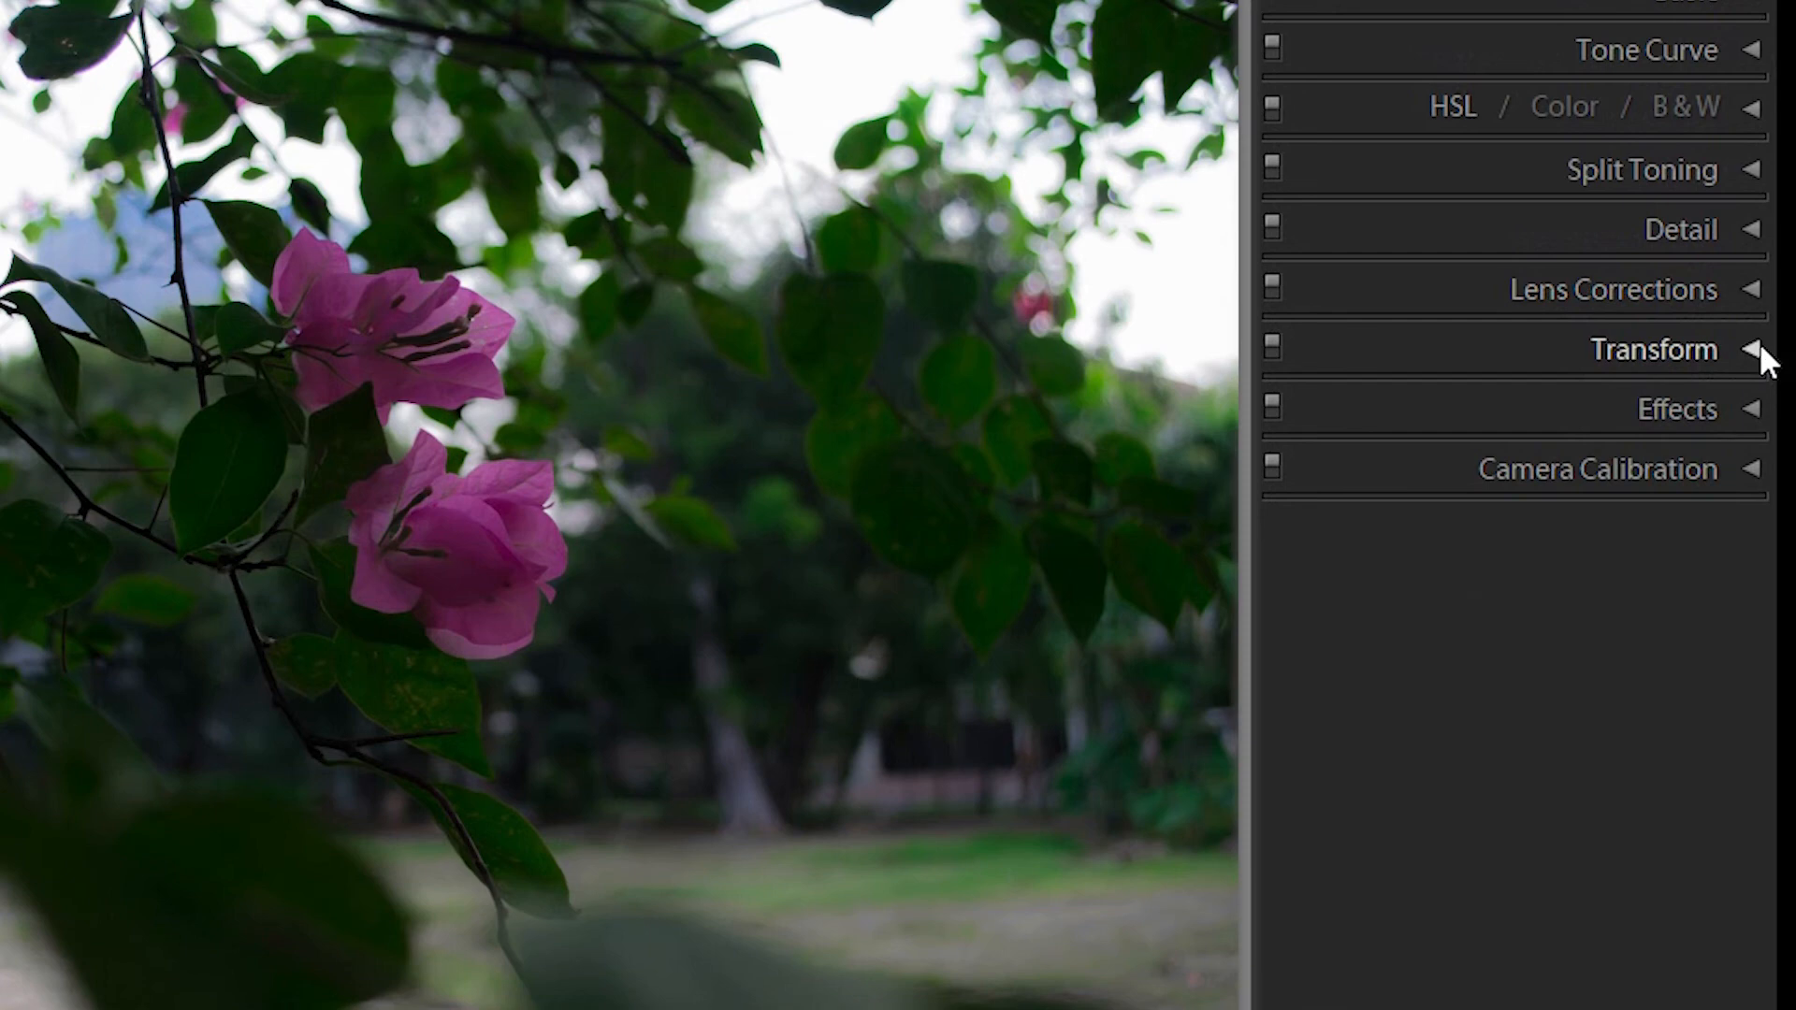
left_click(1745, 411)
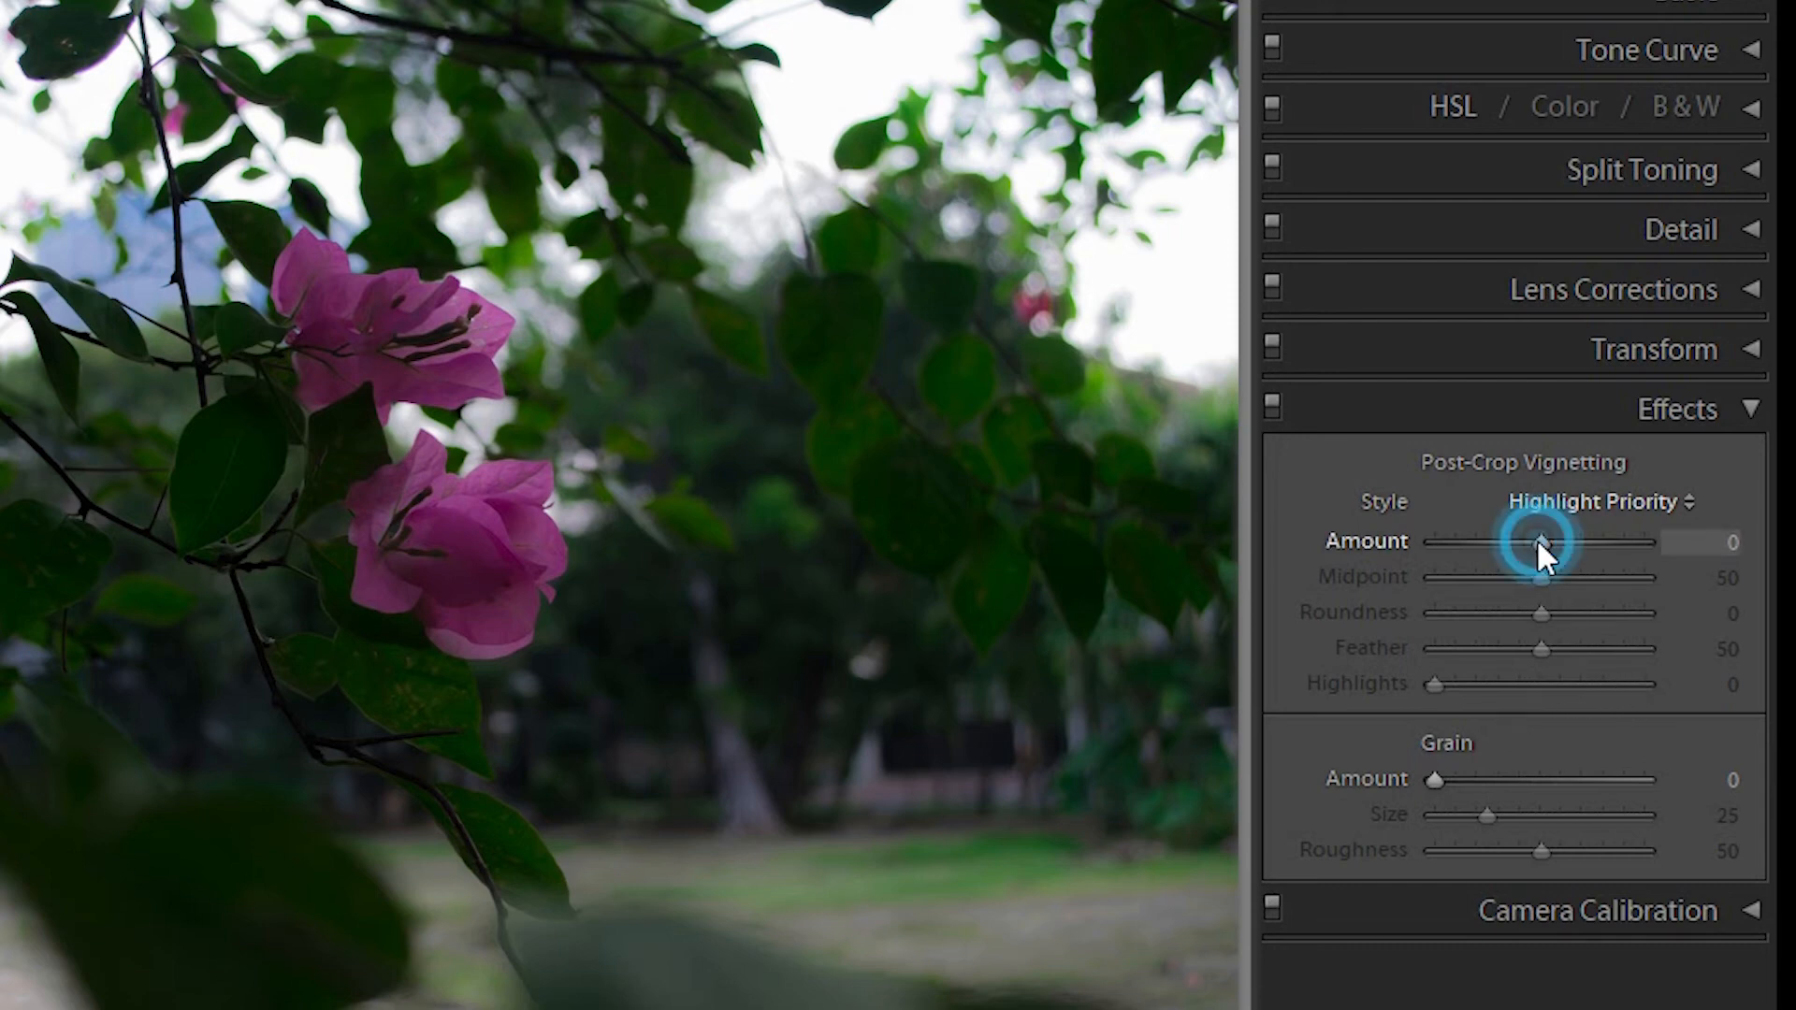
left_click_drag(1538, 544, 1559, 544)
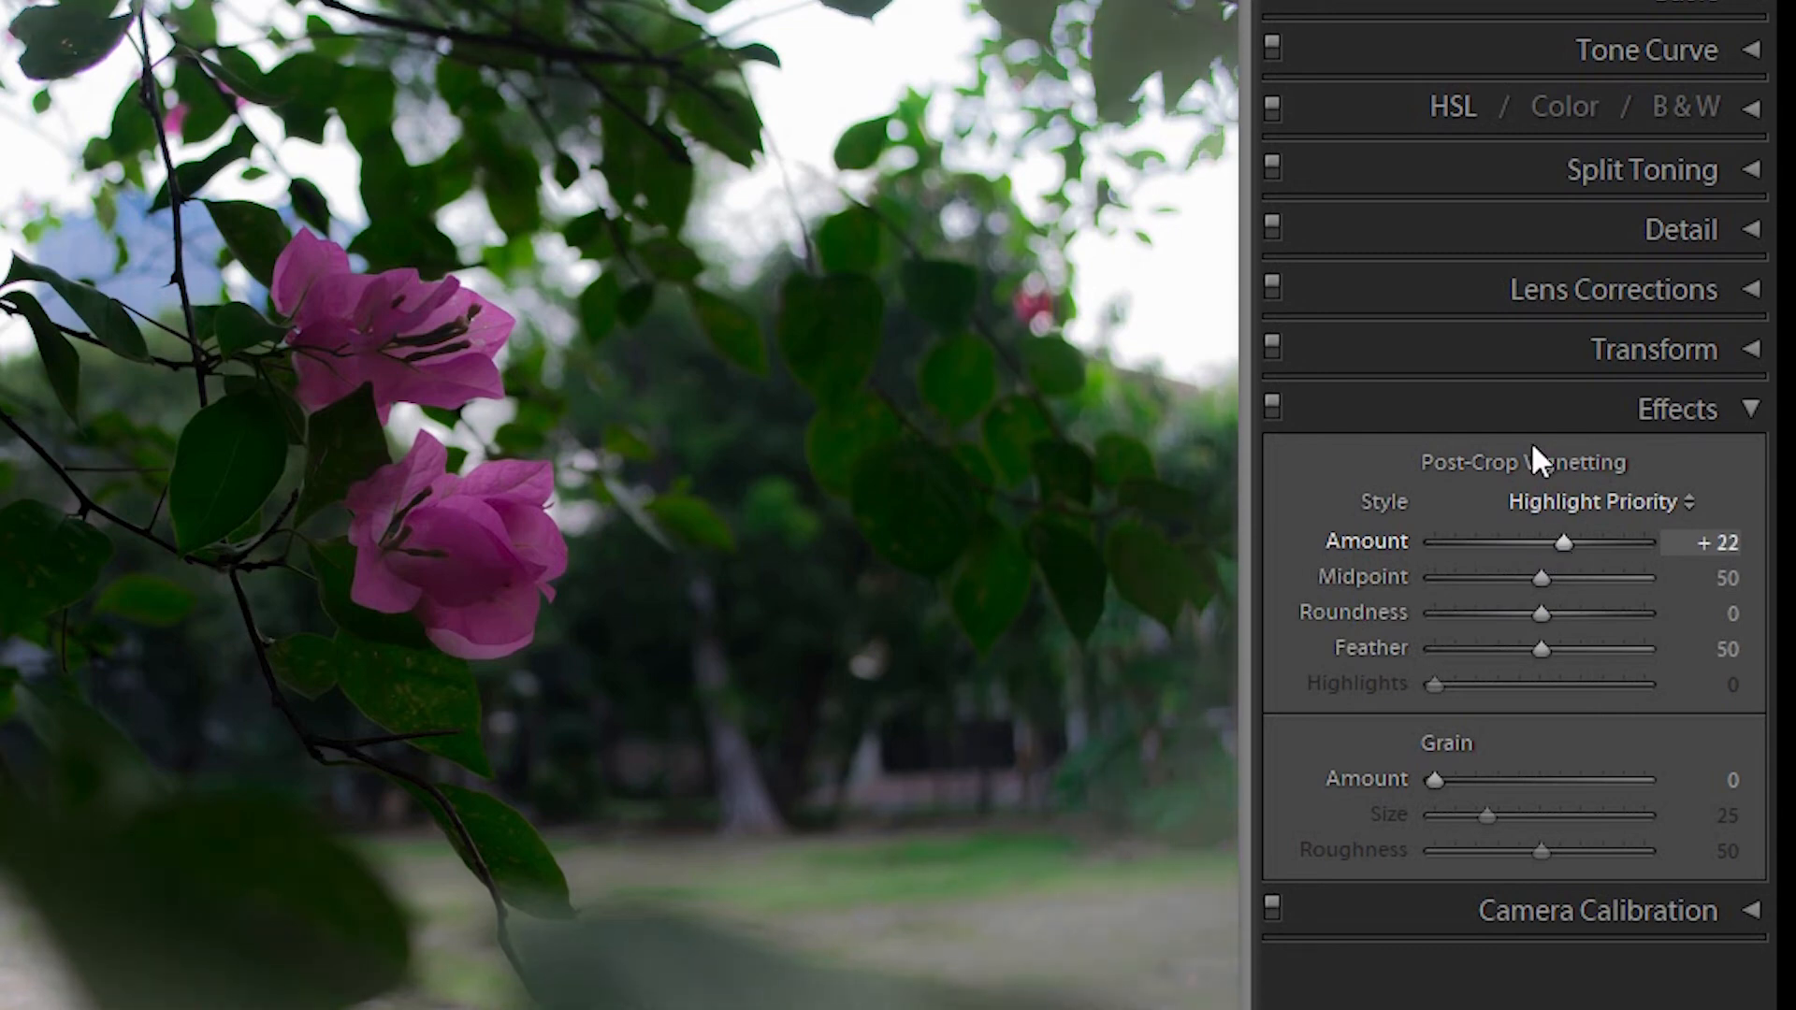
left_click(1494, 546)
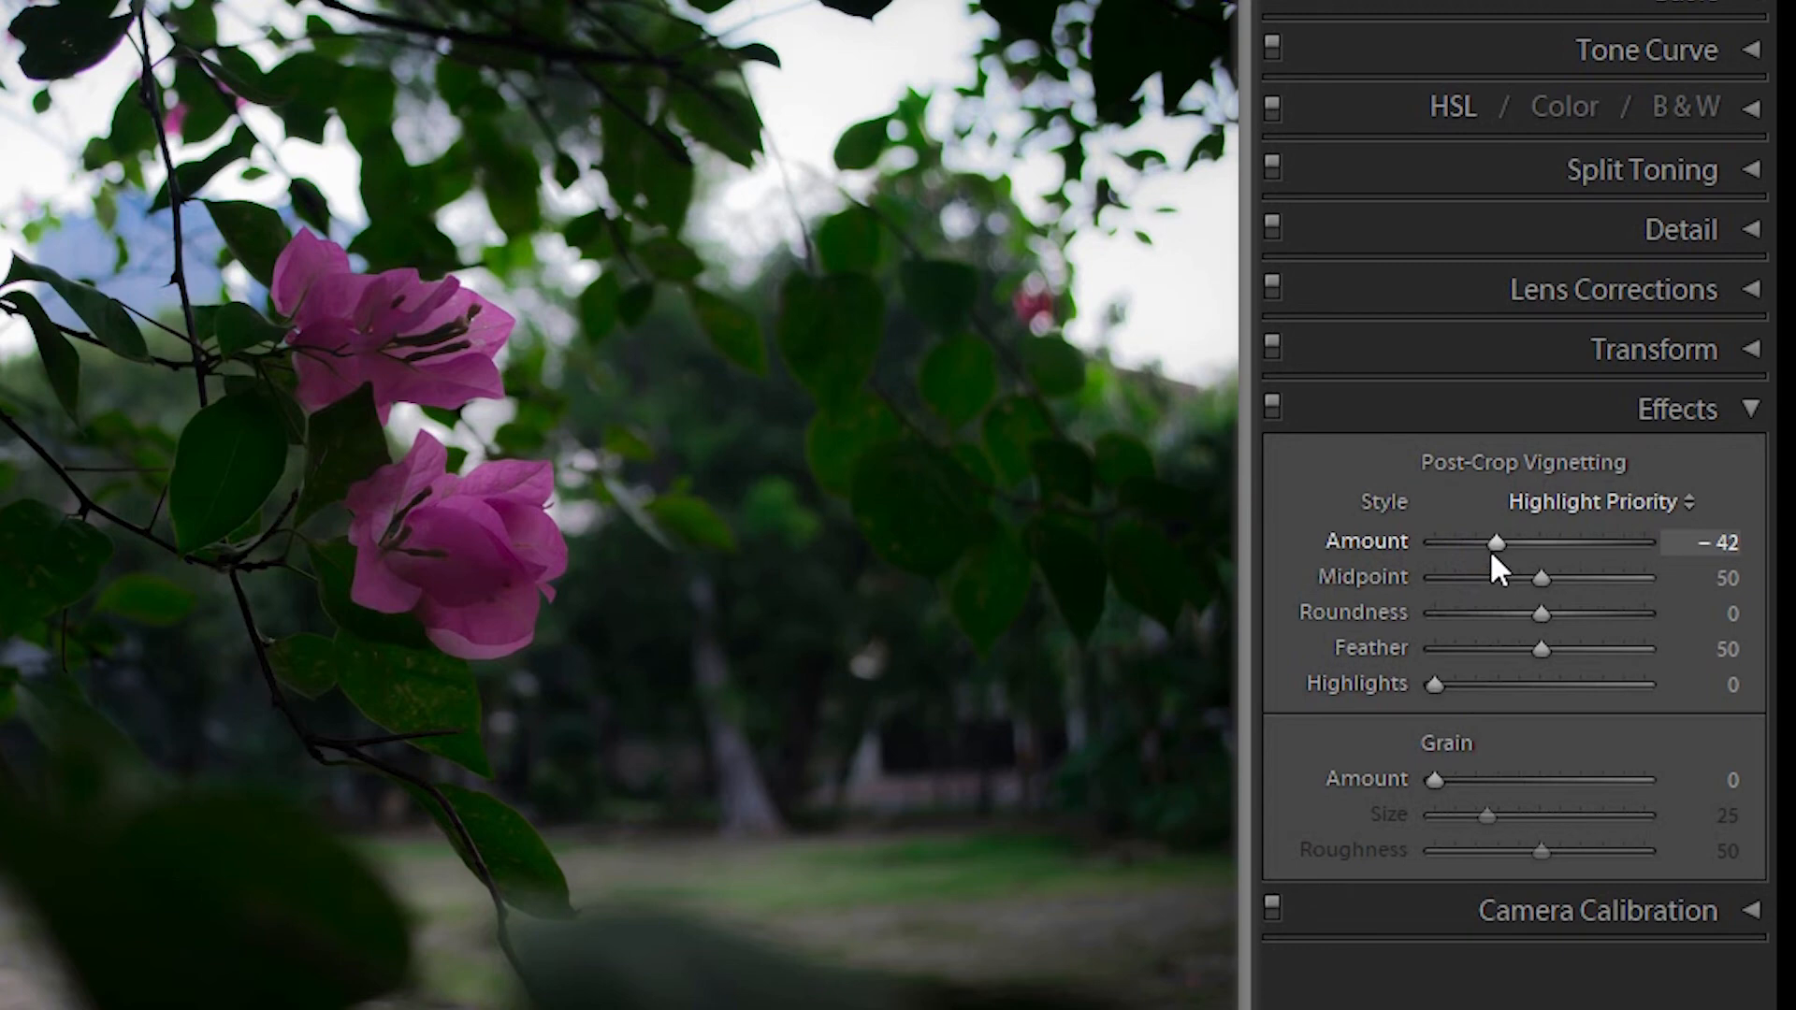
left_click_drag(1491, 551, 1493, 550)
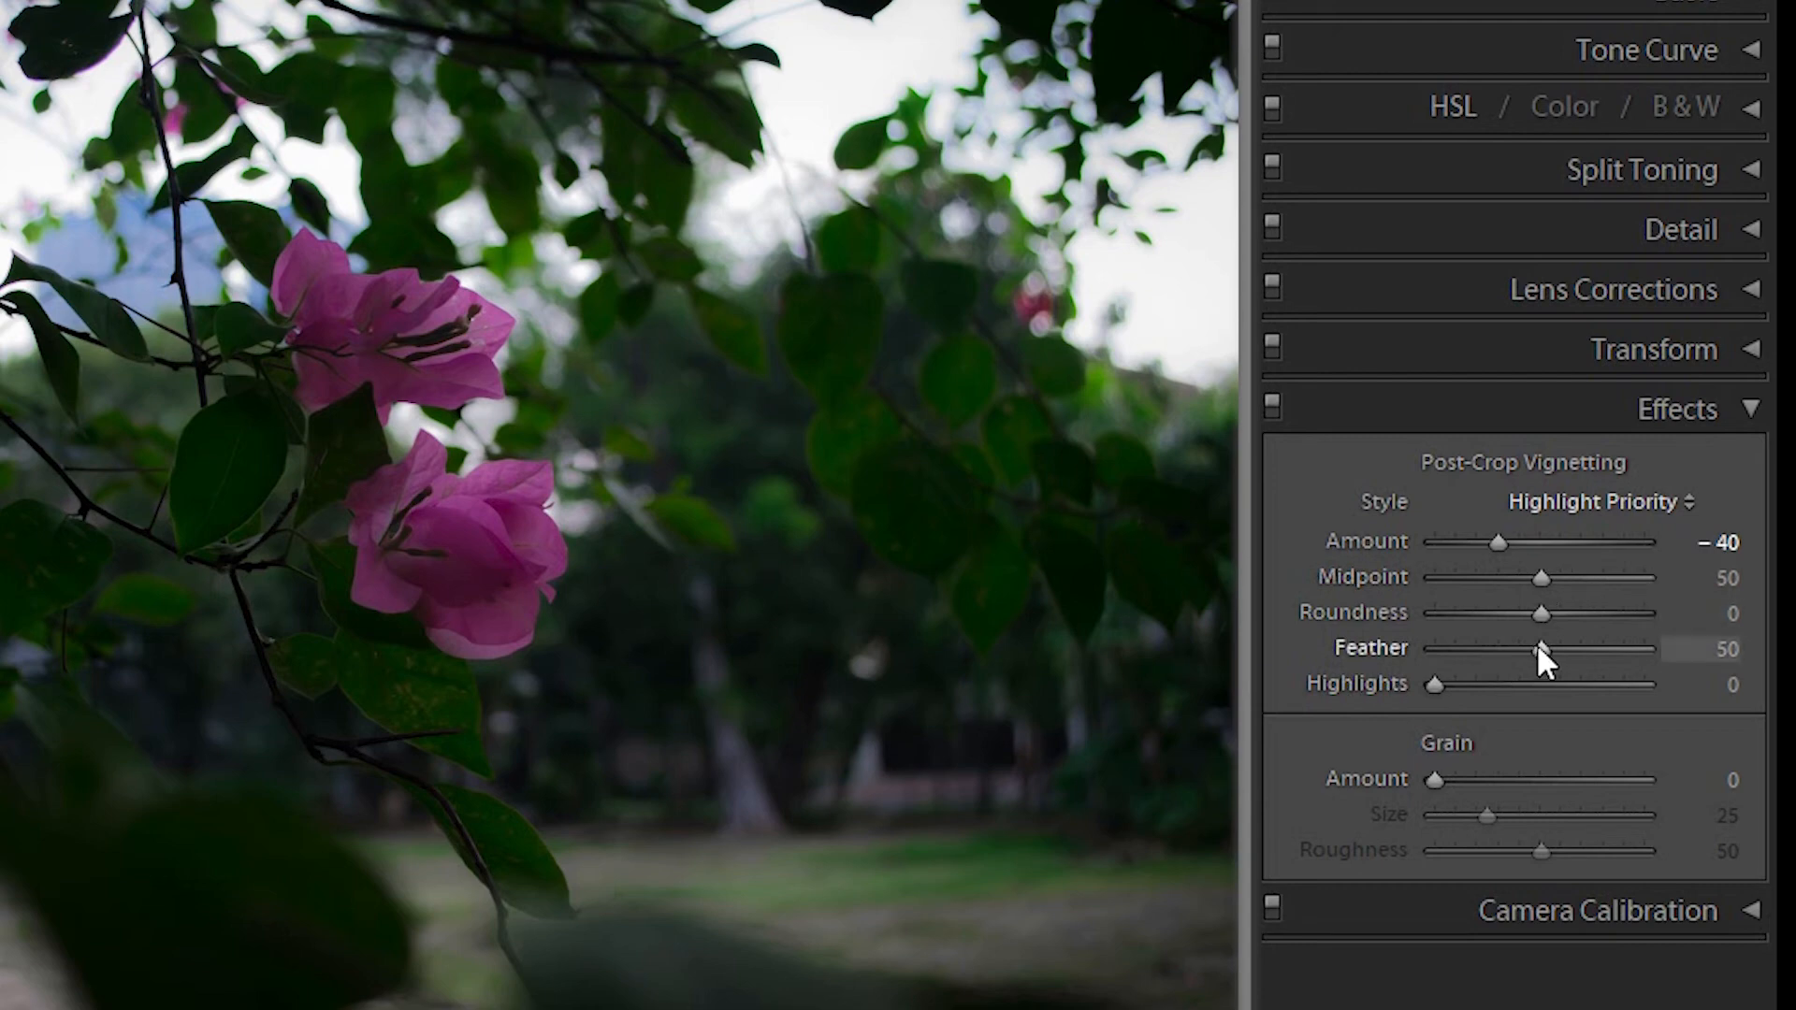
Set the vignette's Midpoint to 0 while testing Feather at 0, and restore Feather to its default of 50.
left_click_drag(1538, 649, 1391, 642)
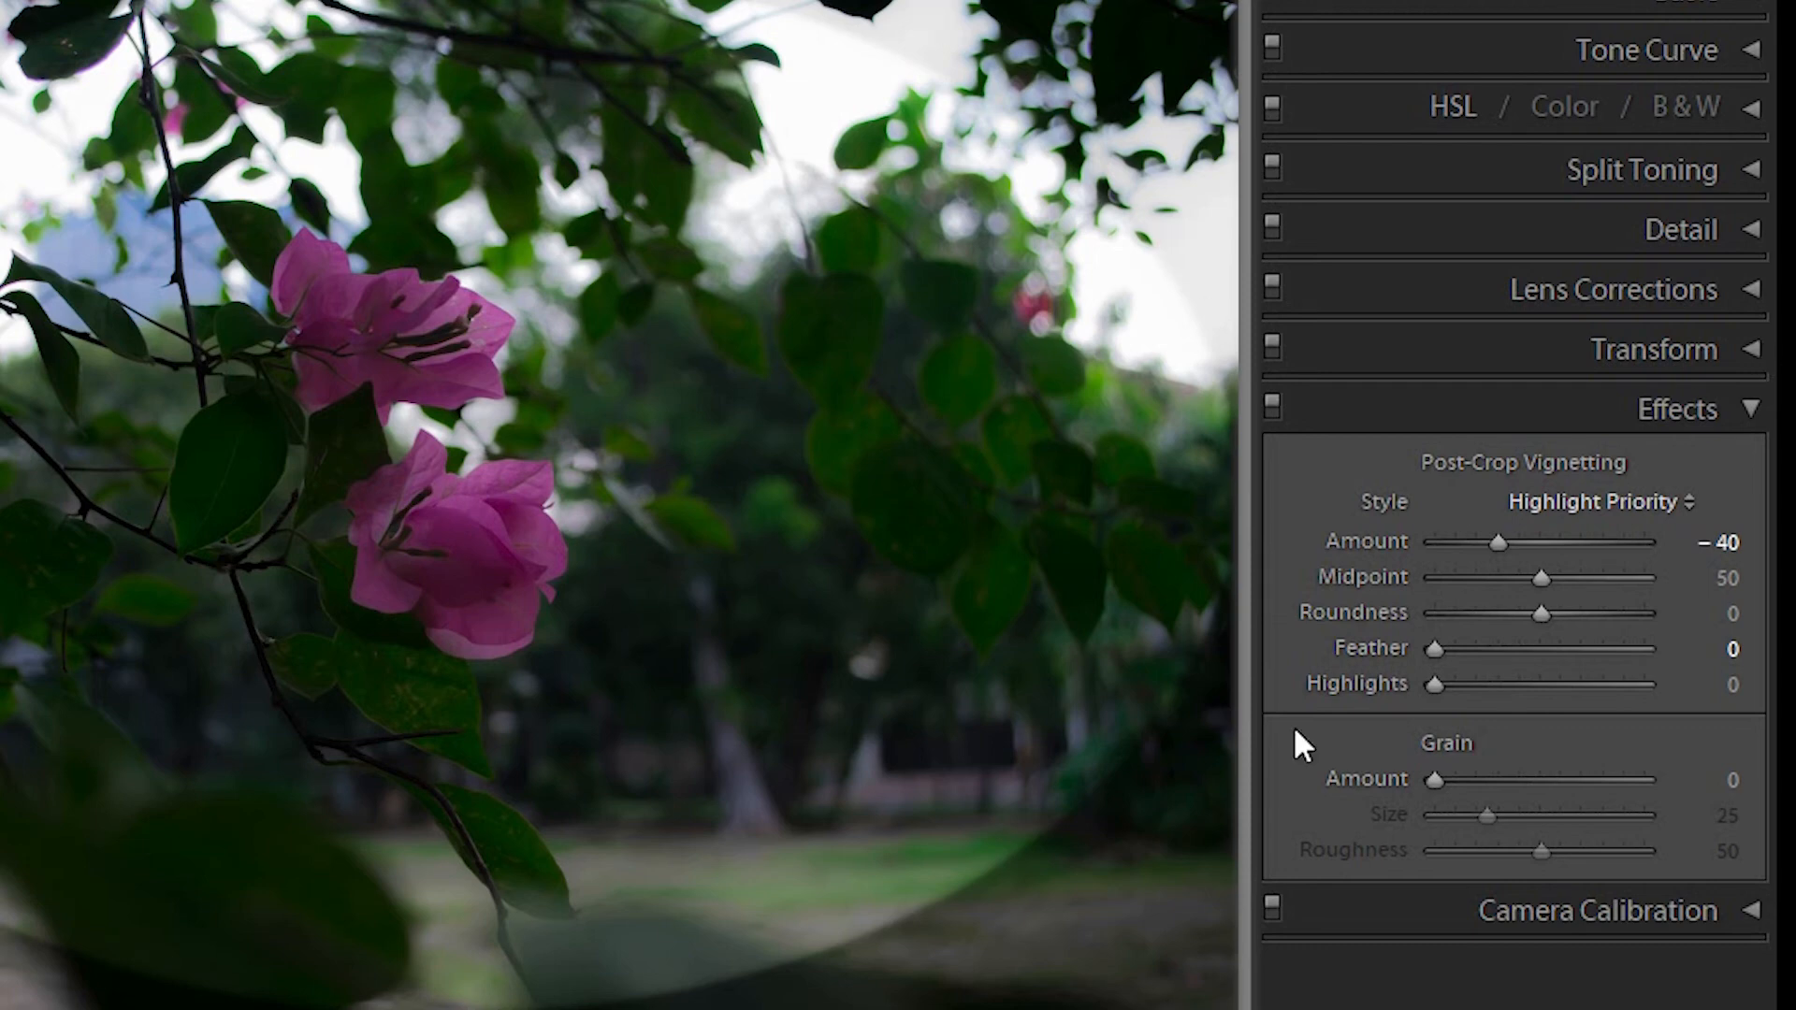
left_click_drag(1538, 569, 1414, 581)
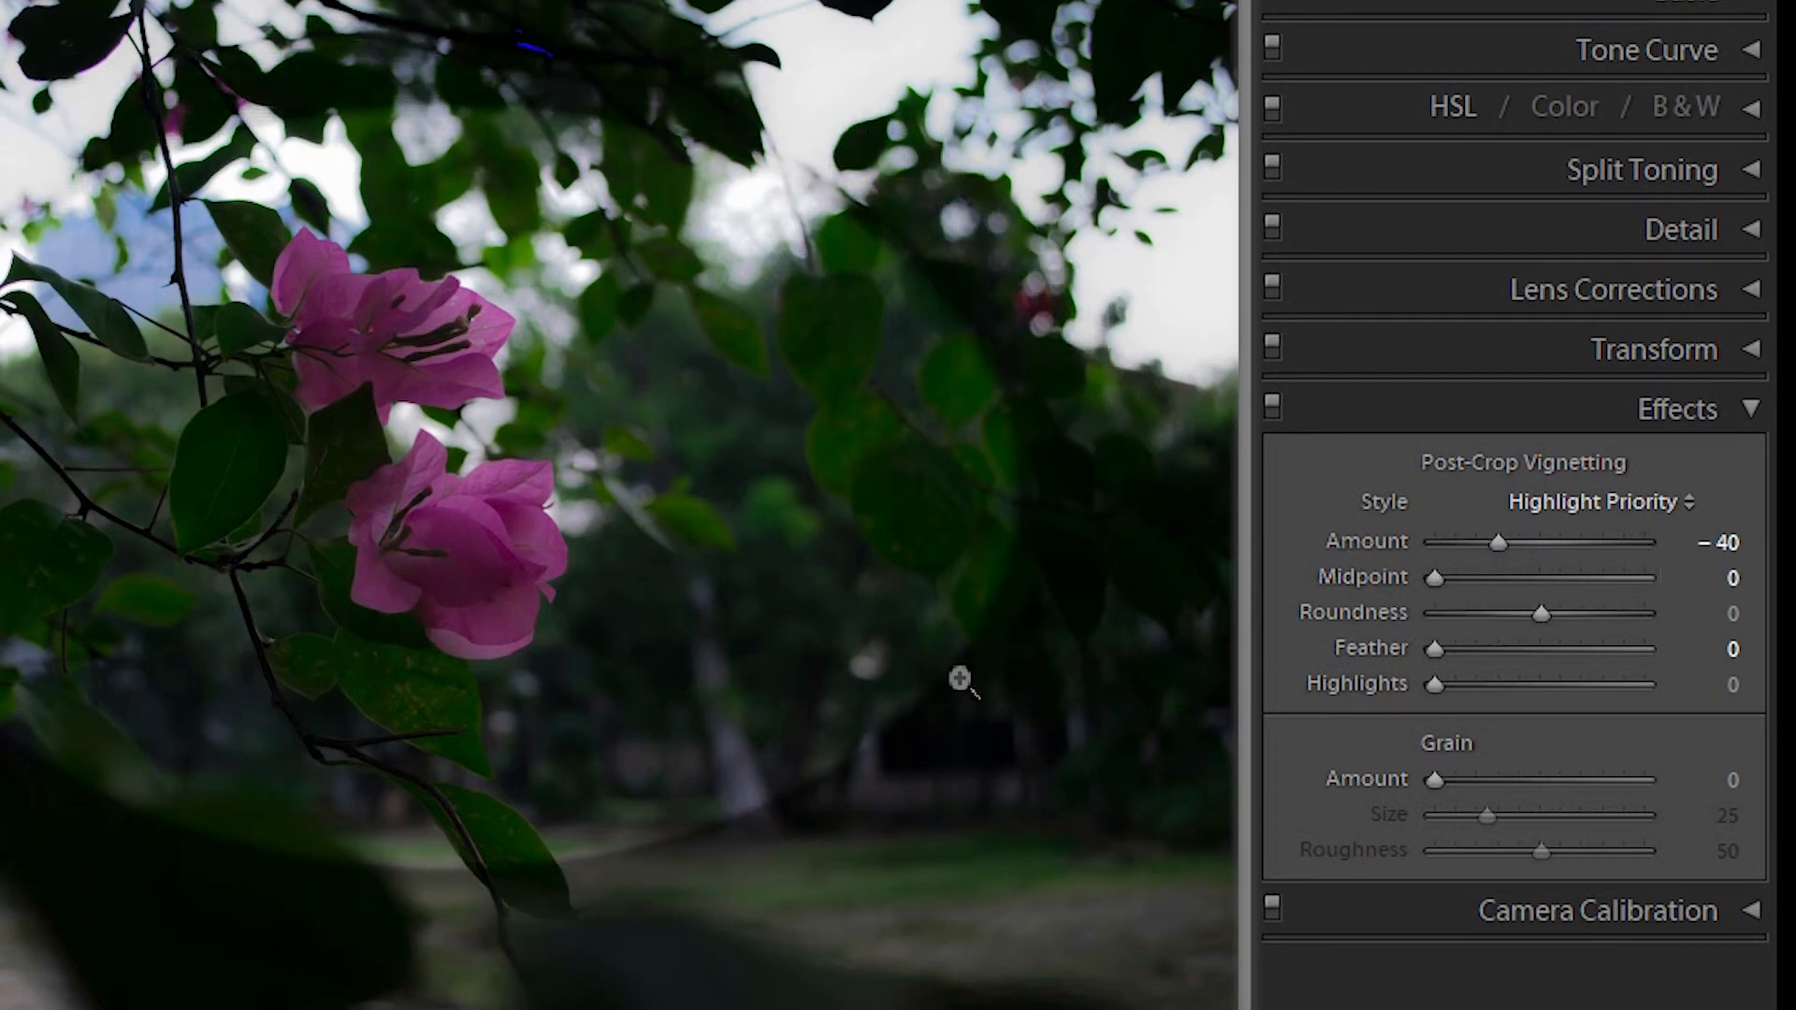
double_click(1436, 643)
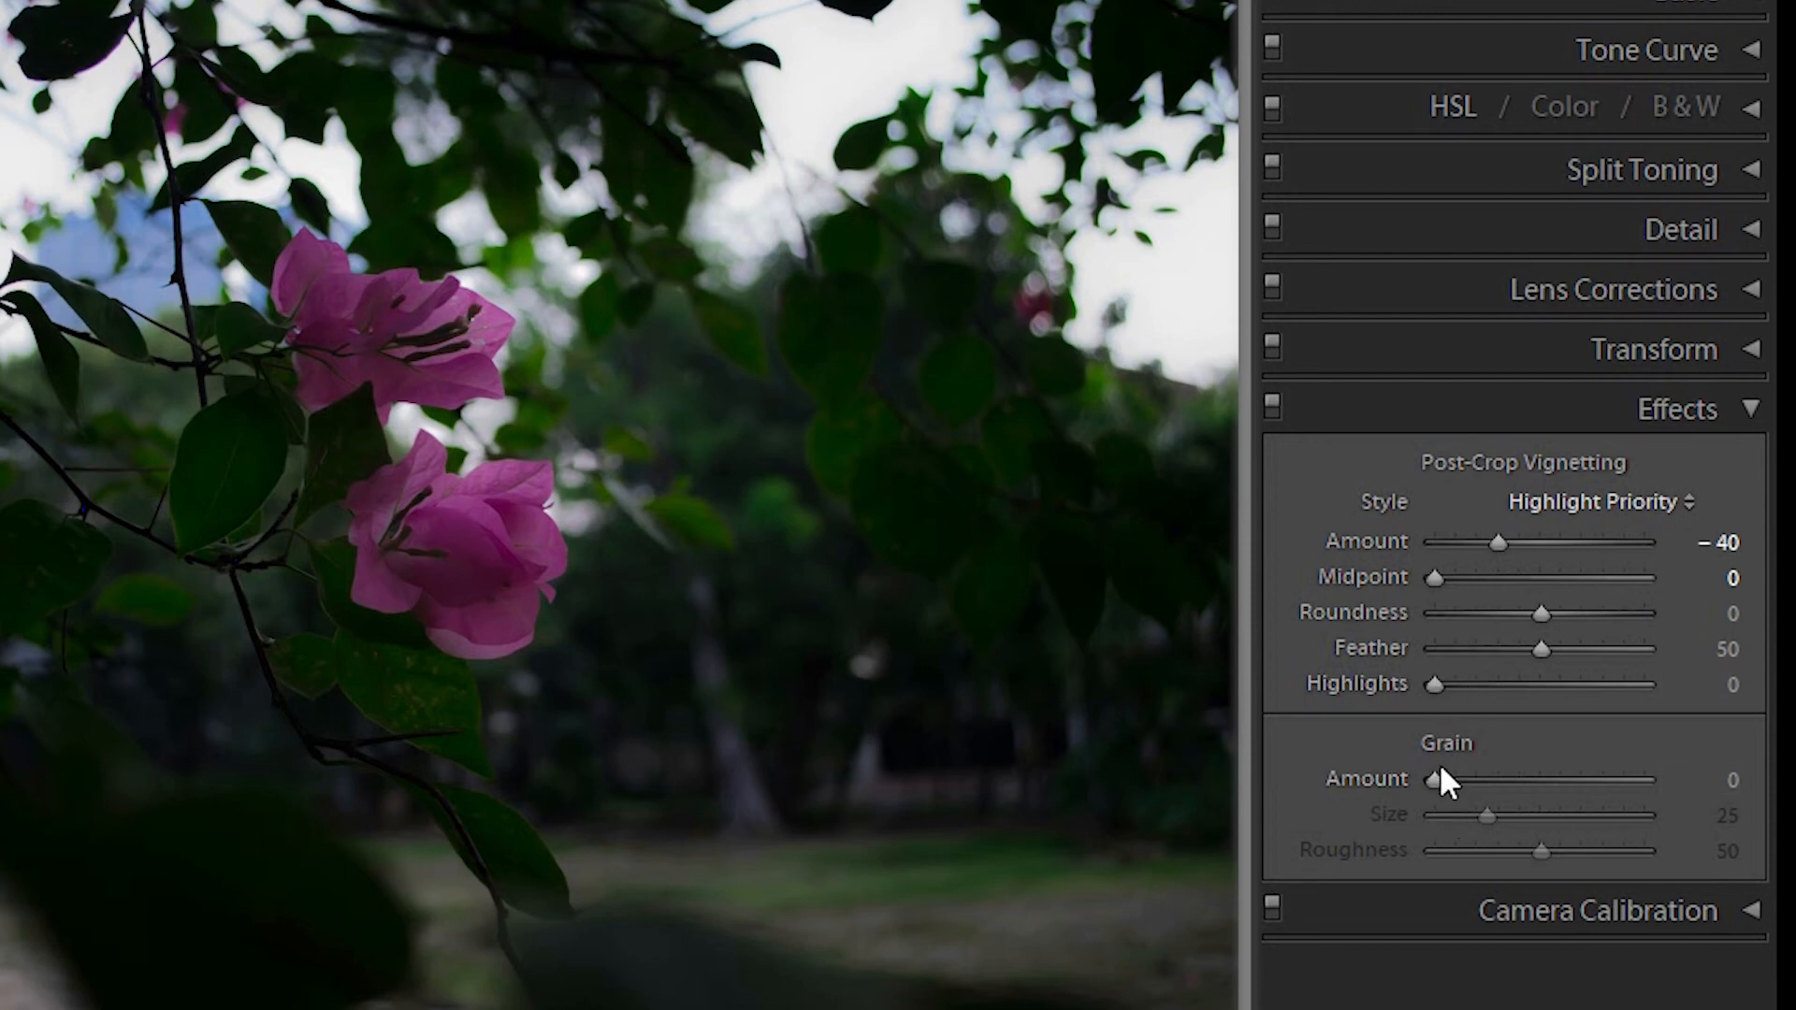
Try Grain Amount at 100, reset it to 0, and inspect the background leaves up close before returning to the full view.
left_click_drag(1428, 782, 1579, 782)
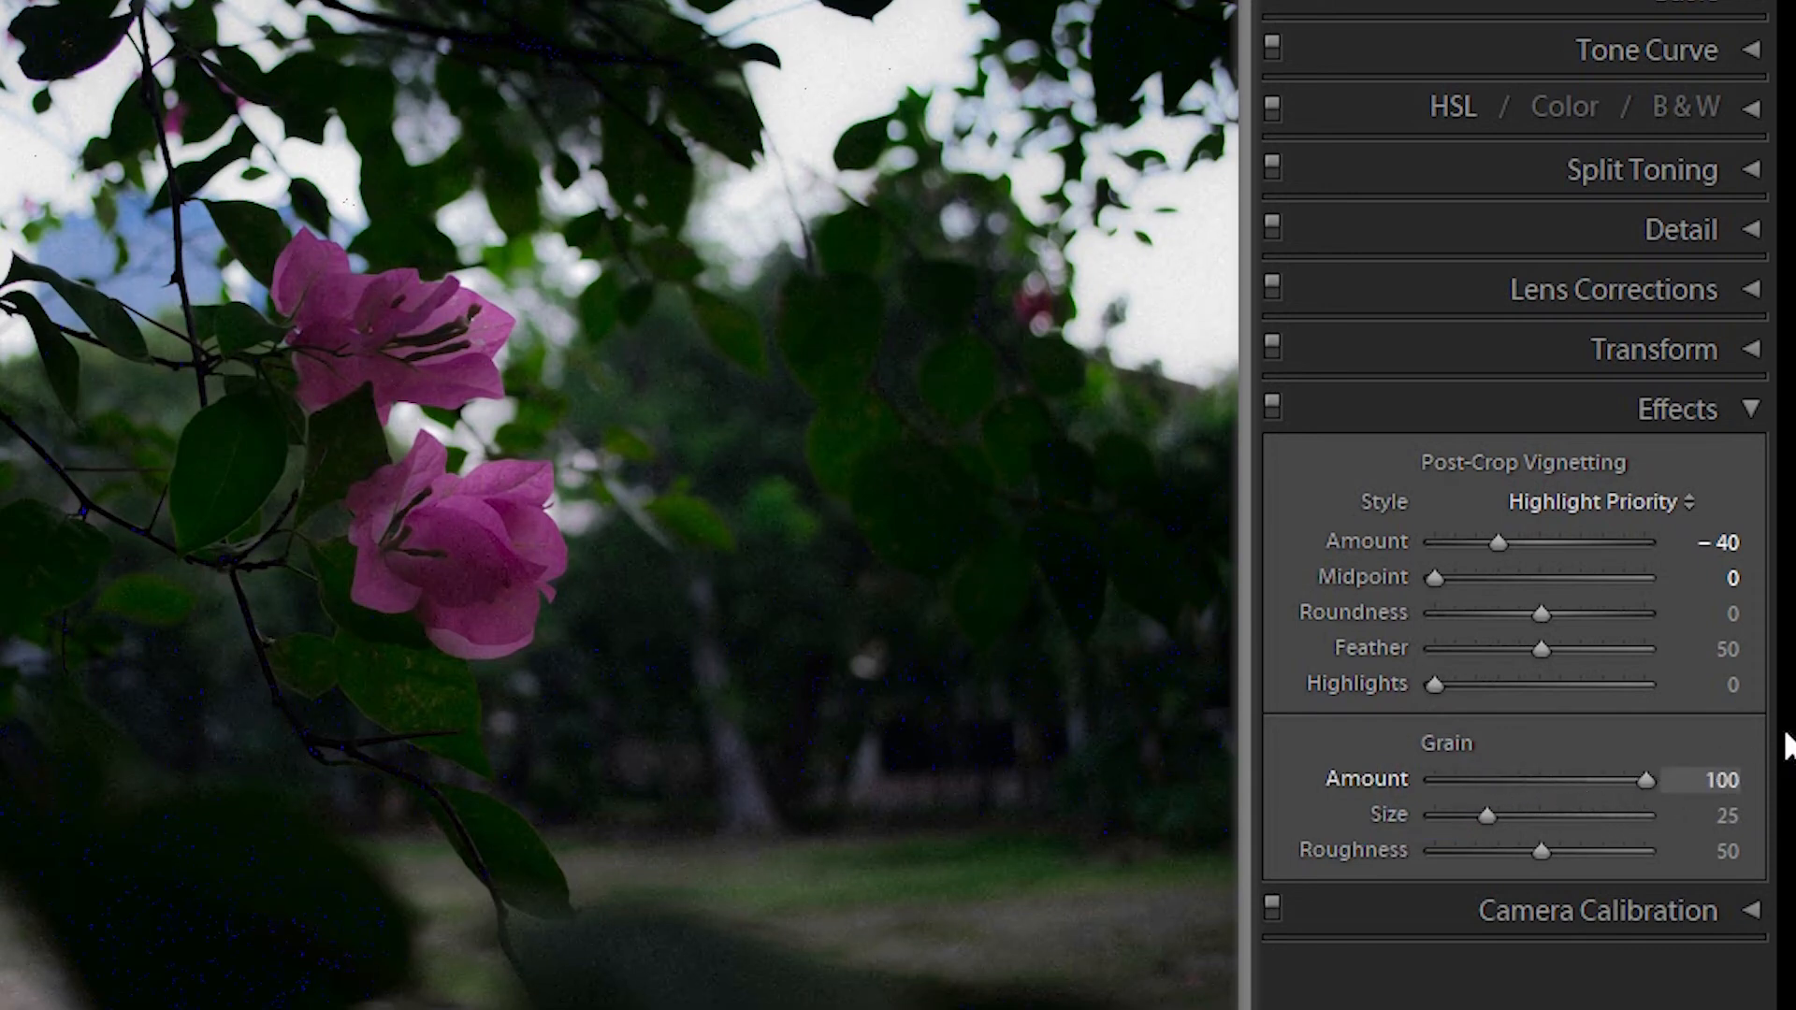
left_click_drag(1774, 732, 572, 846)
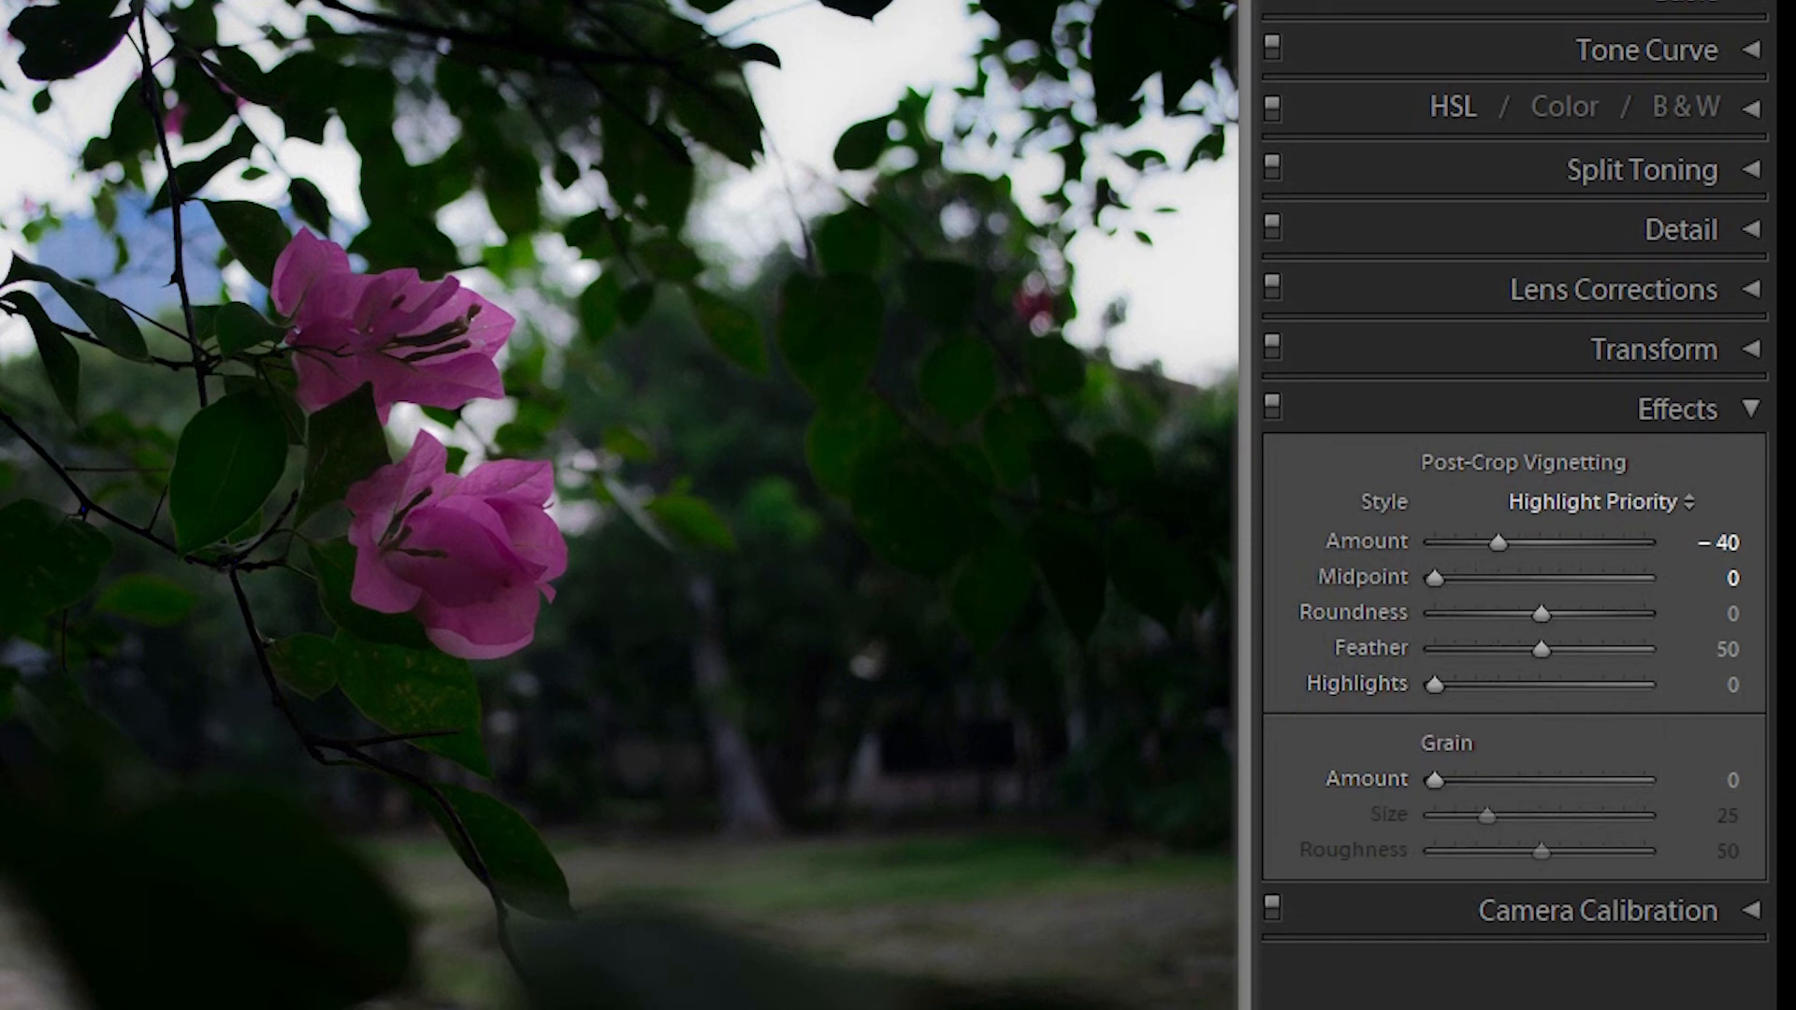
left_click(845, 391)
left_click_drag(979, 641, 1021, 806)
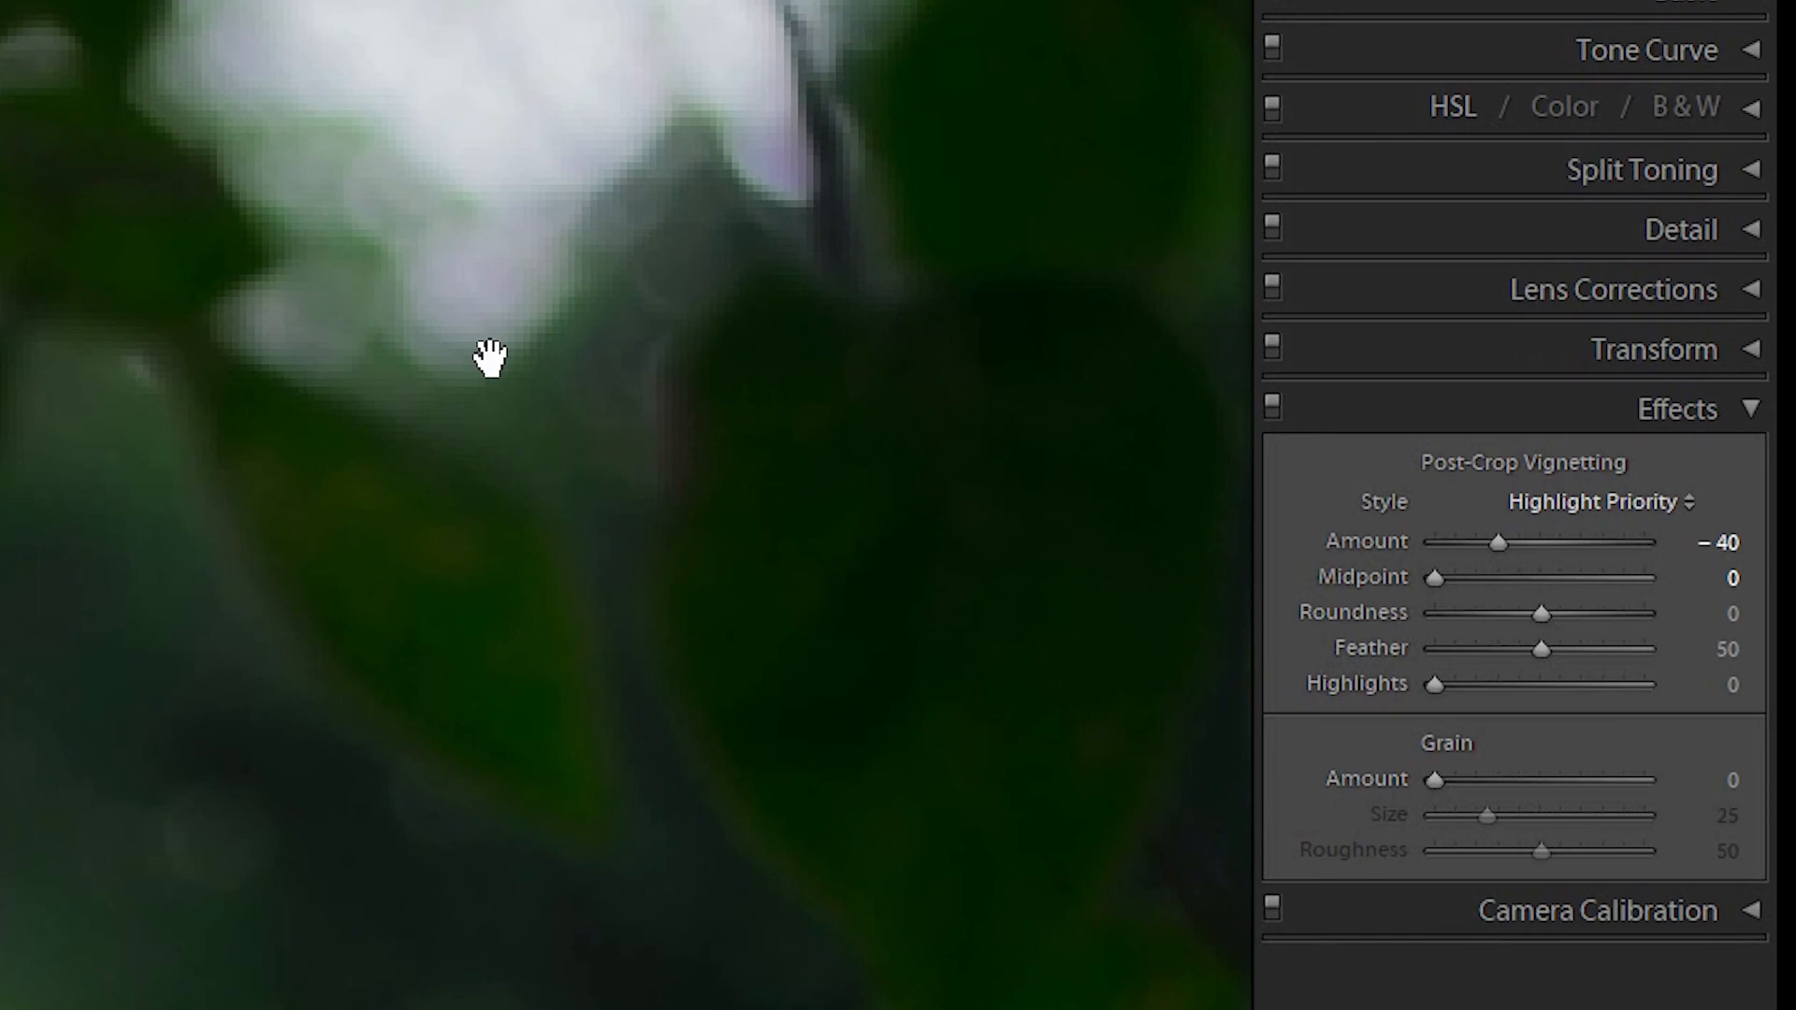
left_click(602, 303)
left_click_drag(1437, 688, 1244, 683)
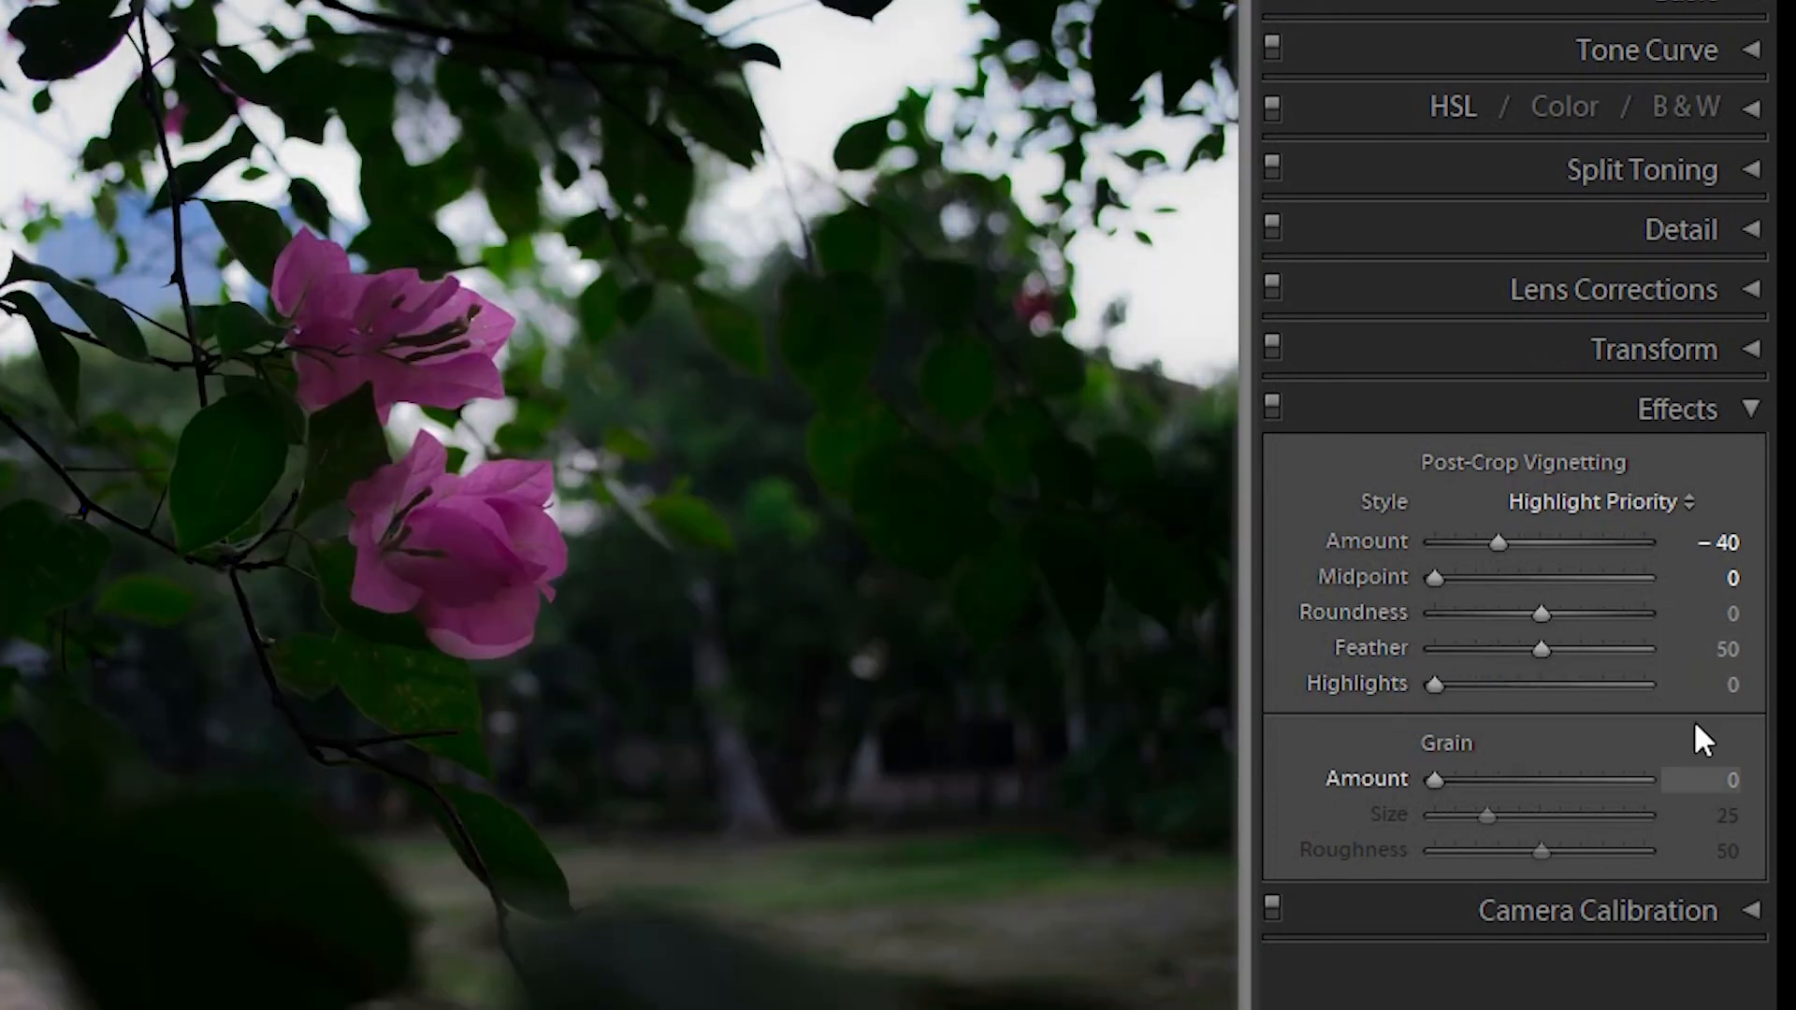
Switch from Effects to the Camera Calibration settings, review the process, profile and primary color options, and close them.
left_click(1745, 912)
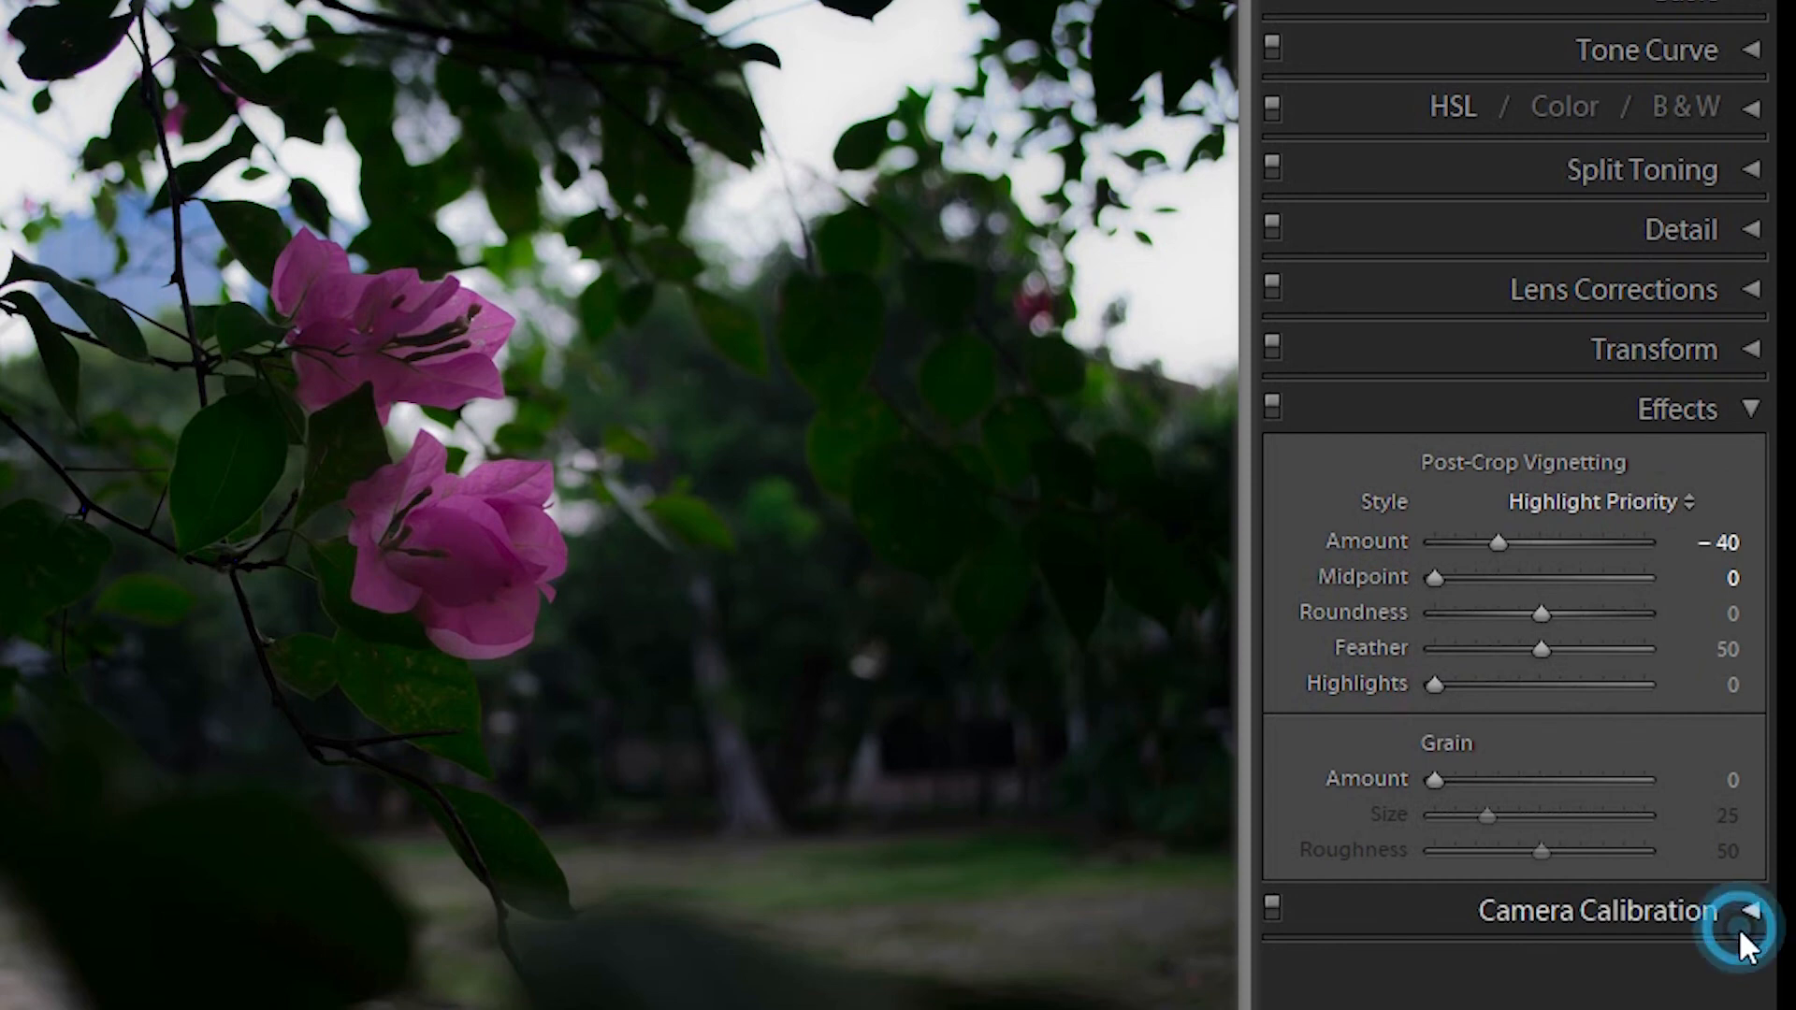
scroll(1740, 235, "up", 4)
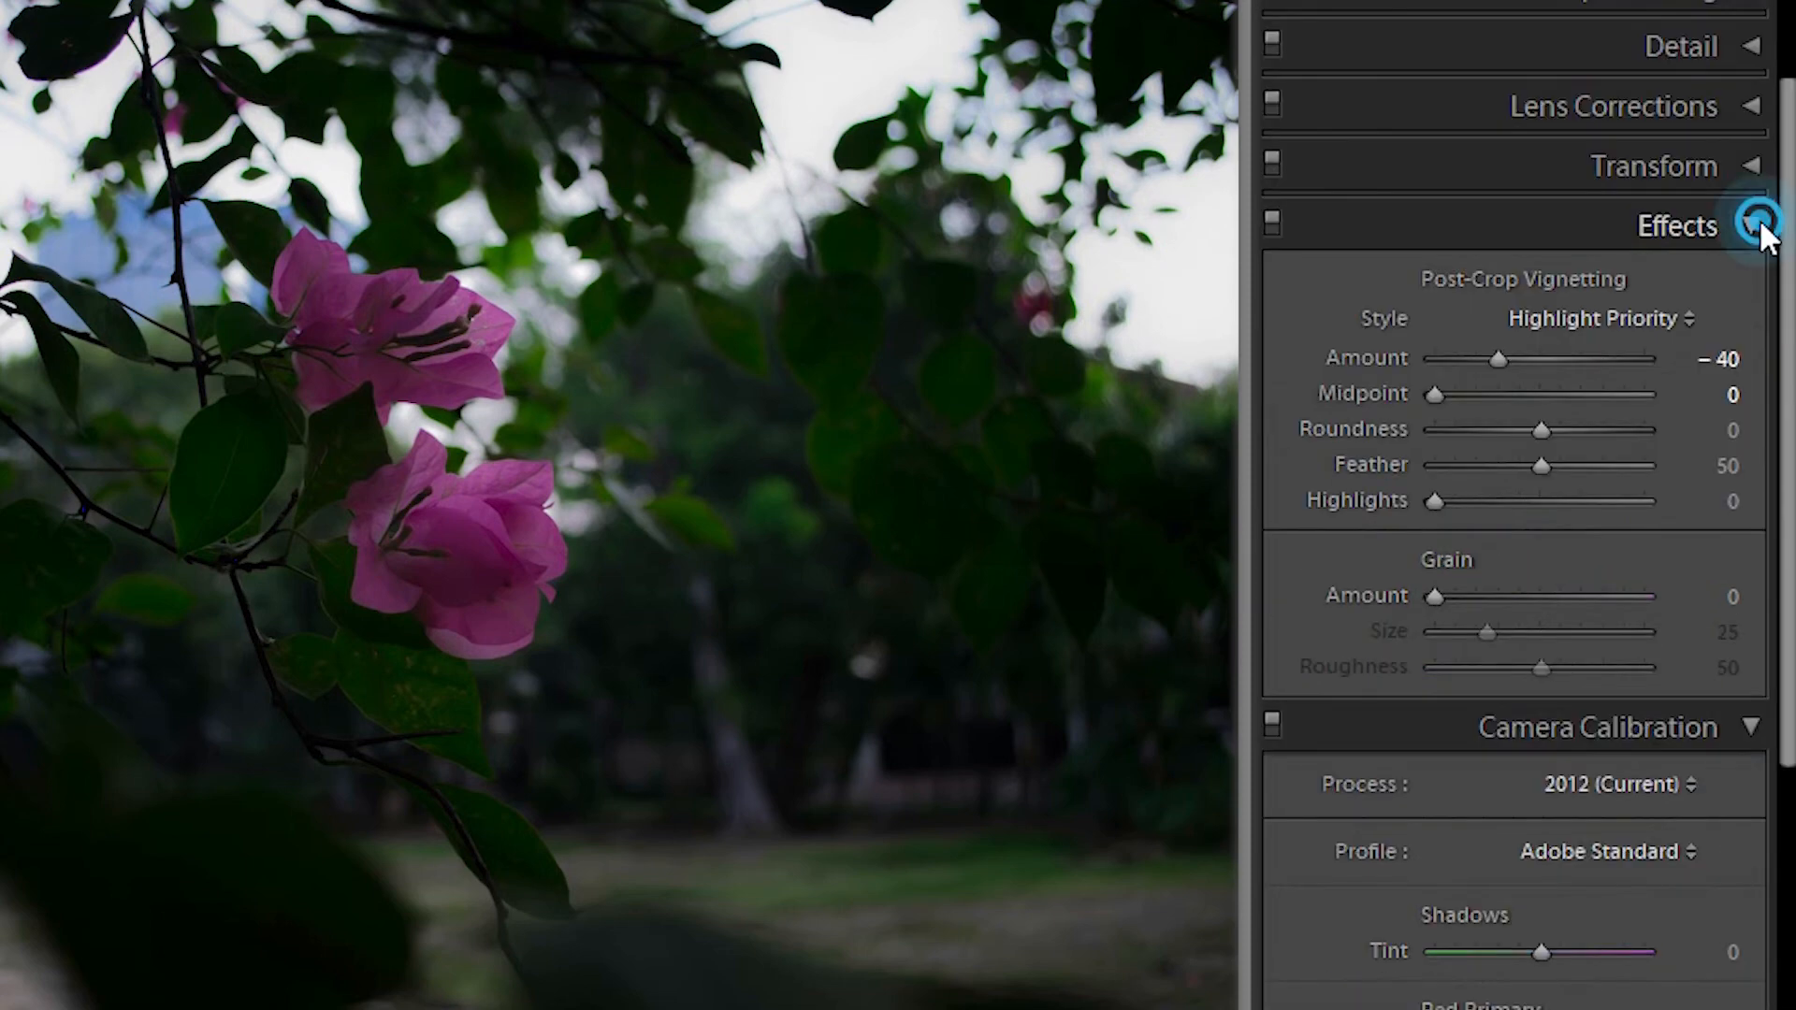
left_click(1759, 225)
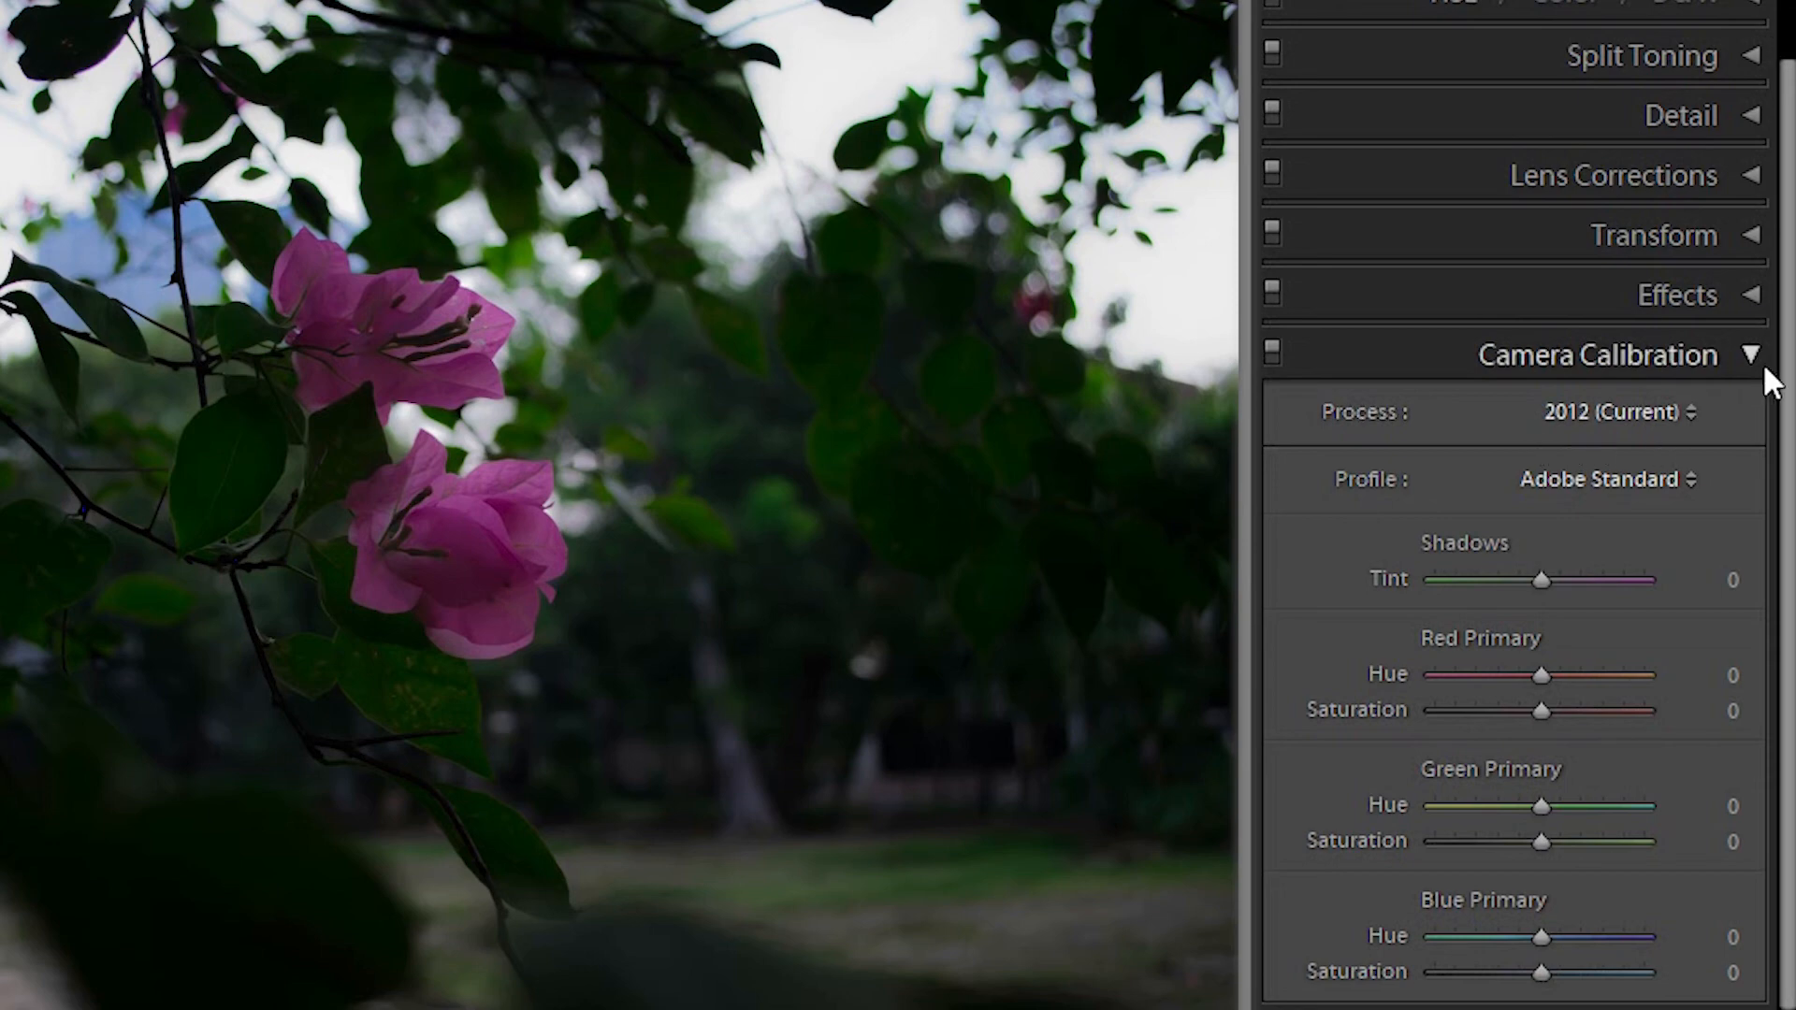
left_click(1732, 354)
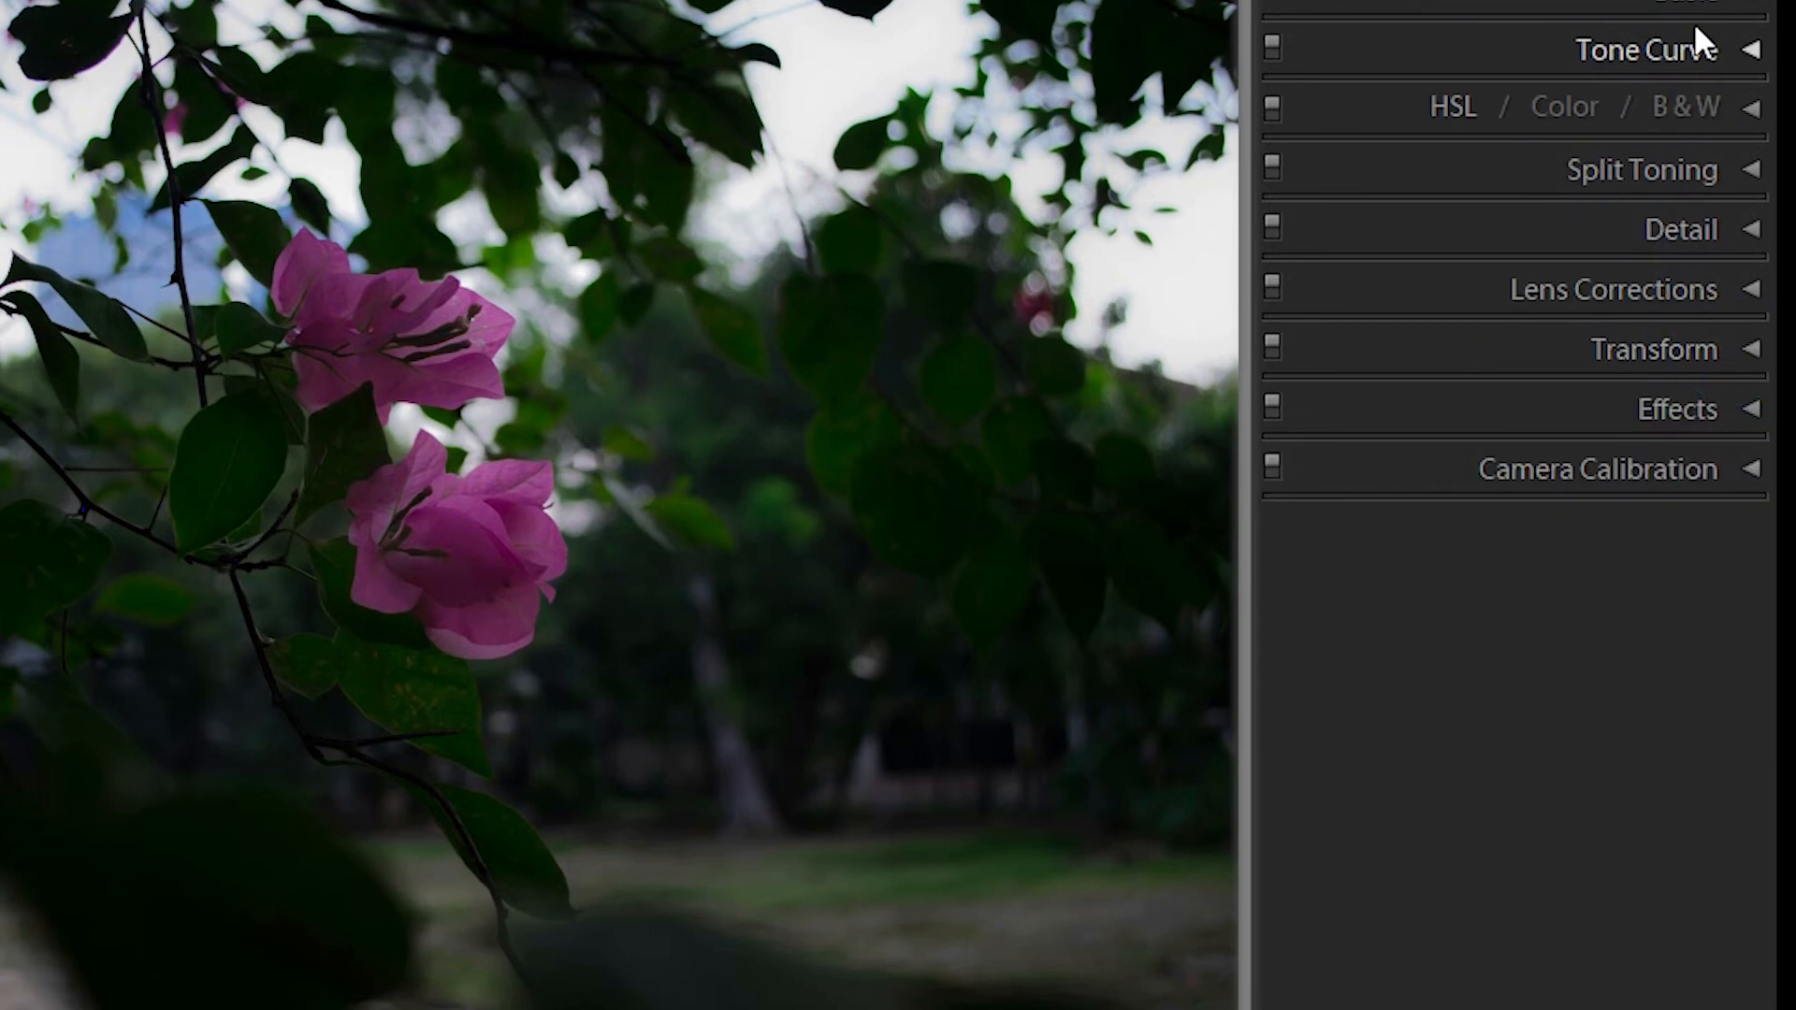
Open the Tone Curve and raise the Shadows region of the curve, easing it back slightly from +71.
left_click(1752, 51)
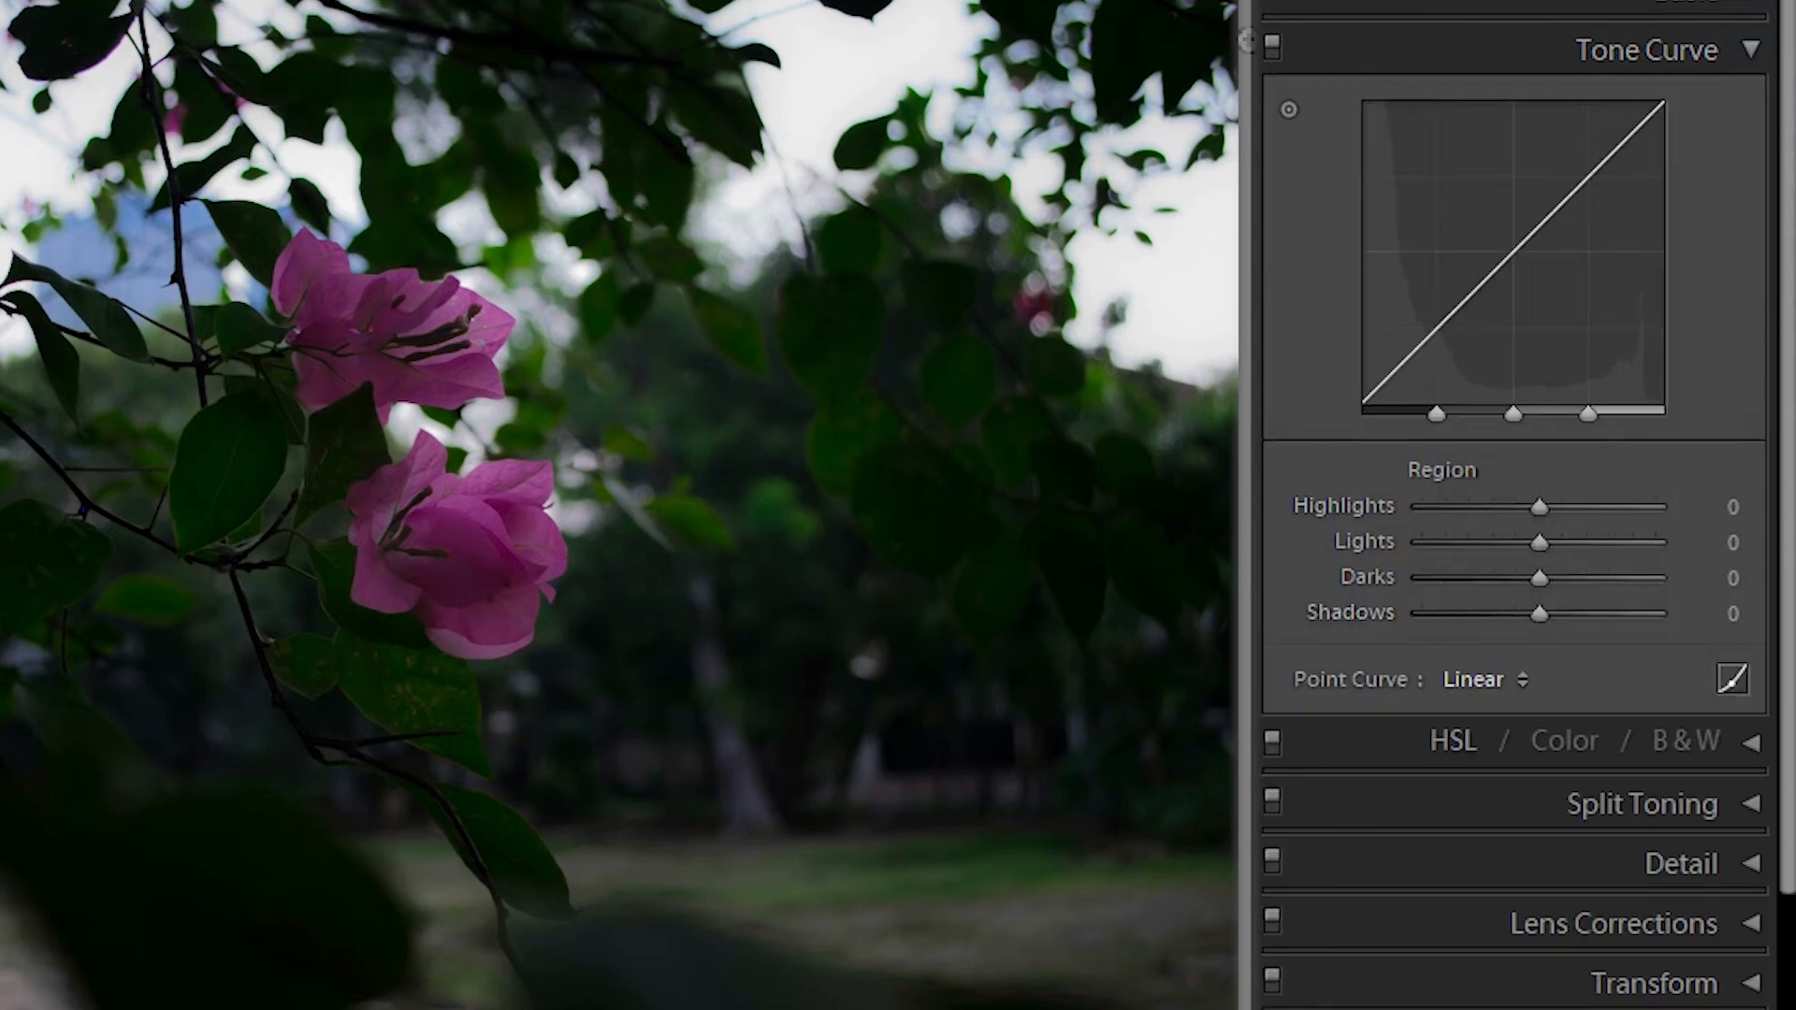
scroll(1276, 94, "up", 5)
scroll(1276, 94, "up", 1)
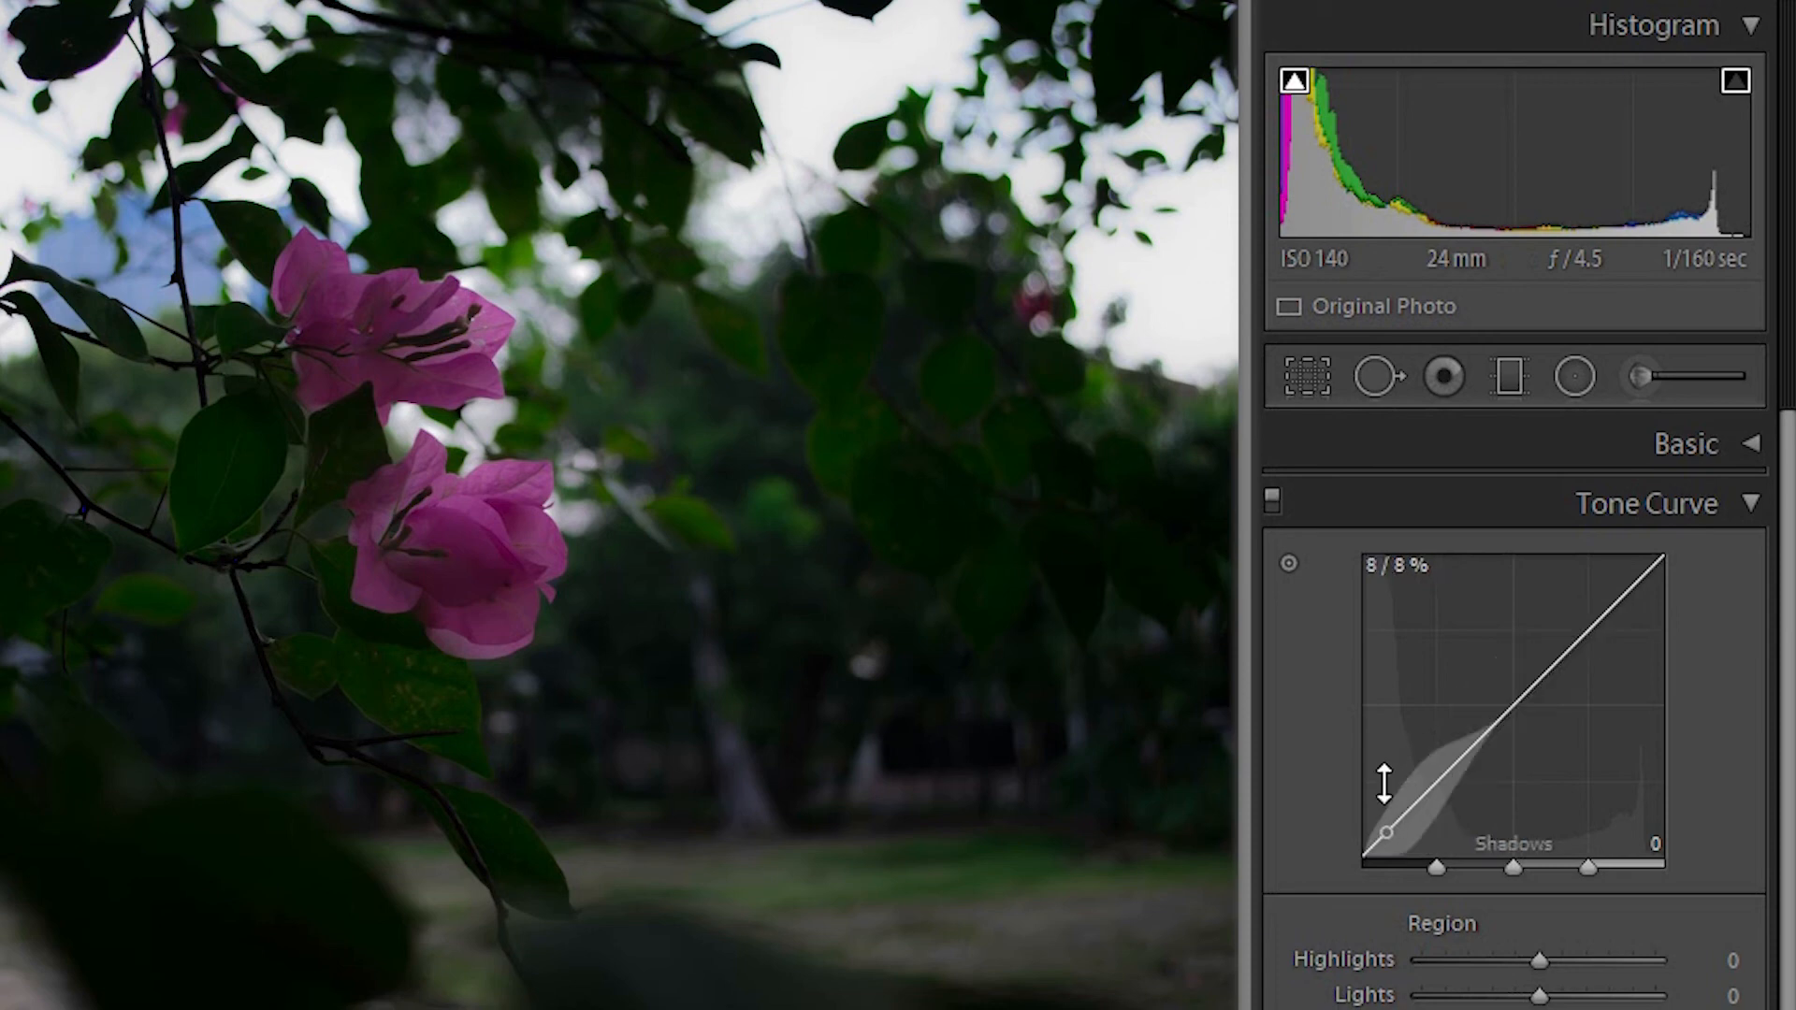
left_click_drag(1382, 834, 1382, 820)
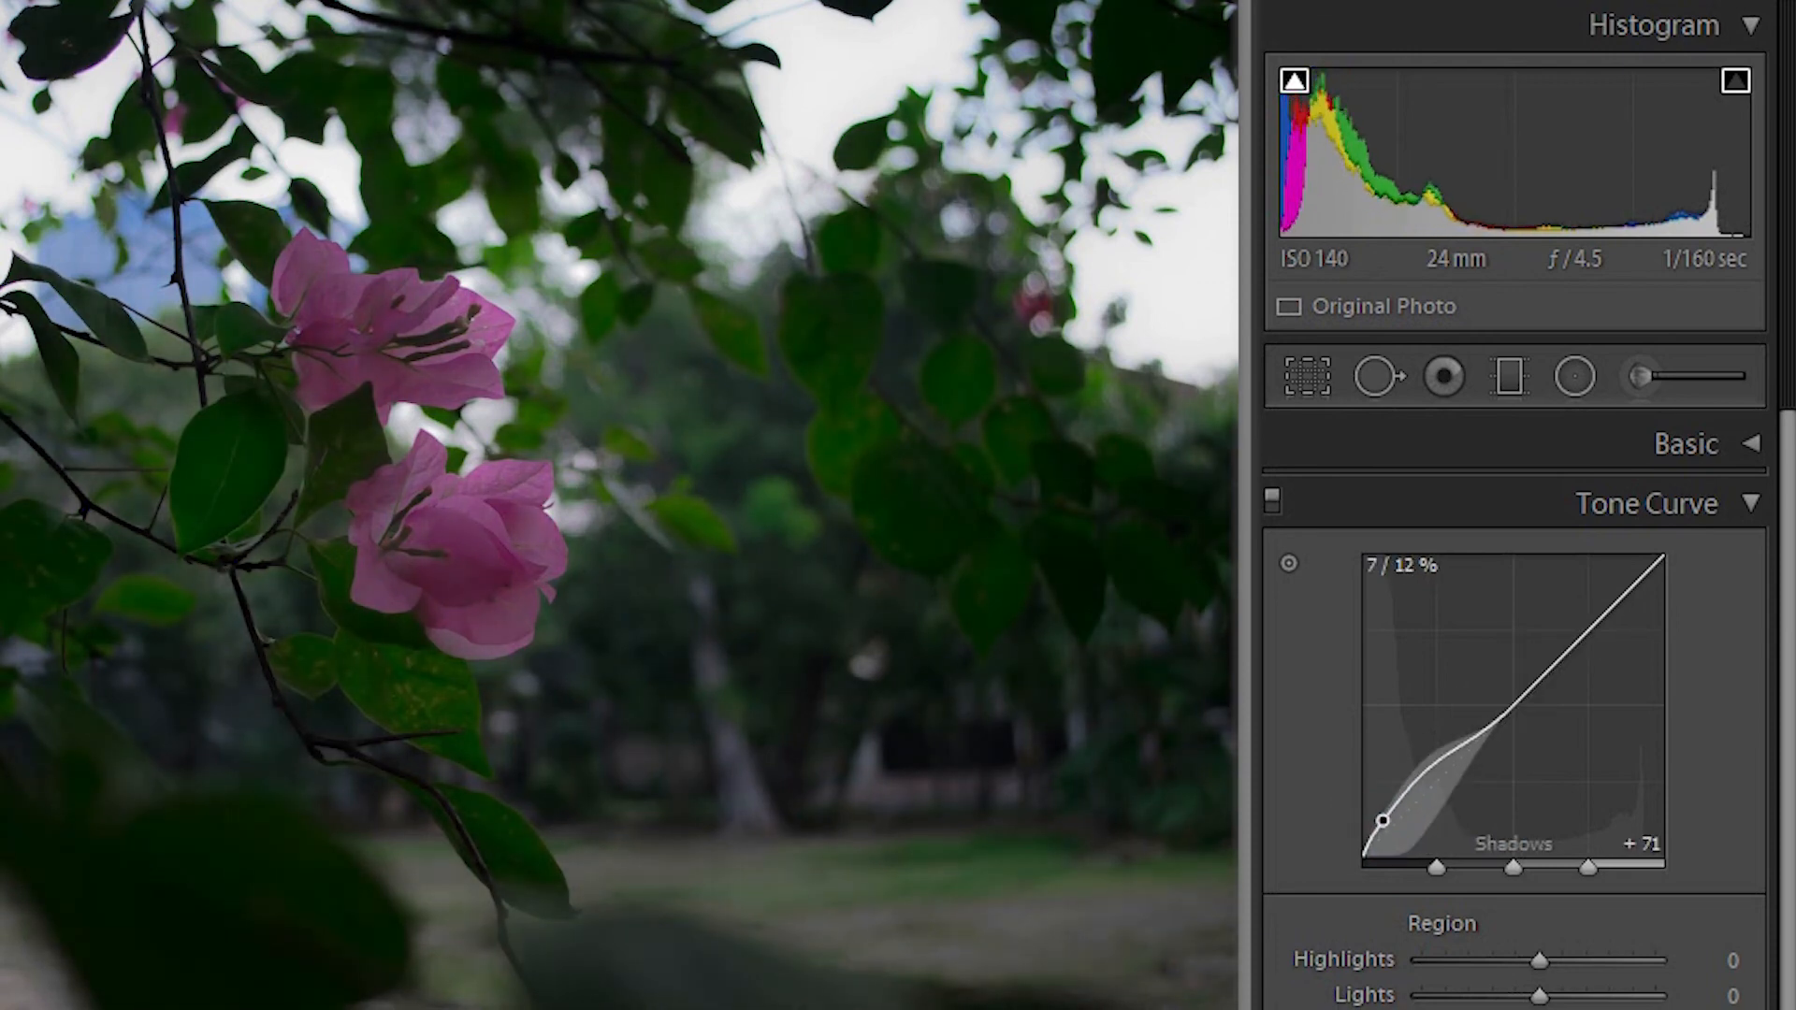
left_click_drag(1382, 821, 1382, 824)
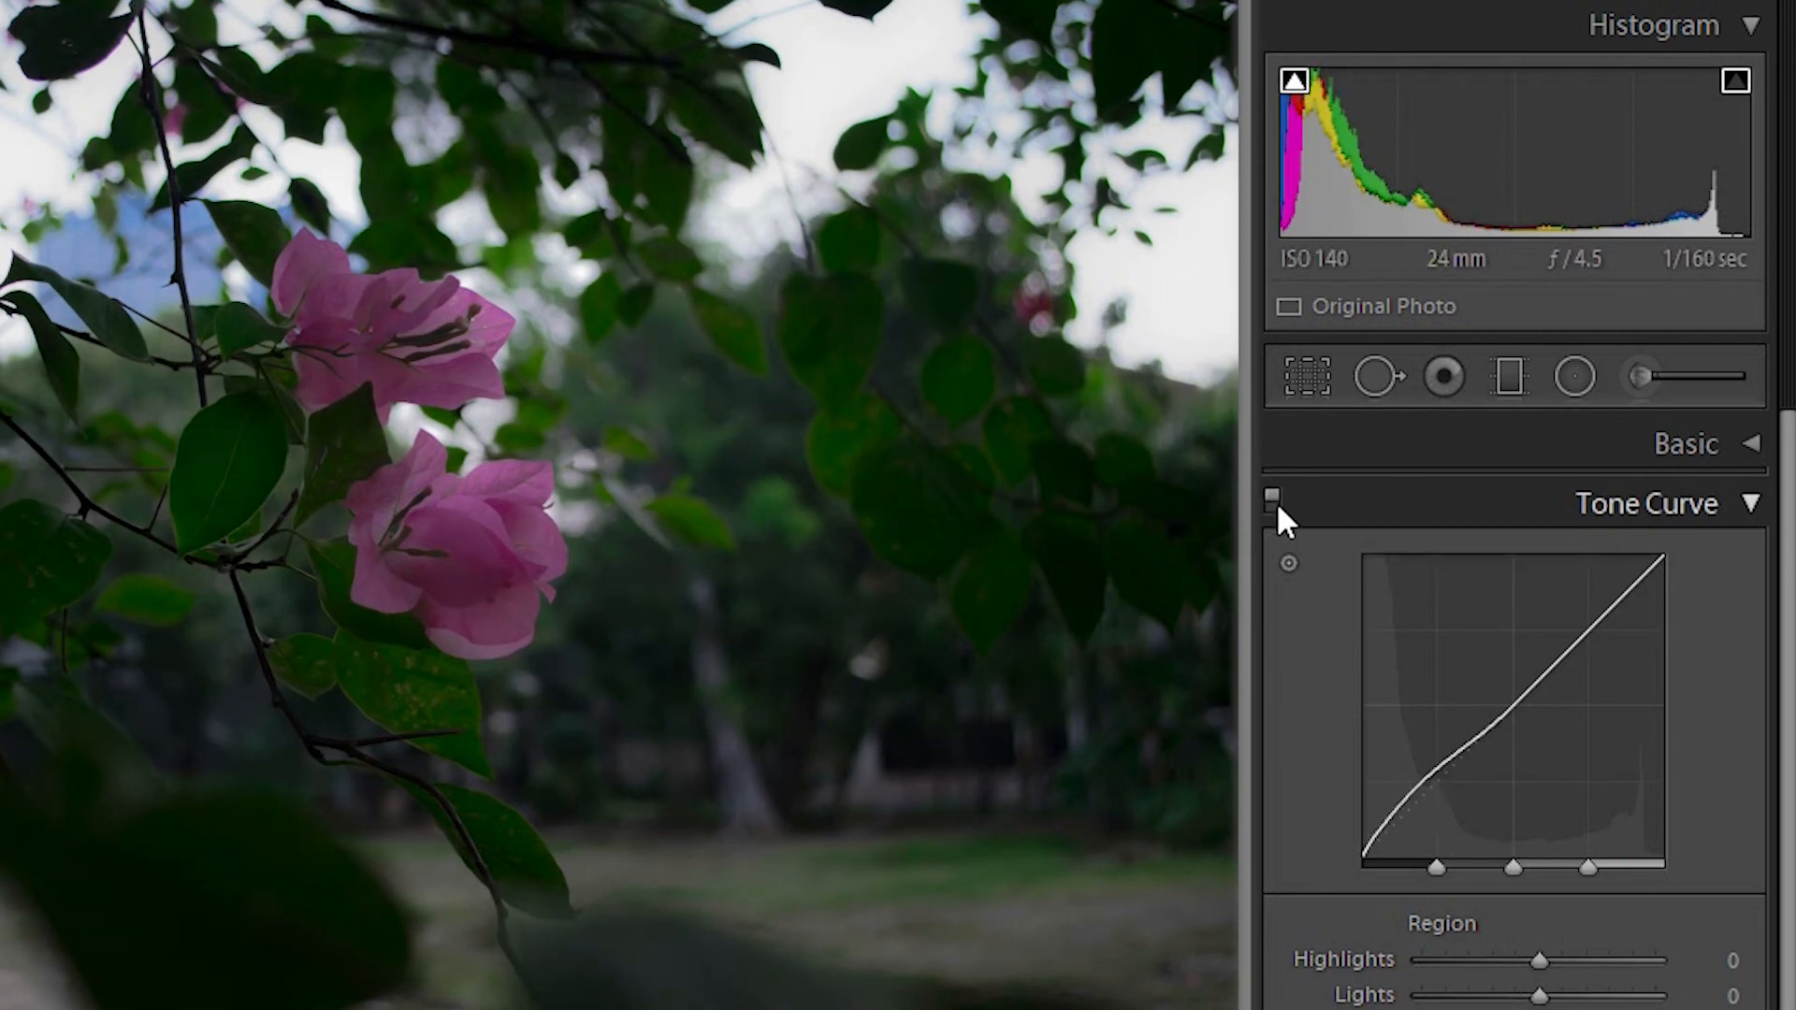
Compare the photo with the Tone Curve adjustment switched off and on, and close the Tone Curve settings.
left_click(1268, 501)
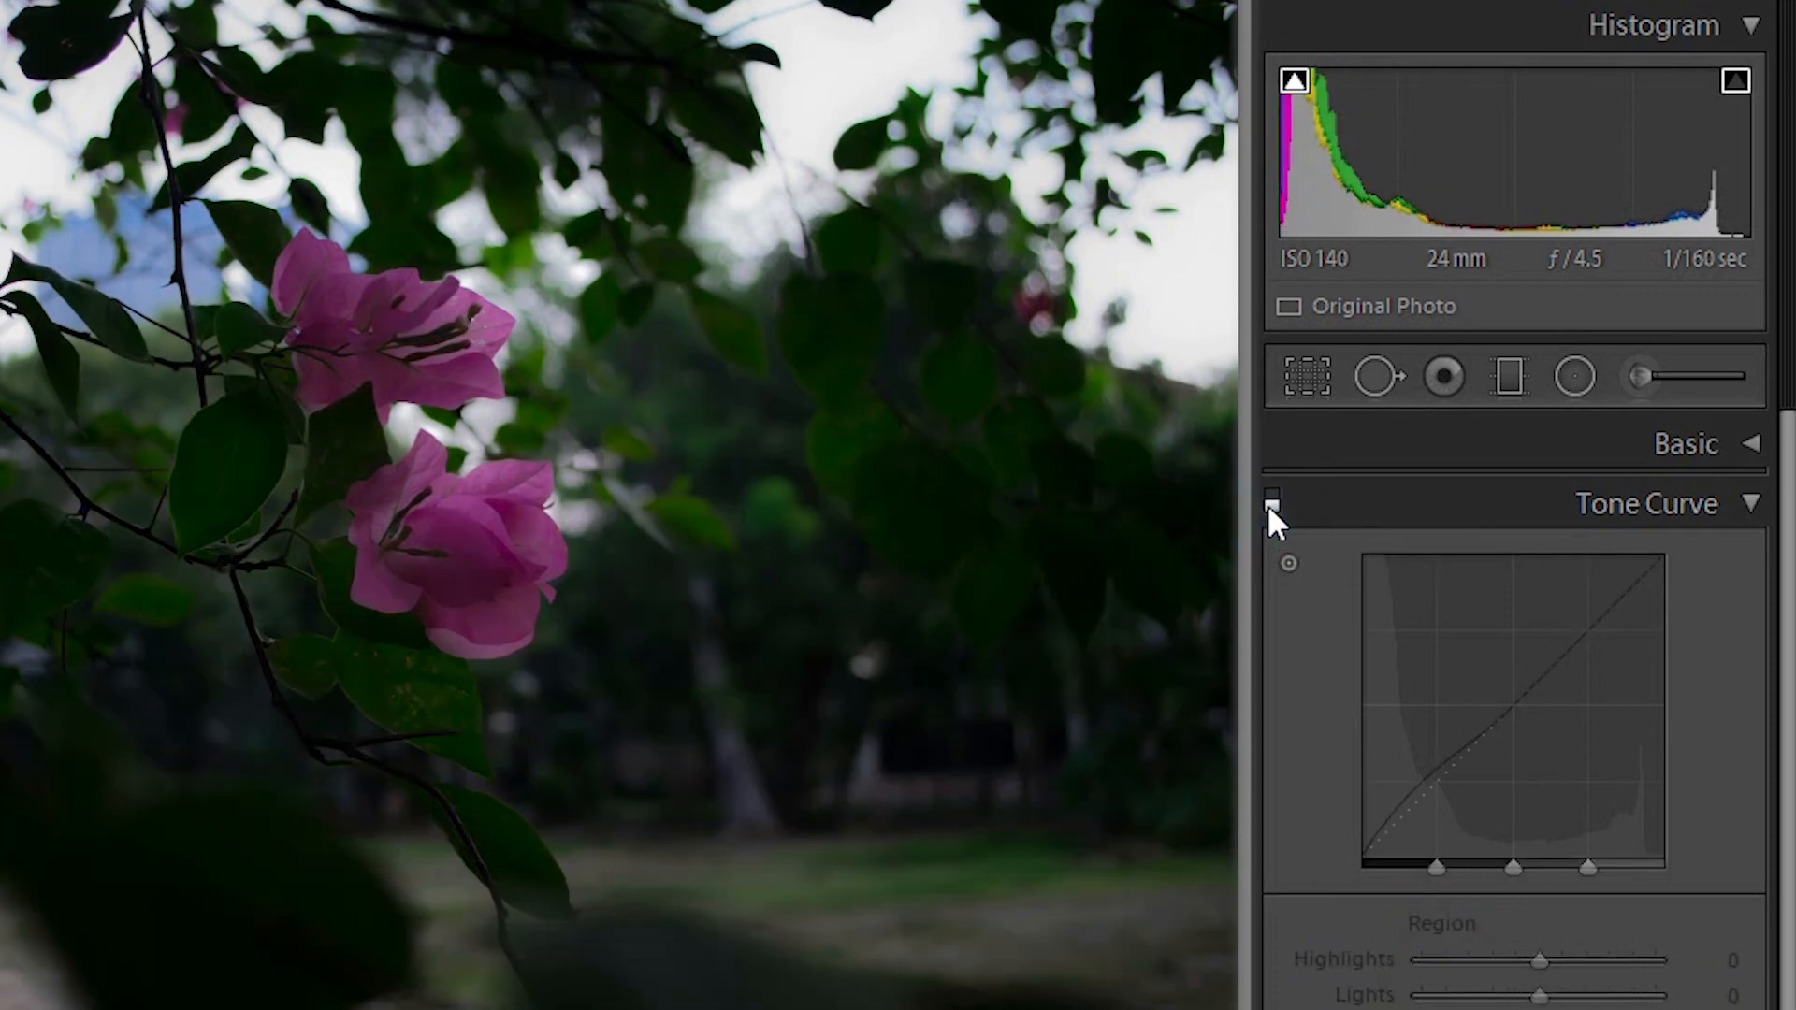
left_click(1268, 502)
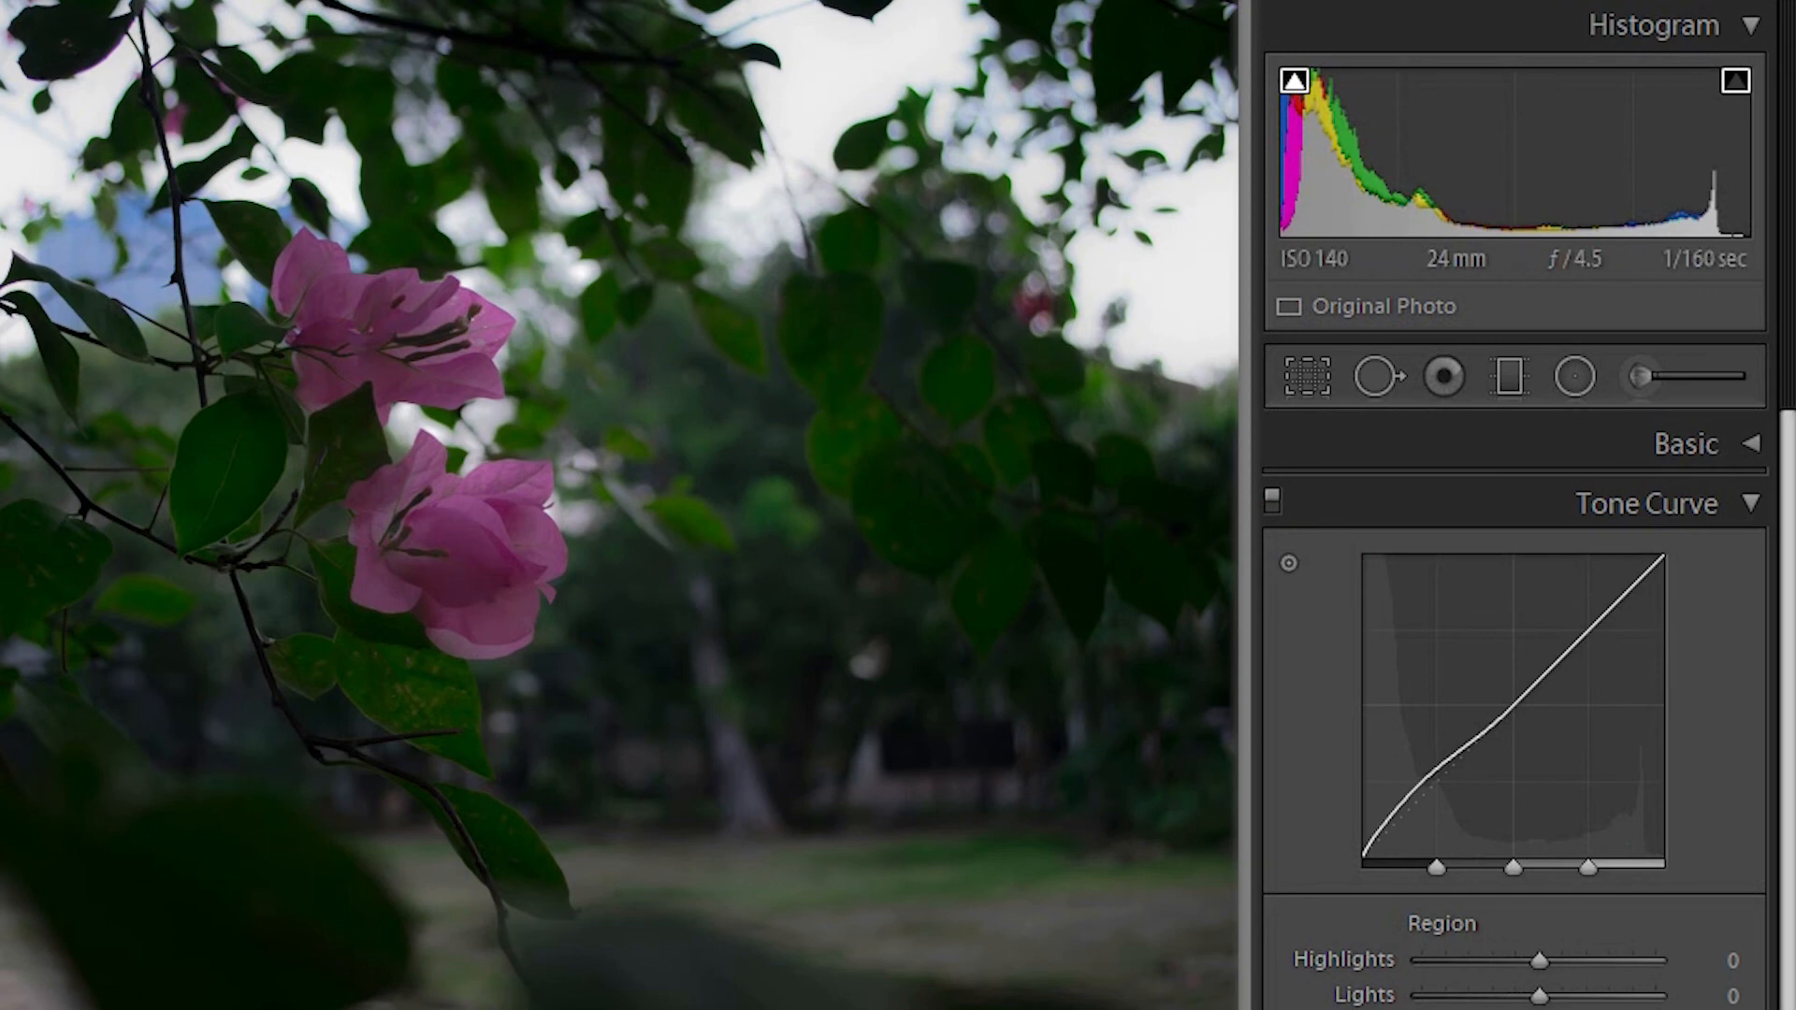
mouse_move(1787, 814)
left_mouse_down()
mouse_move(1787, 860)
mouse_move(1787, 813)
left_mouse_up()
left_click(1748, 499)
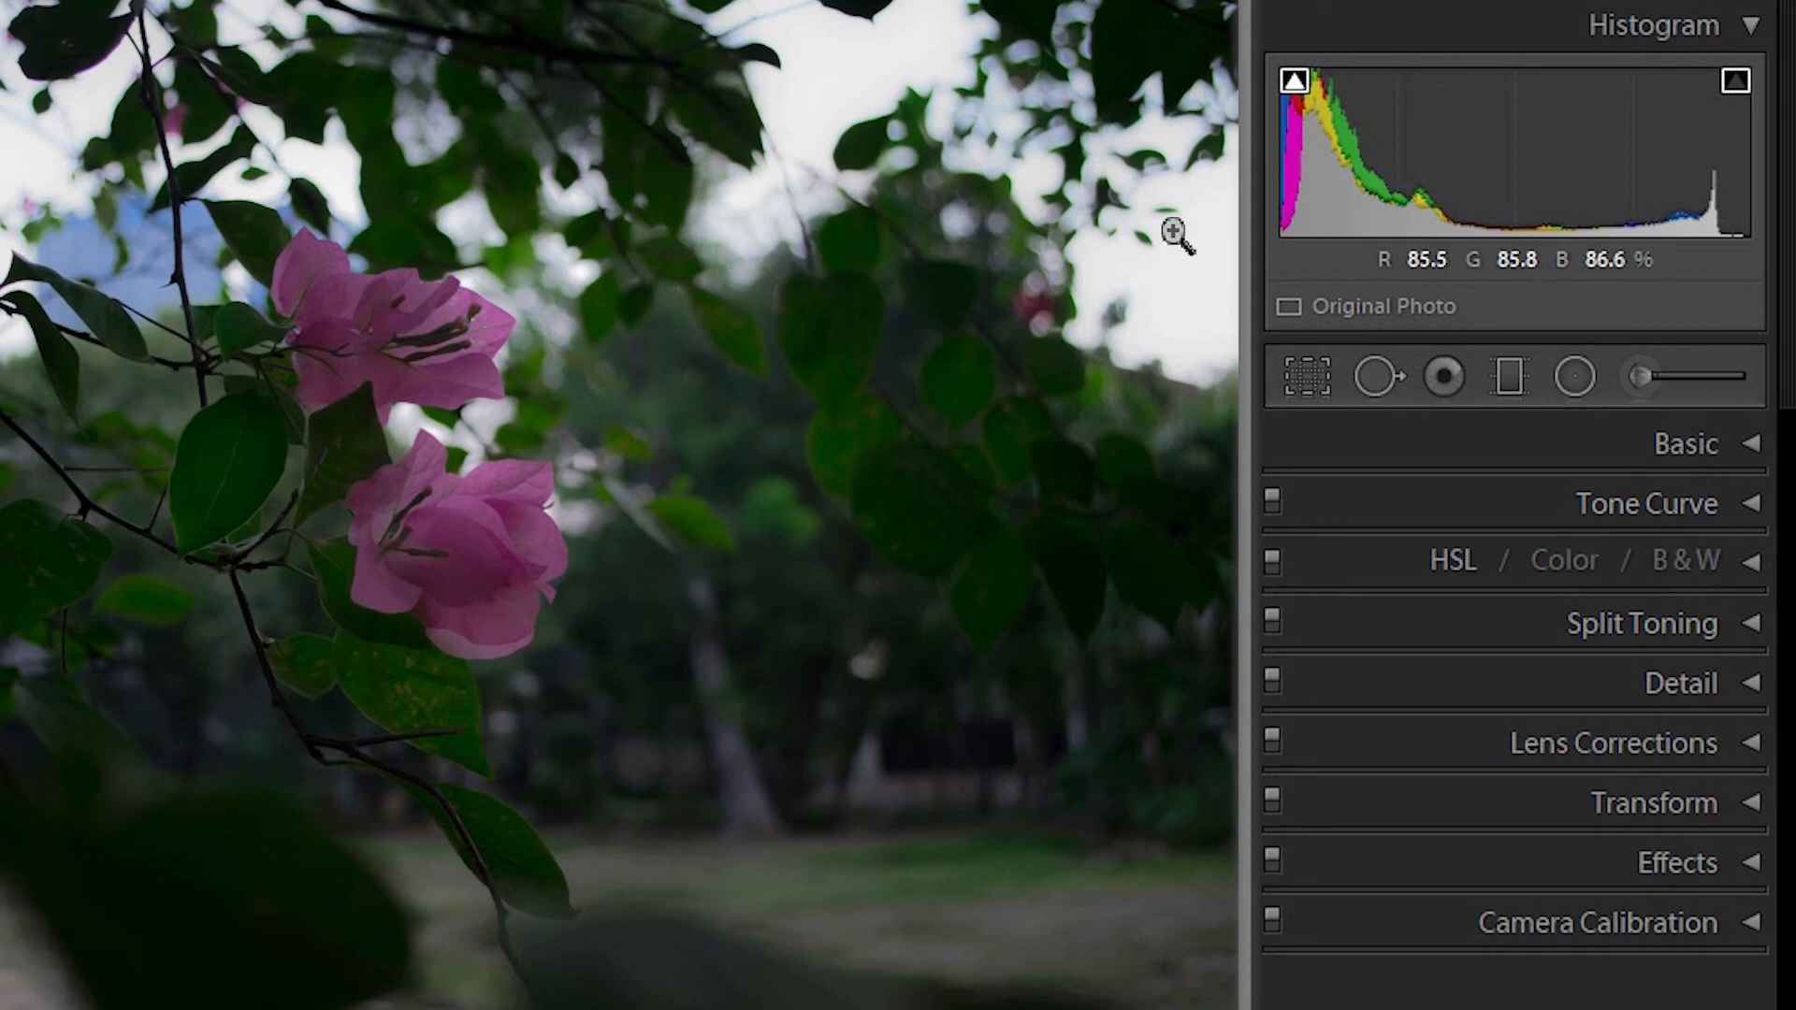
Start the Crop & Straighten tool and set the crop aspect ratio to 1 x 1.
left_click(1308, 367)
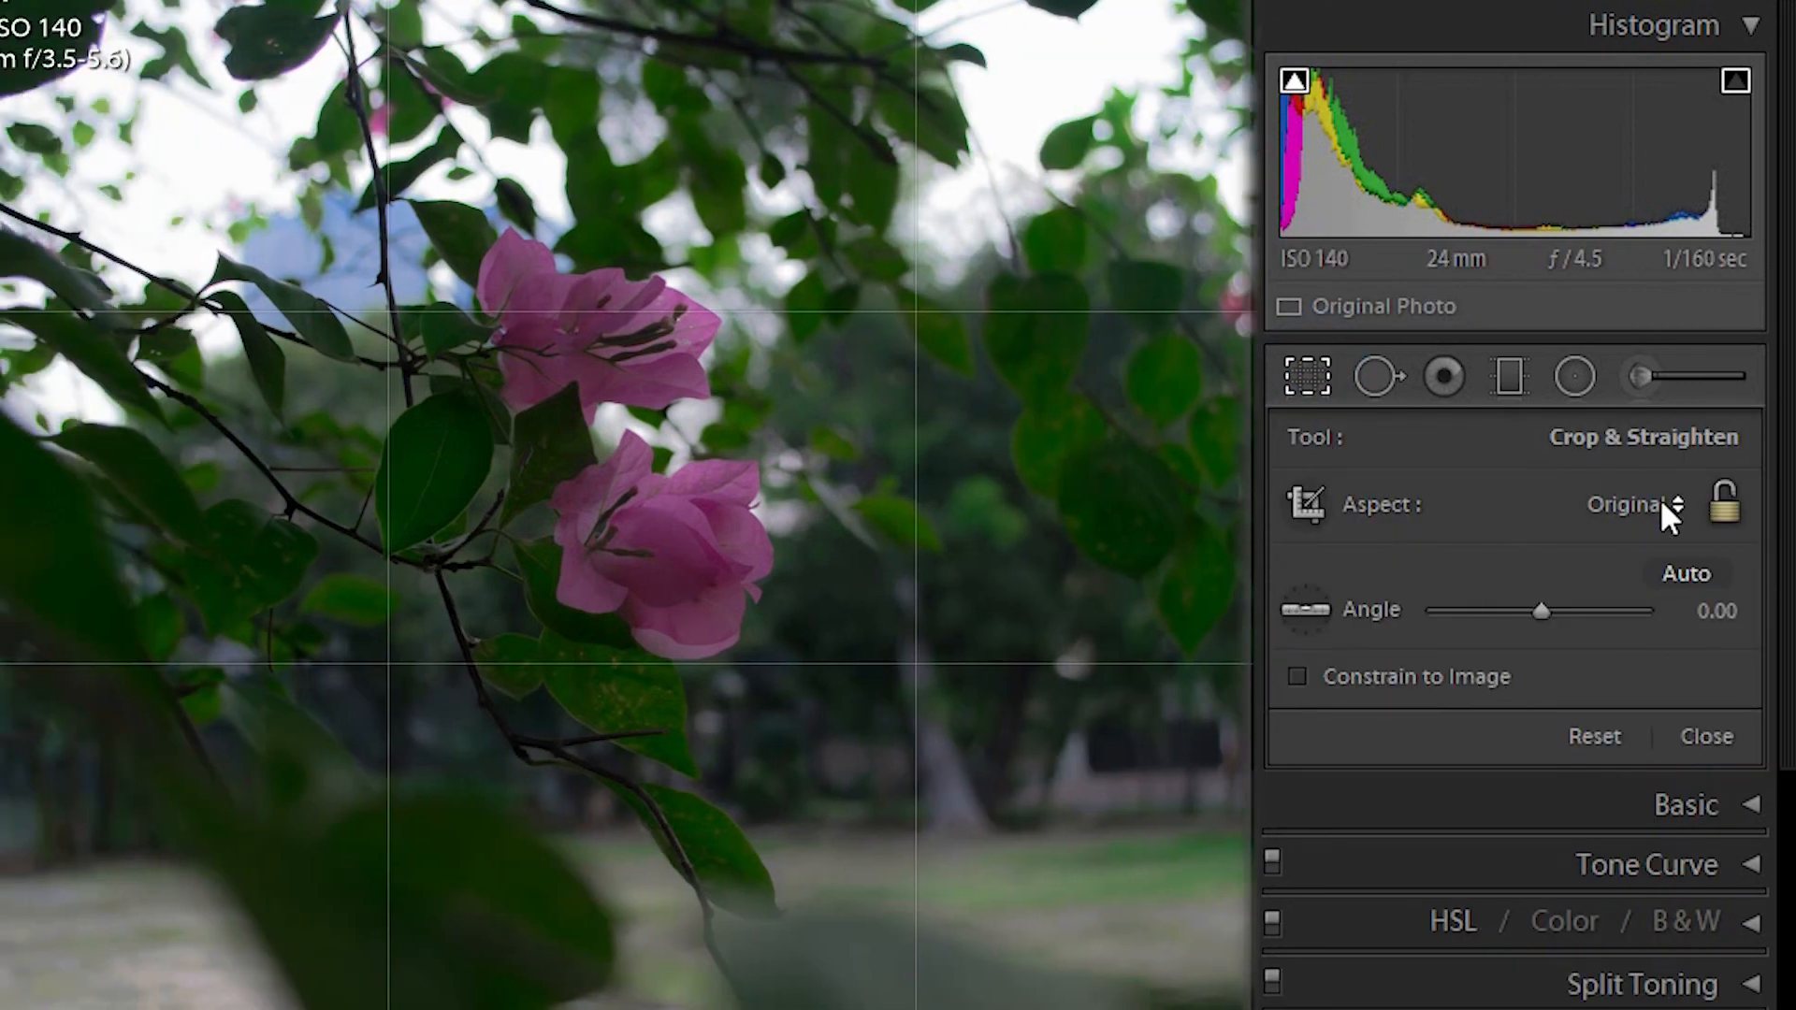
left_click(1659, 504)
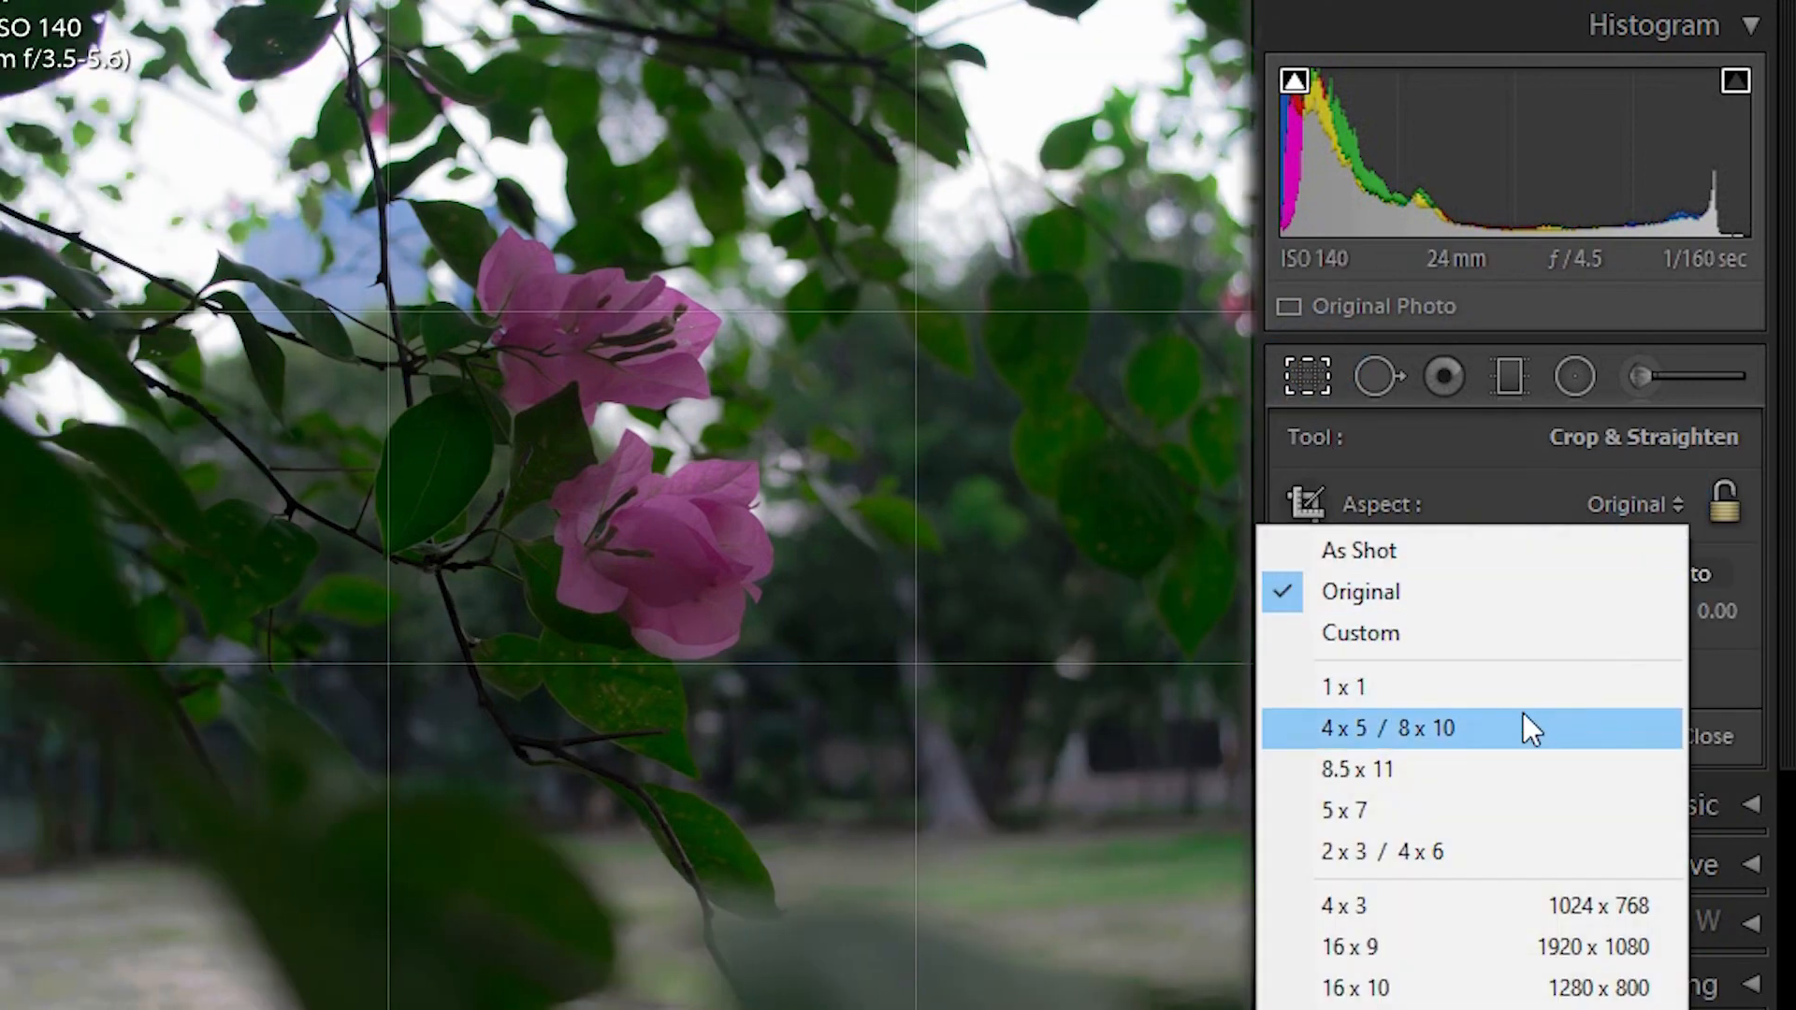
left_click(1367, 689)
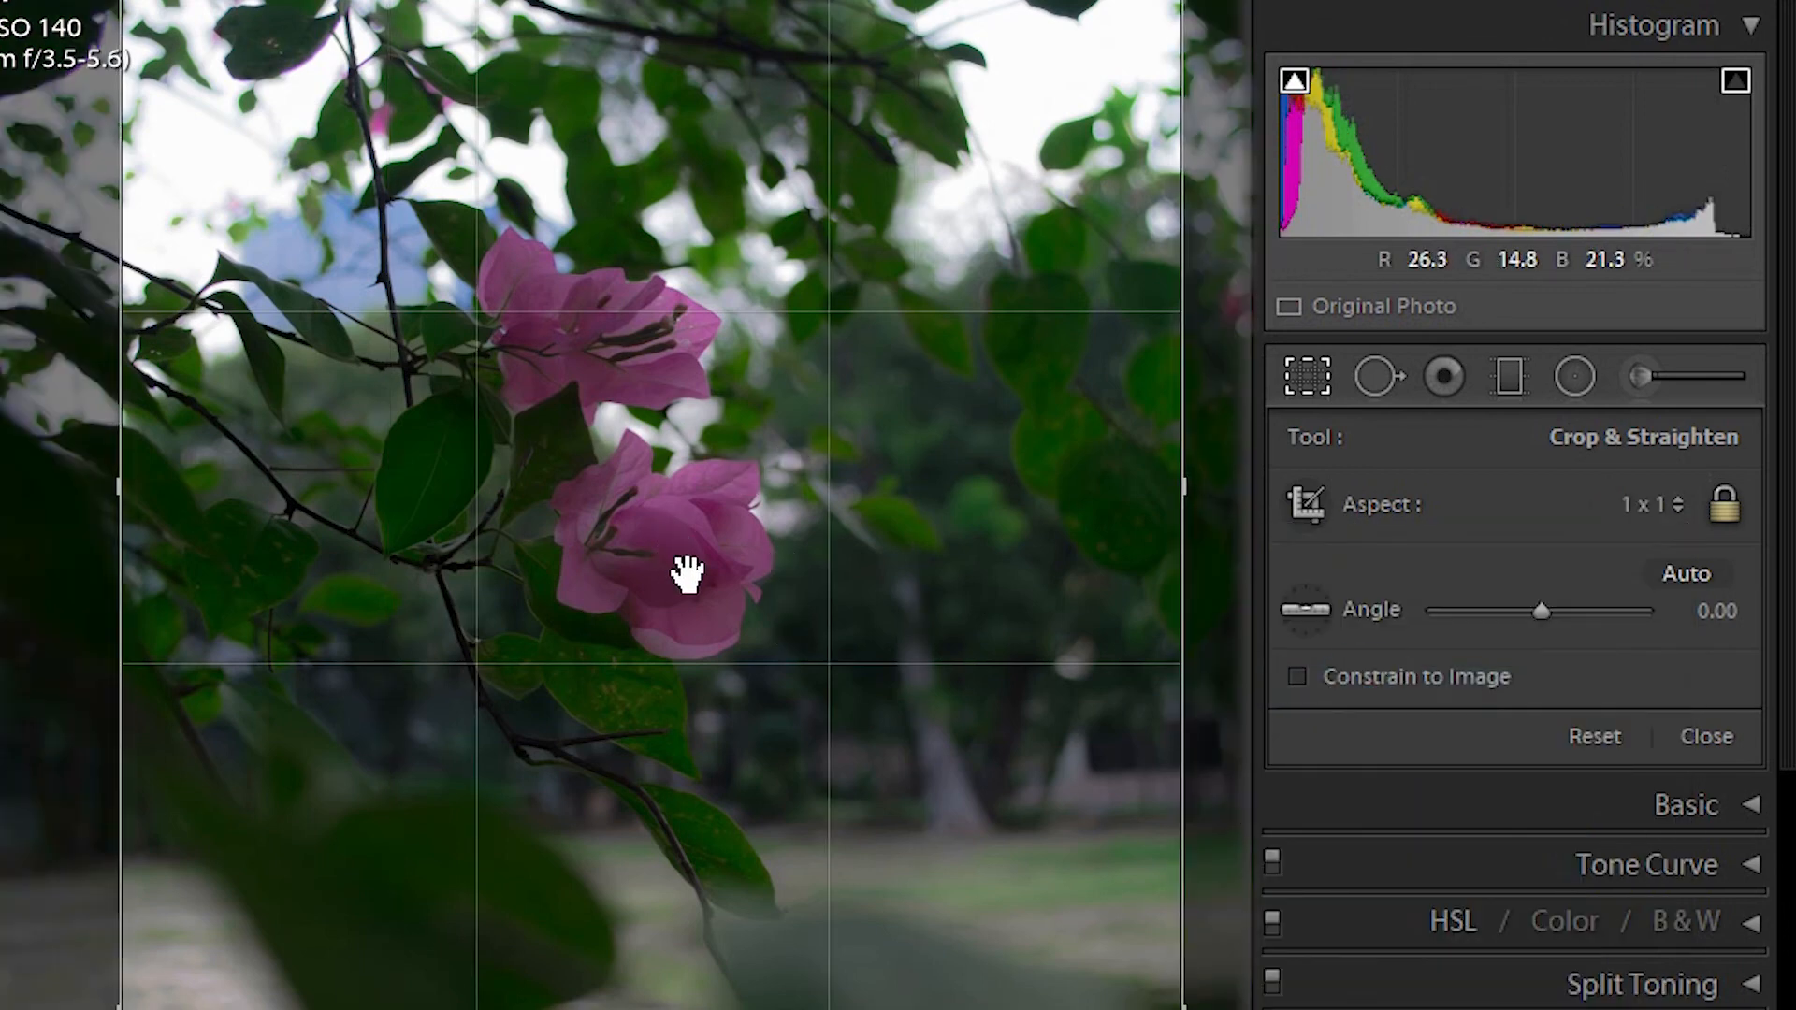
Shrink the square crop slightly, reposition the photo so the two flowers sit near the middle, and apply the crop.
left_click_drag(685, 570, 709, 575)
mouse_move(1235, 828)
left_mouse_down()
mouse_move(1213, 799)
mouse_move(1243, 818)
mouse_move(1227, 815)
left_mouse_up()
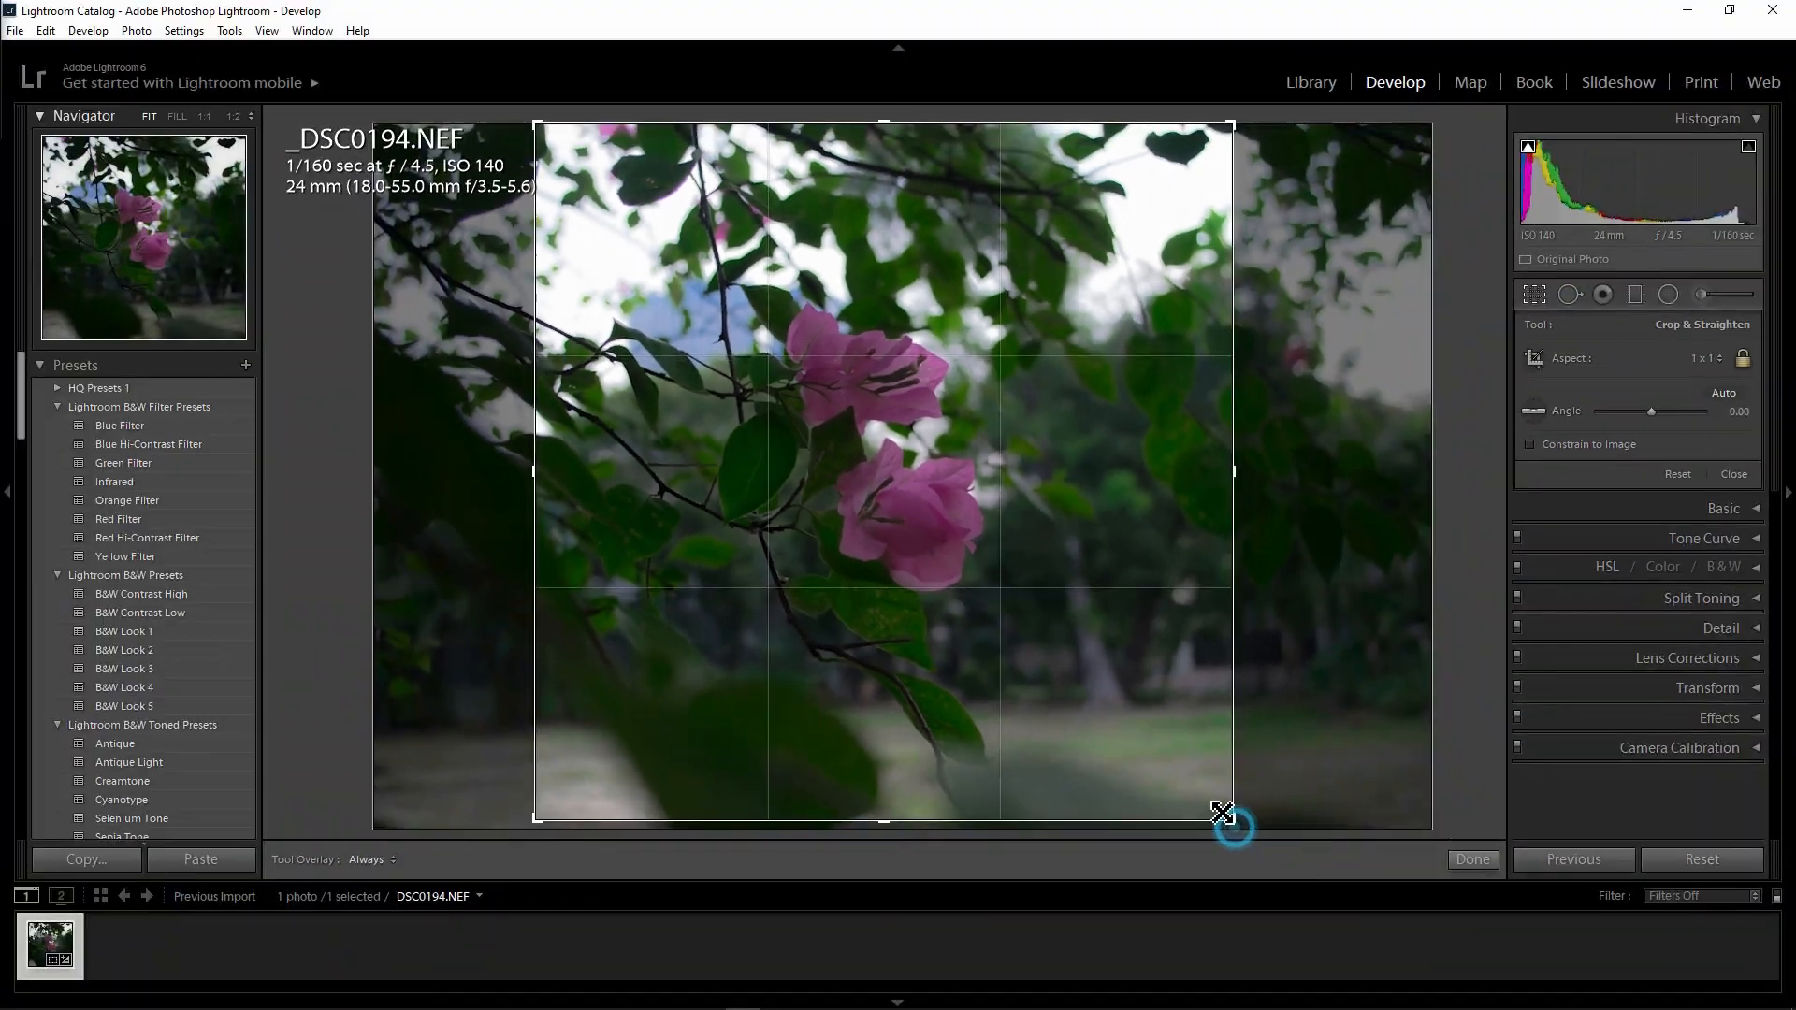
left_click_drag(1007, 692, 997, 621)
left_click_drag(1229, 816, 1227, 814)
mouse_move(1083, 734)
left_mouse_down()
mouse_move(1070, 725)
mouse_move(1094, 743)
left_mouse_up()
left_click_drag(1229, 820, 1225, 816)
left_click_drag(1093, 746, 1082, 774)
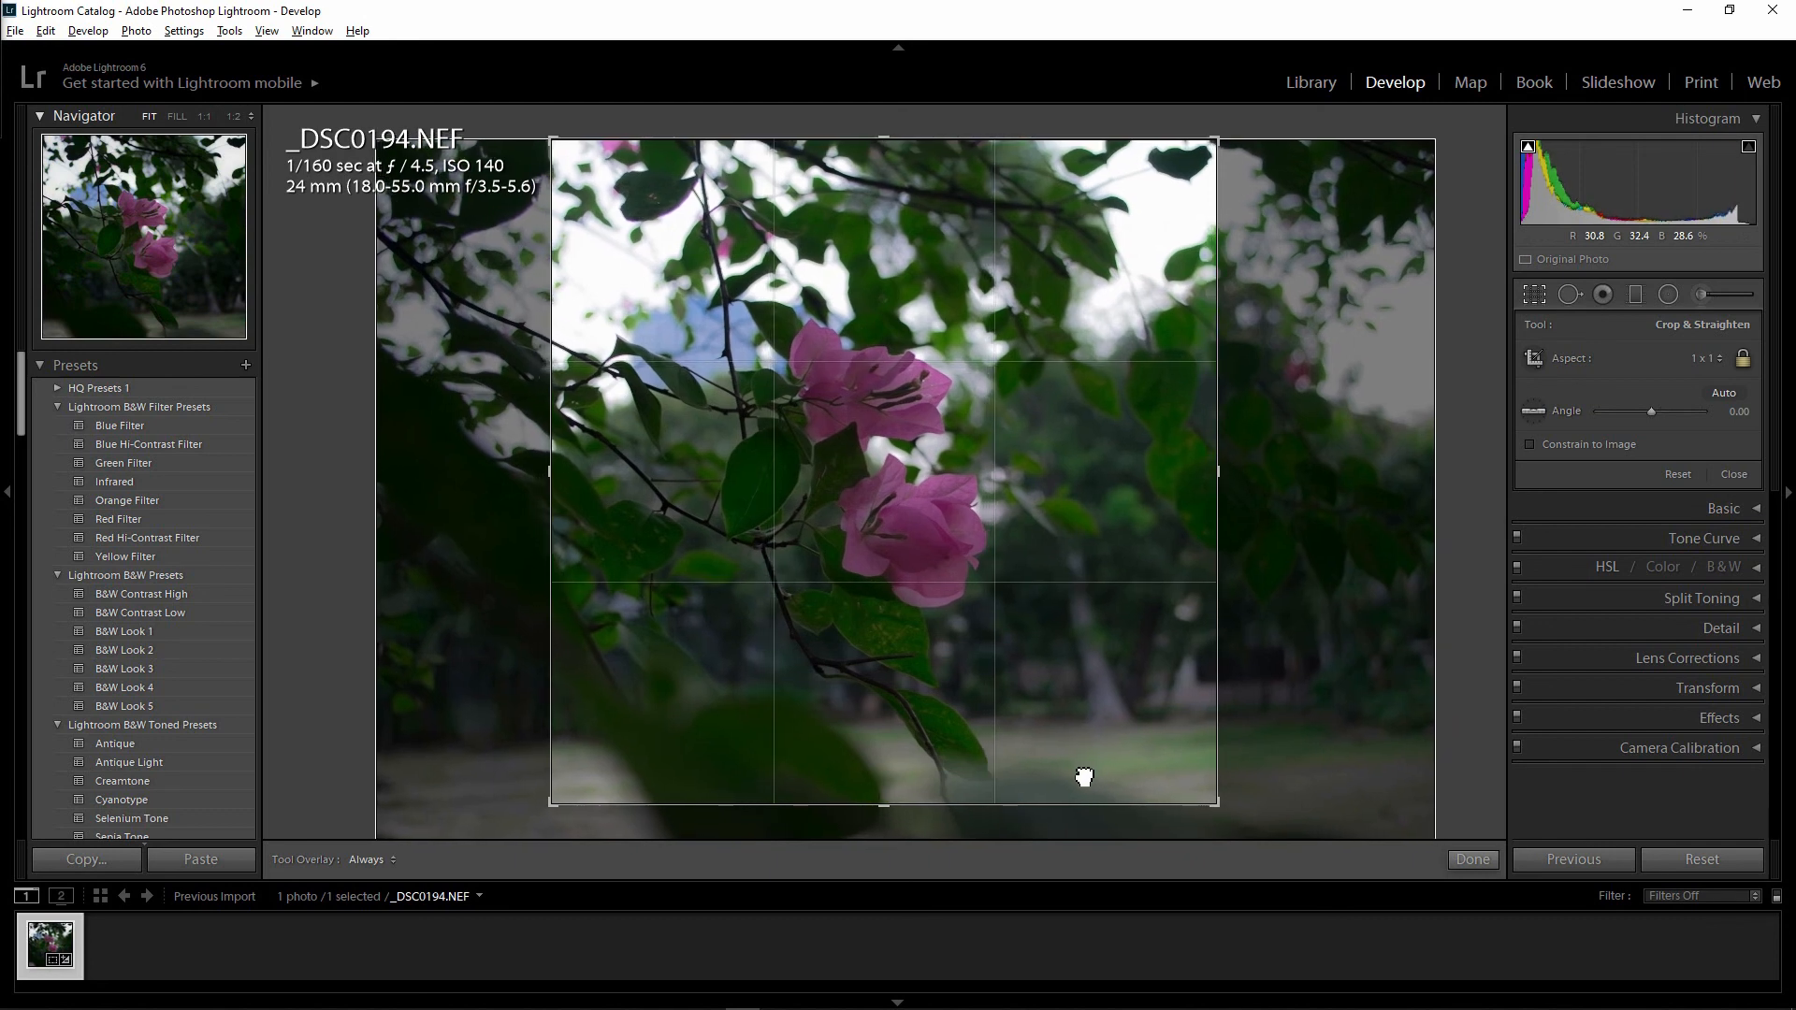
left_click(1468, 863)
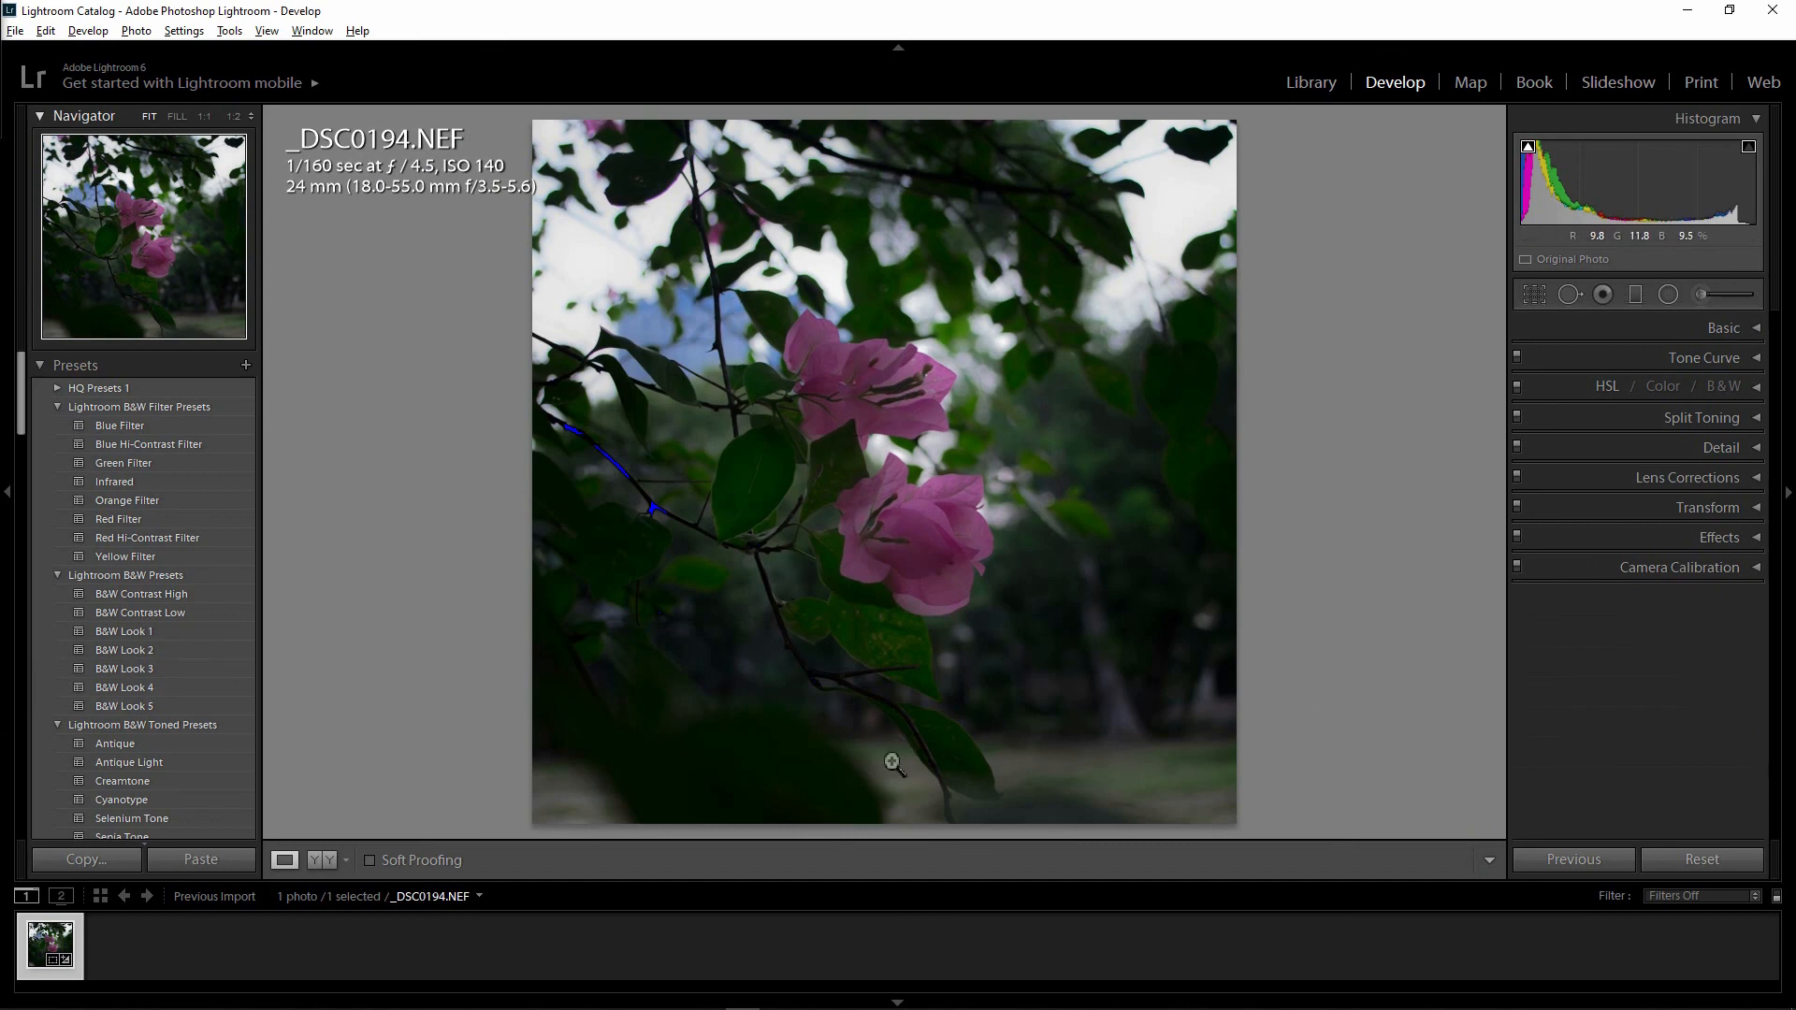
Set the post-crop vignette's Midpoint to 13 while previewing with Feather at 0, restore Feather to 50, and close Effects.
left_click(1756, 539)
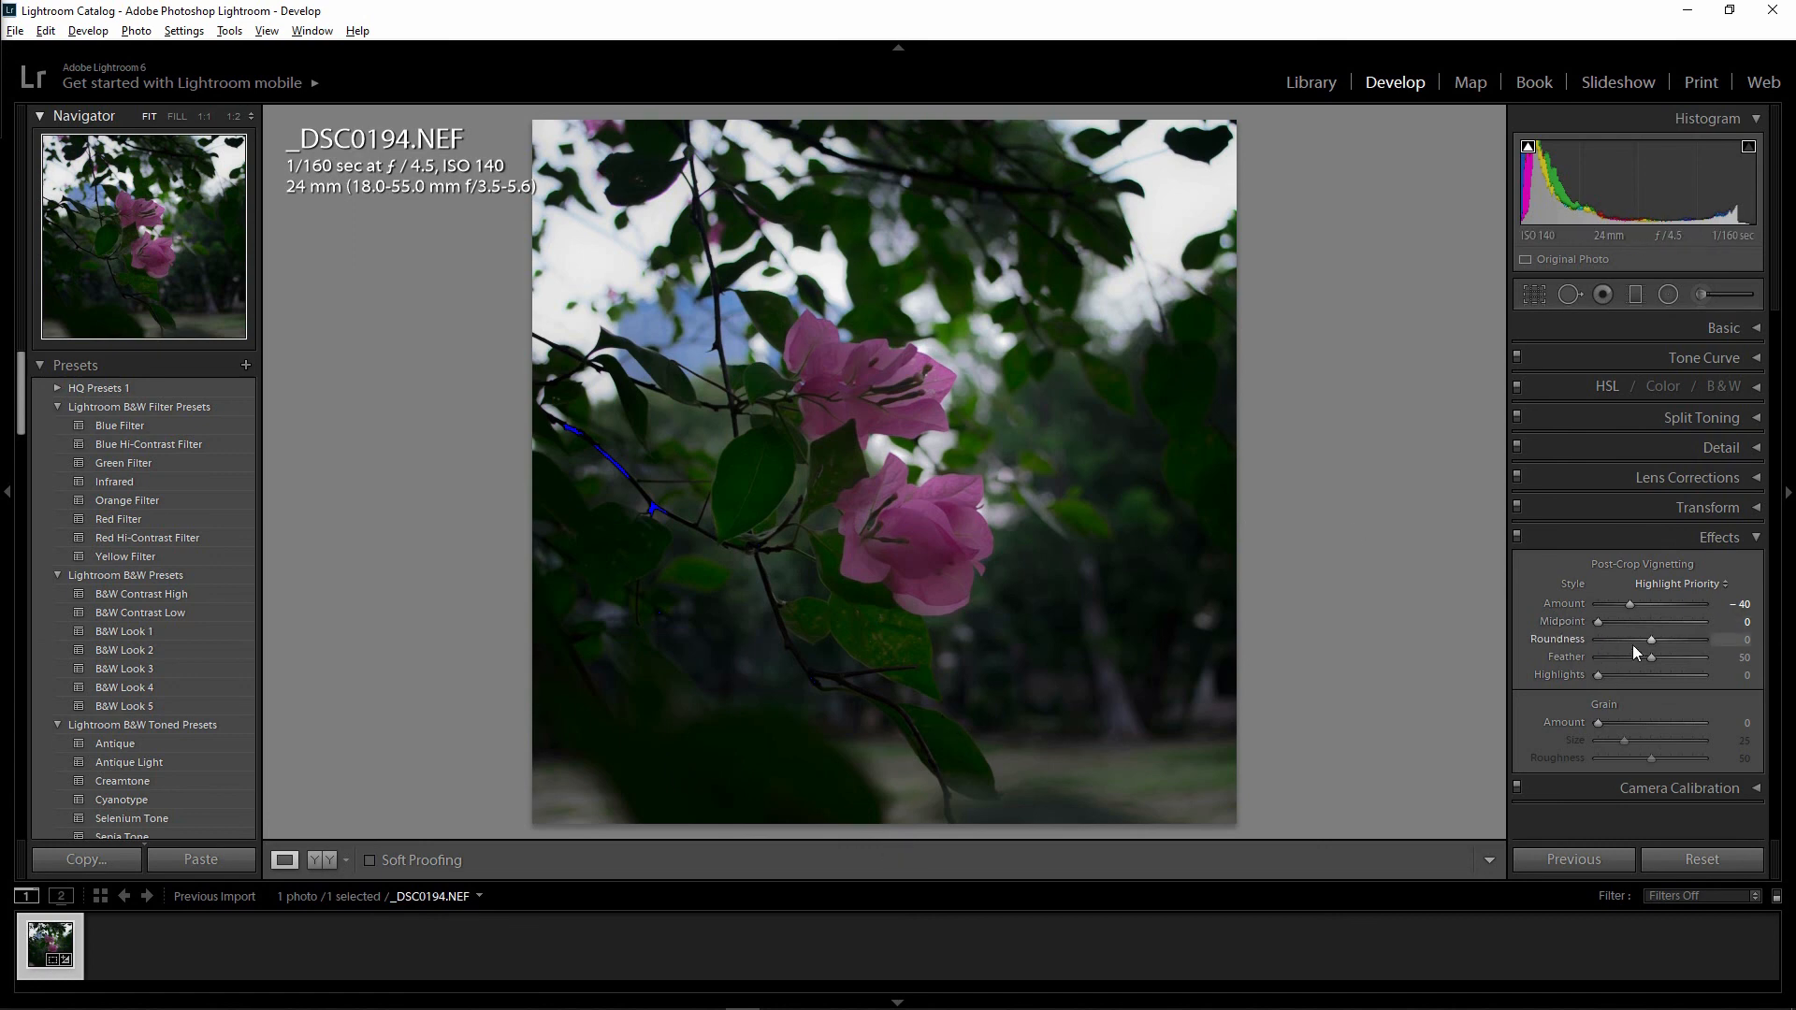
left_click_drag(1653, 659, 1513, 675)
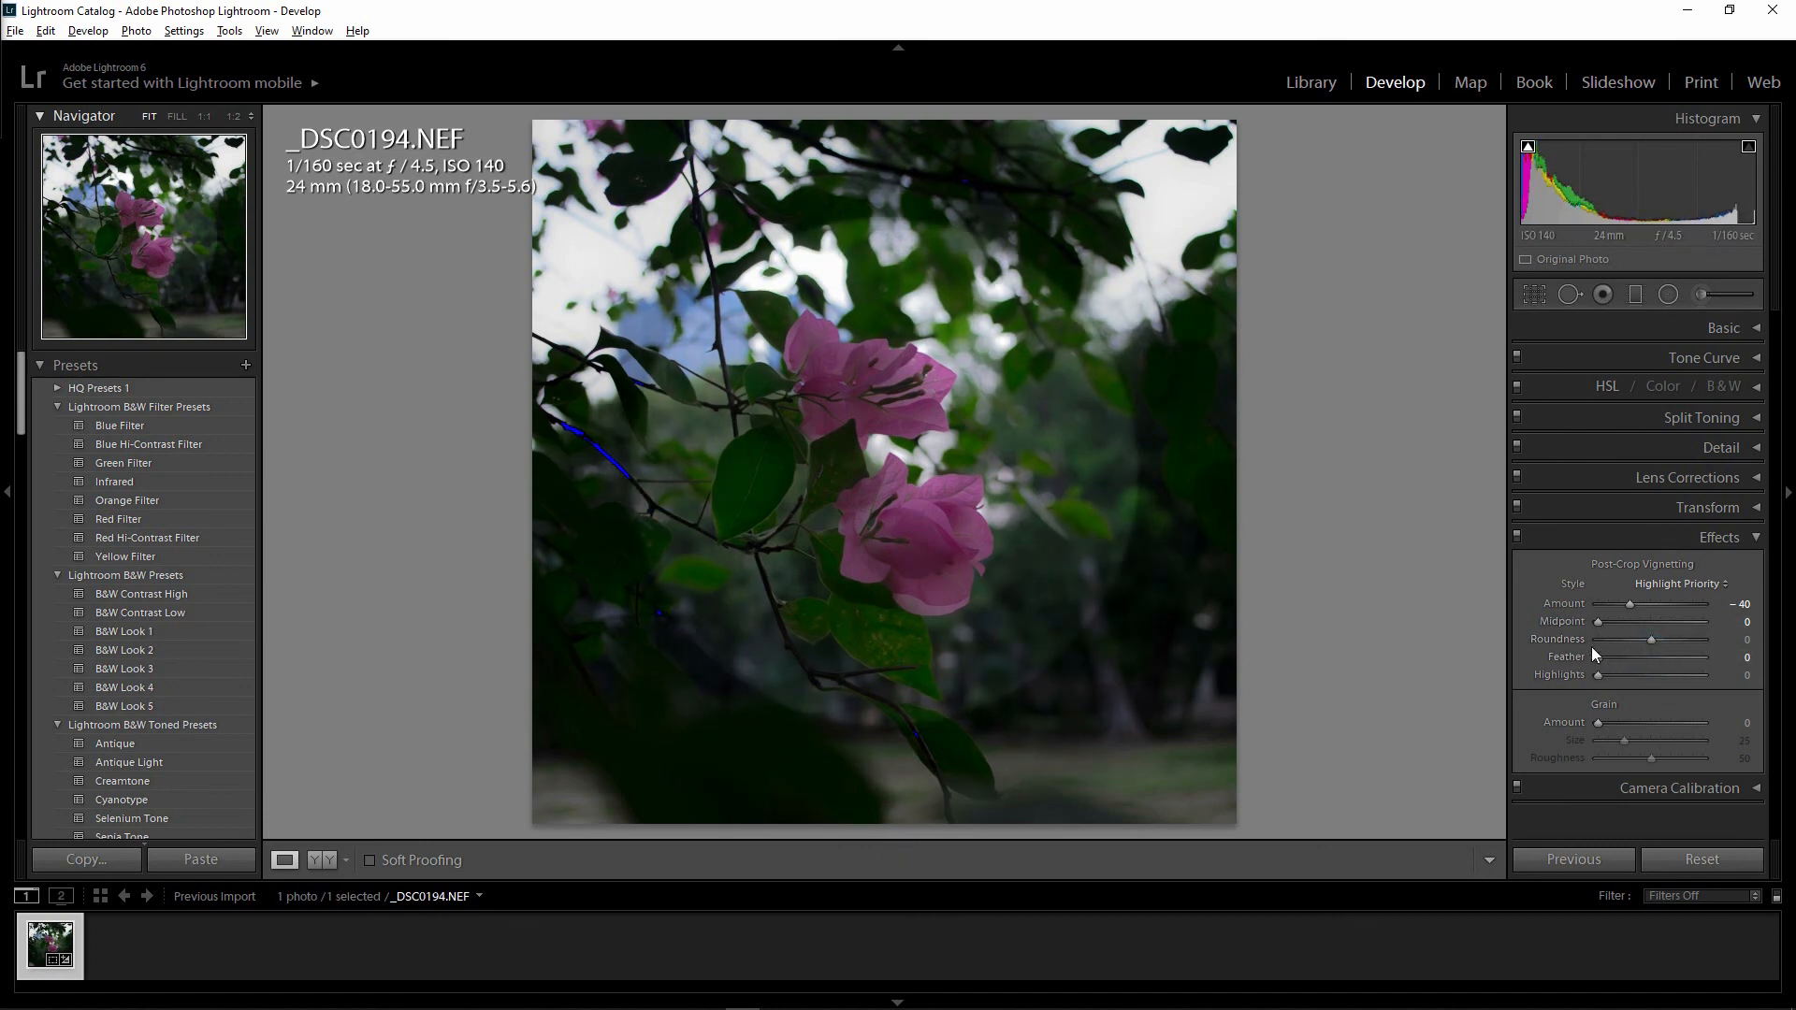
left_click_drag(1594, 626, 1609, 631)
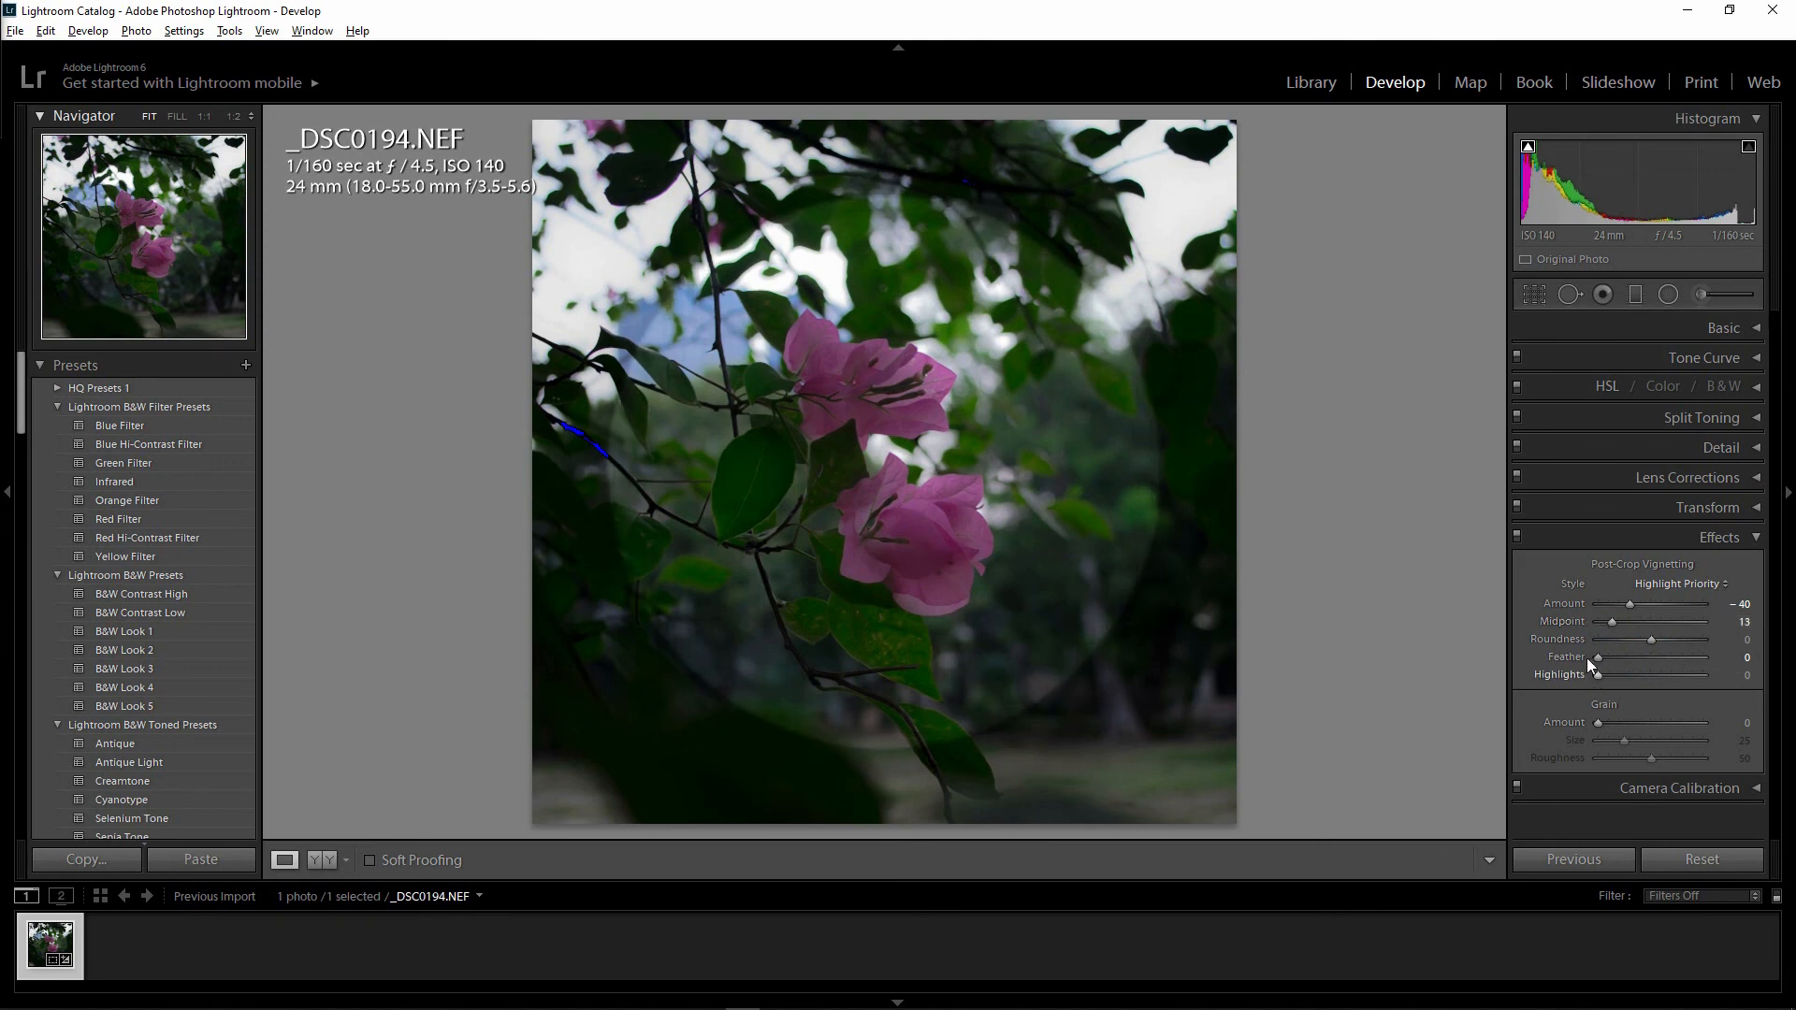
double_click(1596, 662)
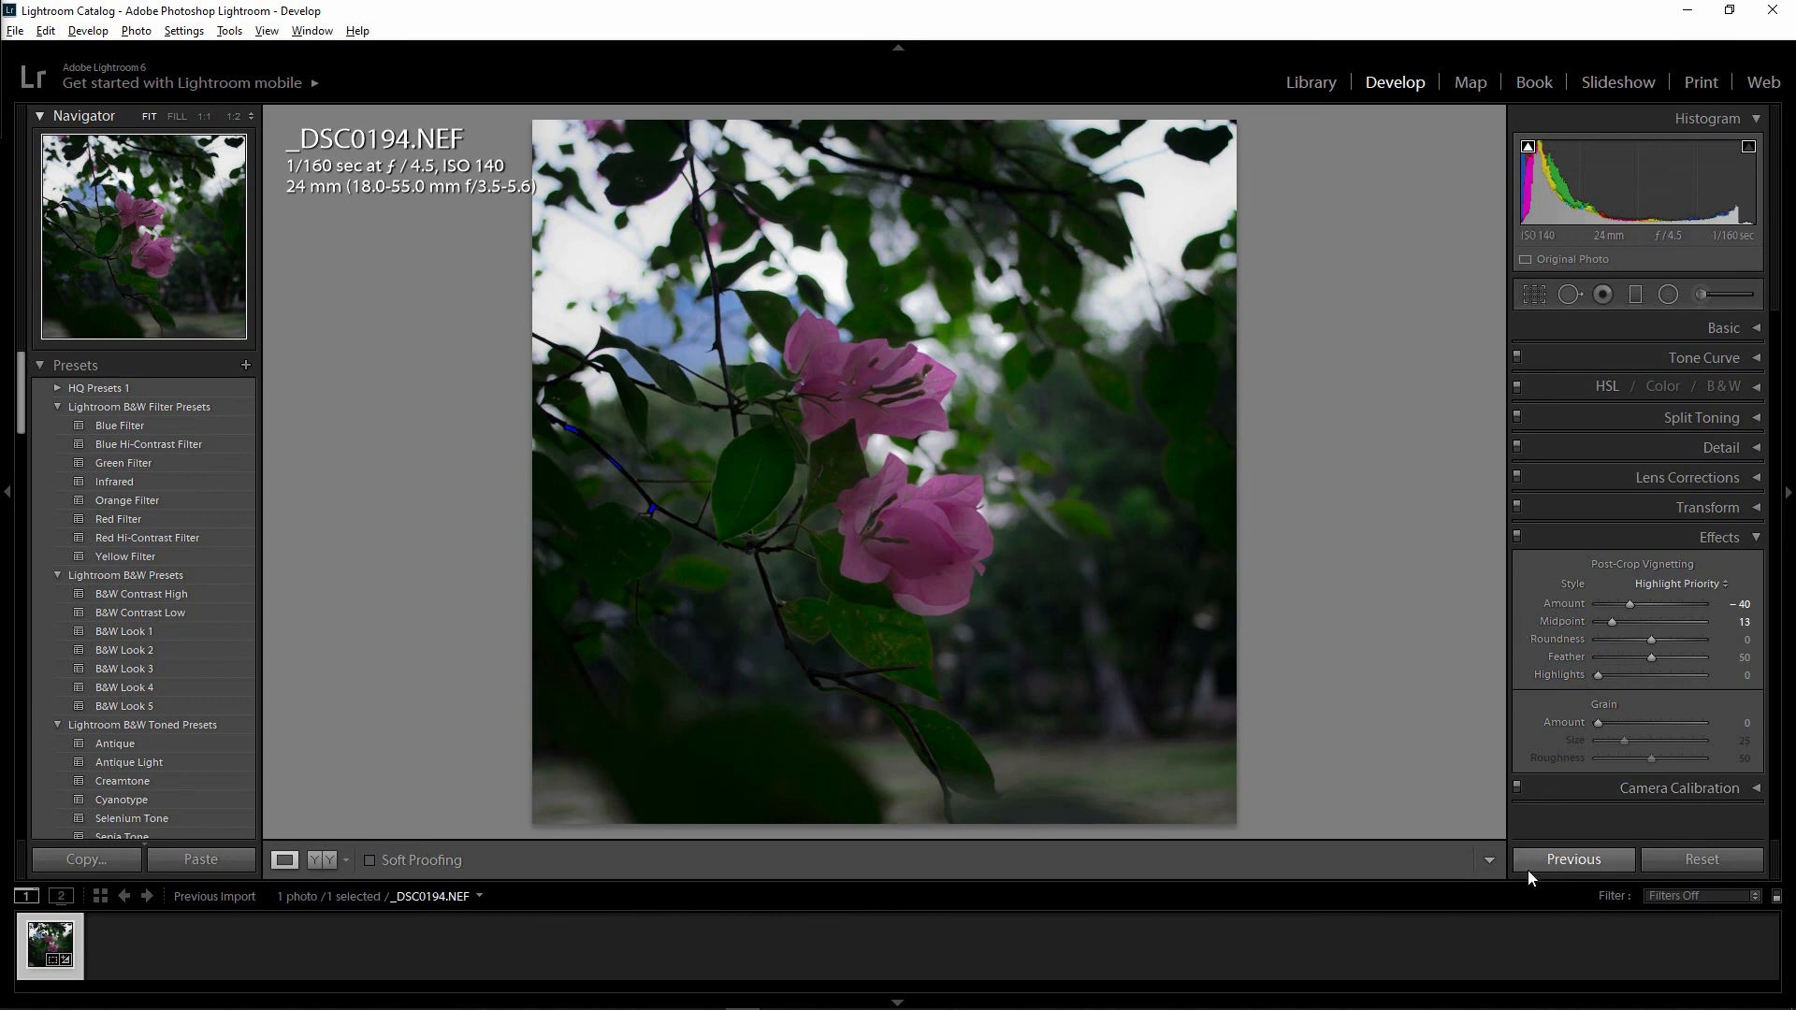
left_click(1738, 538)
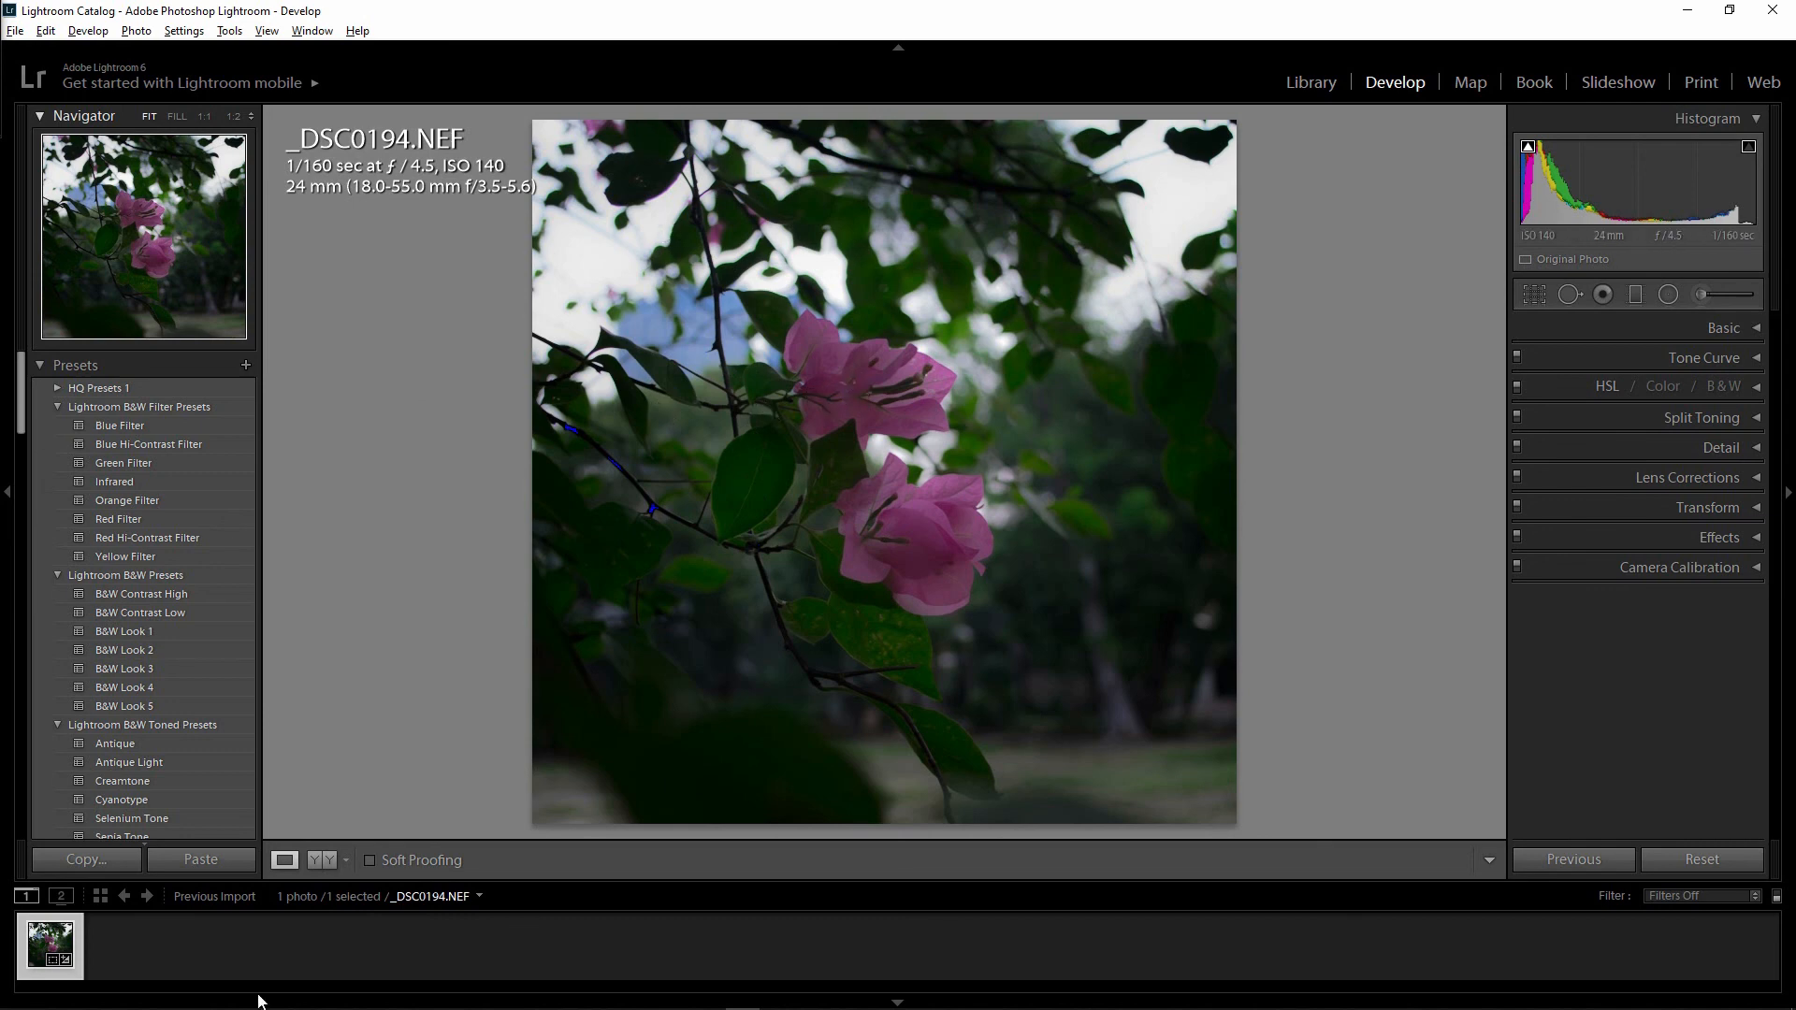
Open the export settings for the edited photo _DSC0194.NEF from the filmstrip.
right_click(768, 486)
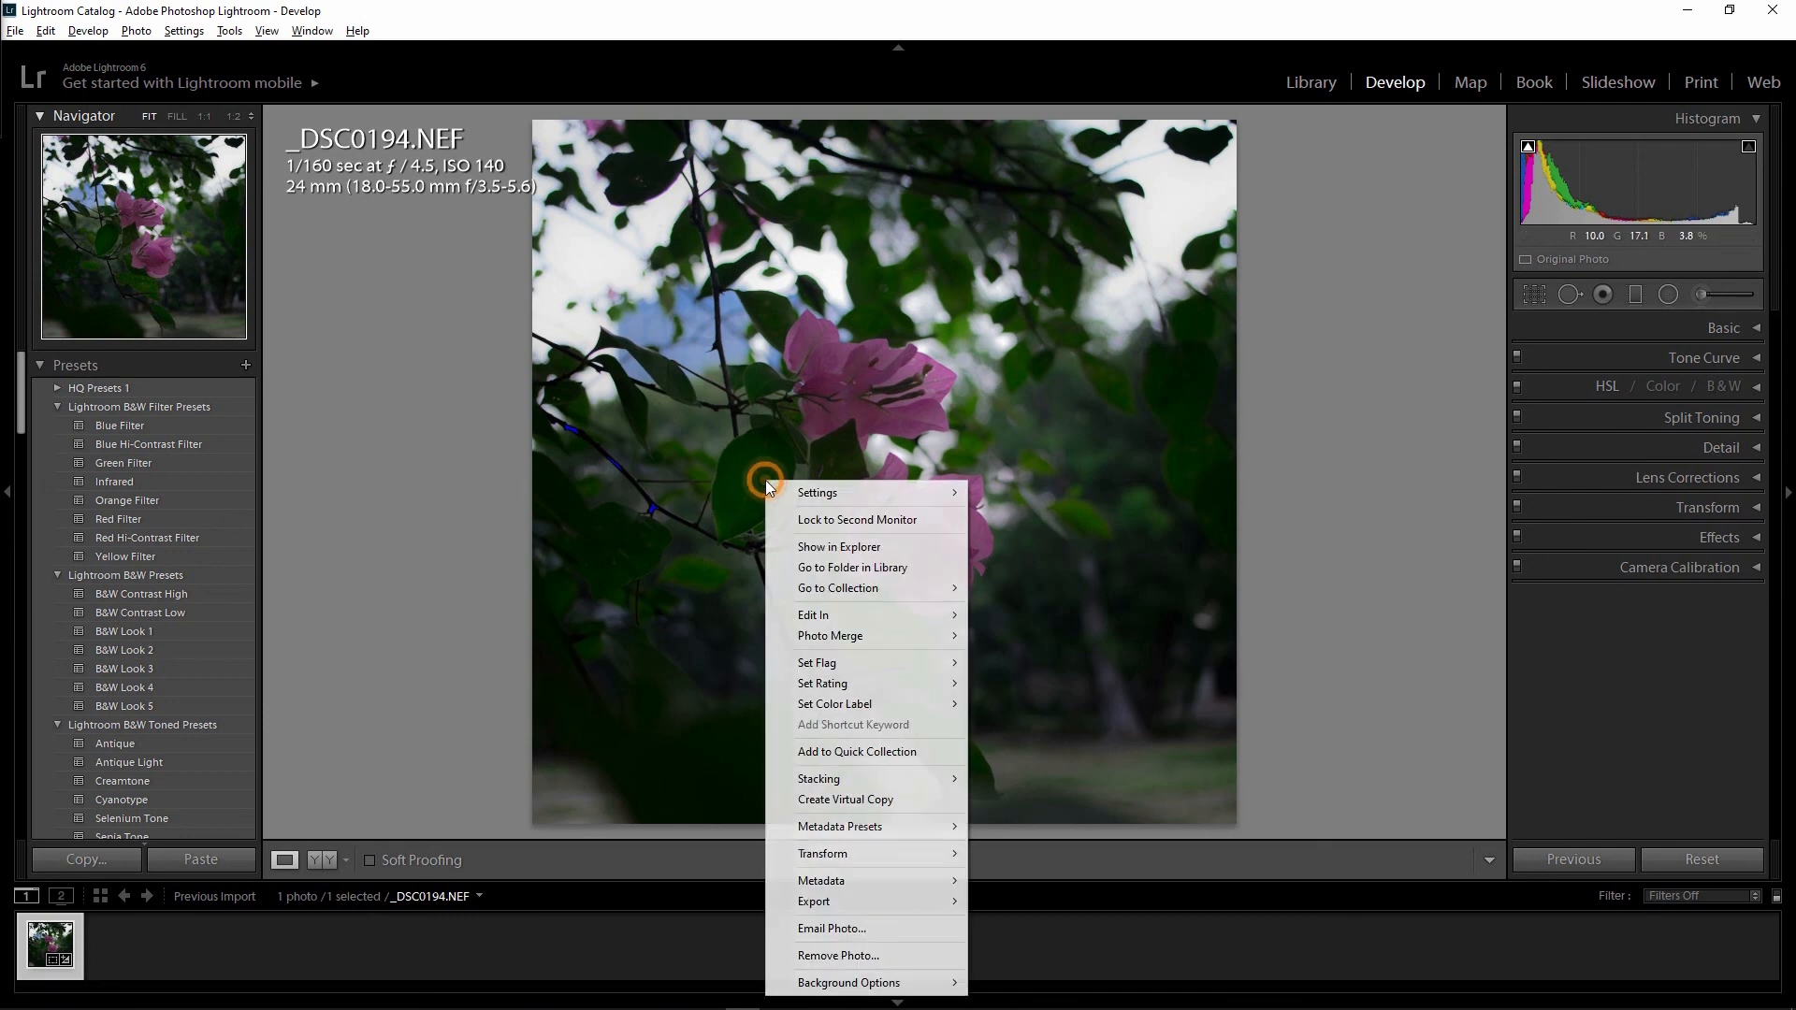
right_click(52, 946)
mouse_move(184, 848)
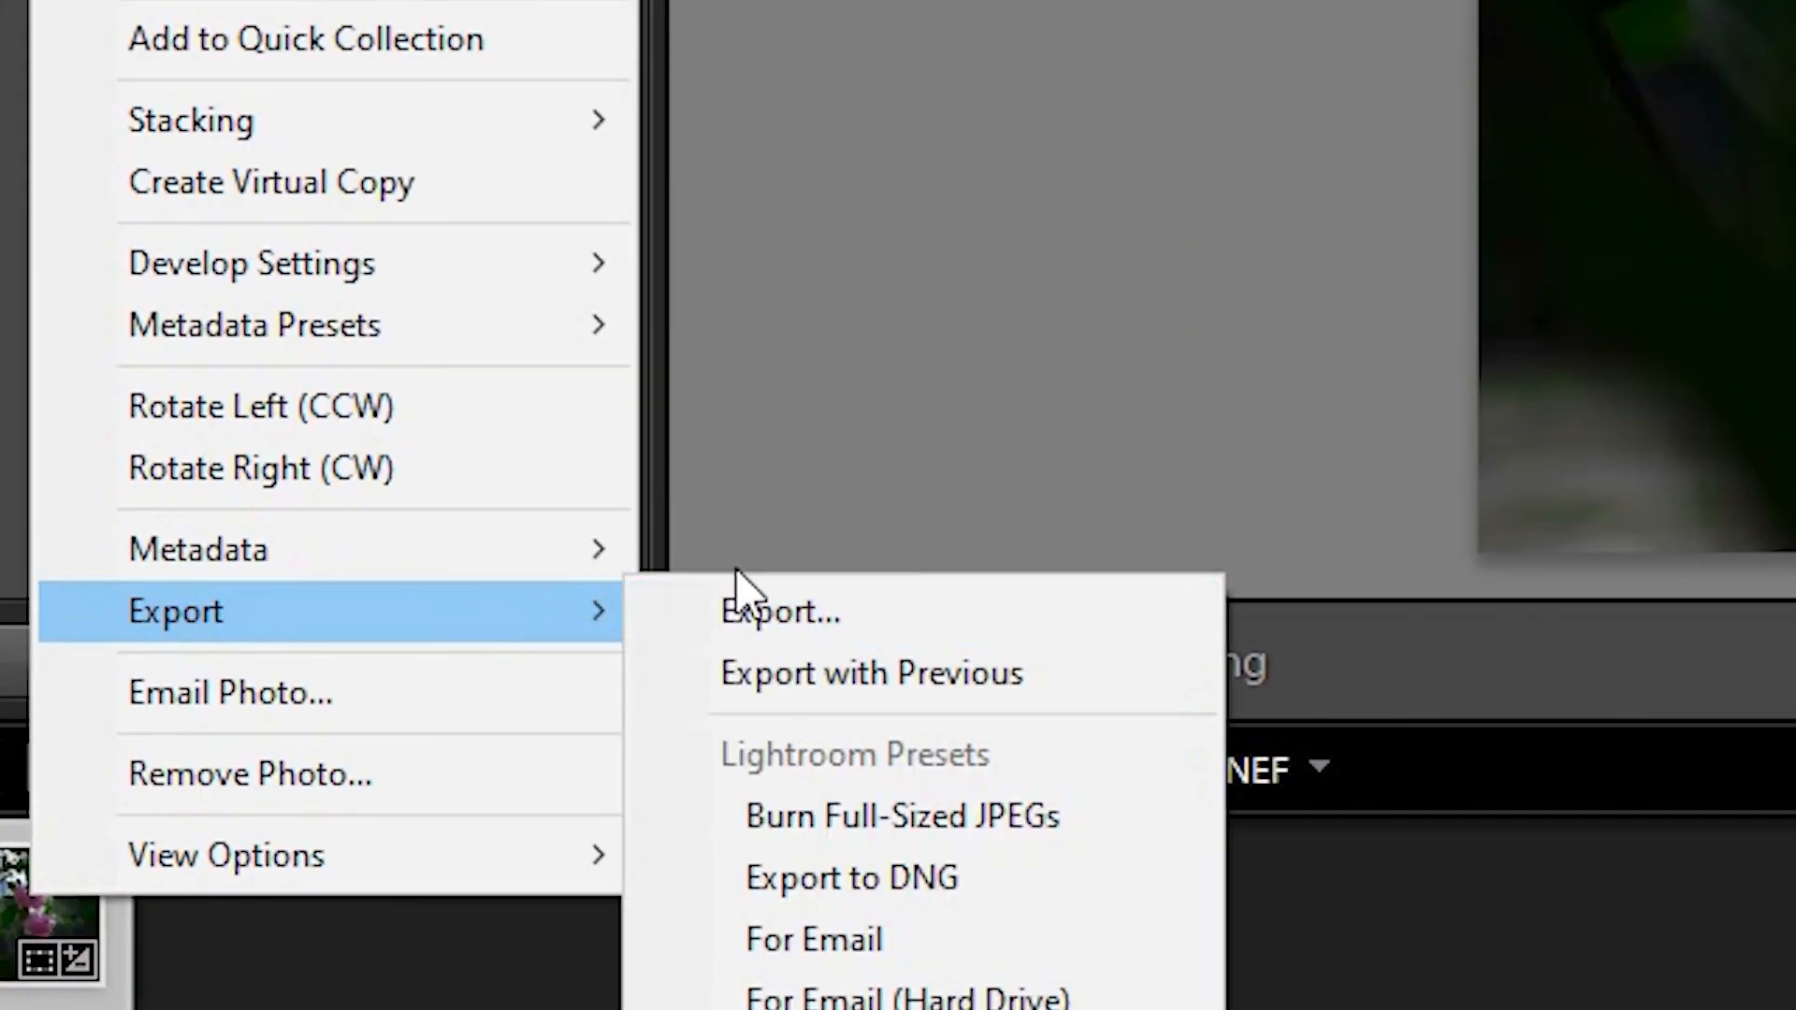
left_click(992, 617)
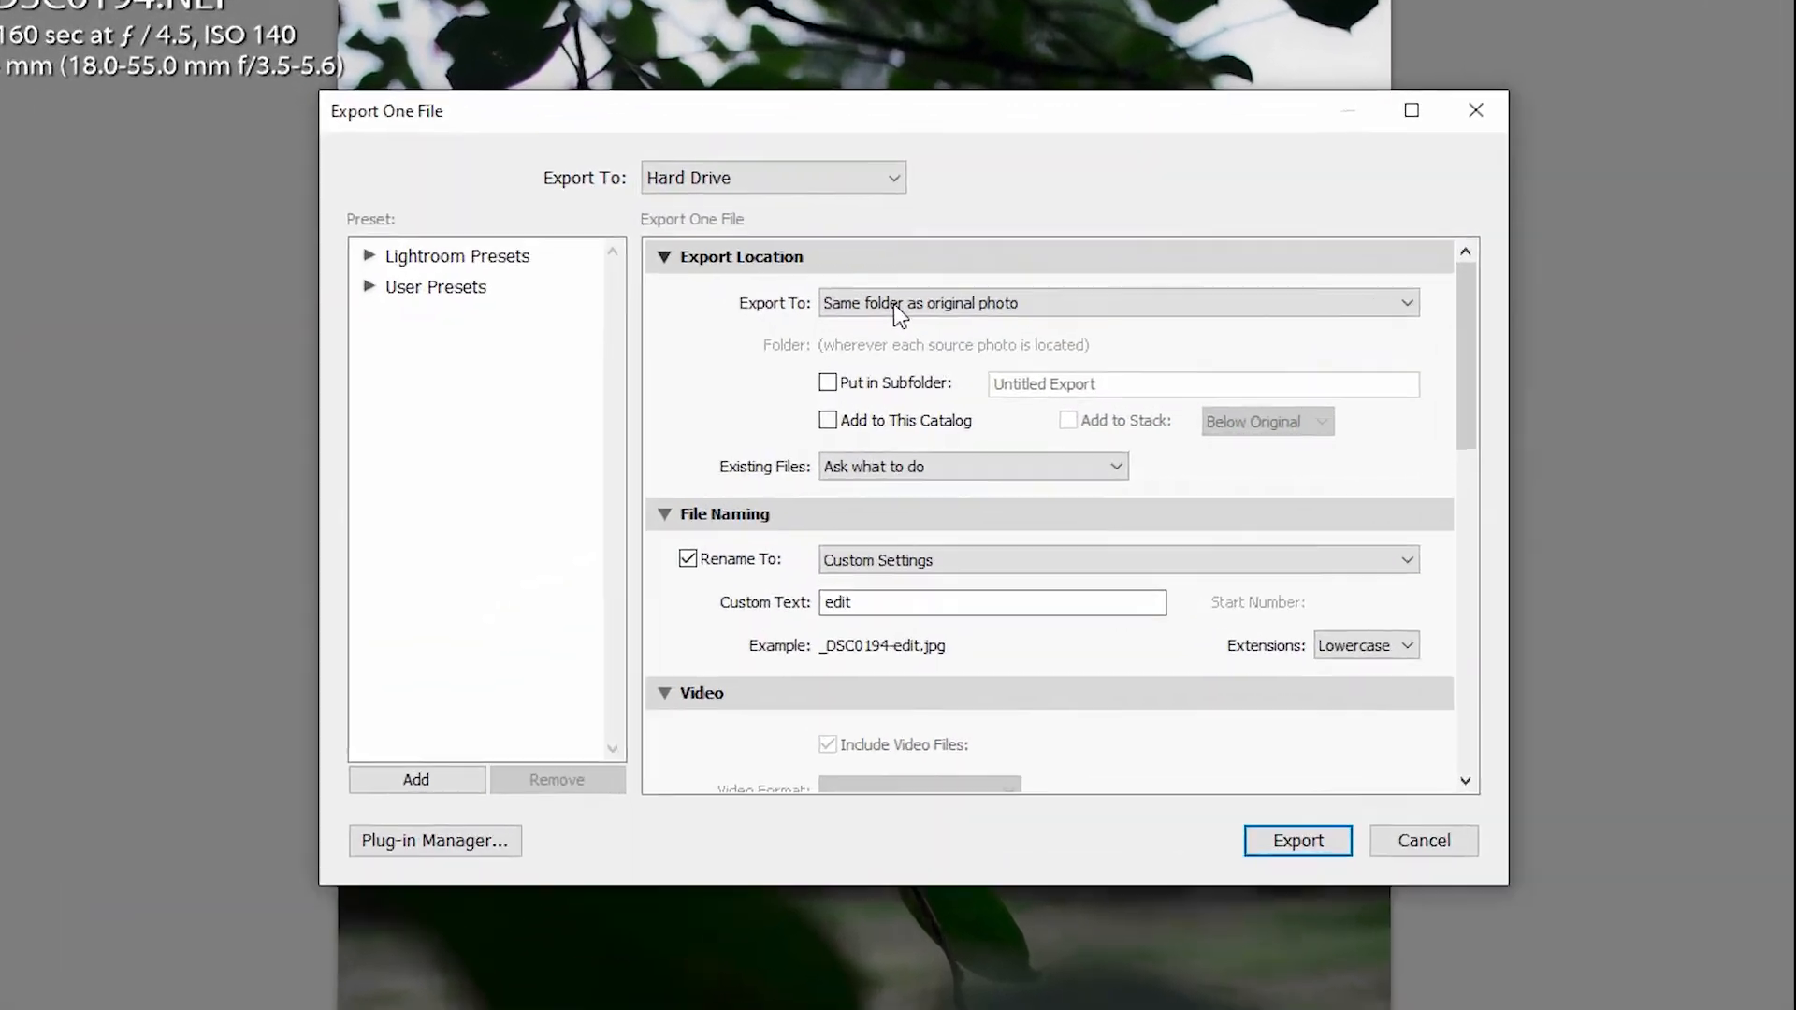
Export the photo to the same folder as the original, with renaming kept on Custom Settings and the custom text "edit".
left_click(912, 341)
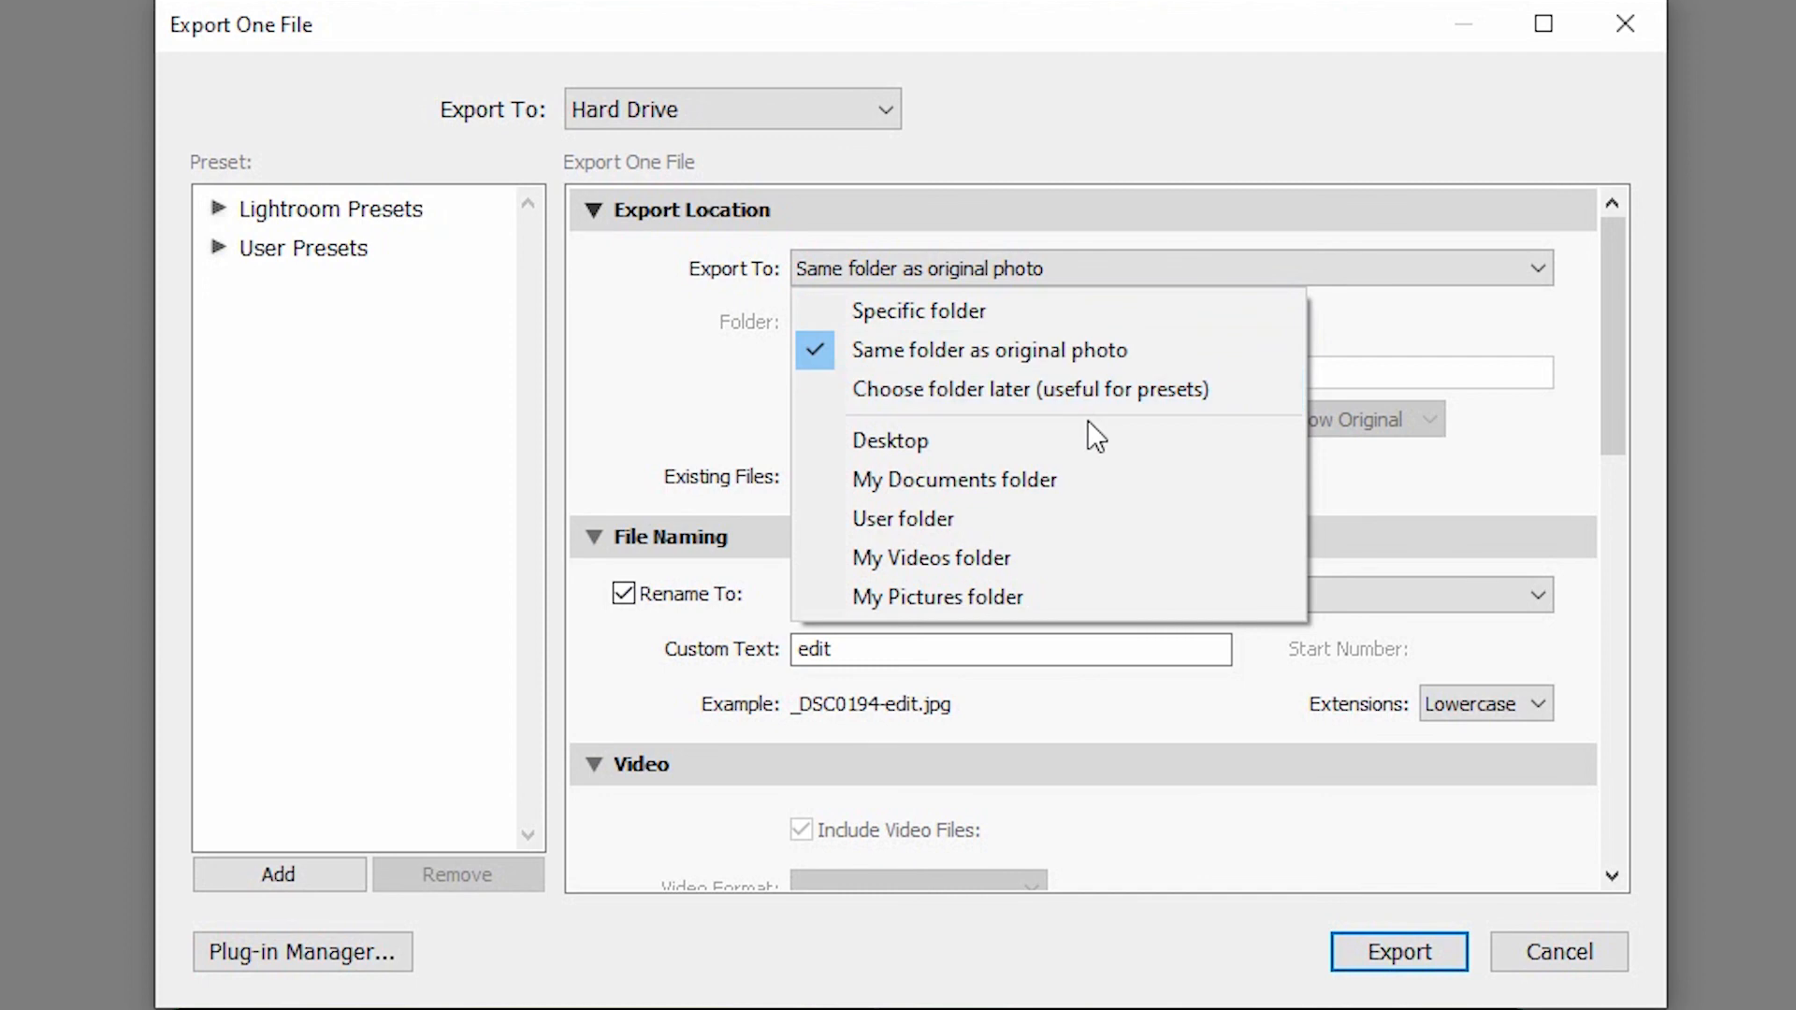
left_click(1158, 351)
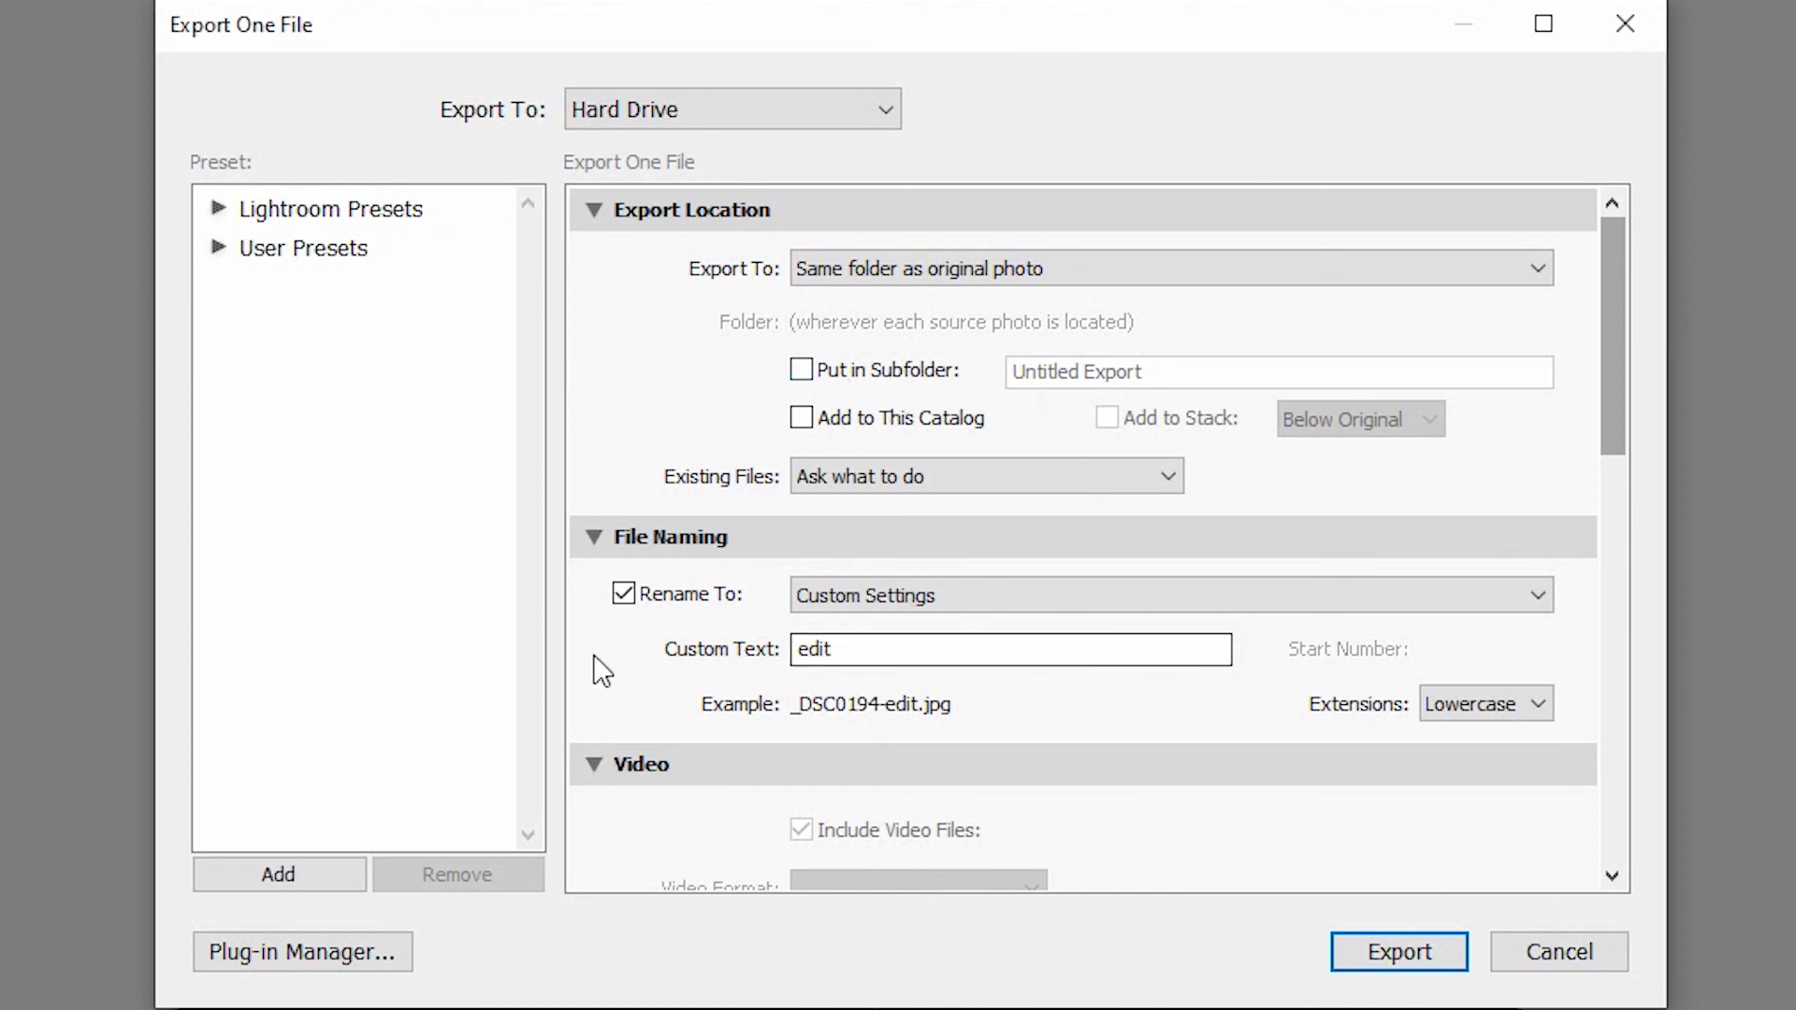
left_click(922, 595)
left_click(914, 595)
left_click(1396, 957)
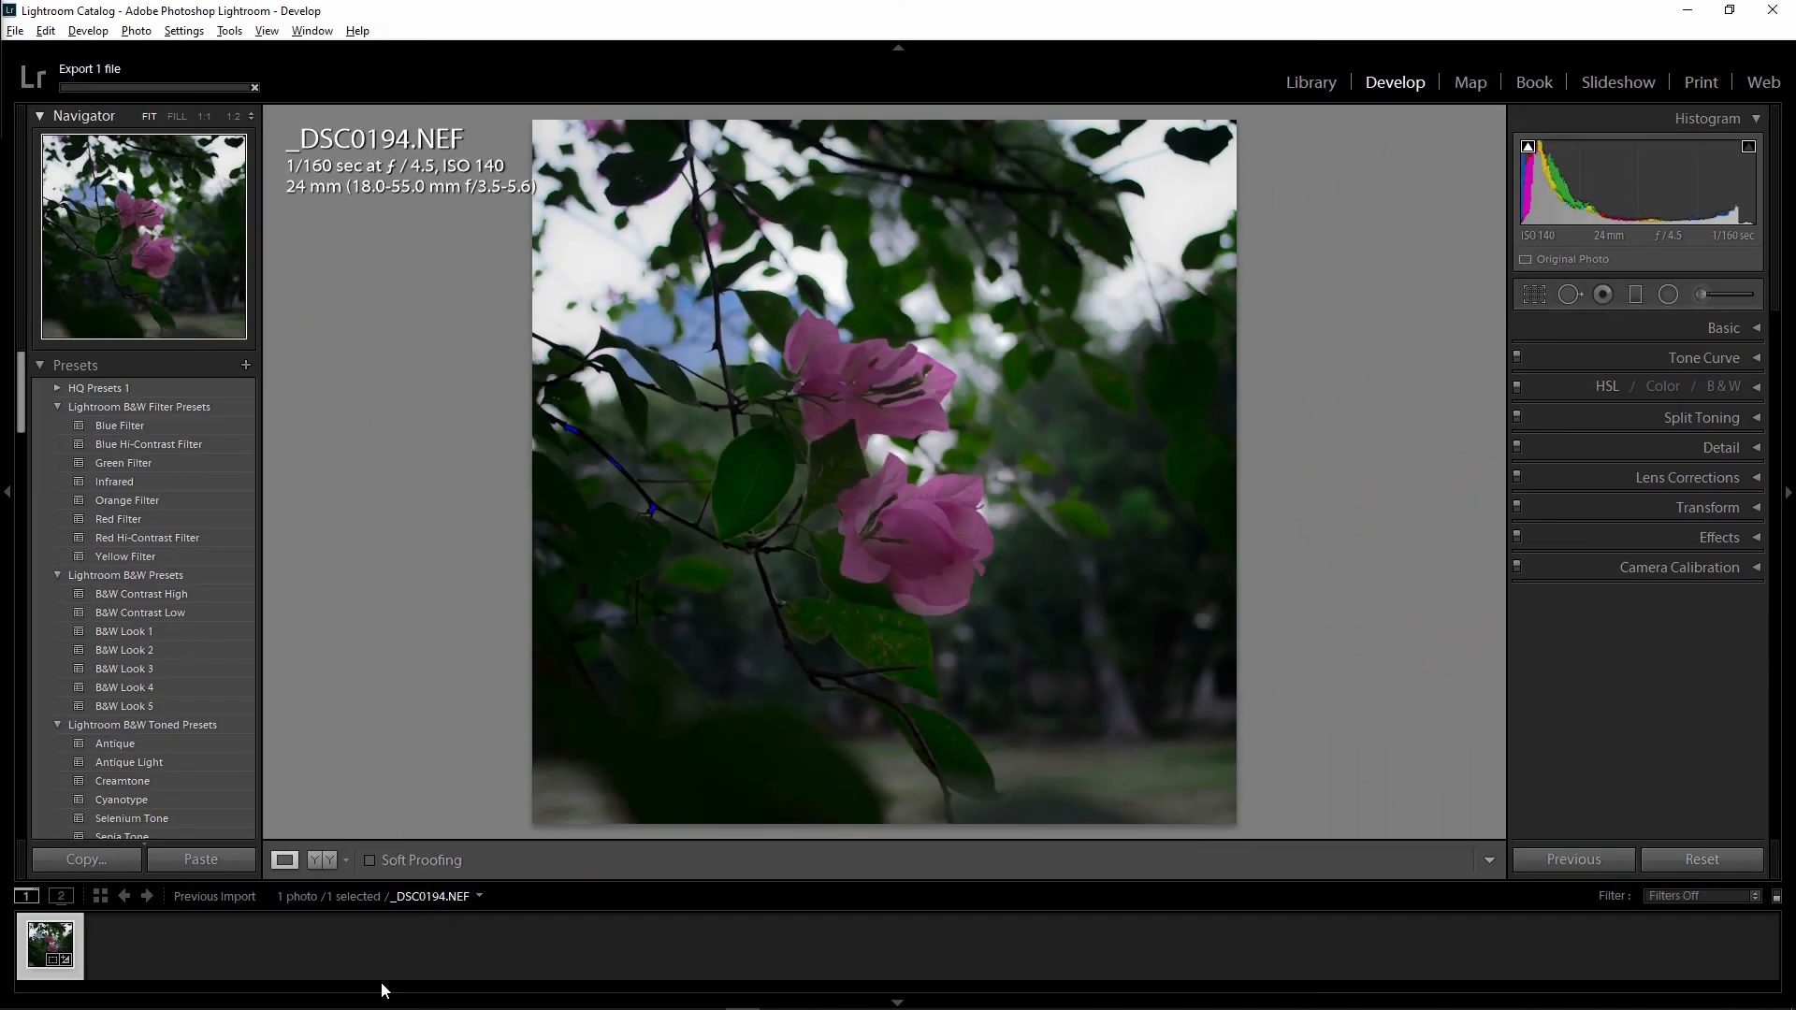
Switch to File Explorer's .materi pembahasan folder and open the exported image _DSC0194-edit.
mouse_move(222, 995)
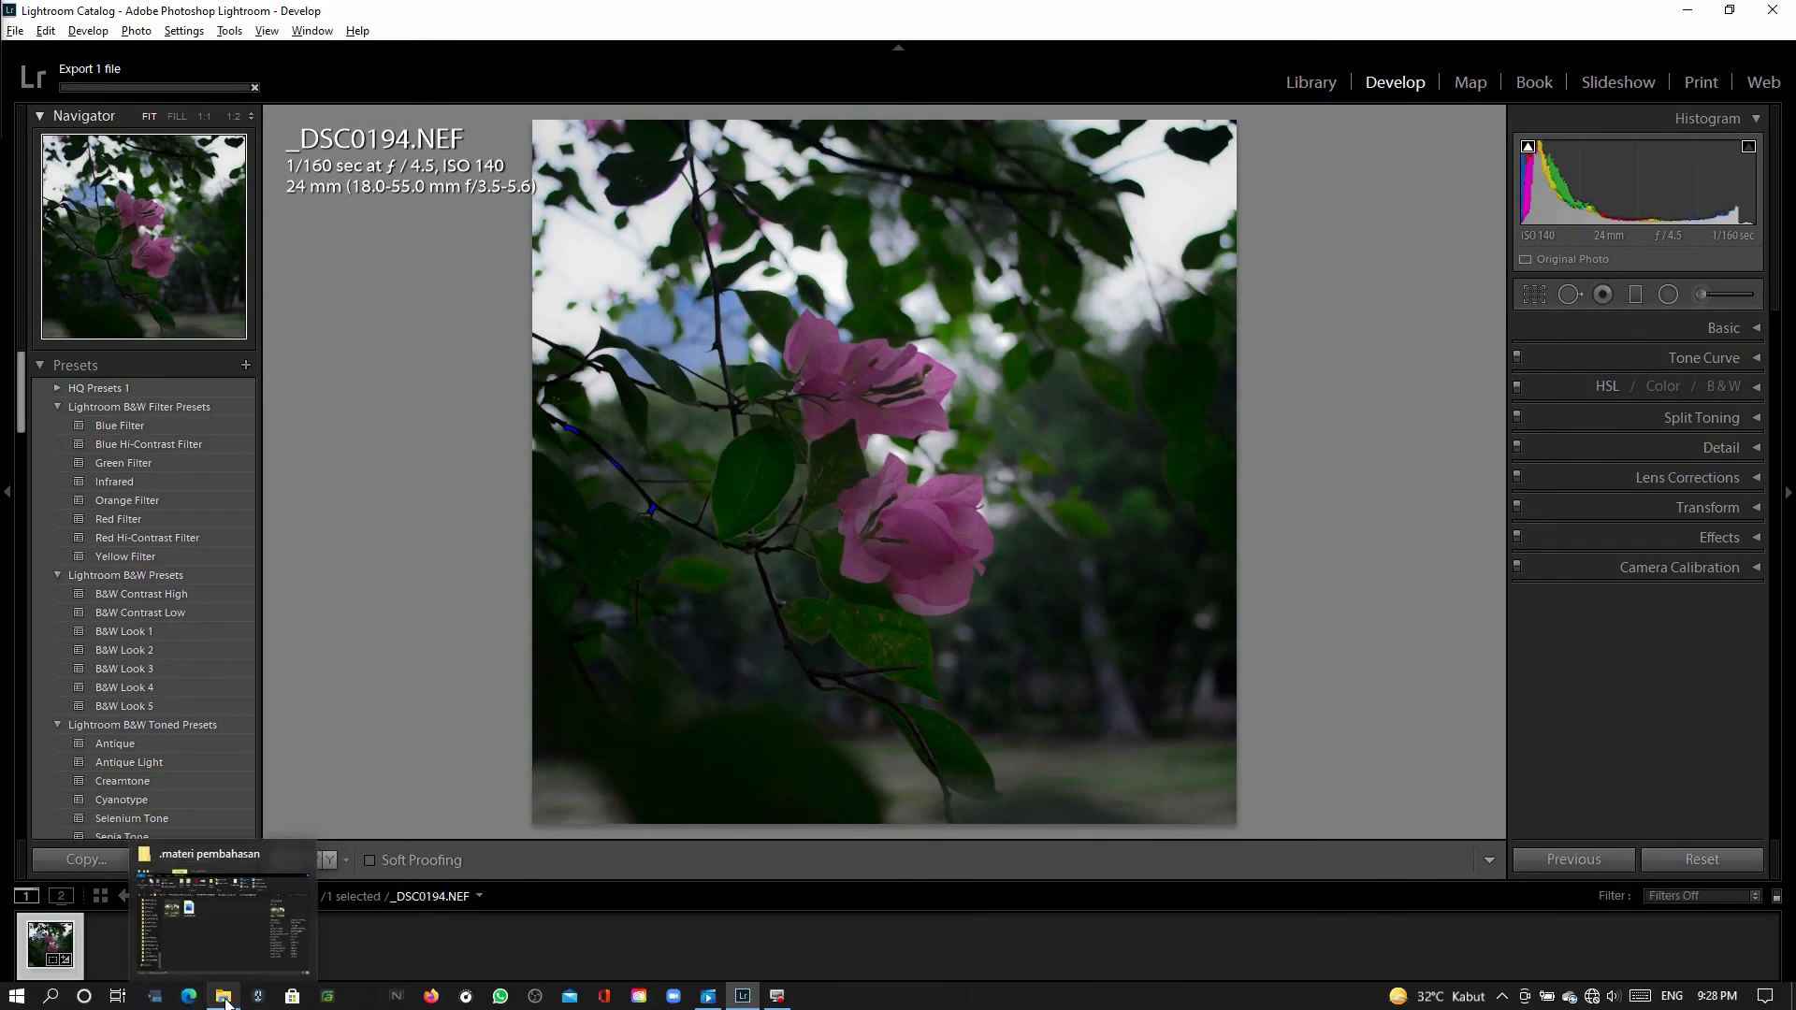
left_click(257, 897)
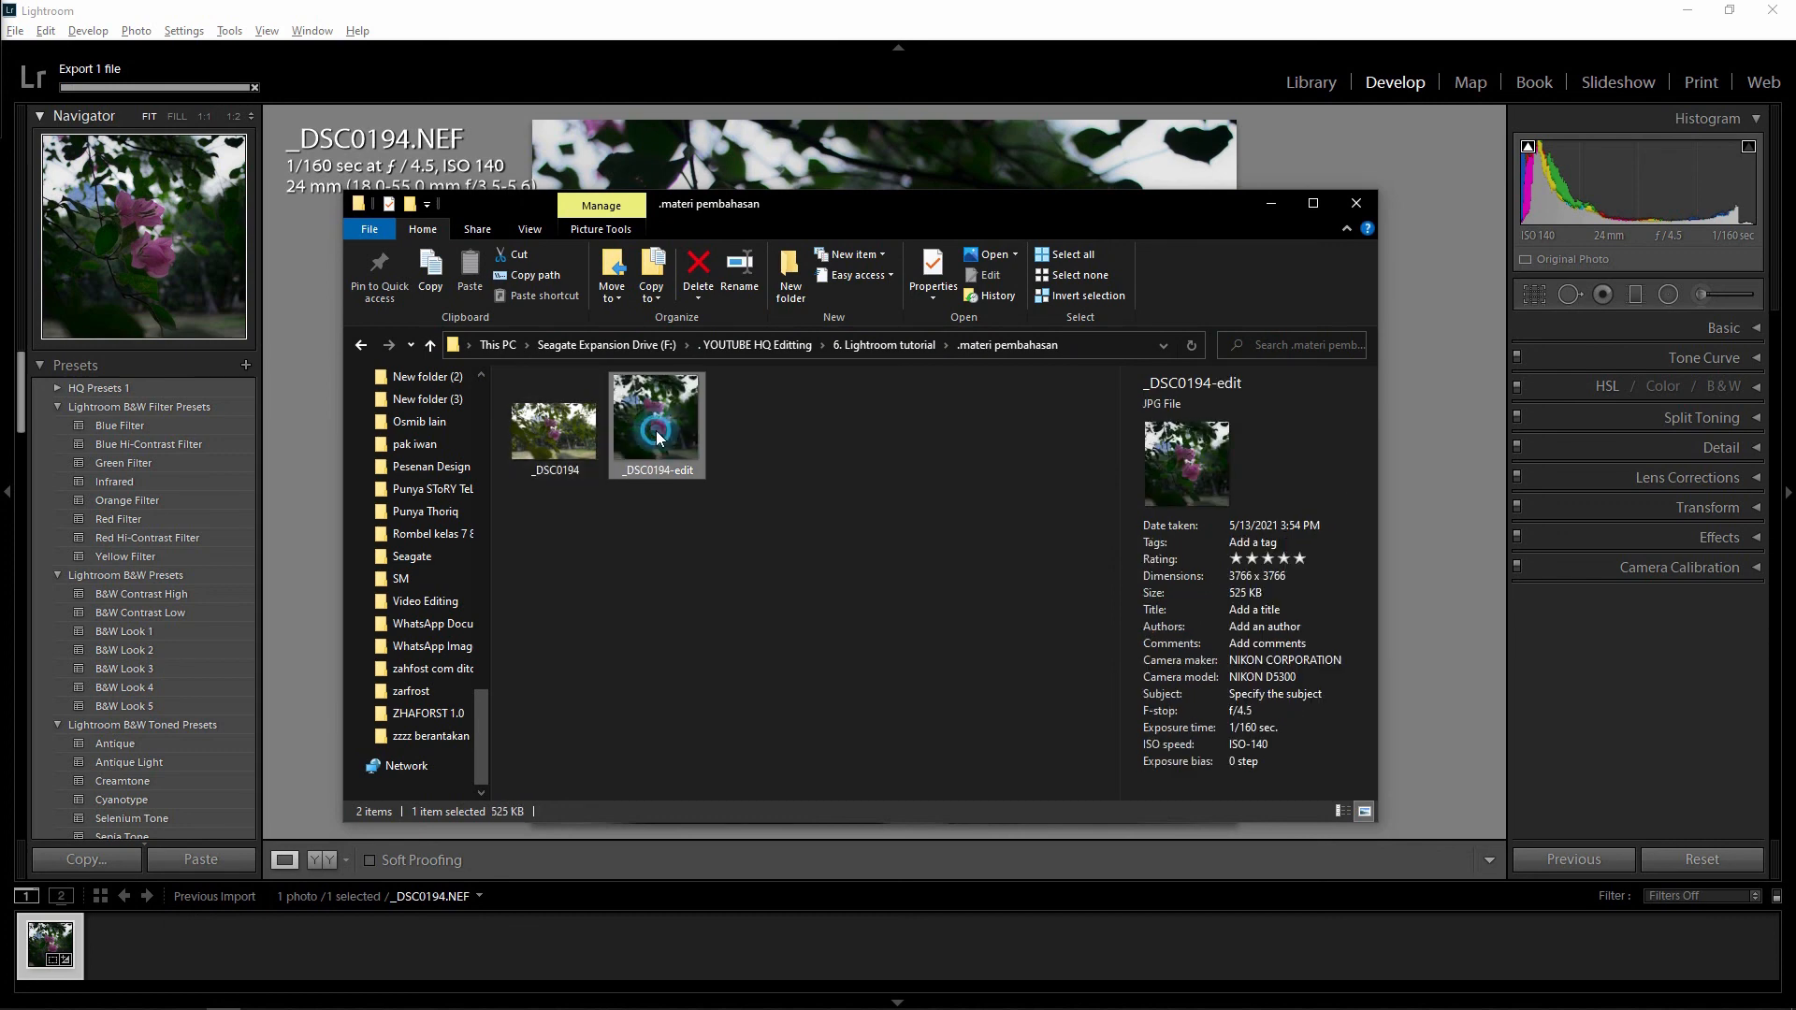
left_click(654, 432)
double_click(654, 432)
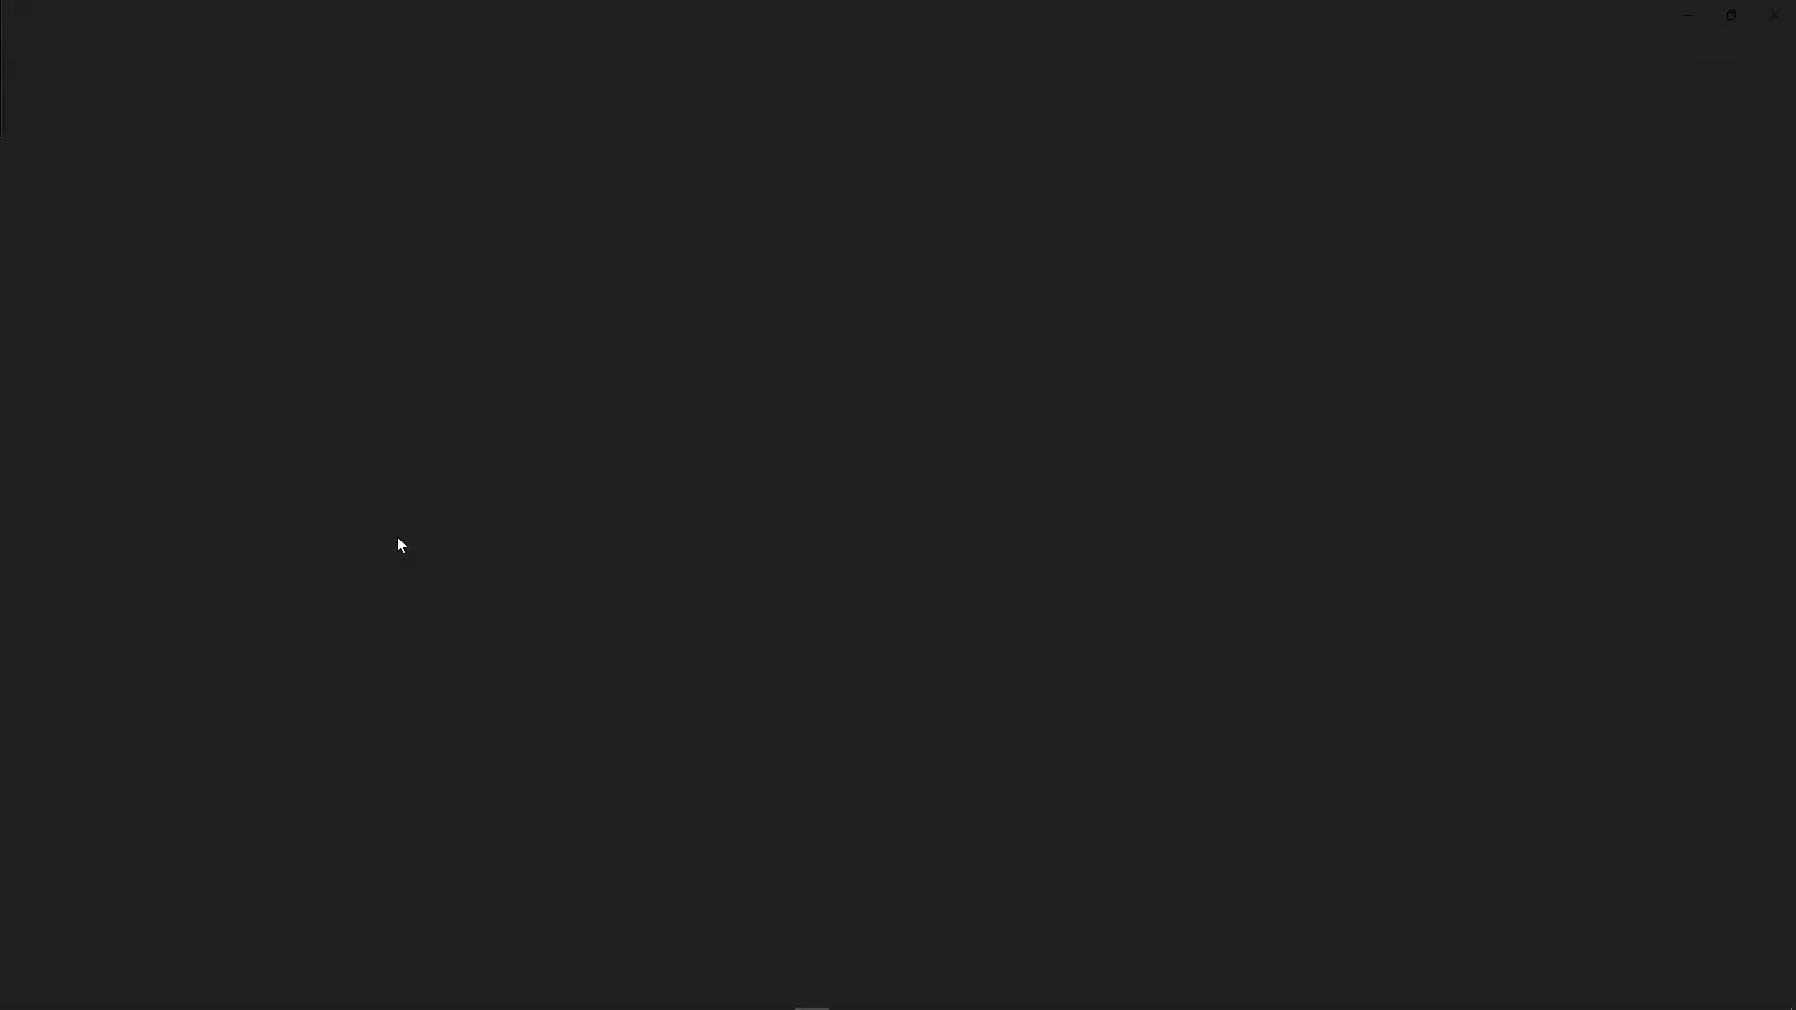